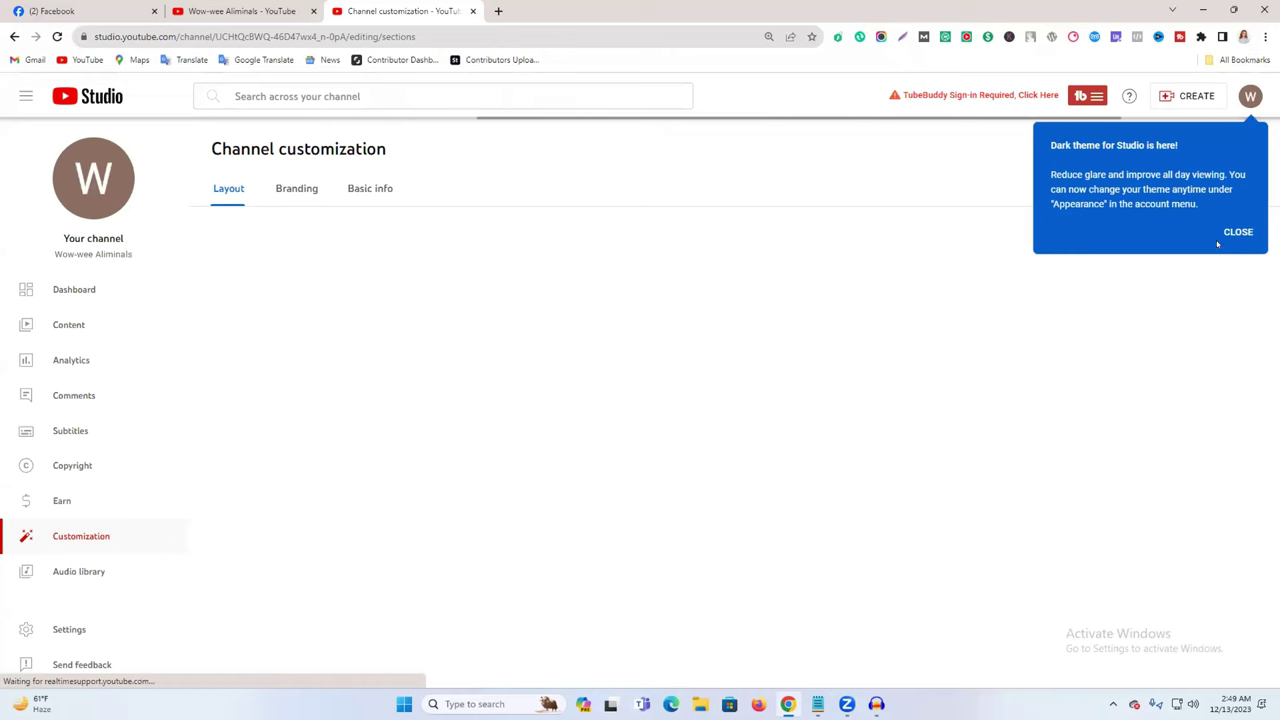
Step: Dismiss the dark theme and playlists announcements in YouTube Studio, and open Canva in a new browser tab
{"action": "left_click", "coordinate": [1237, 231]}
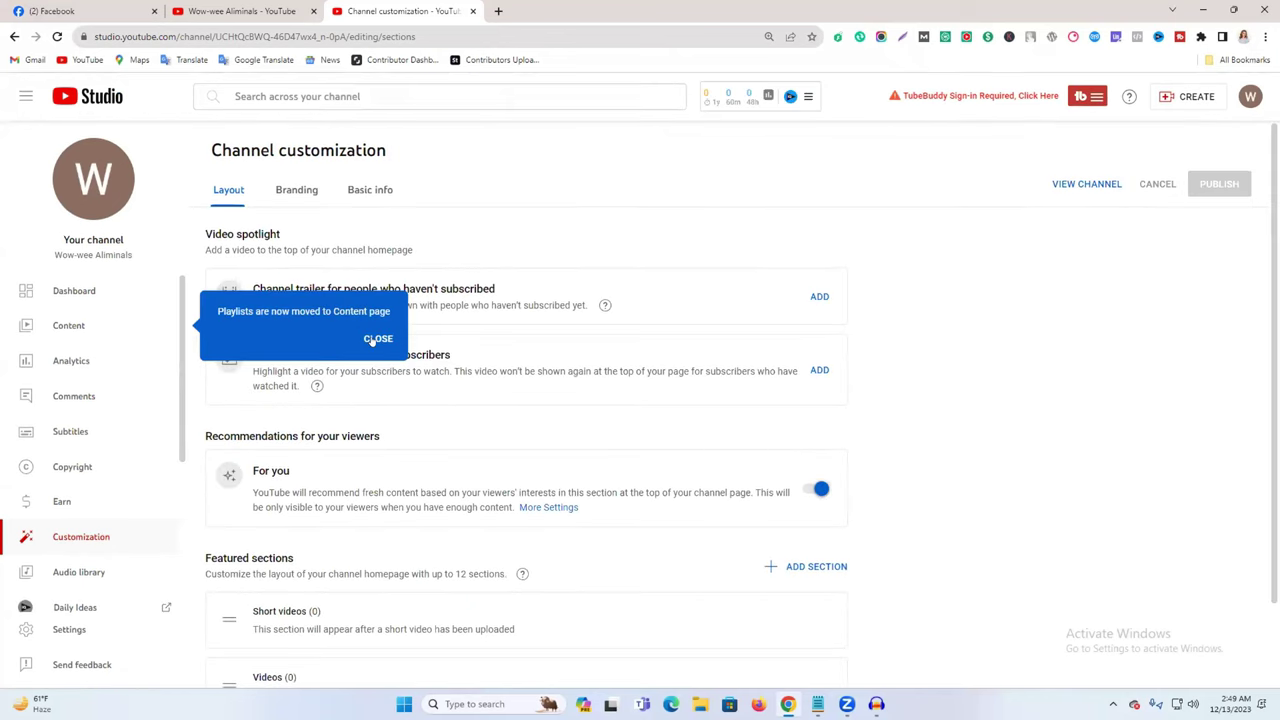
{"action": "left_click", "coordinate": [375, 337]}
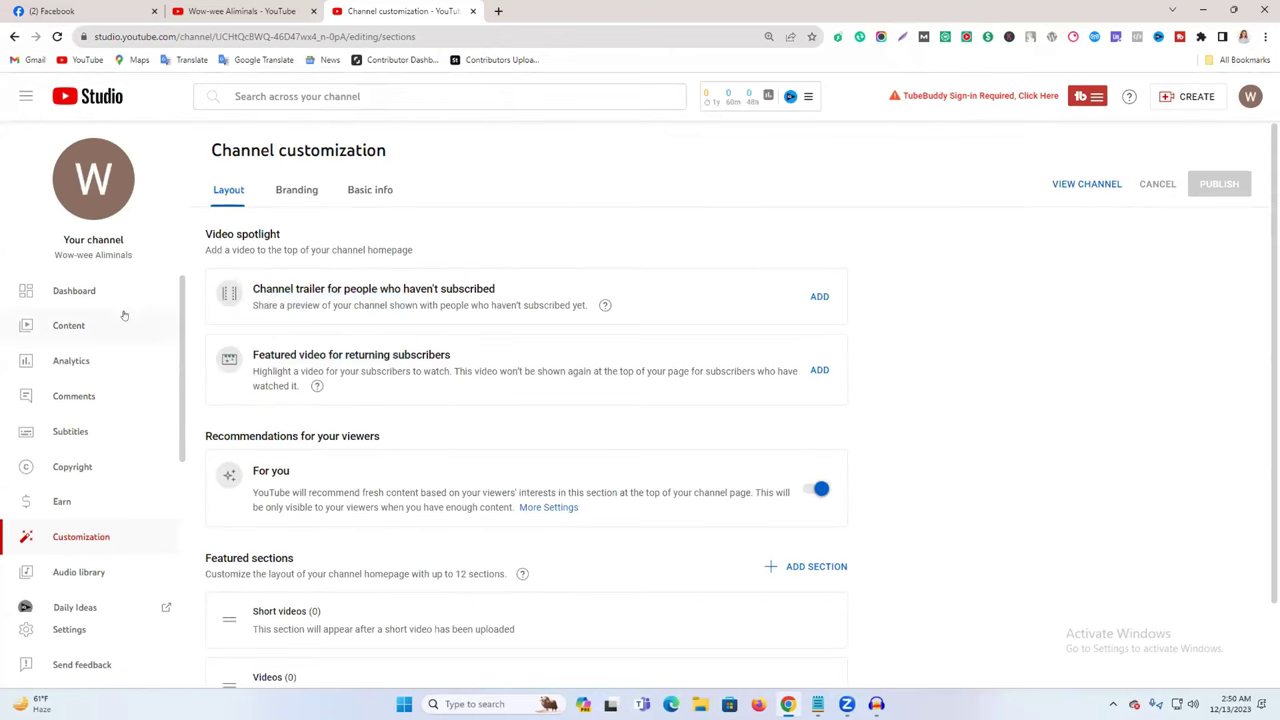
{"action": "left_click", "coordinate": [498, 10]}
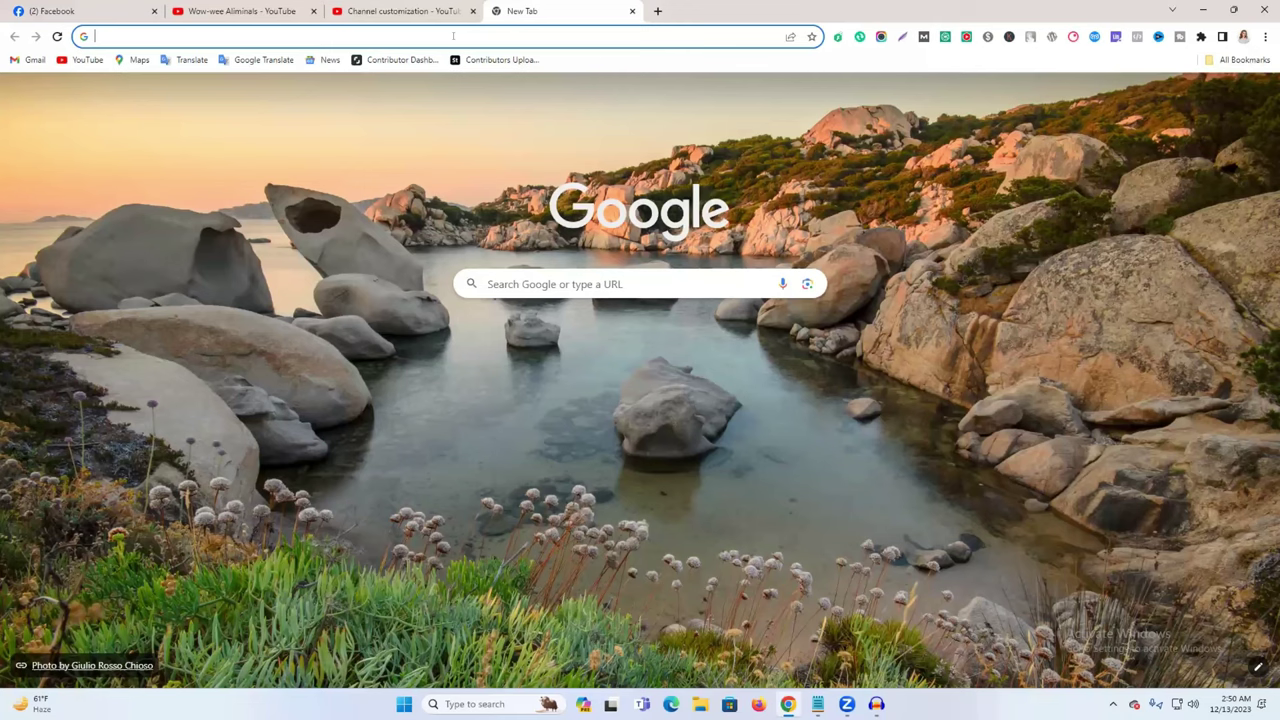
{"action": "type", "text": "canva"}
{"action": "key", "text": "Return"}
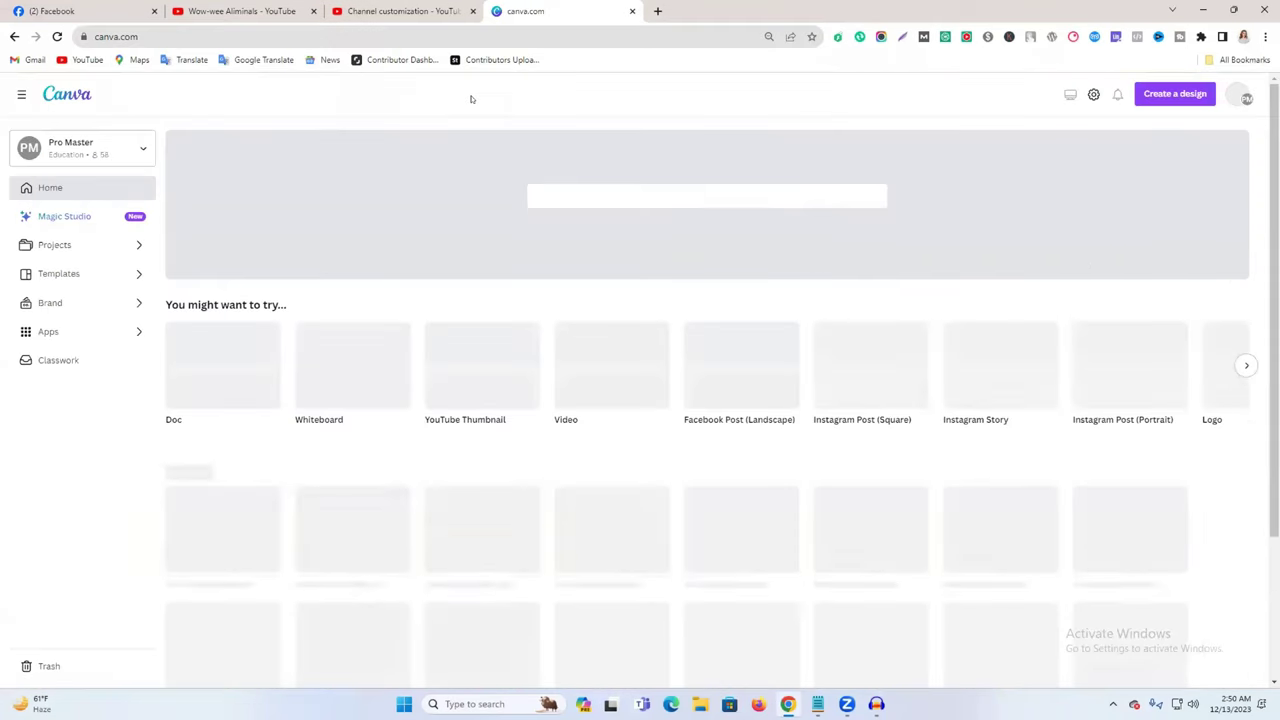
Step: Search Canva's templates for "logo" and open the Logo template category
{"action": "scroll", "coordinate": [475, 256], "scroll_direction": "down", "scroll_amount": 3}
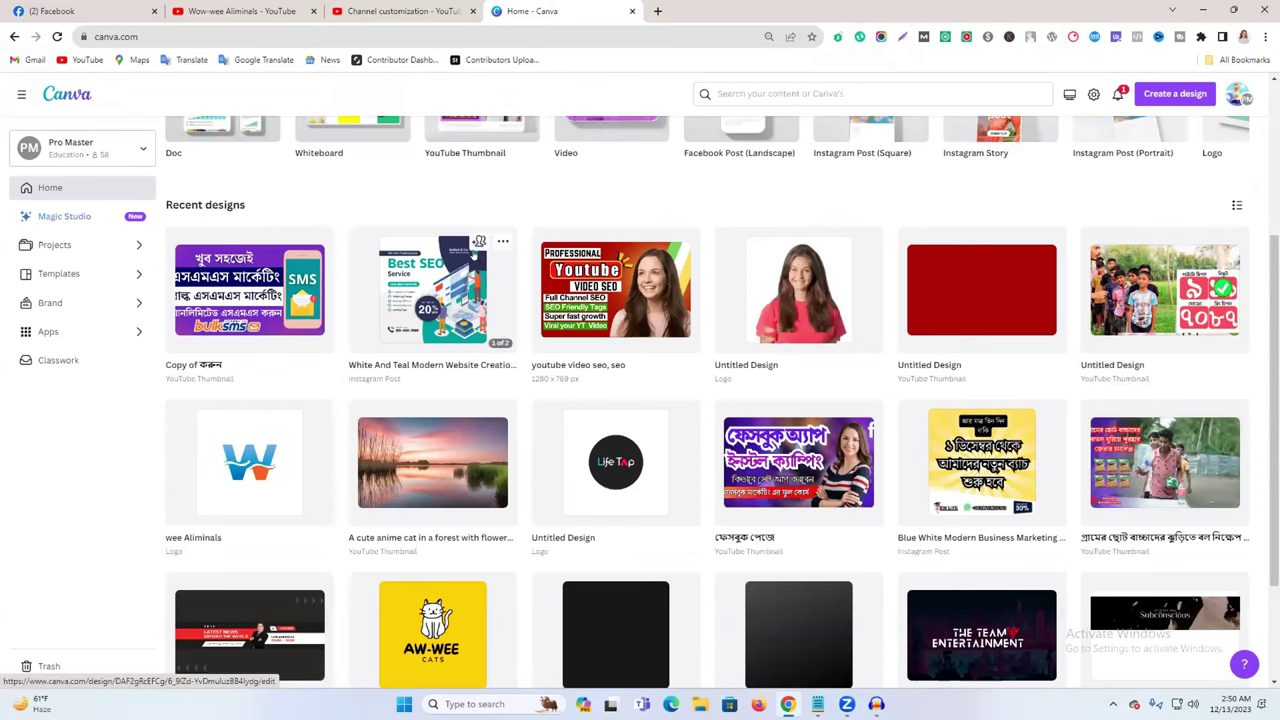
{"action": "scroll", "coordinate": [752, 120], "scroll_direction": "up", "scroll_amount": 2}
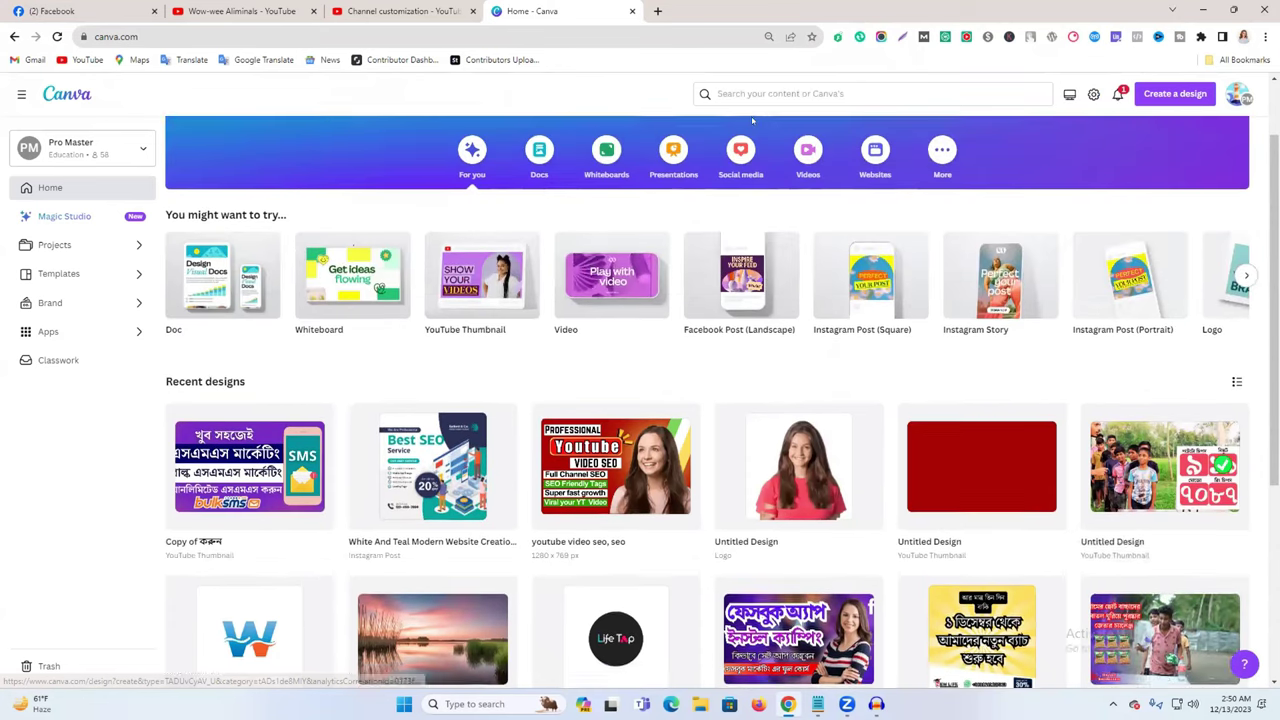
{"action": "scroll", "coordinate": [752, 120], "scroll_direction": "up", "scroll_amount": 1}
{"action": "left_click", "coordinate": [691, 192]}
{"action": "type", "text": "lo"}
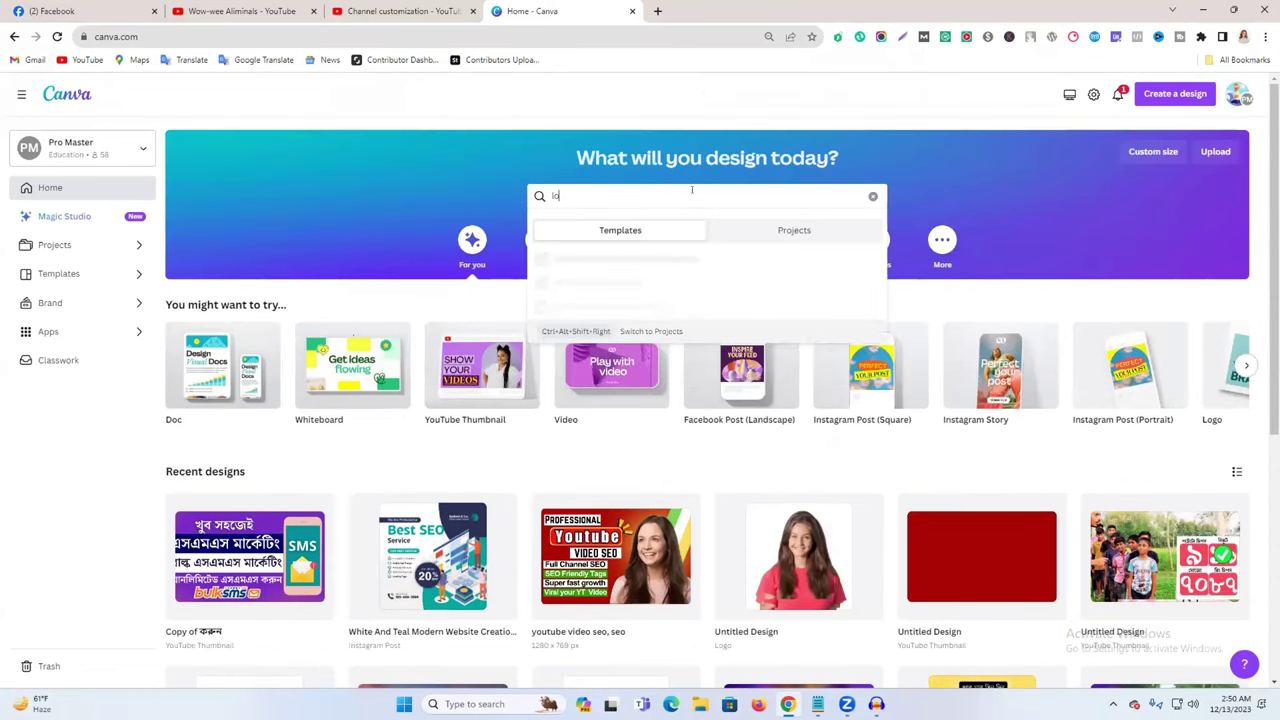
{"action": "type", "text": "go"}
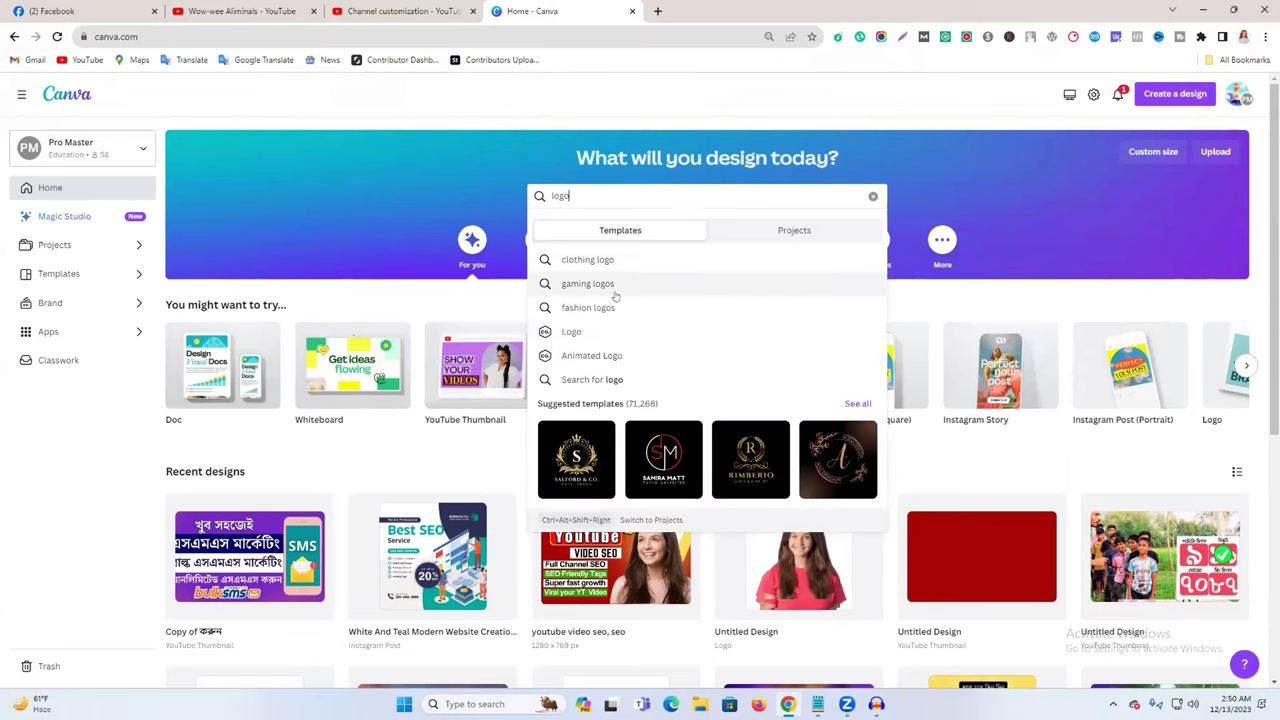
{"action": "left_click", "coordinate": [602, 334]}
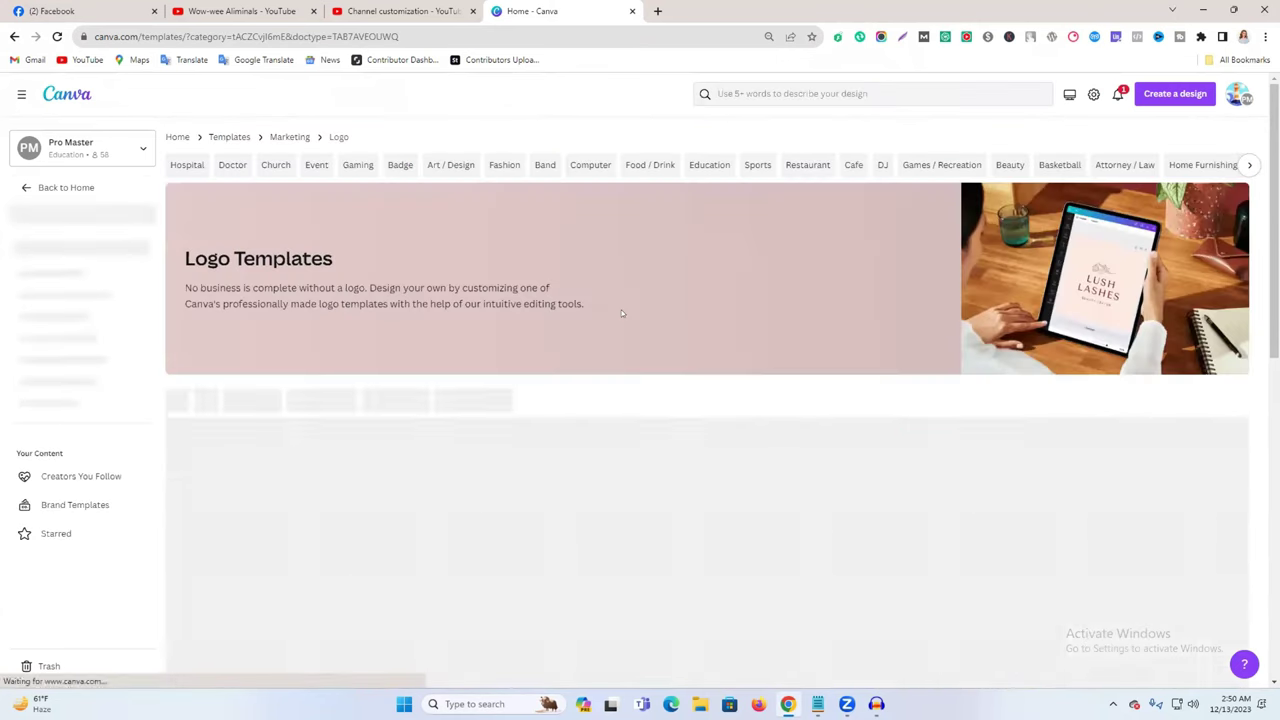
Step: Create a blank logo design from the Logo templates page and switch to its editor
{"action": "scroll", "coordinate": [545, 330], "scroll_direction": "down", "scroll_amount": 3}
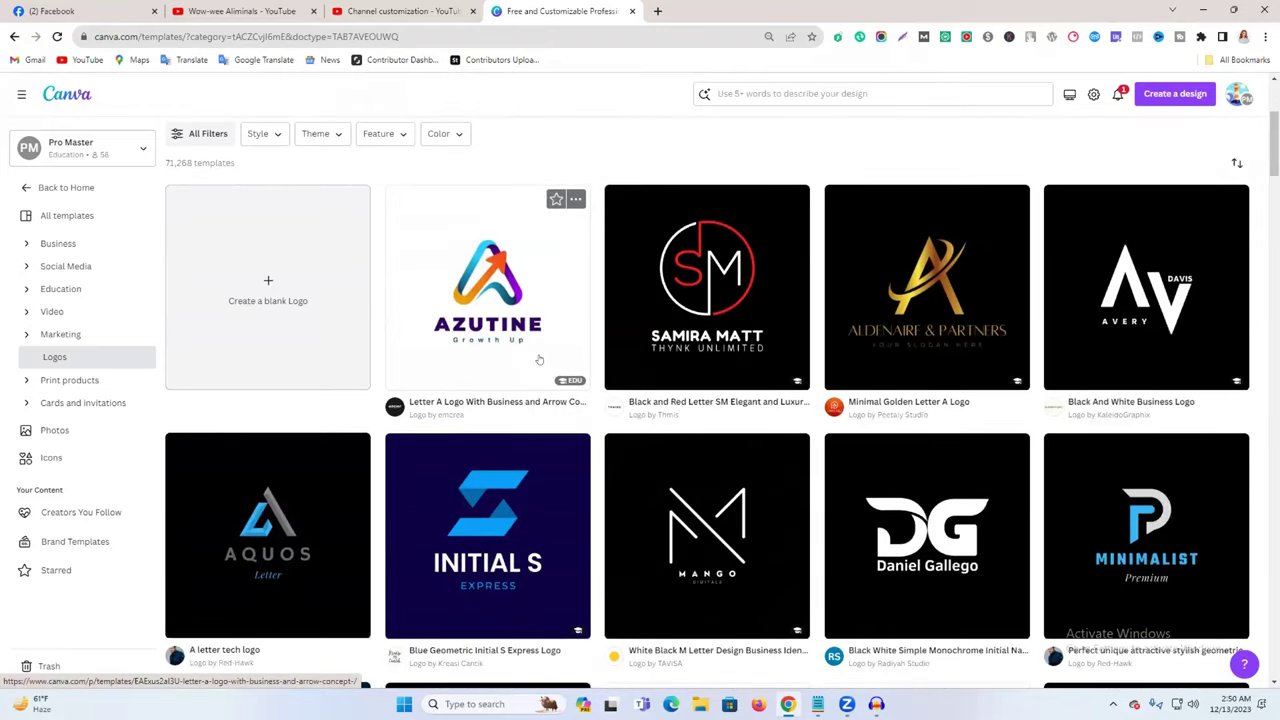
{"action": "scroll", "coordinate": [539, 359], "scroll_direction": "down", "scroll_amount": 1}
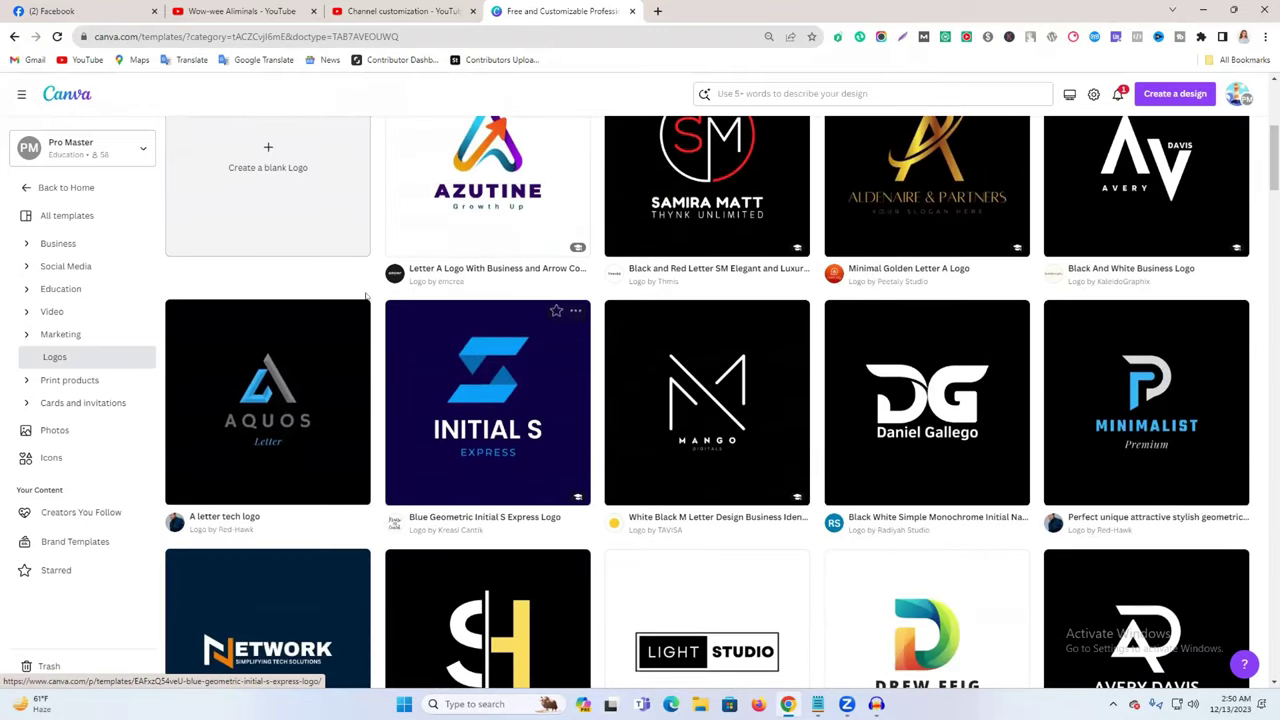
{"action": "left_click", "coordinate": [291, 194]}
{"action": "left_click", "coordinate": [577, 8]}
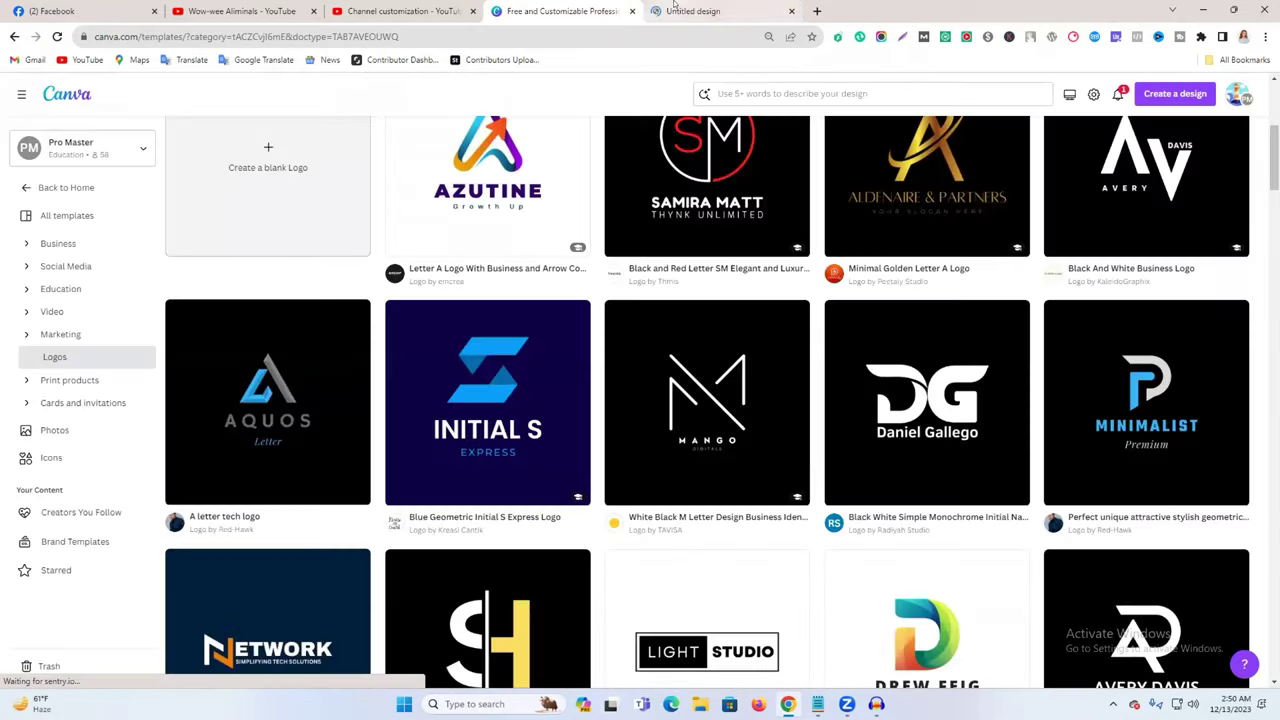
{"action": "left_click", "coordinate": [722, 11]}
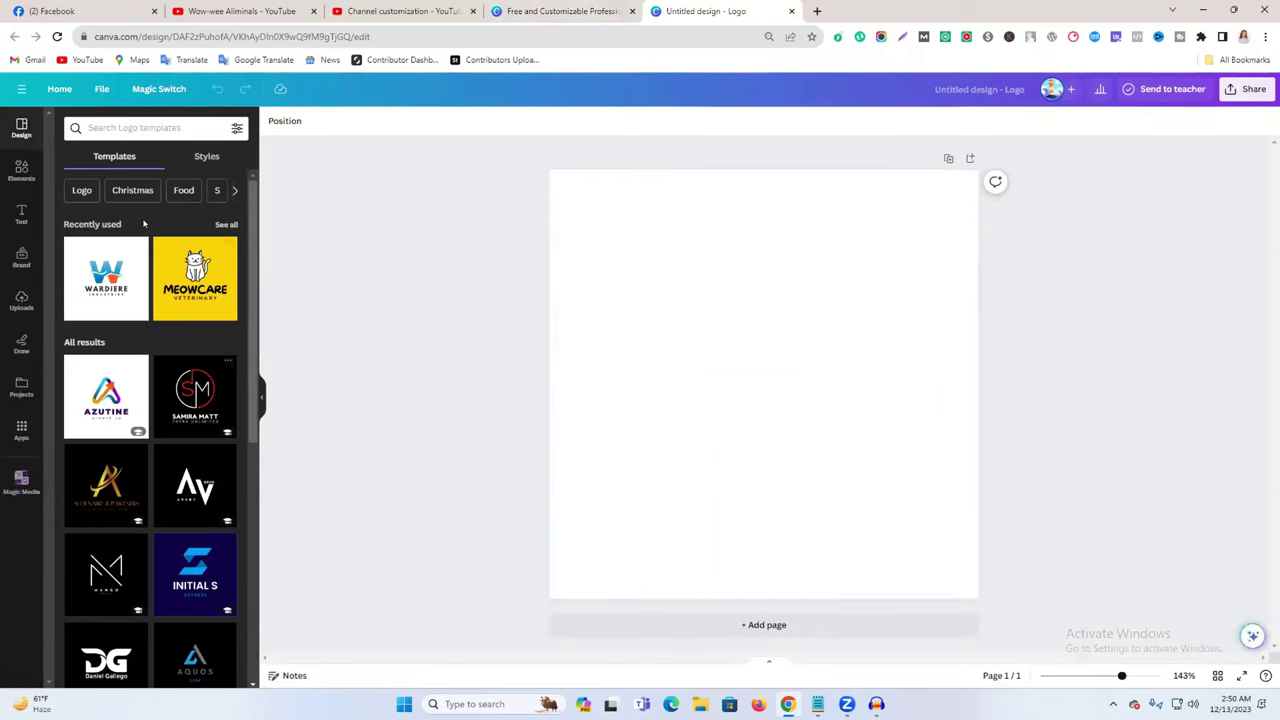
Step: Try searching the logo templates for "Aliminals" using the pasted channel name, and clear the search
{"action": "right_click", "coordinate": [126, 127]}
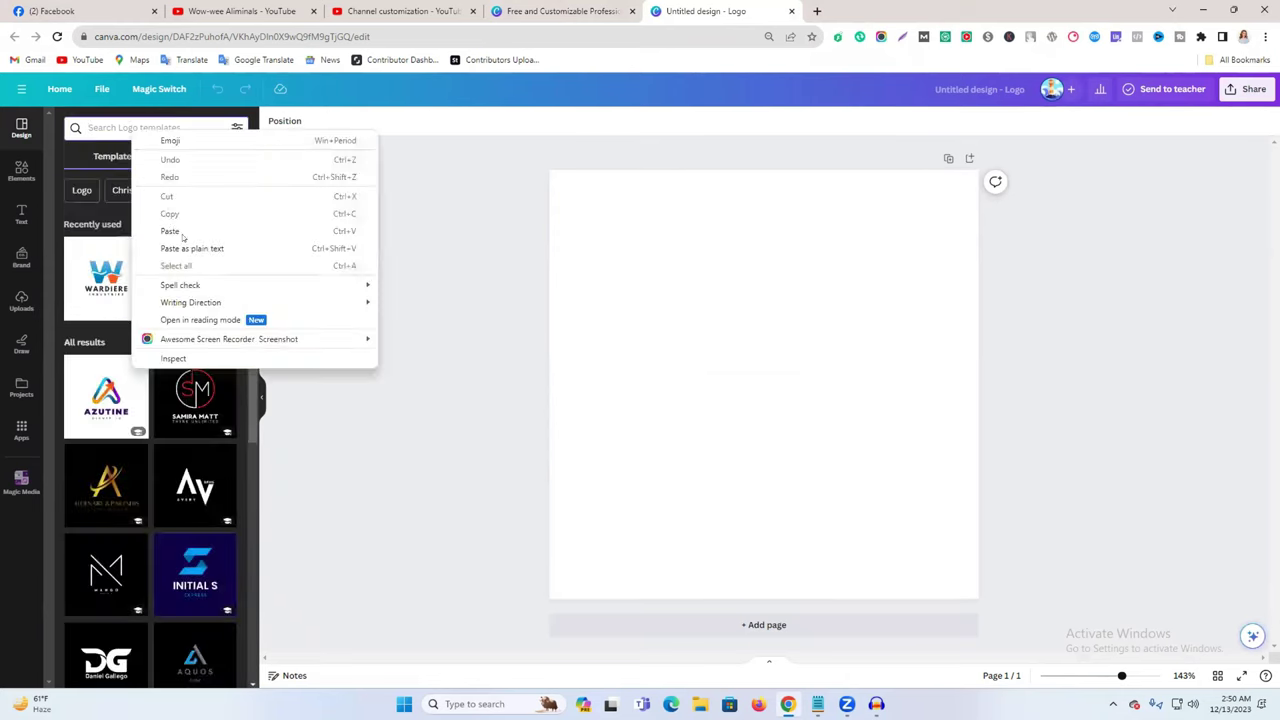
{"action": "left_click", "coordinate": [168, 229]}
{"action": "double_click", "coordinate": [100, 127]}
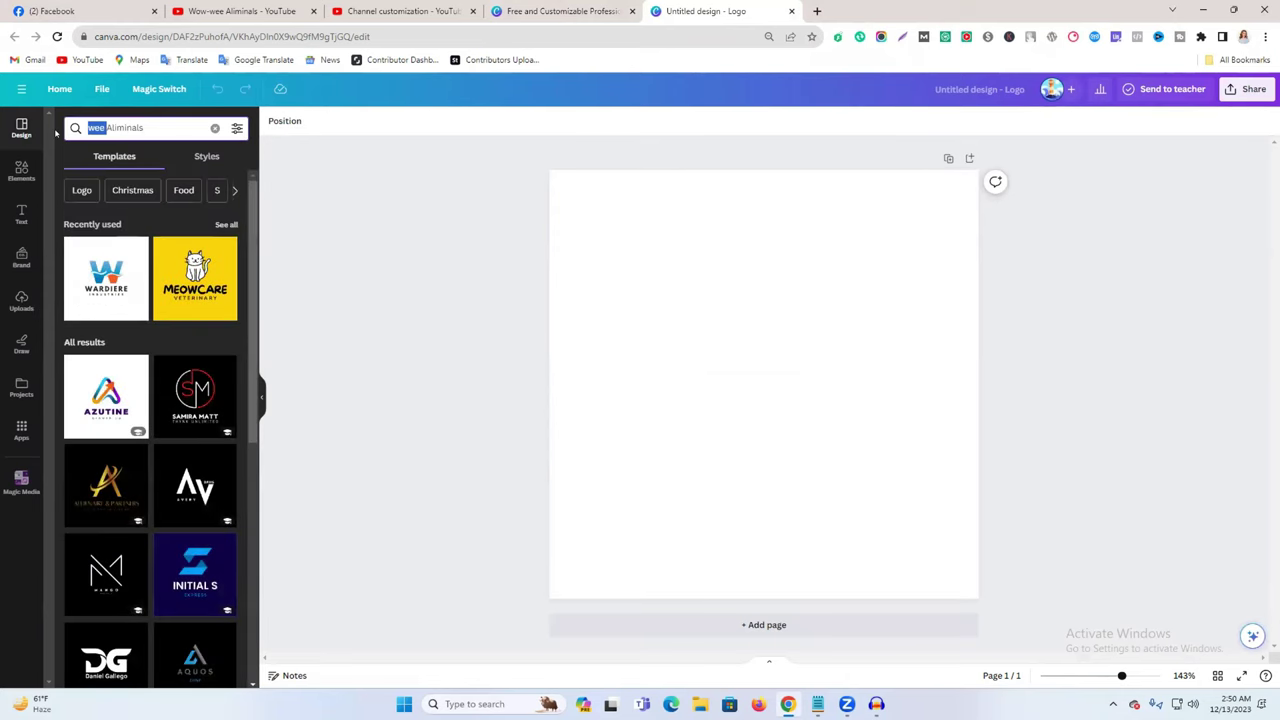
{"action": "key", "text": "BackSpace"}
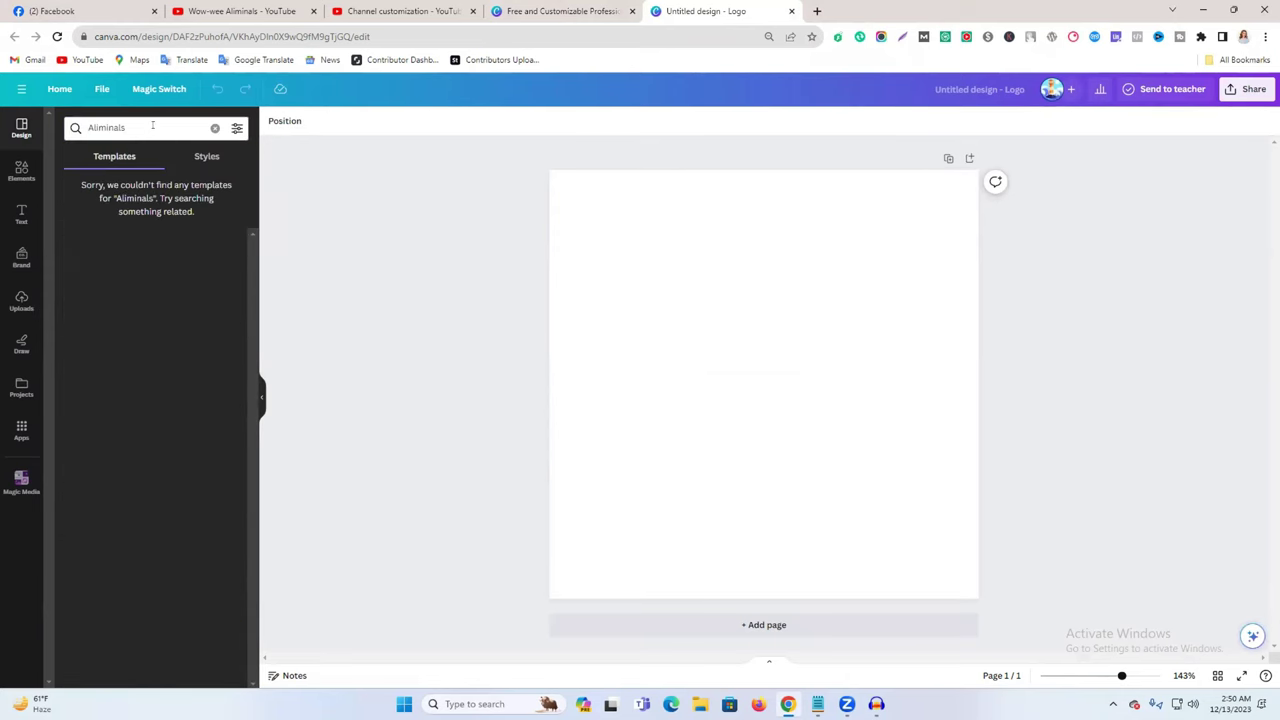
{"action": "left_click", "coordinate": [215, 128]}
Step: Browse the full list of logo templates for a design that suits the Wow-wee Aliminals channel
{"action": "left_click", "coordinate": [237, 189]}
{"action": "scroll", "coordinate": [175, 438], "scroll_direction": "down", "scroll_amount": 5}
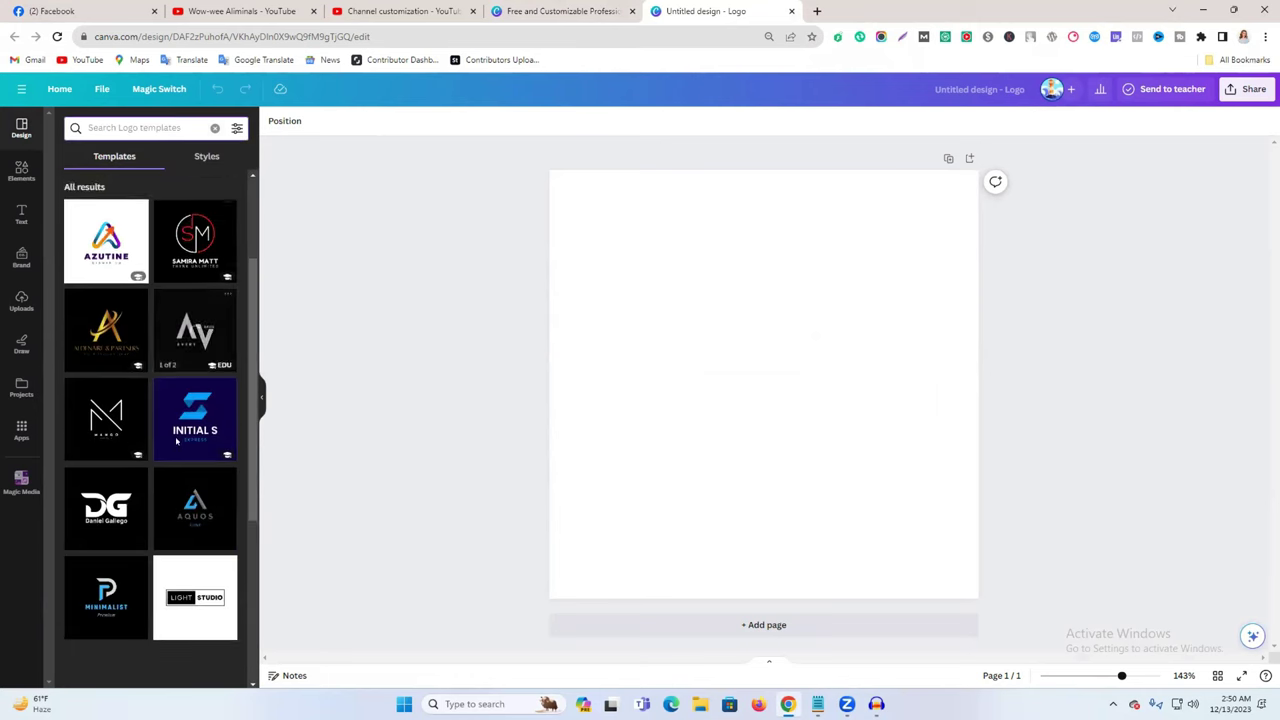
{"action": "scroll", "coordinate": [175, 437], "scroll_direction": "down", "scroll_amount": 3}
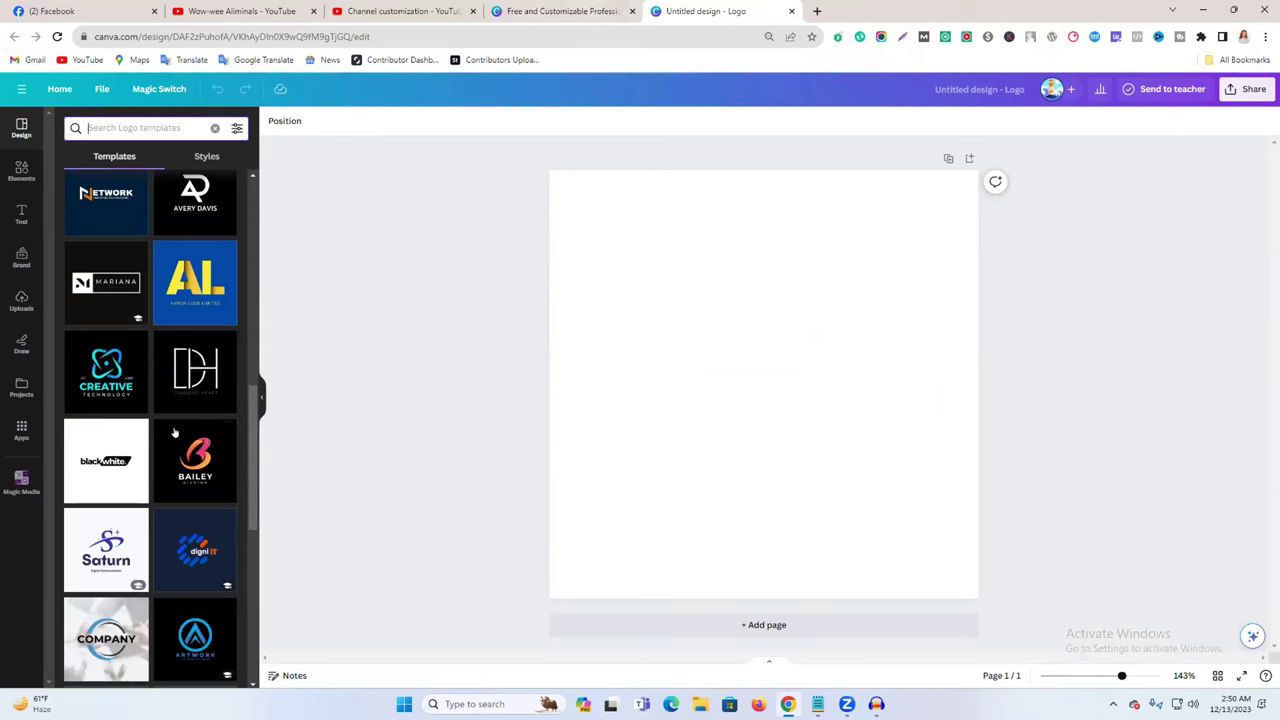
{"action": "scroll", "coordinate": [166, 437], "scroll_direction": "down", "scroll_amount": 5}
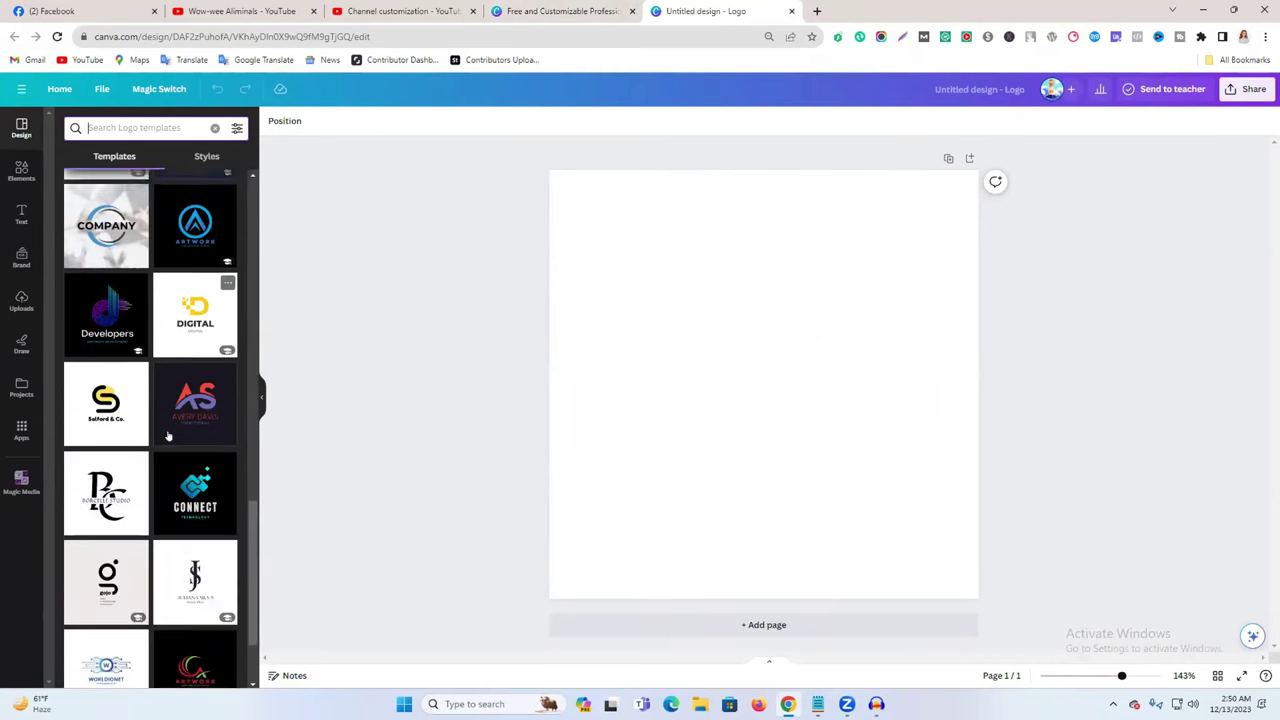
{"action": "scroll", "coordinate": [168, 436], "scroll_direction": "down", "scroll_amount": 8}
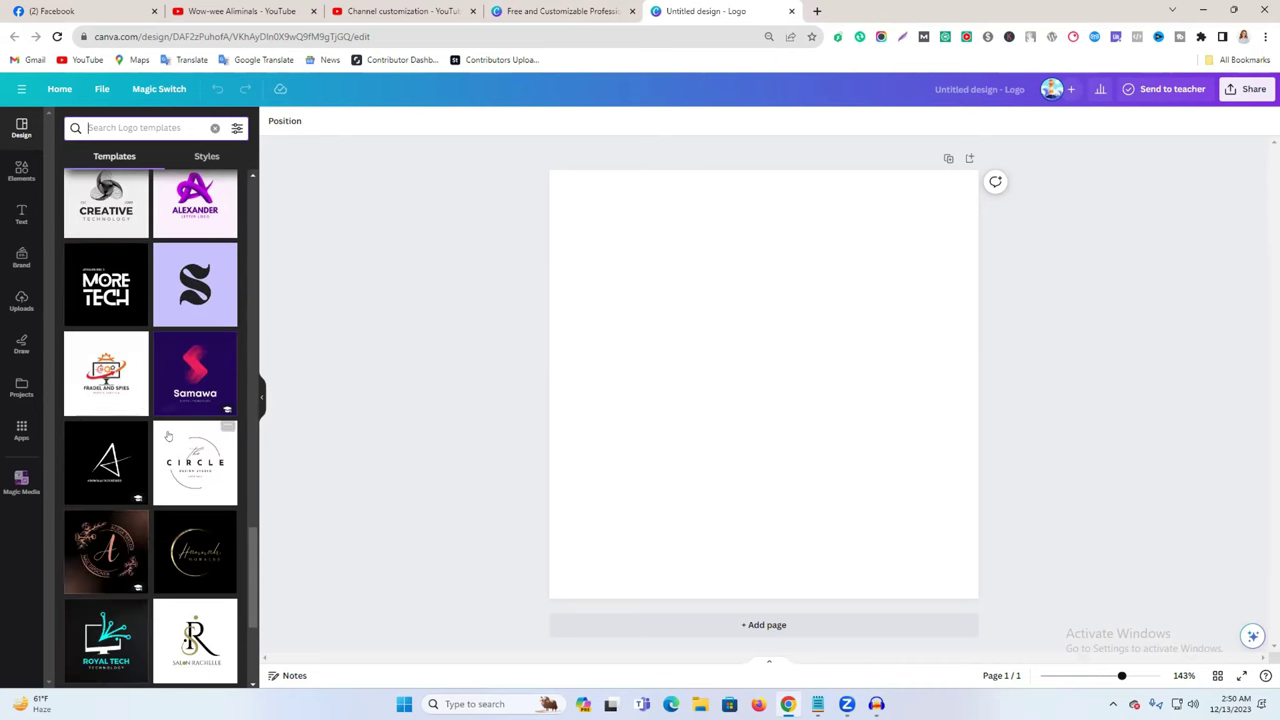
{"action": "scroll", "coordinate": [168, 436], "scroll_direction": "down", "scroll_amount": 5}
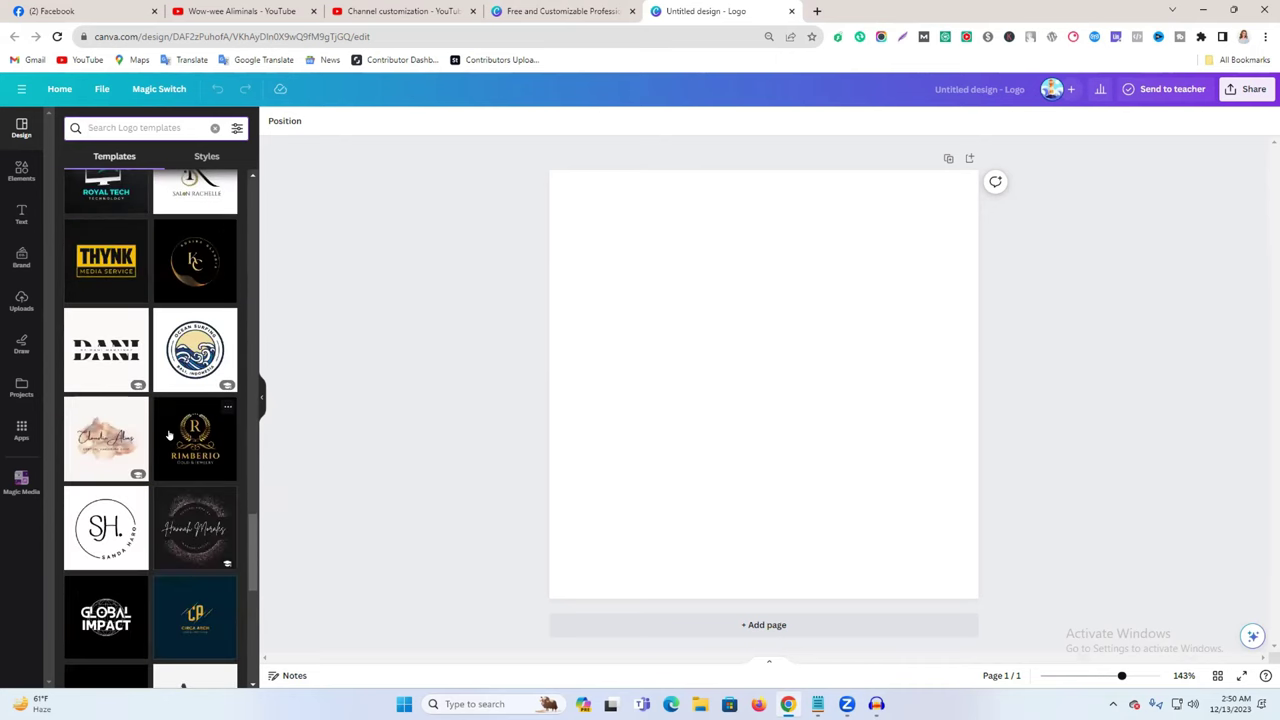
{"action": "scroll", "coordinate": [168, 436], "scroll_direction": "down", "scroll_amount": 4}
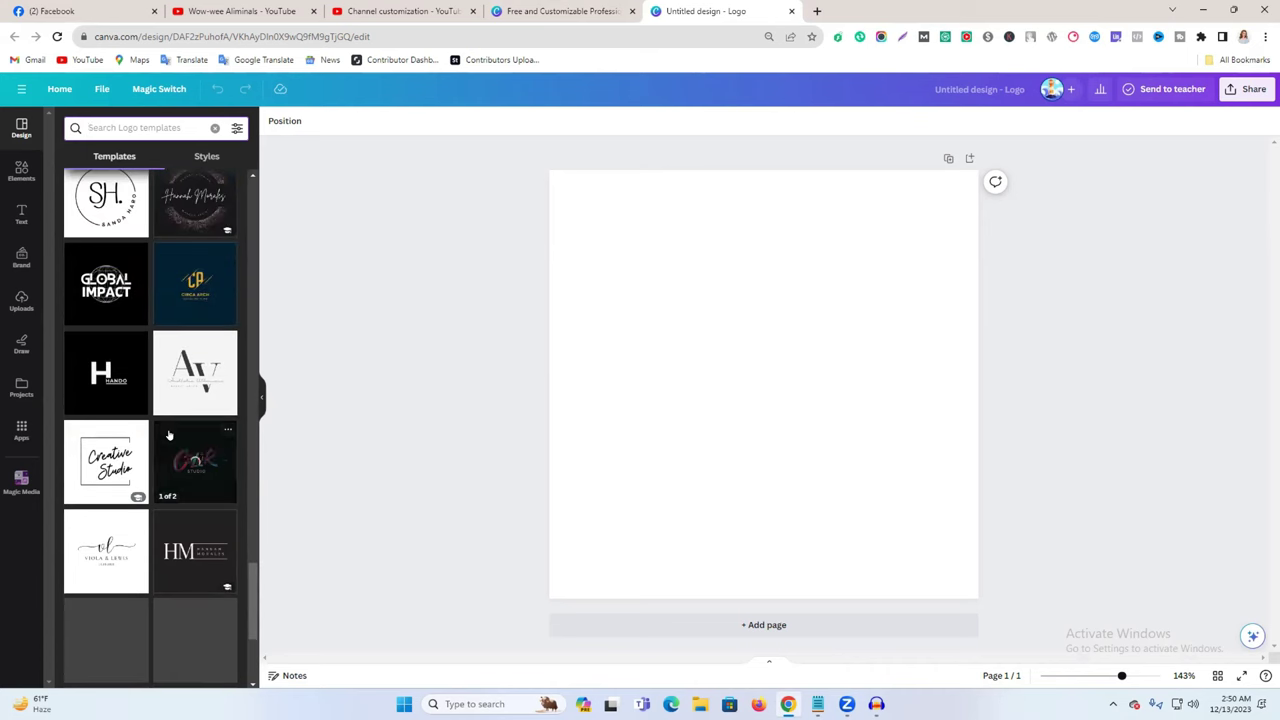
{"action": "scroll", "coordinate": [168, 436], "scroll_direction": "down", "scroll_amount": 3}
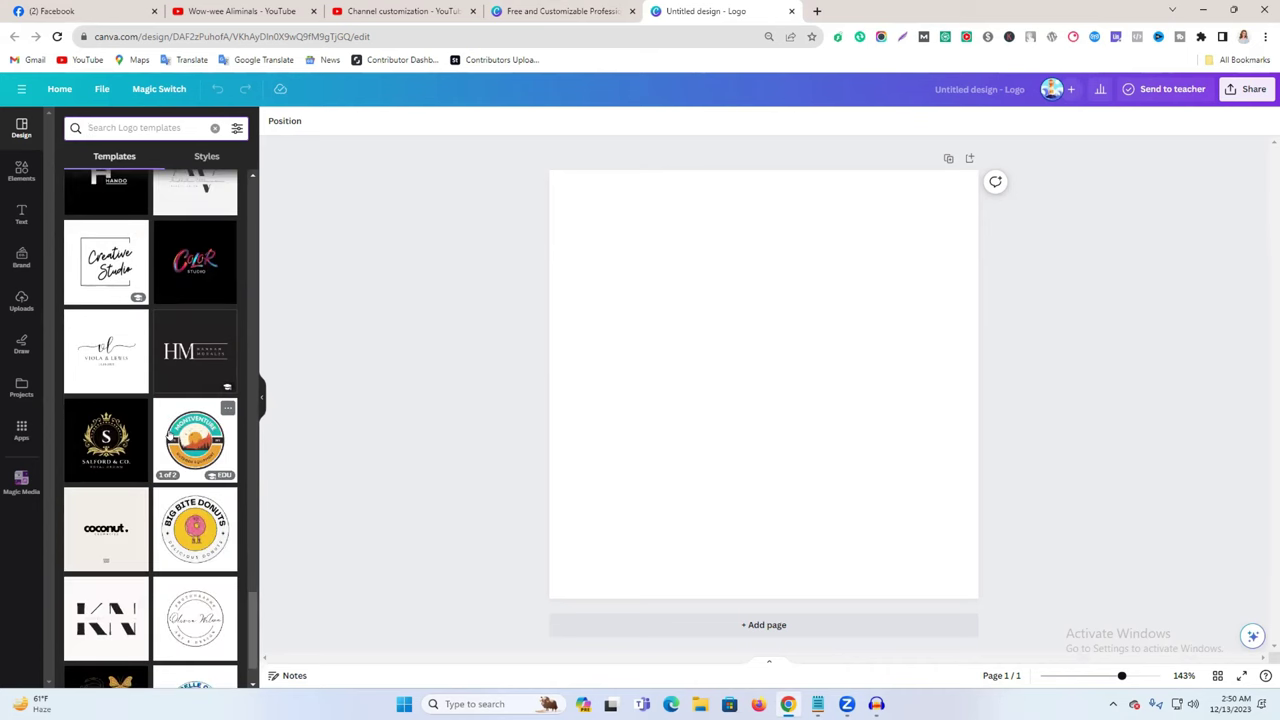
{"action": "scroll", "coordinate": [168, 436], "scroll_direction": "down", "scroll_amount": 1}
{"action": "scroll", "coordinate": [170, 434], "scroll_direction": "down", "scroll_amount": 4}
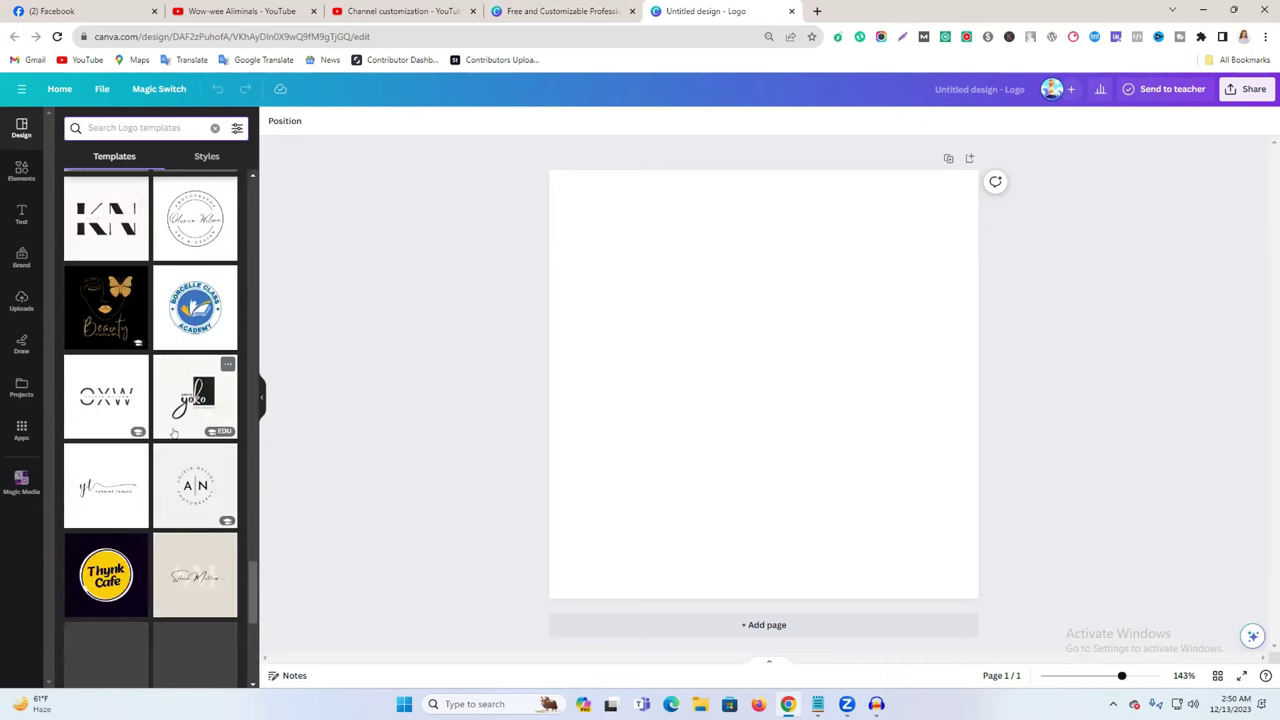
{"action": "scroll", "coordinate": [173, 433], "scroll_direction": "down", "scroll_amount": 5}
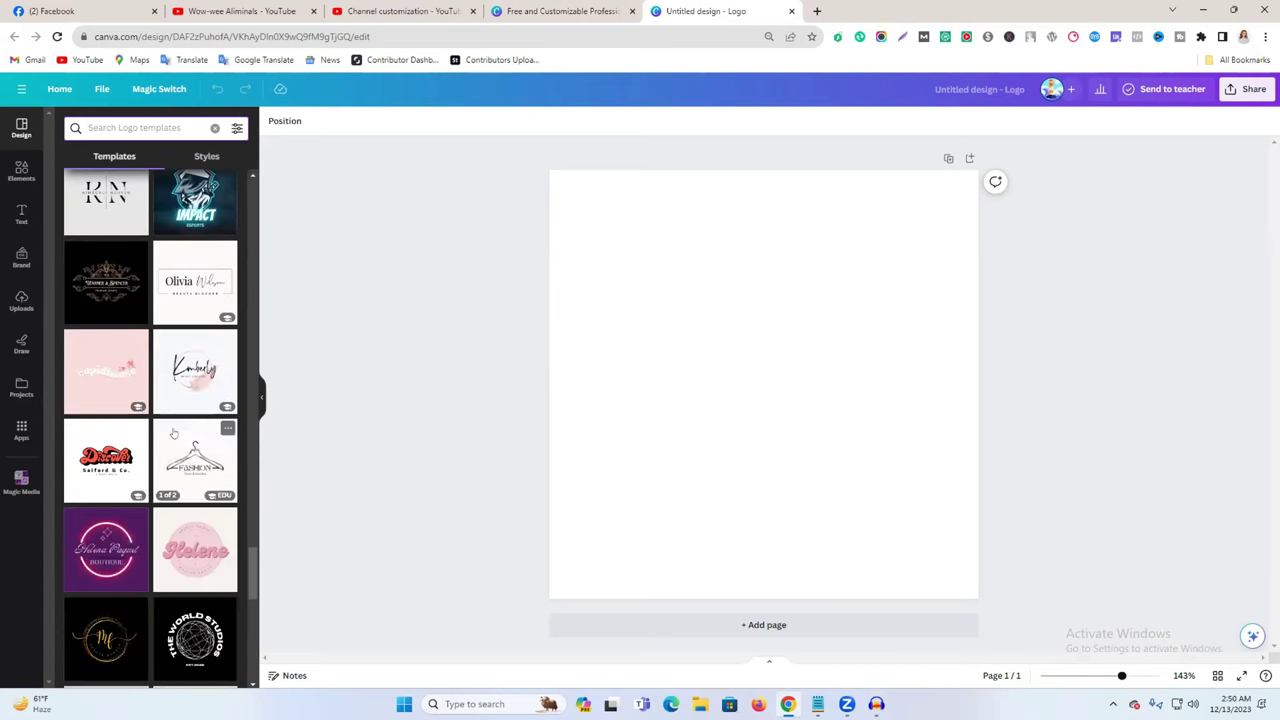
{"action": "scroll", "coordinate": [173, 433], "scroll_direction": "down", "scroll_amount": 3}
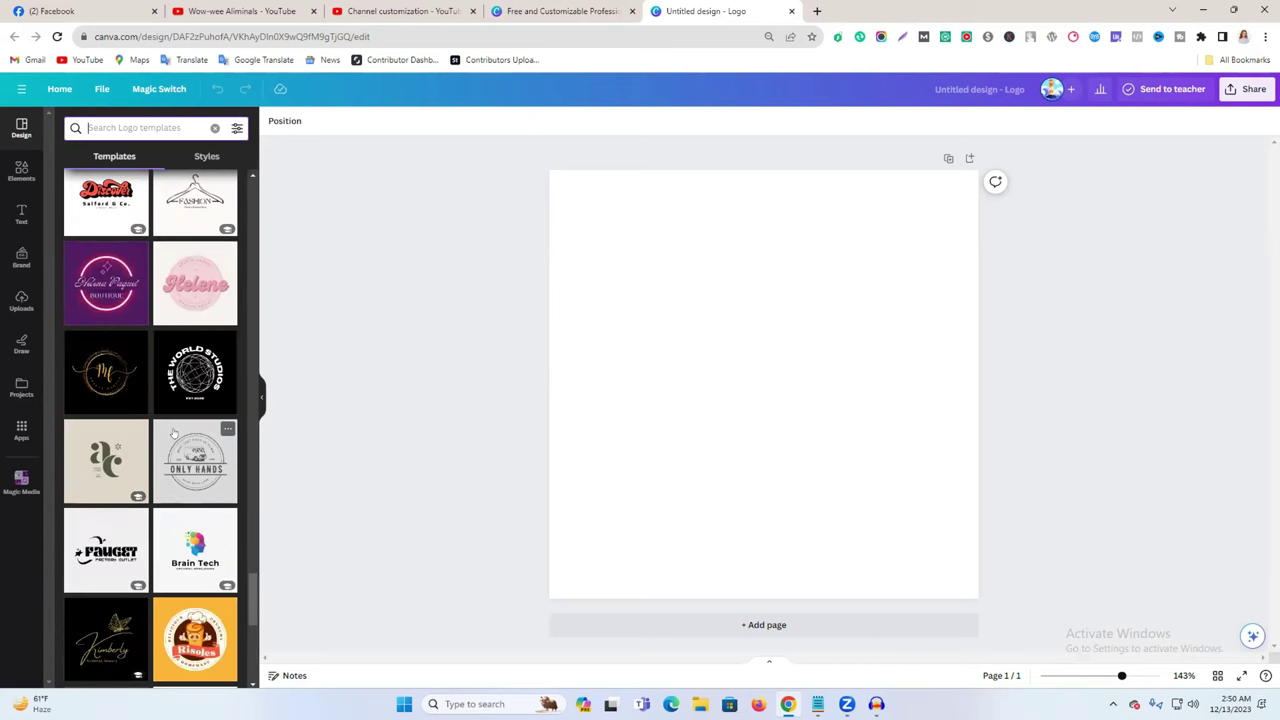
{"action": "scroll", "coordinate": [173, 433], "scroll_direction": "down", "scroll_amount": 2}
{"action": "scroll", "coordinate": [172, 427], "scroll_direction": "down", "scroll_amount": 4}
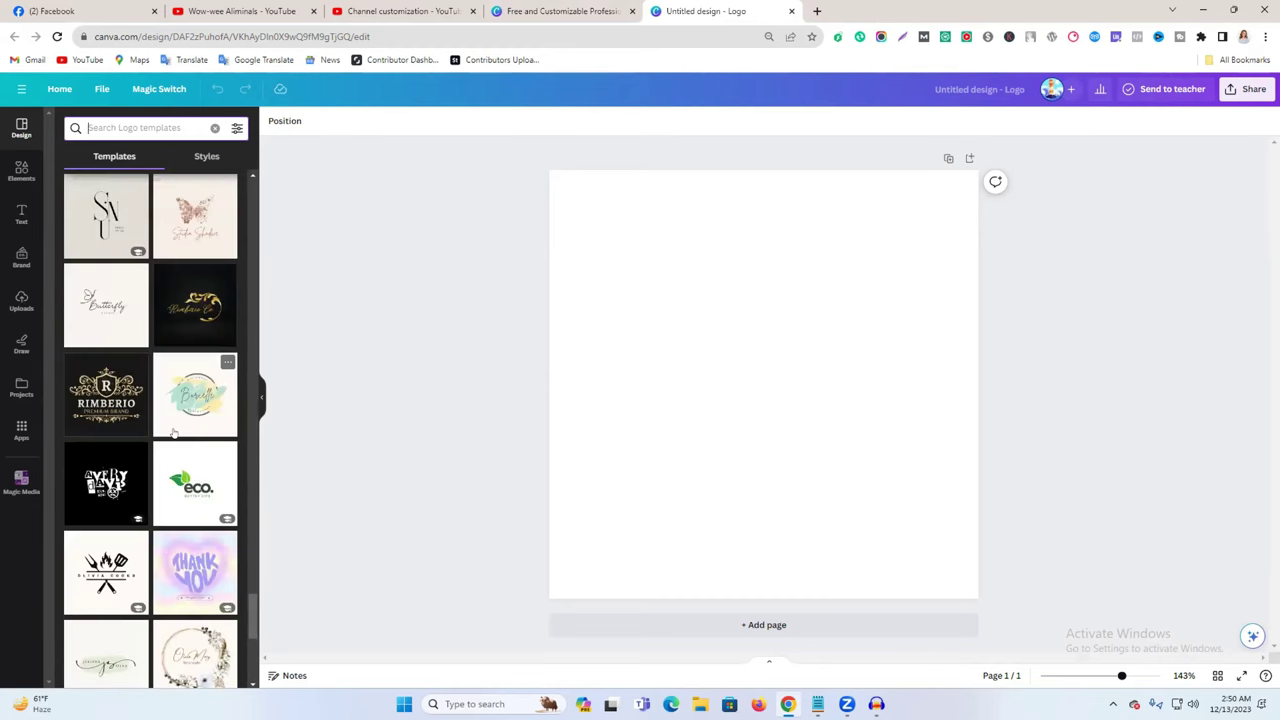
{"action": "scroll", "coordinate": [173, 432], "scroll_direction": "down", "scroll_amount": 3}
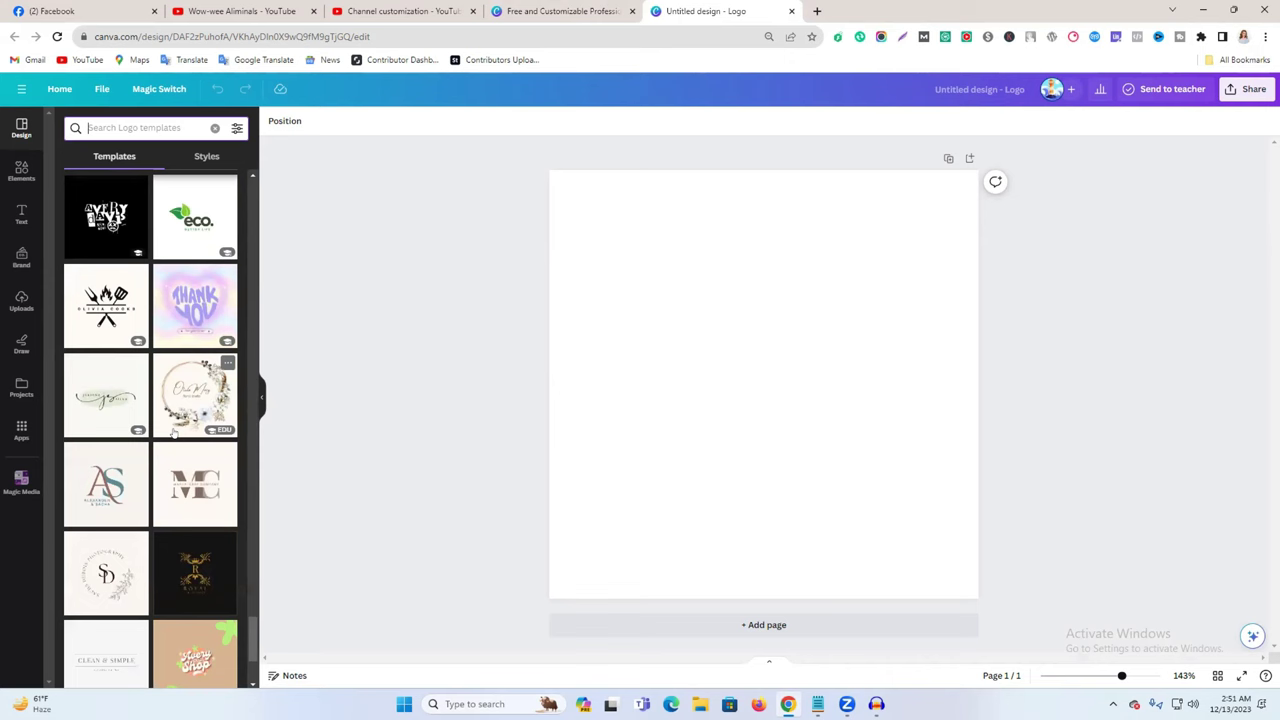
{"action": "scroll", "coordinate": [173, 432], "scroll_direction": "down", "scroll_amount": 5}
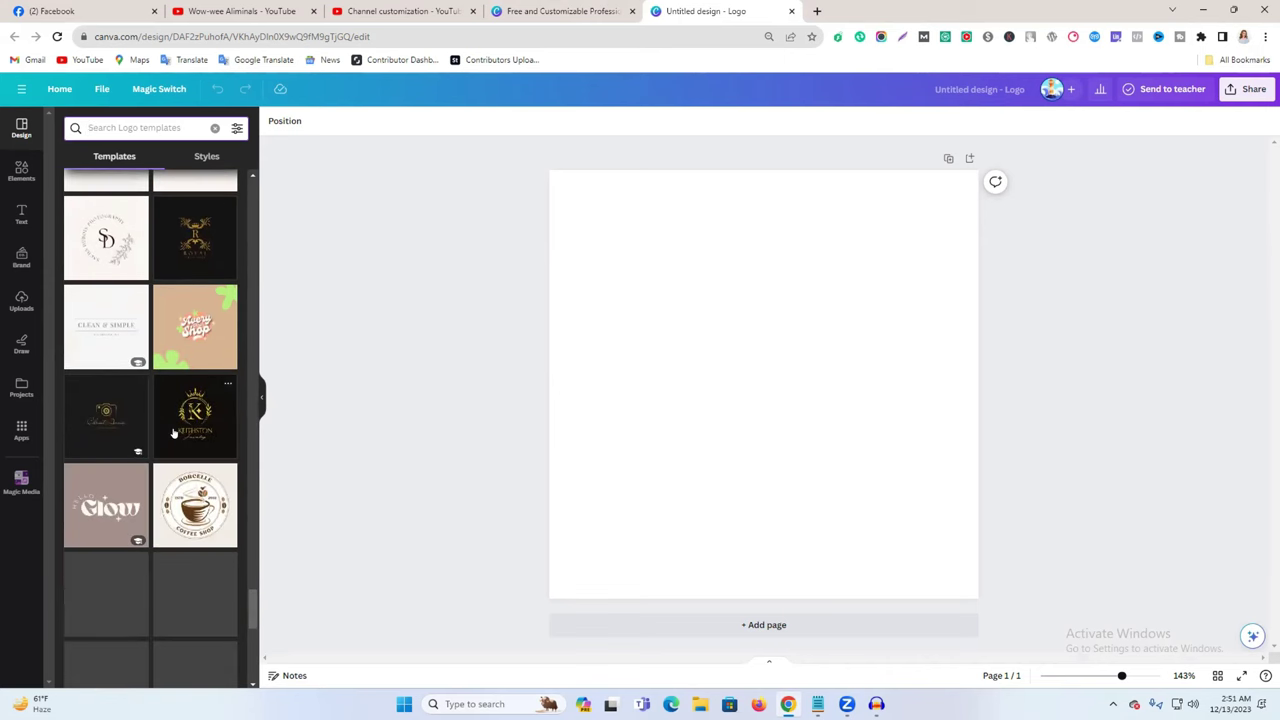
{"action": "scroll", "coordinate": [173, 432], "scroll_direction": "down", "scroll_amount": 7}
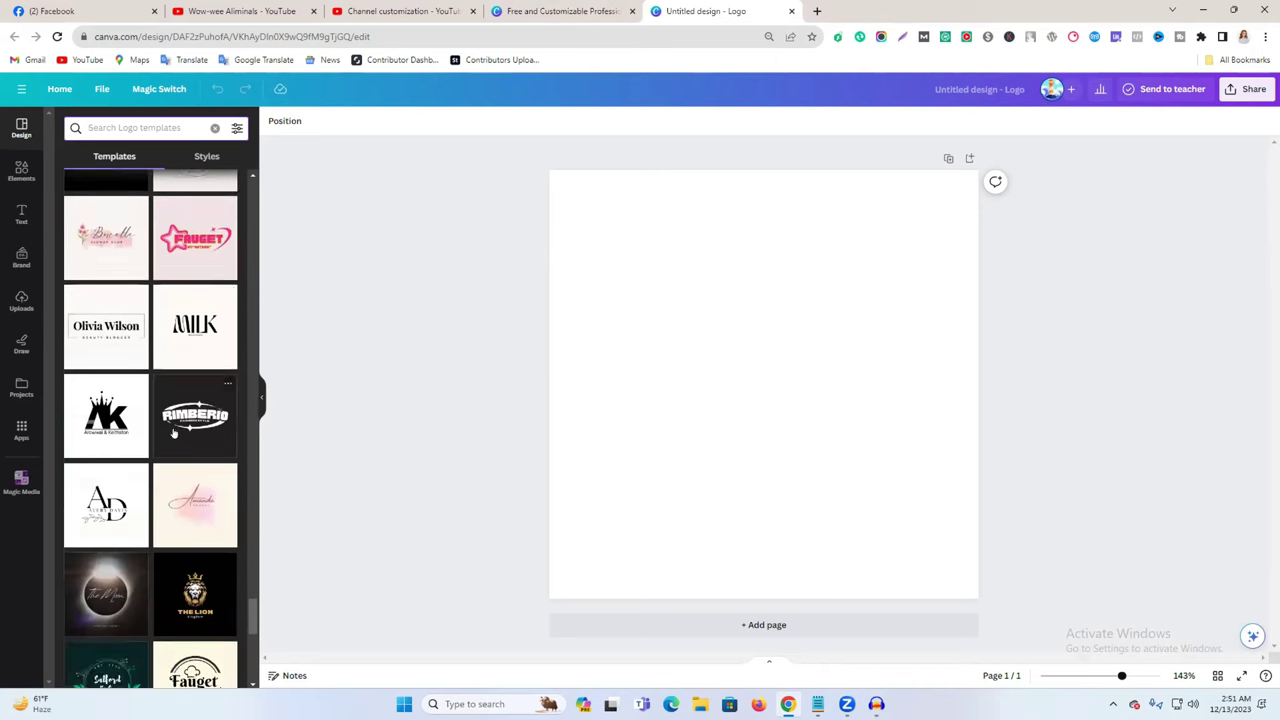
{"action": "scroll", "coordinate": [173, 432], "scroll_direction": "down", "scroll_amount": 6}
{"action": "scroll", "coordinate": [173, 432], "scroll_direction": "down", "scroll_amount": 6}
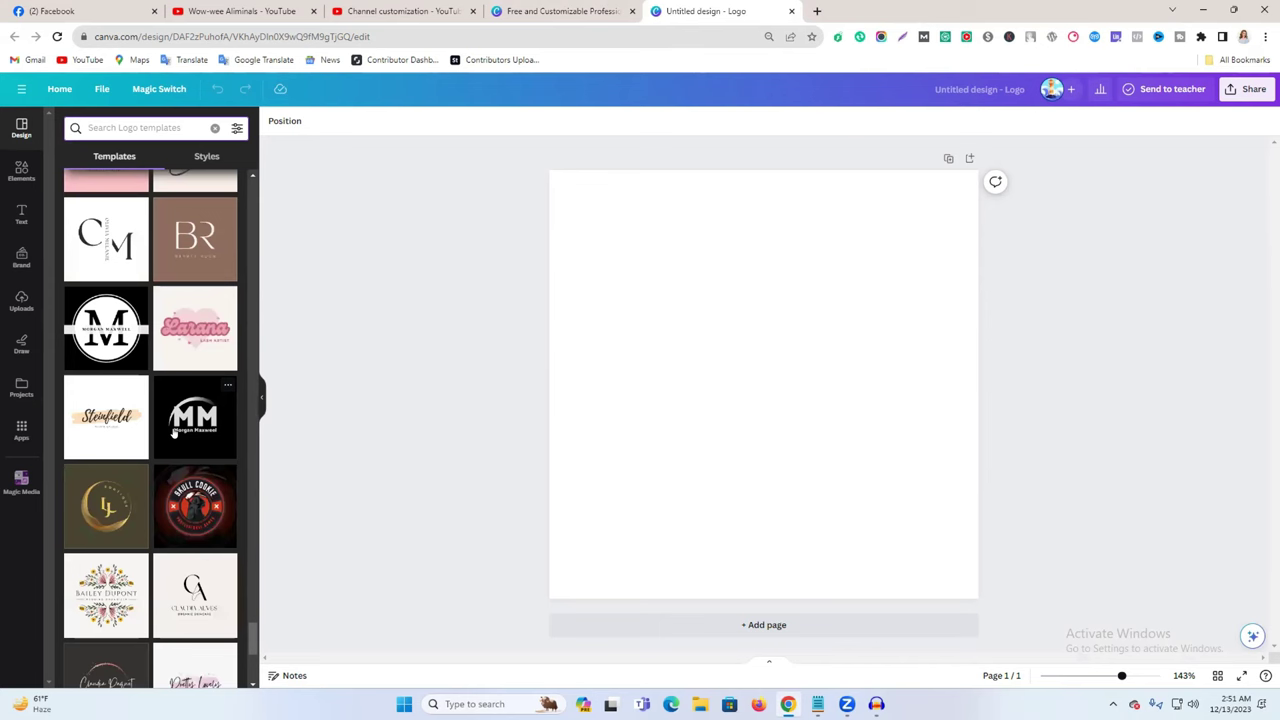
{"action": "scroll", "coordinate": [197, 415], "scroll_direction": "down", "scroll_amount": 5}
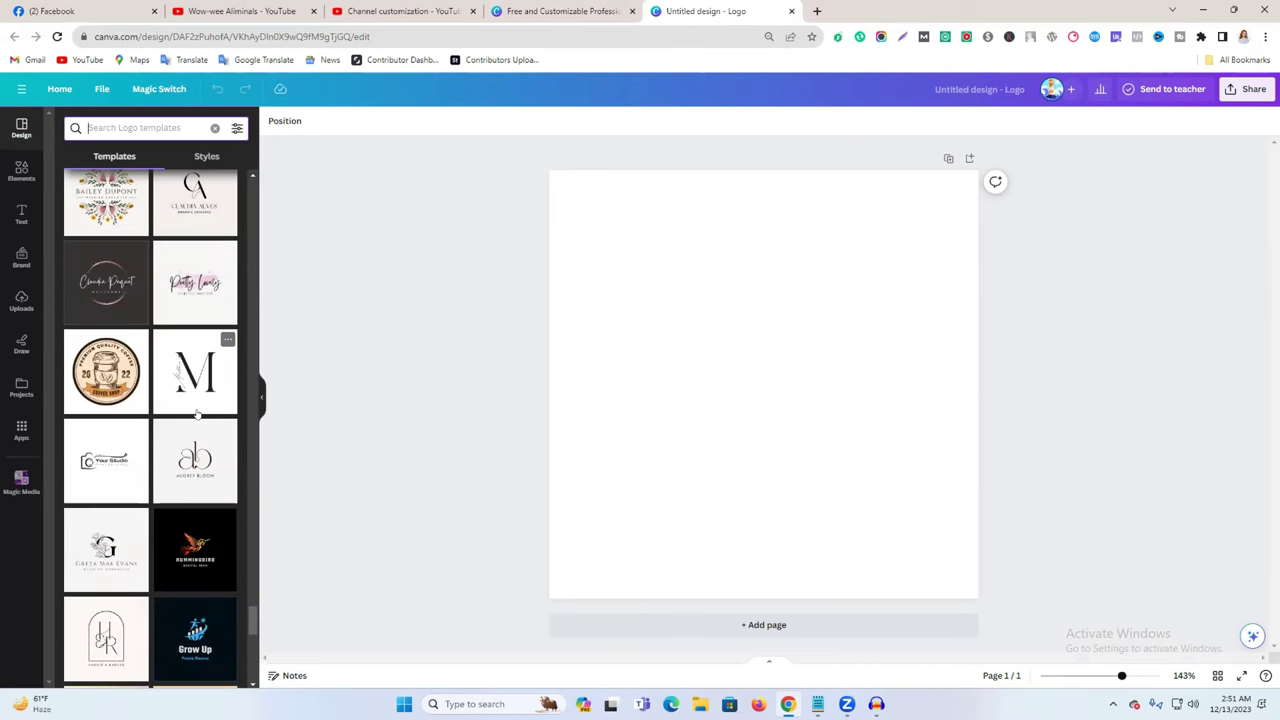
{"action": "scroll", "coordinate": [197, 415], "scroll_direction": "down", "scroll_amount": 2}
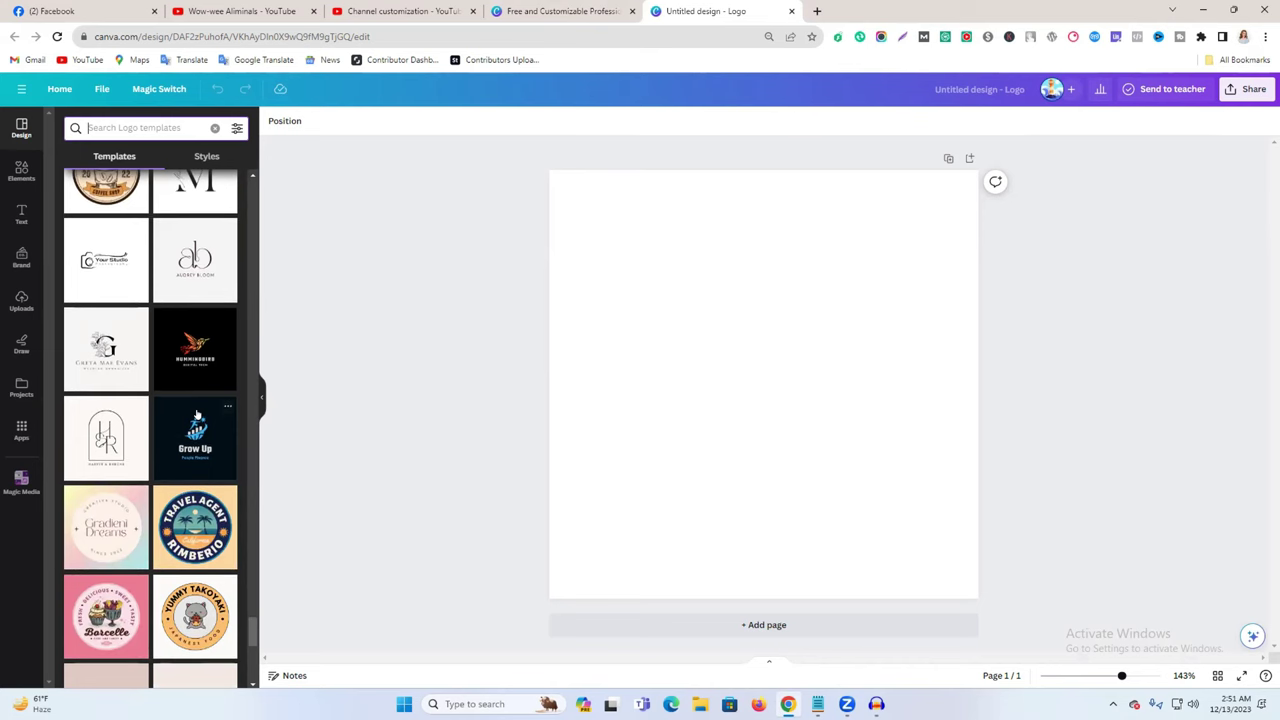
{"action": "scroll", "coordinate": [197, 415], "scroll_direction": "down", "scroll_amount": 4}
{"action": "scroll", "coordinate": [197, 415], "scroll_direction": "down", "scroll_amount": 4}
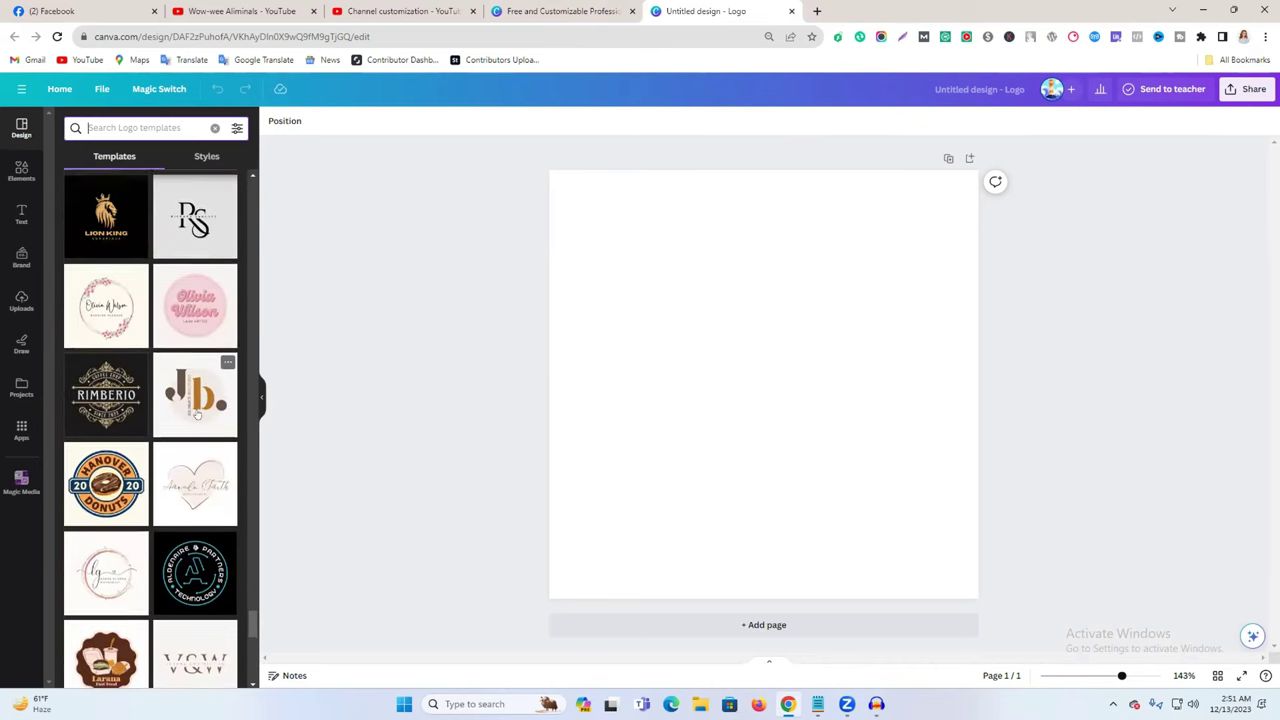
{"action": "scroll", "coordinate": [197, 415], "scroll_direction": "down", "scroll_amount": 6}
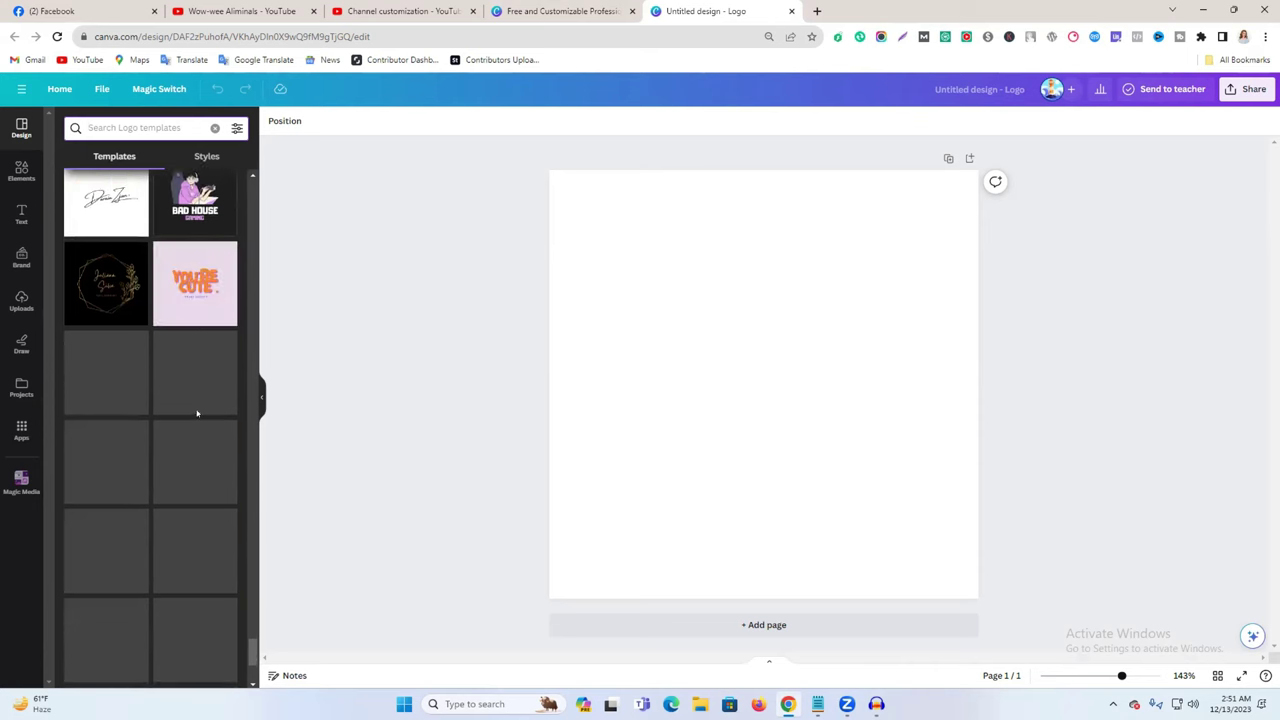
Step: Apply the Black Simple Clothing Brand Logo template and replace its "FAU" text with WOW
{"action": "scroll", "coordinate": [178, 426], "scroll_direction": "down", "scroll_amount": 4}
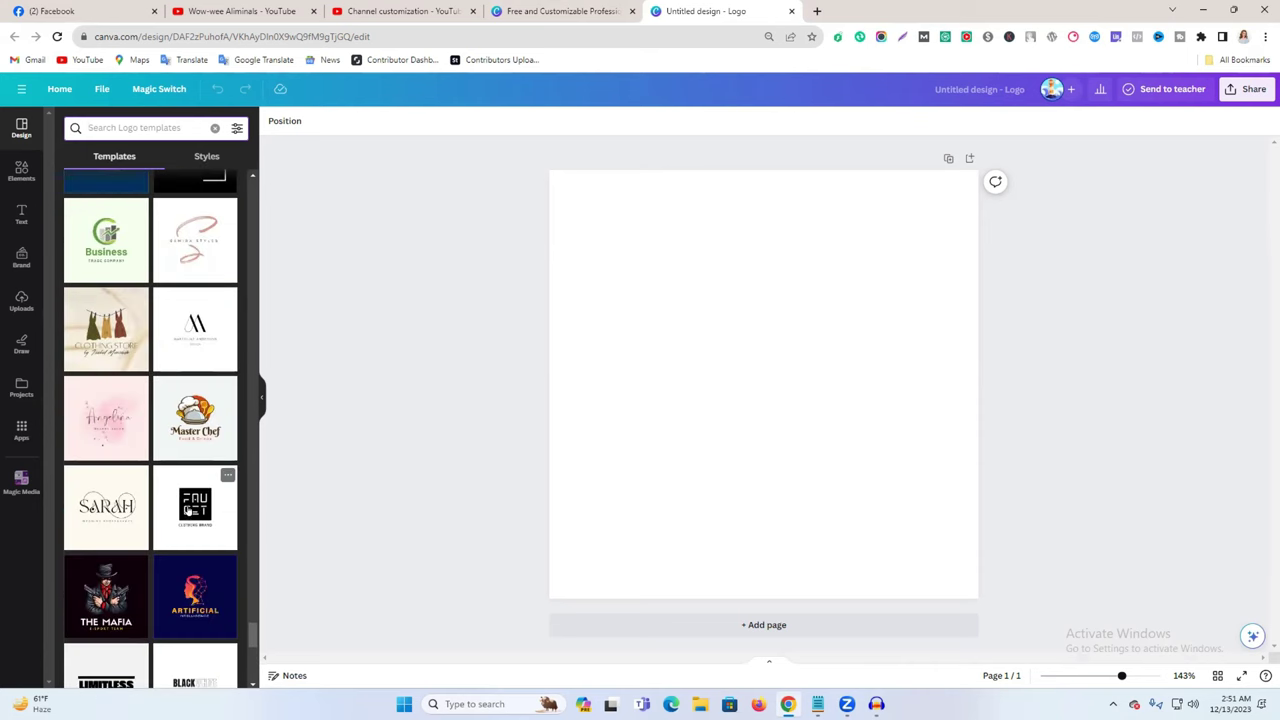
{"action": "left_click", "coordinate": [188, 511]}
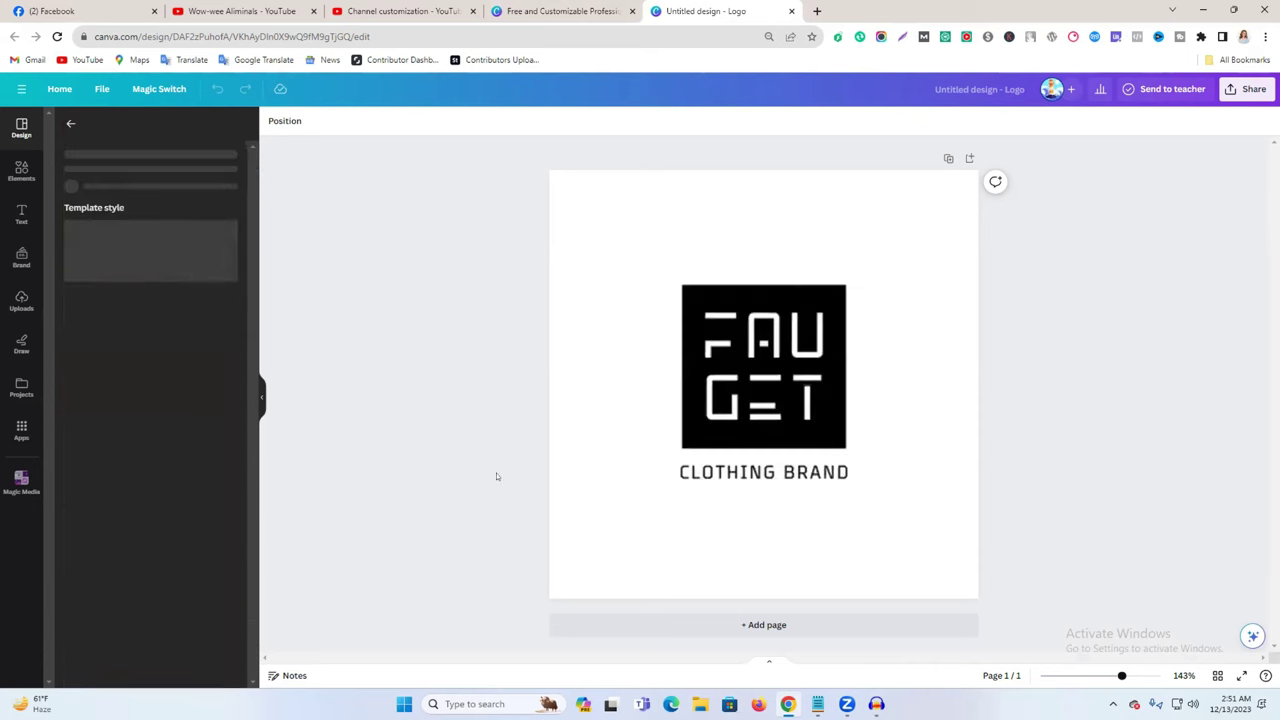
{"action": "double_click", "coordinate": [720, 334]}
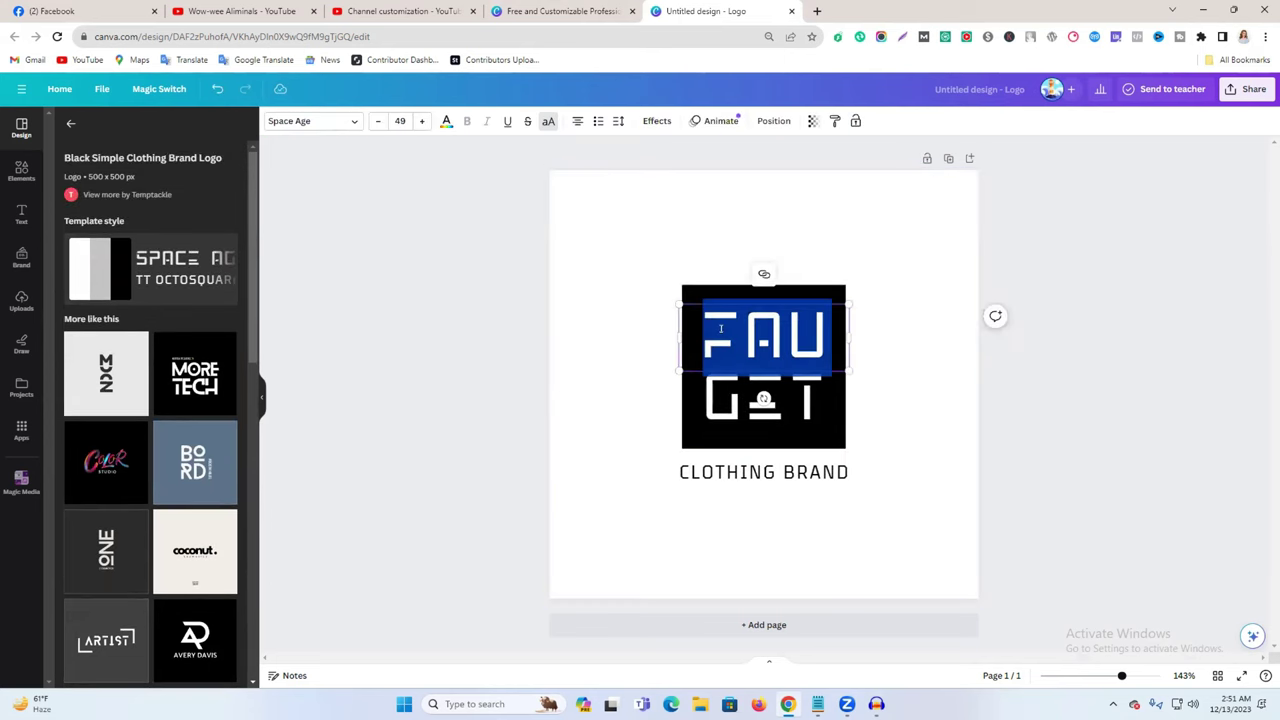
{"action": "type", "text": "WO"}
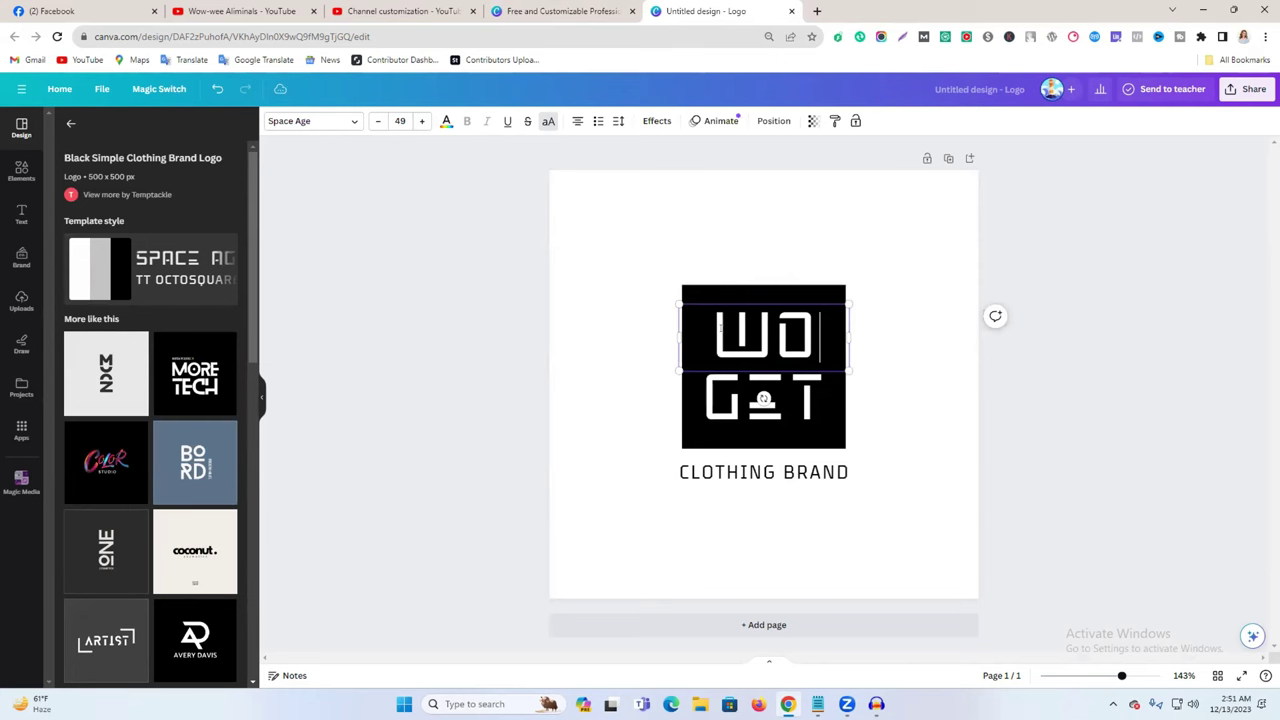
{"action": "type", "text": "W"}
Step: Replace the "GET" text in the black square with WEE
{"action": "left_click", "coordinate": [720, 401]}
{"action": "double_click", "coordinate": [720, 401]}
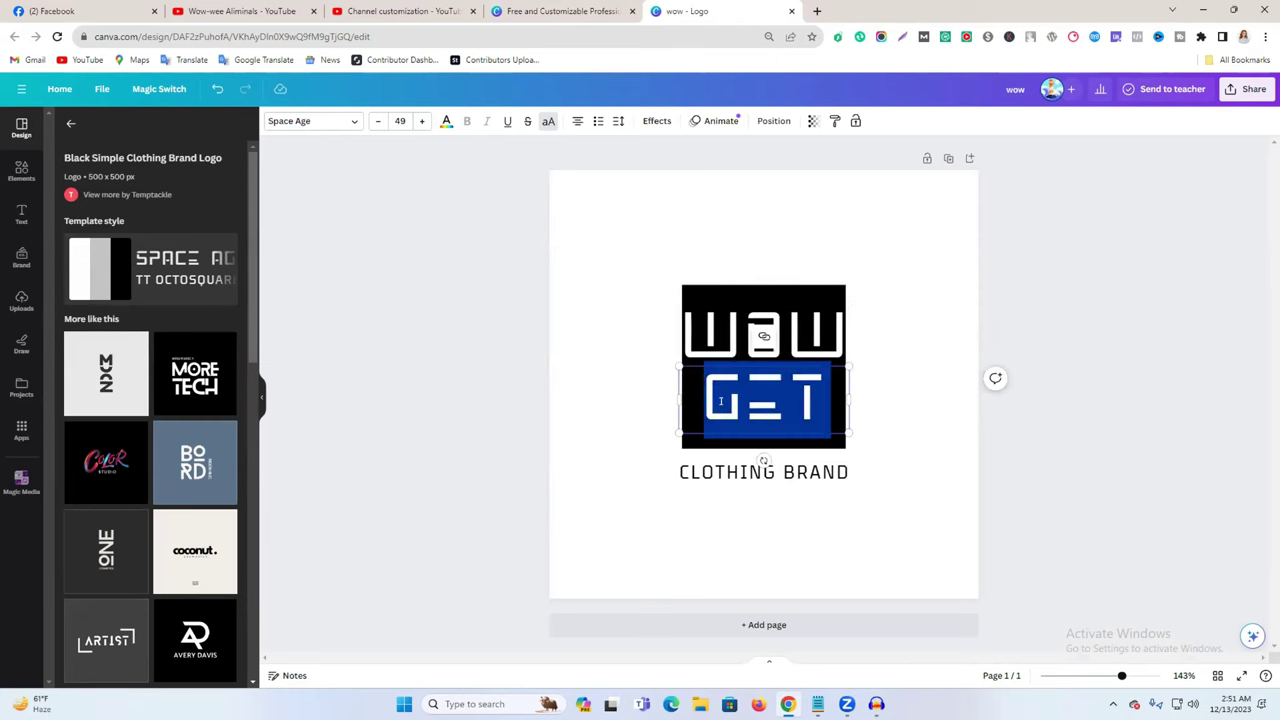
{"action": "type", "text": "WEE"}
{"action": "left_click", "coordinate": [931, 444]}
Step: Replace the "CLOTHING BRAND" tagline beneath the square with ALIMINALS
{"action": "left_click", "coordinate": [728, 472]}
{"action": "double_click", "coordinate": [728, 472]}
{"action": "type", "text": "WEE ALIMINALS"}
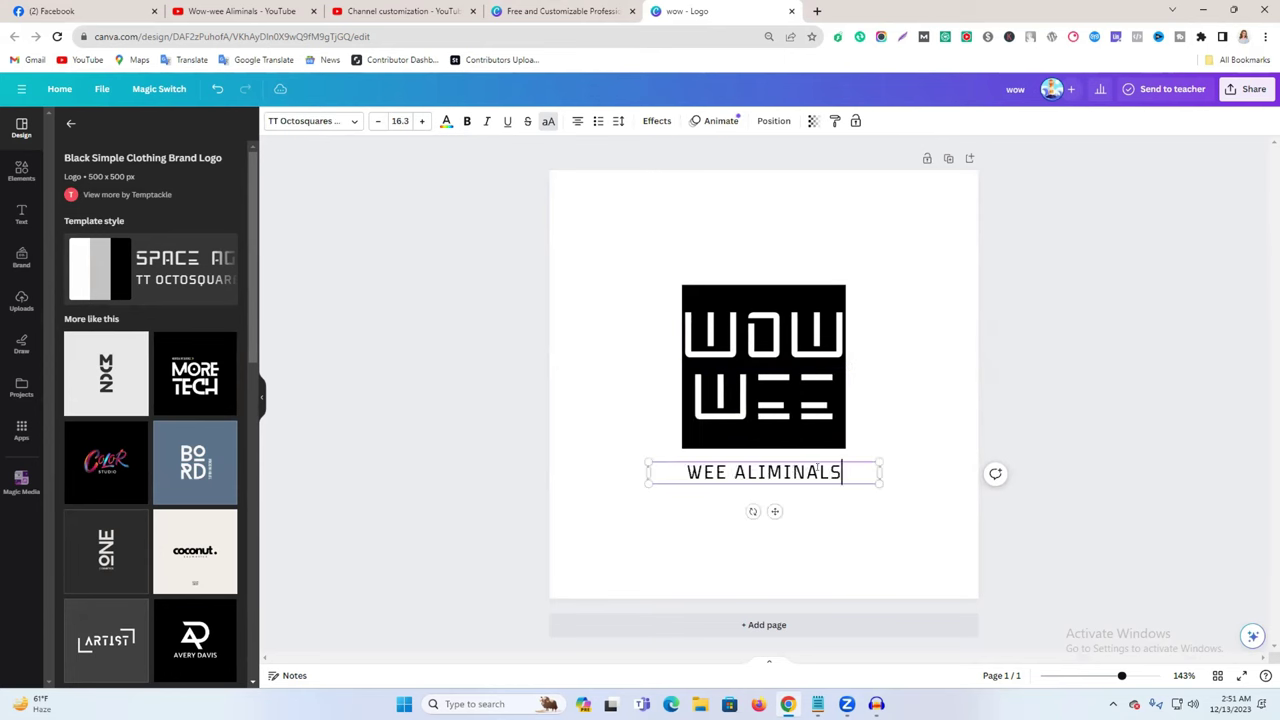
{"action": "double_click", "coordinate": [702, 471]}
{"action": "key", "text": "BackSpace"}
{"action": "left_click", "coordinate": [1045, 421]}
Step: Move the ALIMINALS tagline up against the square's lower edge, centred, and set its letter spacing to 454
{"action": "left_click_drag", "start_coordinate": [785, 476], "coordinate": [787, 460]}
{"action": "left_click", "coordinate": [618, 121]}
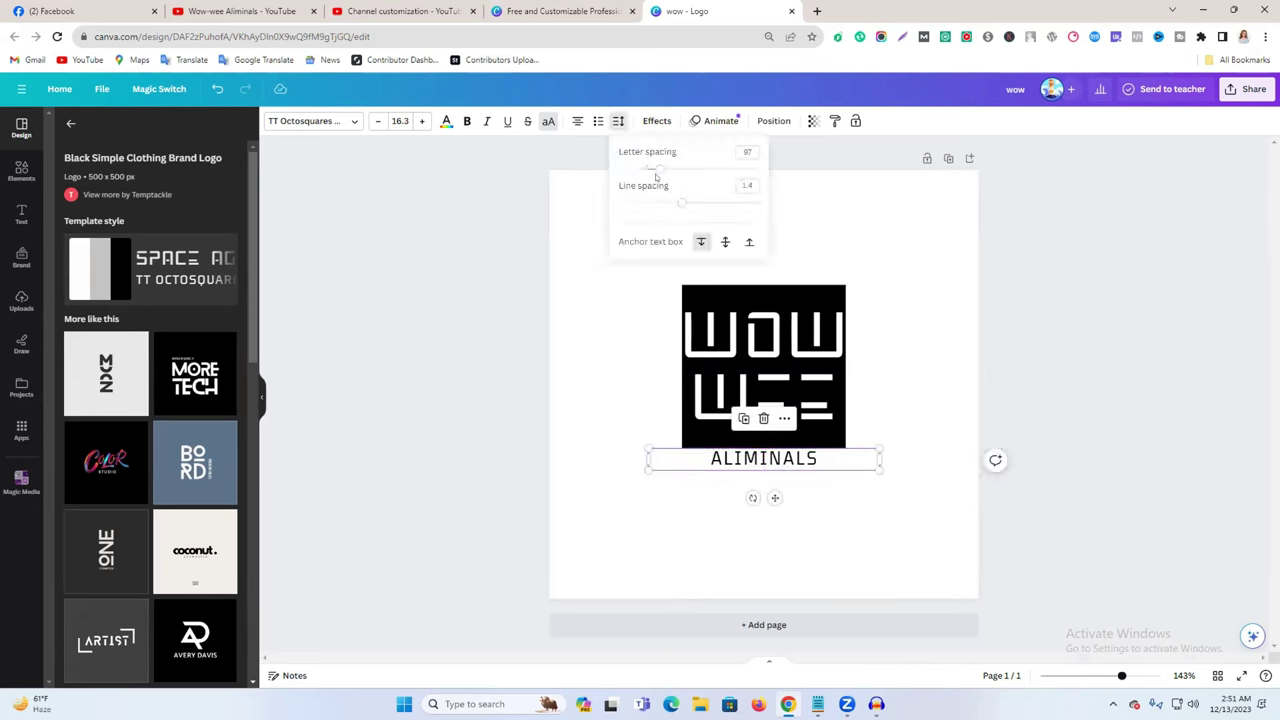
{"action": "left_click_drag", "start_coordinate": [659, 174], "coordinate": [710, 169]}
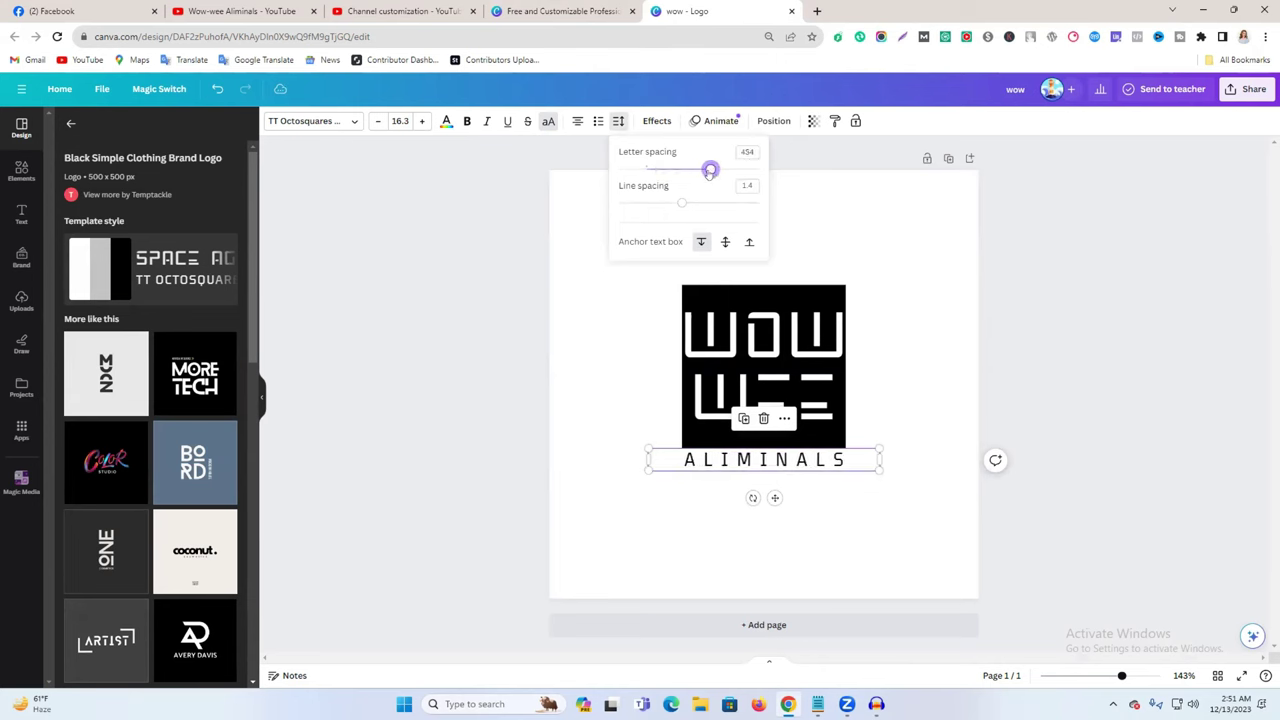
{"action": "left_click", "coordinate": [1104, 316]}
{"action": "left_click_drag", "start_coordinate": [812, 462], "coordinate": [809, 462]}
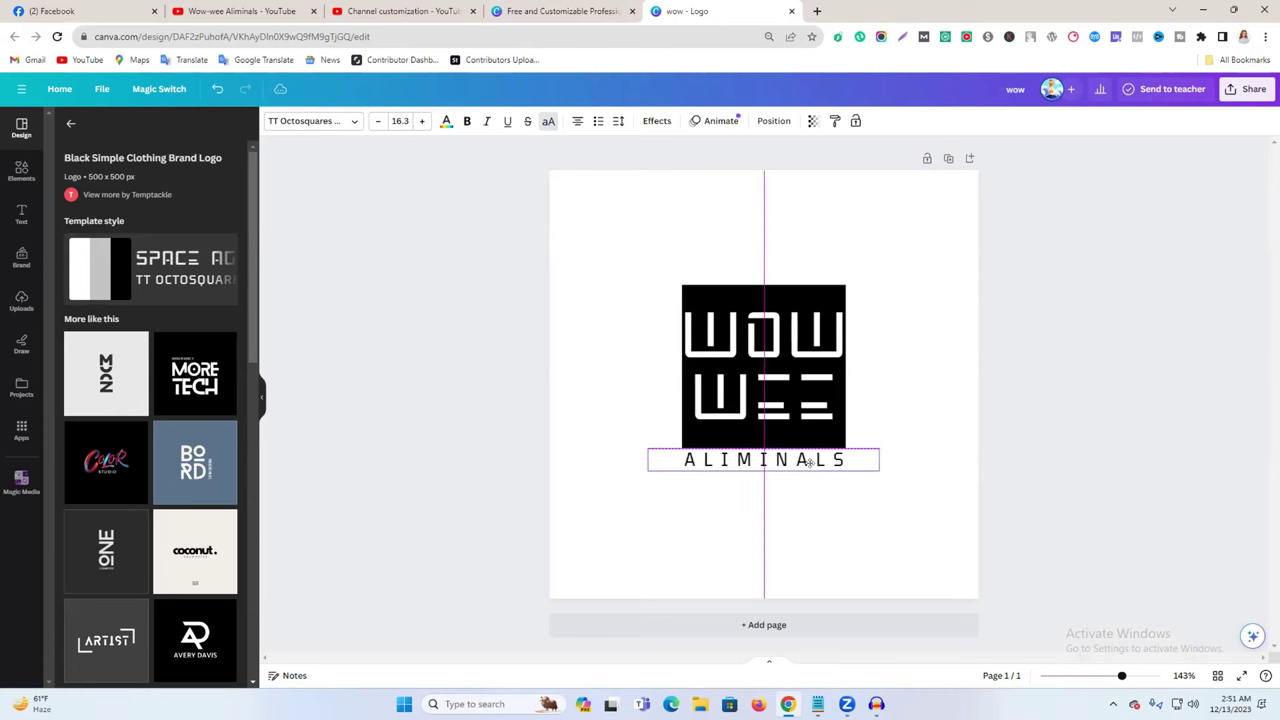
{"action": "left_click", "coordinate": [1104, 351]}
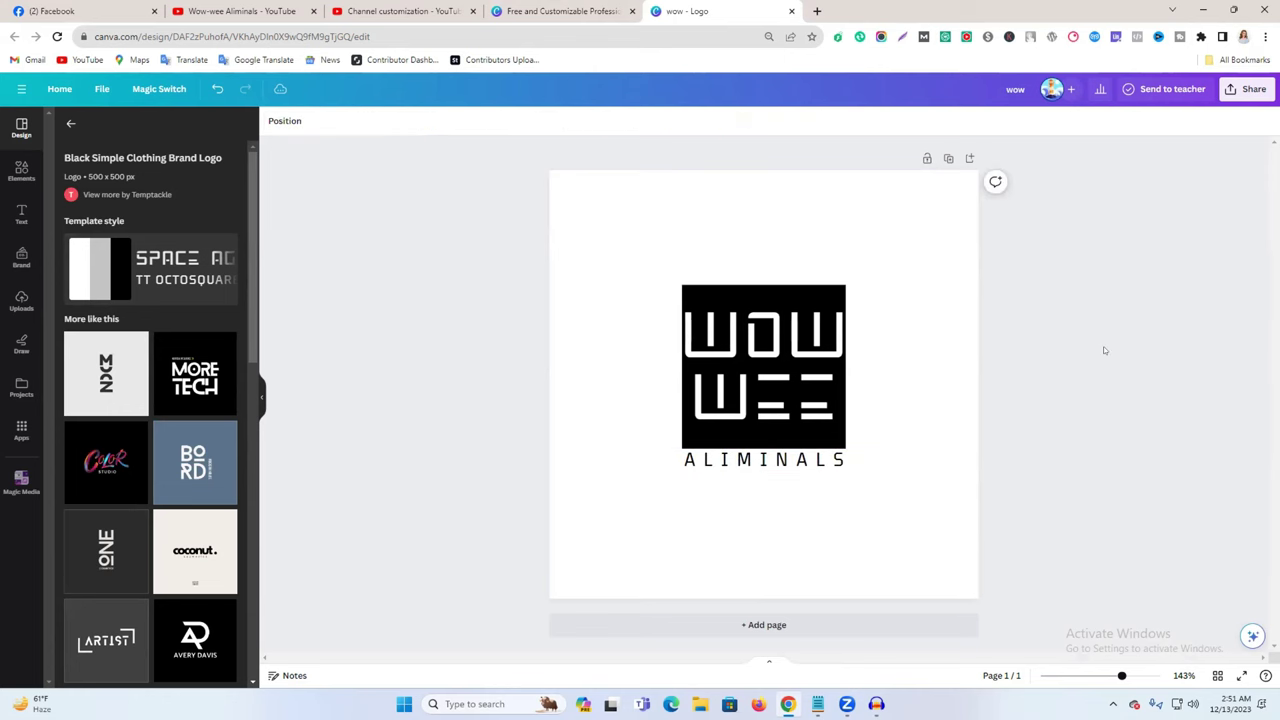
Step: Try several solid and gradient fill colors on the square behind the lettering, and return it to black
{"action": "left_click", "coordinate": [700, 355]}
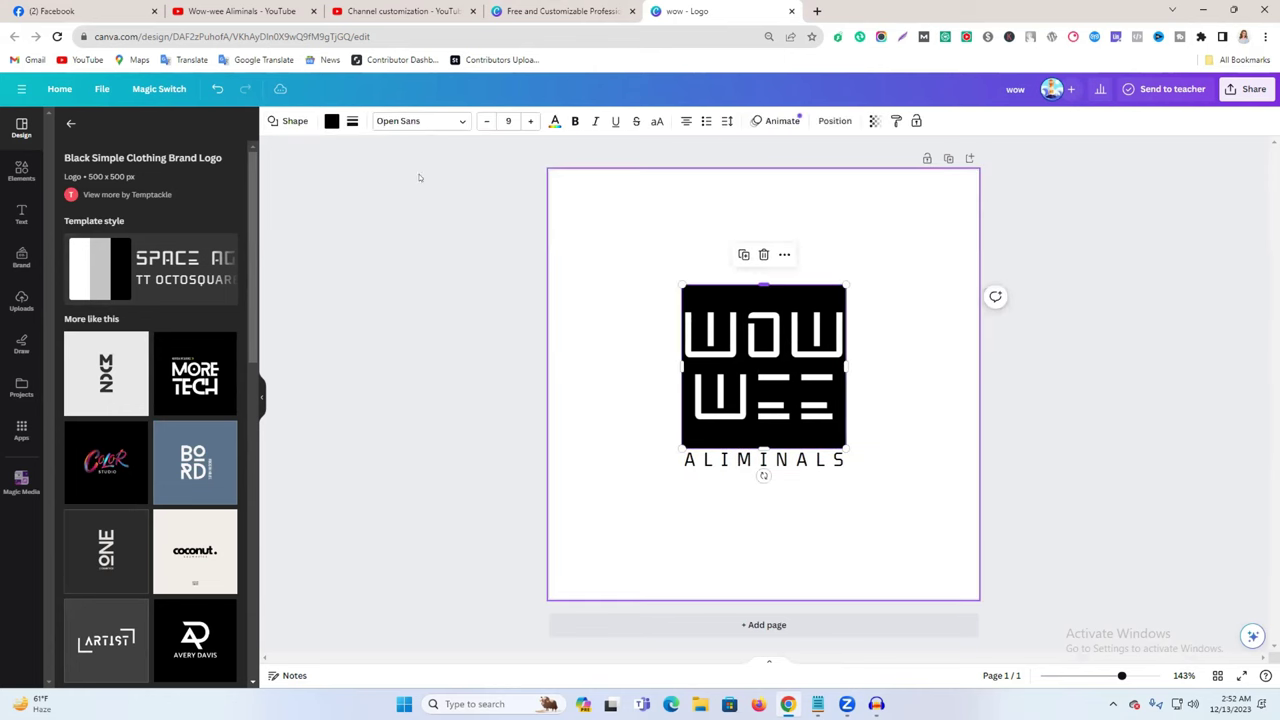
{"action": "left_click", "coordinate": [331, 121]}
{"action": "left_click", "coordinate": [122, 465]}
{"action": "left_click", "coordinate": [104, 468]}
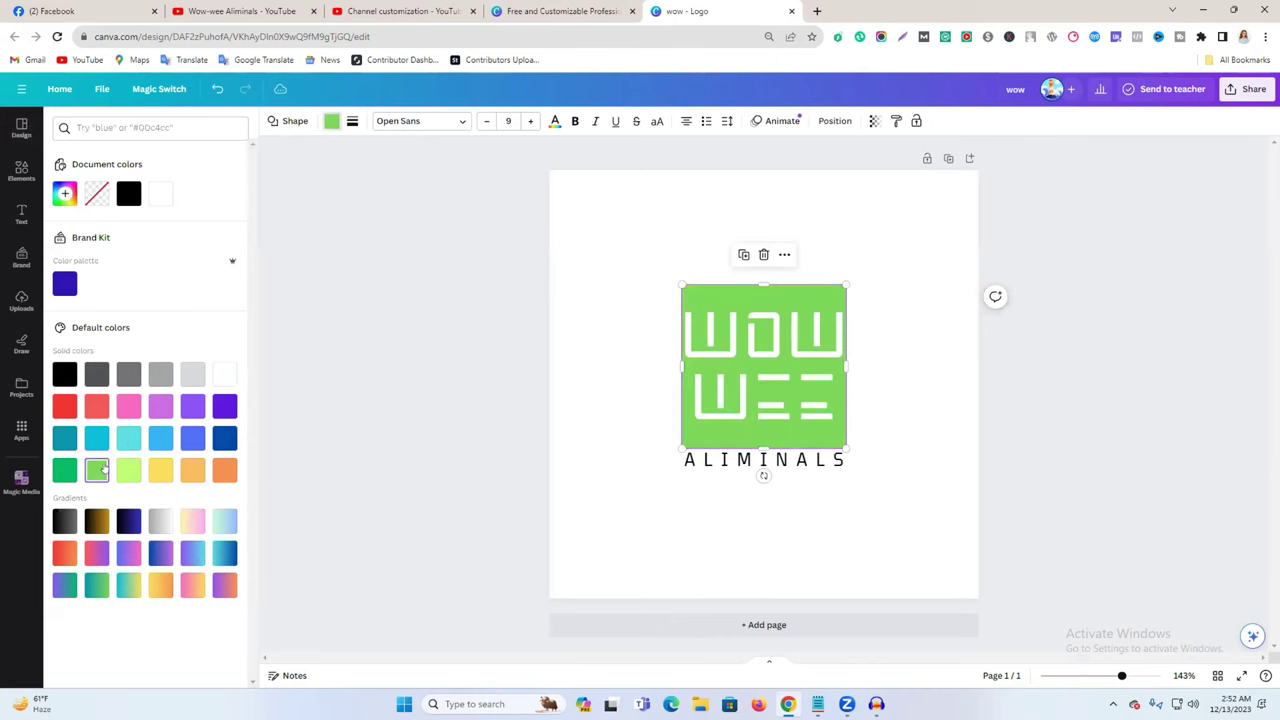
{"action": "left_click", "coordinate": [97, 437]}
{"action": "left_click", "coordinate": [96, 405]}
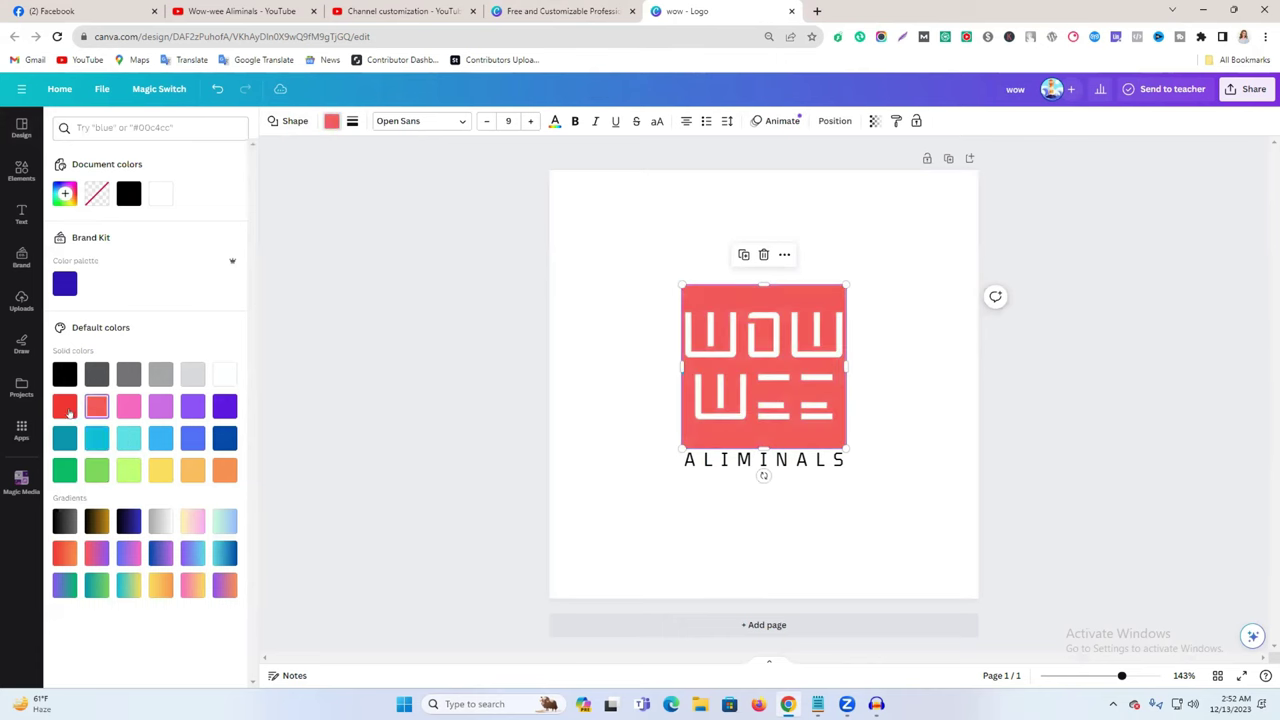
{"action": "left_click", "coordinate": [64, 405]}
{"action": "left_click", "coordinate": [128, 585]}
{"action": "left_click", "coordinate": [96, 585]}
{"action": "left_click", "coordinate": [66, 586]}
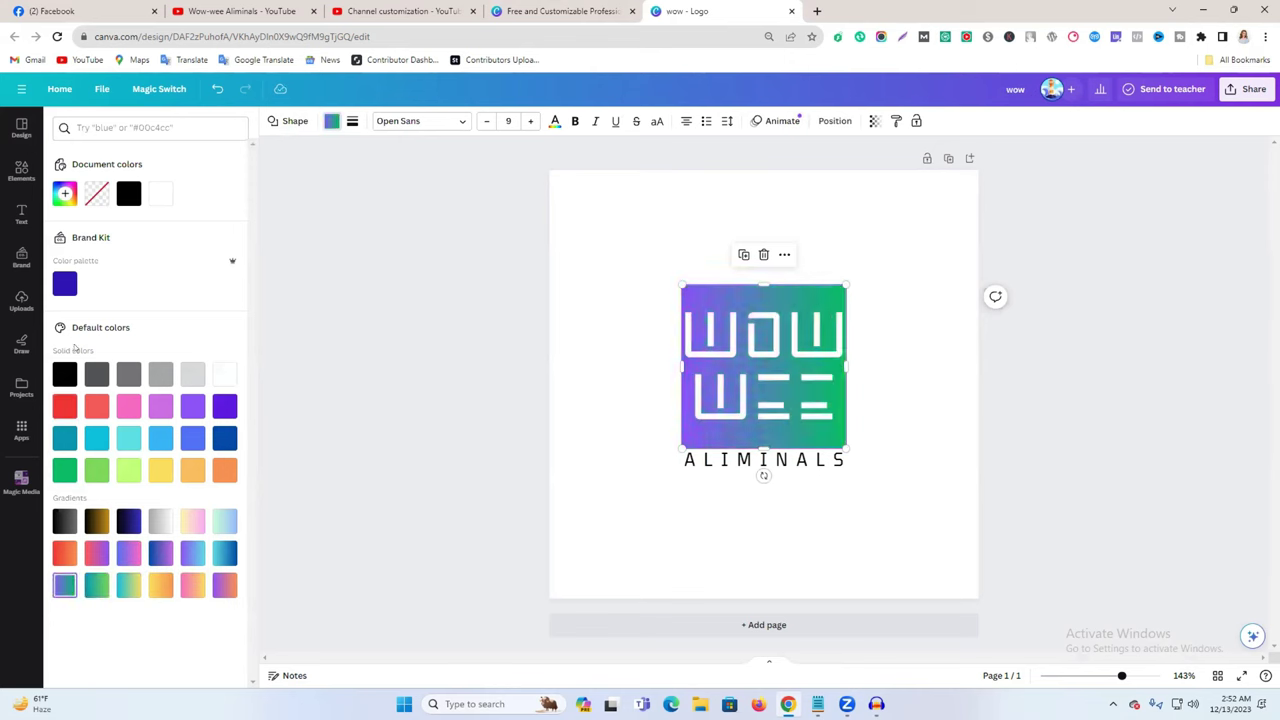
{"action": "left_click", "coordinate": [128, 193]}
{"action": "left_click", "coordinate": [537, 302]}
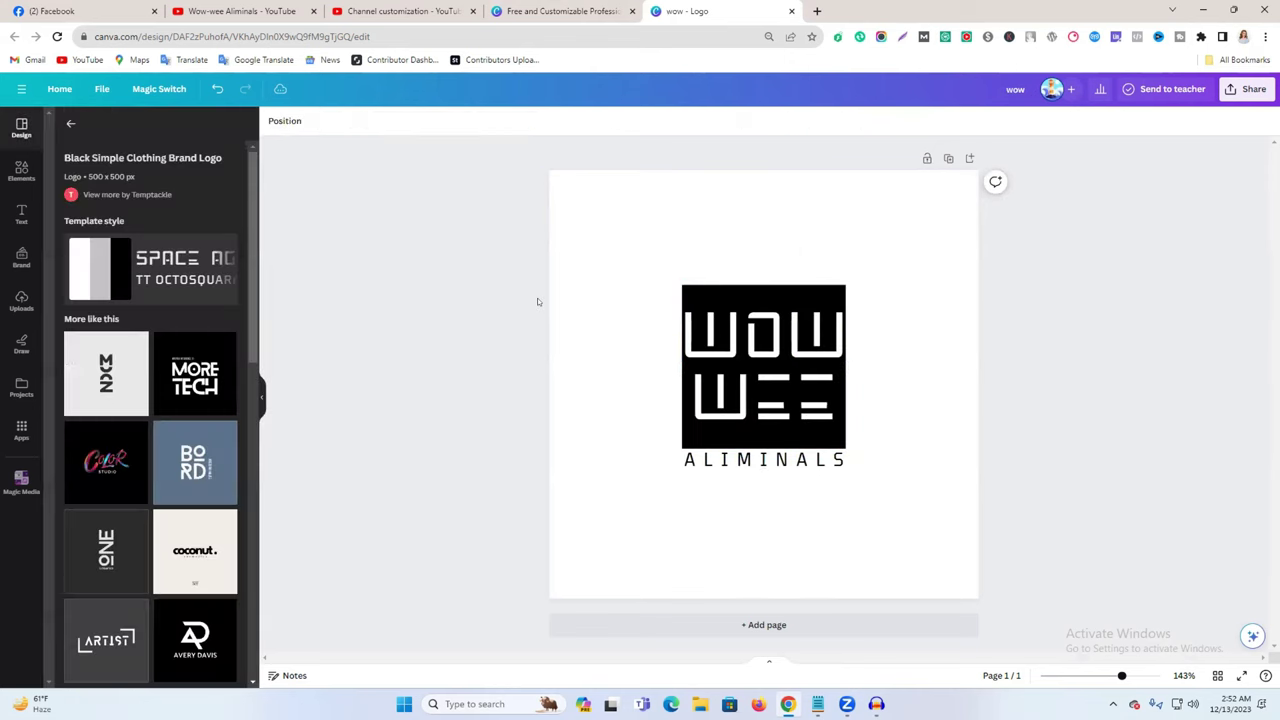
Step: Shrink the WOW text to a font size of about 47.3 so it fits within the square's width
{"action": "left_click", "coordinate": [685, 296]}
{"action": "left_click", "coordinate": [676, 300]}
{"action": "left_click_drag", "start_coordinate": [670, 298], "coordinate": [677, 304]}
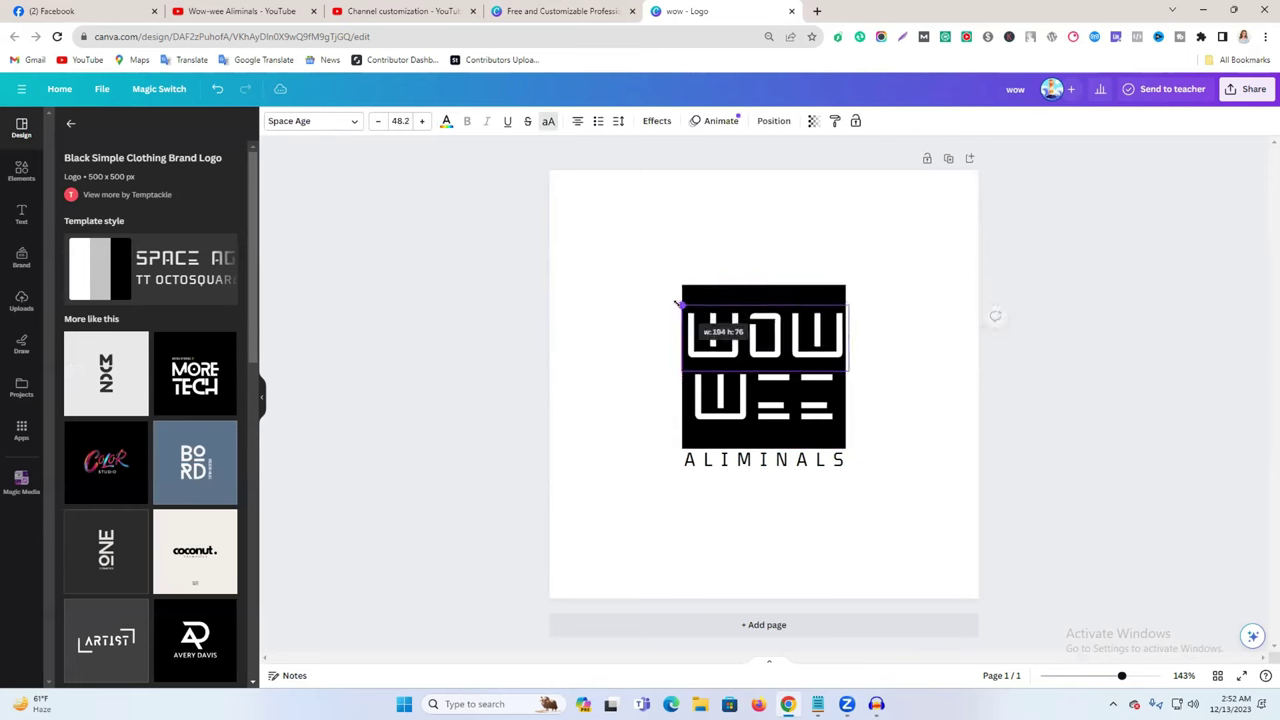
{"action": "left_click_drag", "start_coordinate": [848, 370], "coordinate": [844, 368]}
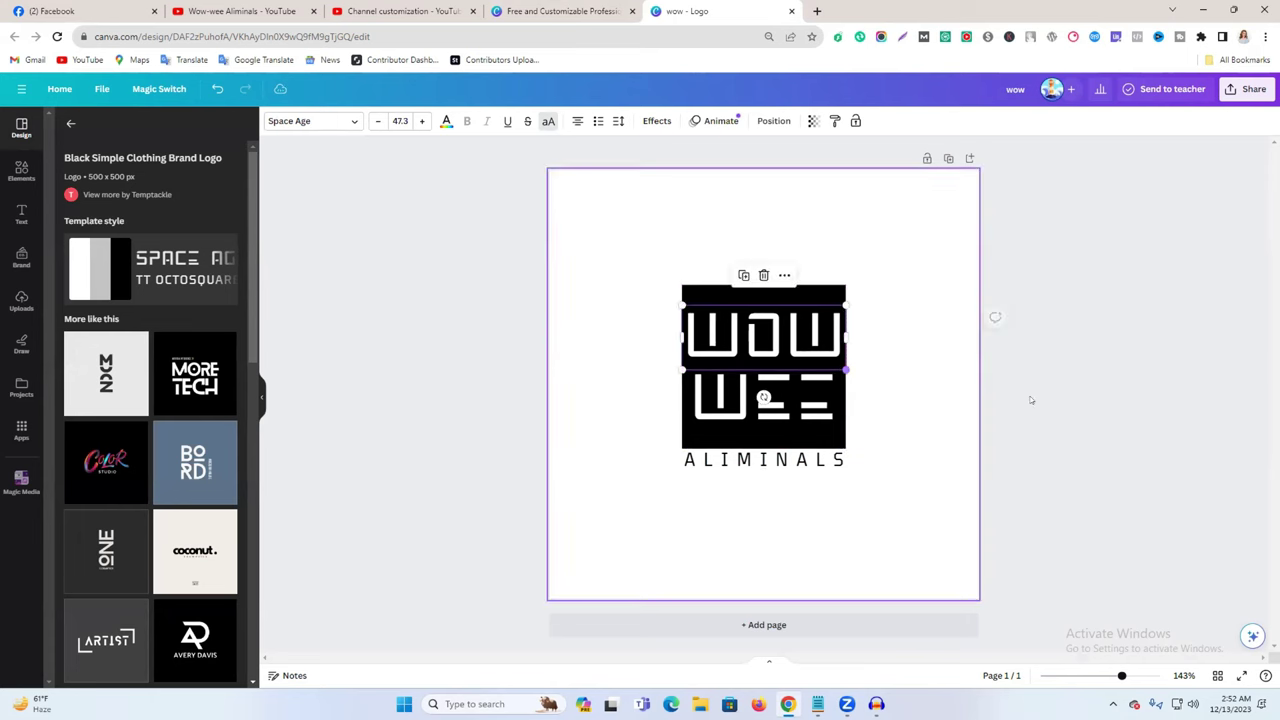
{"action": "left_click", "coordinate": [1066, 401]}
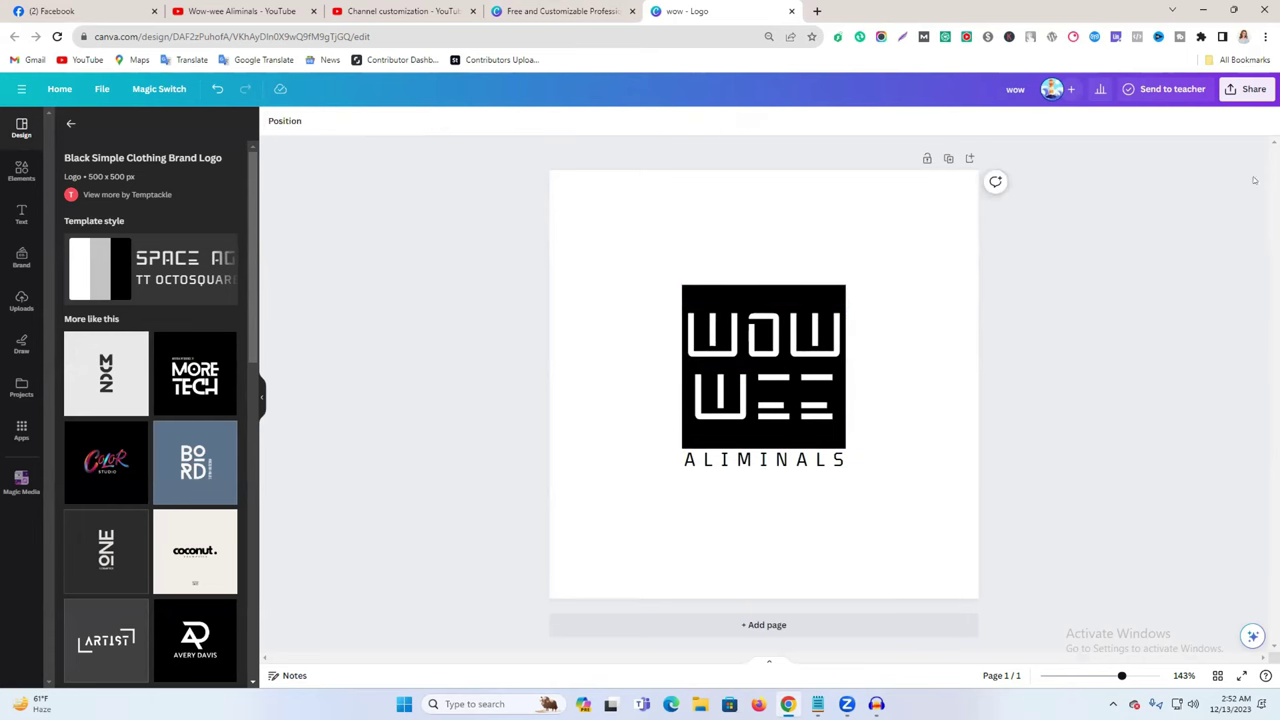
Step: Download the finished logo as a PNG file
{"action": "left_click", "coordinate": [1233, 91]}
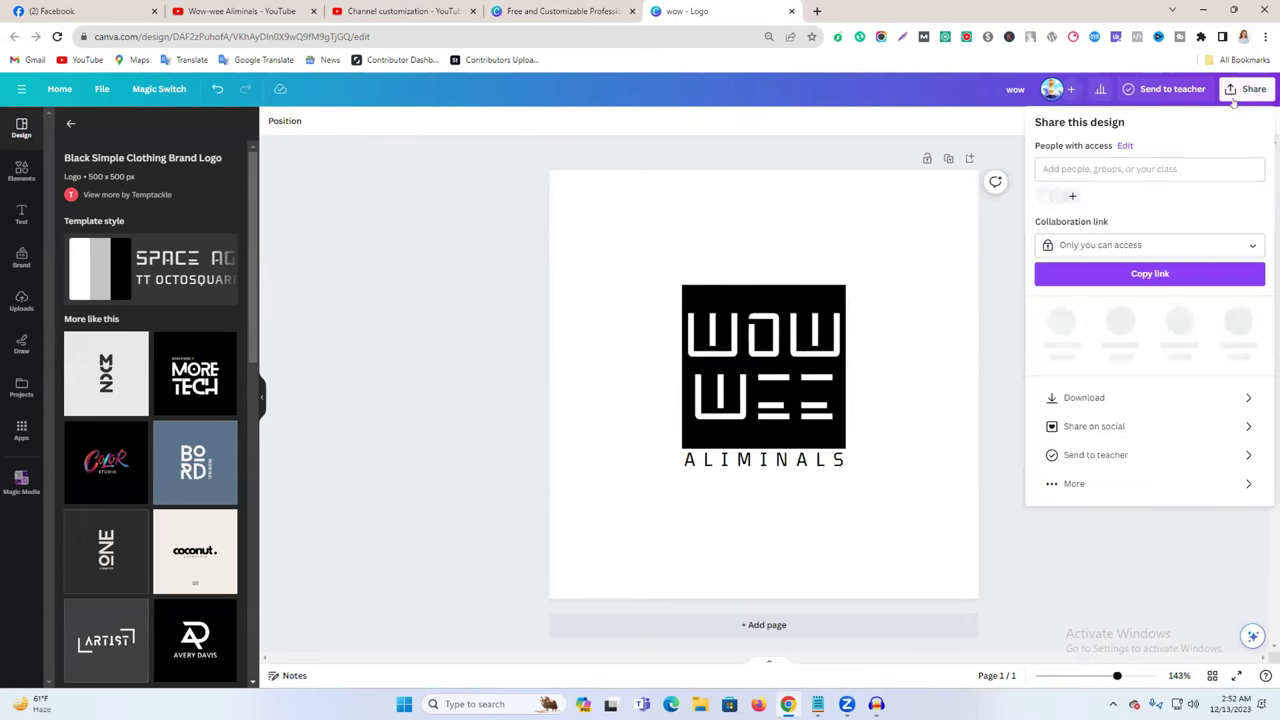
{"action": "left_click", "coordinate": [1091, 397]}
{"action": "left_click", "coordinate": [1106, 318]}
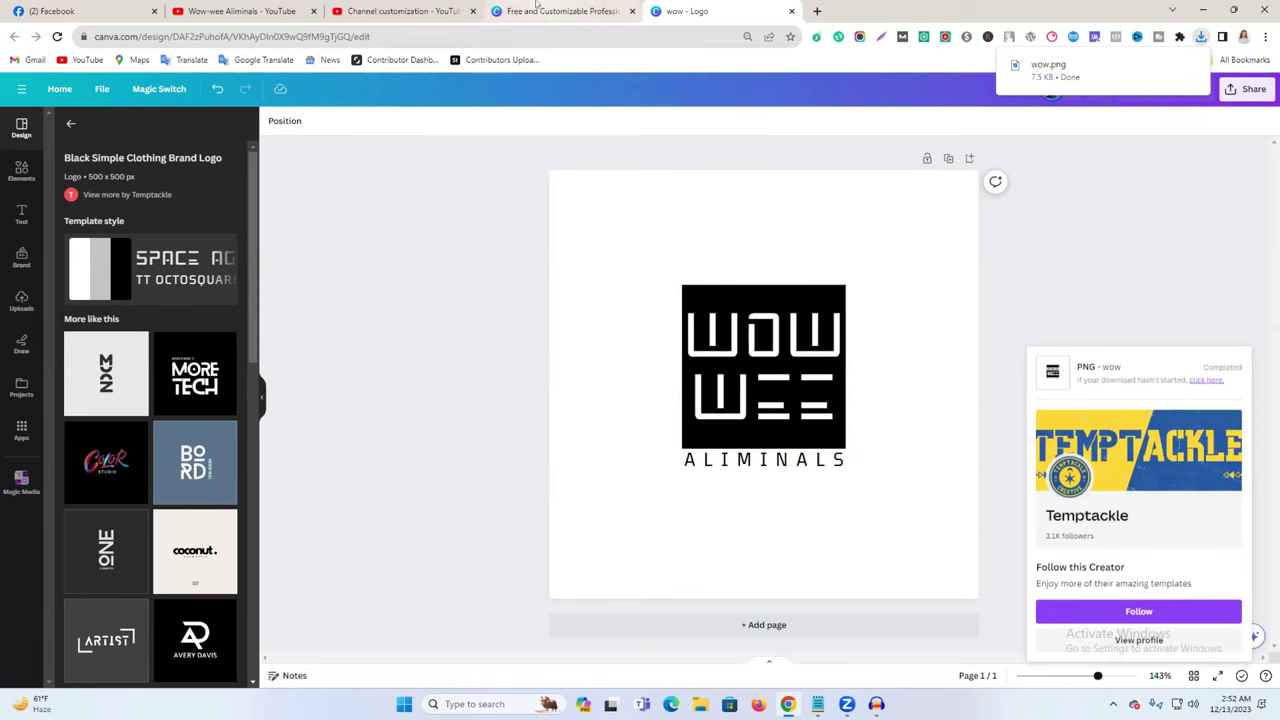
Step: Switch to YouTube Studio, upload the wow image as the channel's profile picture in the Branding settings, and publish the change
{"action": "left_click", "coordinate": [397, 8]}
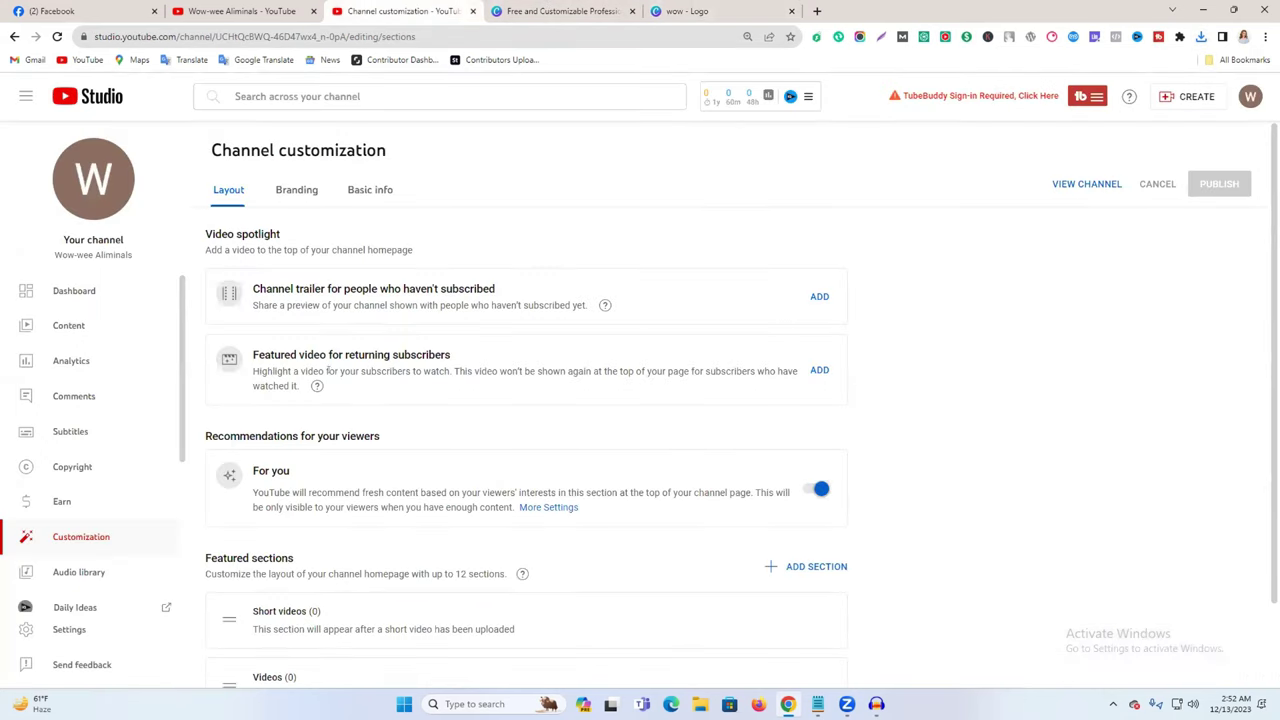
{"action": "left_click", "coordinate": [292, 192]}
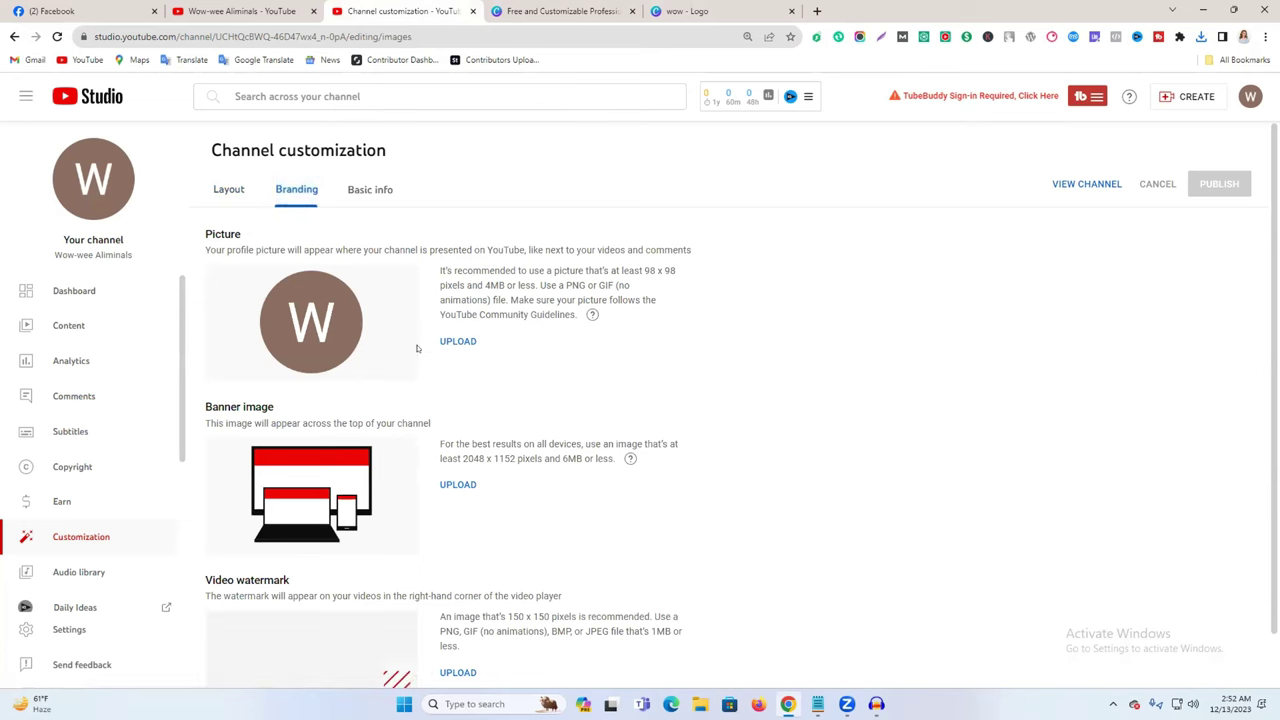
{"action": "left_click", "coordinate": [457, 341]}
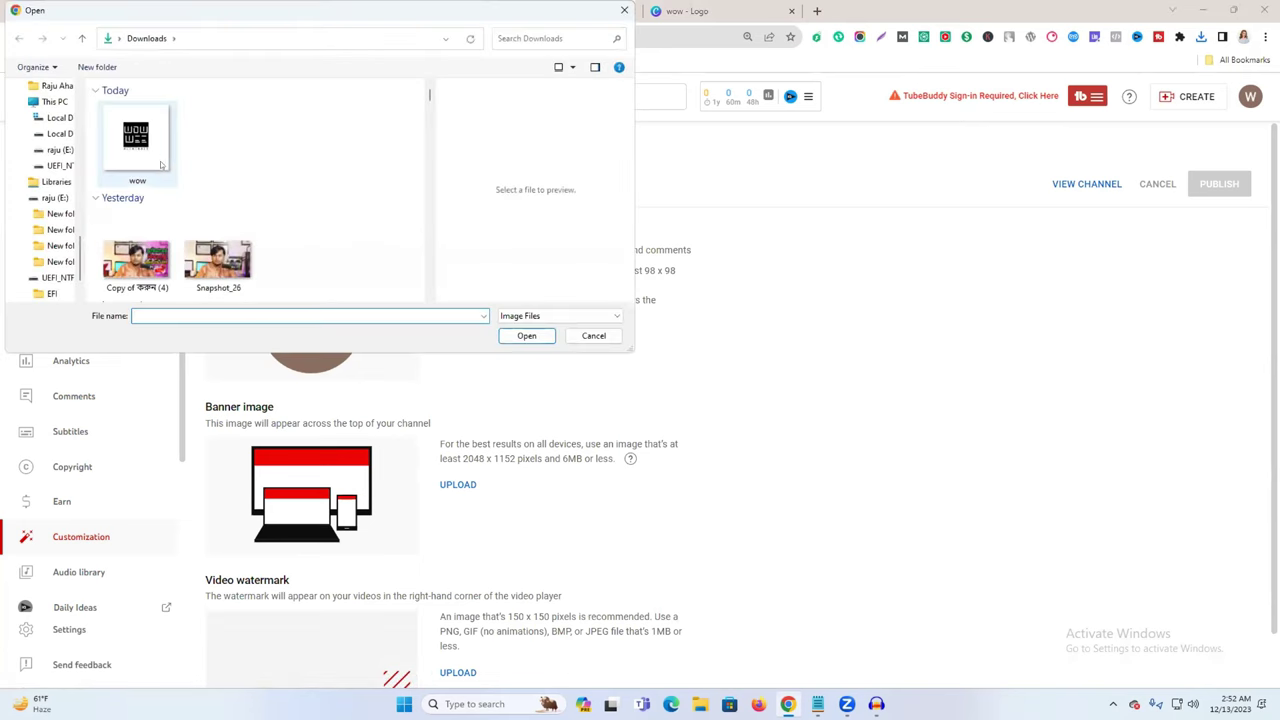
{"action": "left_click", "coordinate": [155, 148]}
{"action": "left_click", "coordinate": [526, 336]}
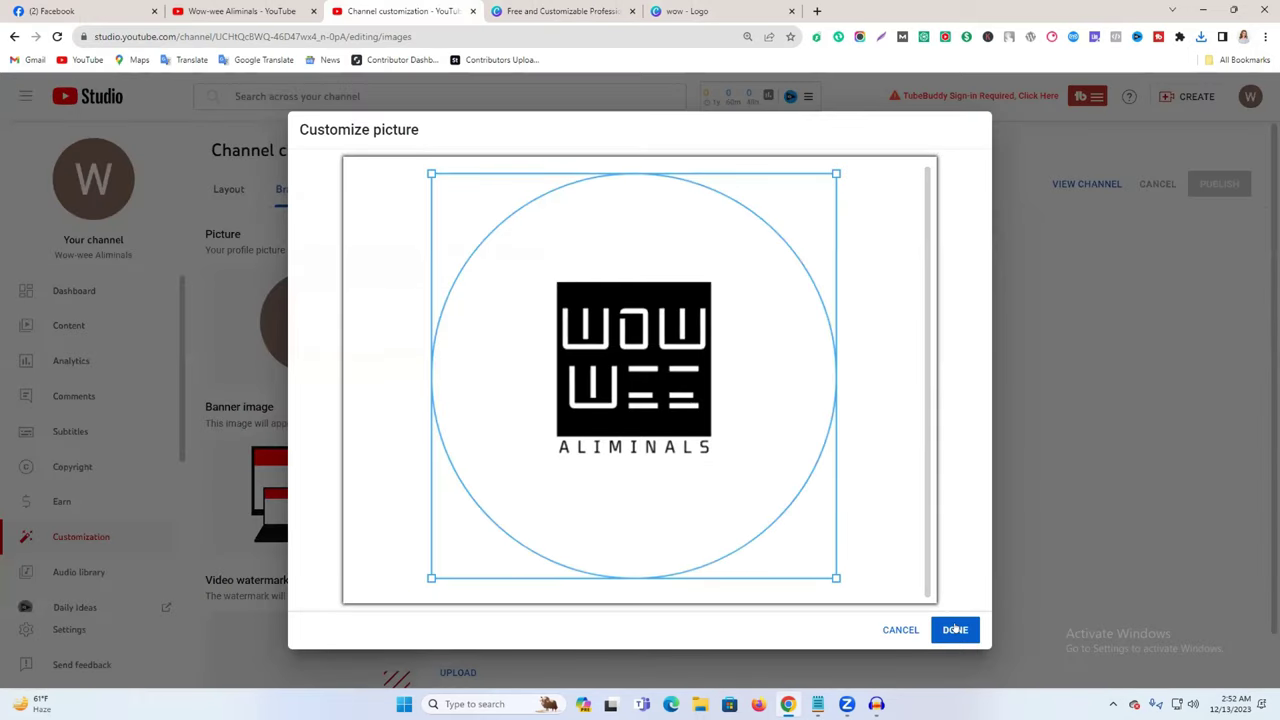
{"action": "left_click", "coordinate": [955, 629]}
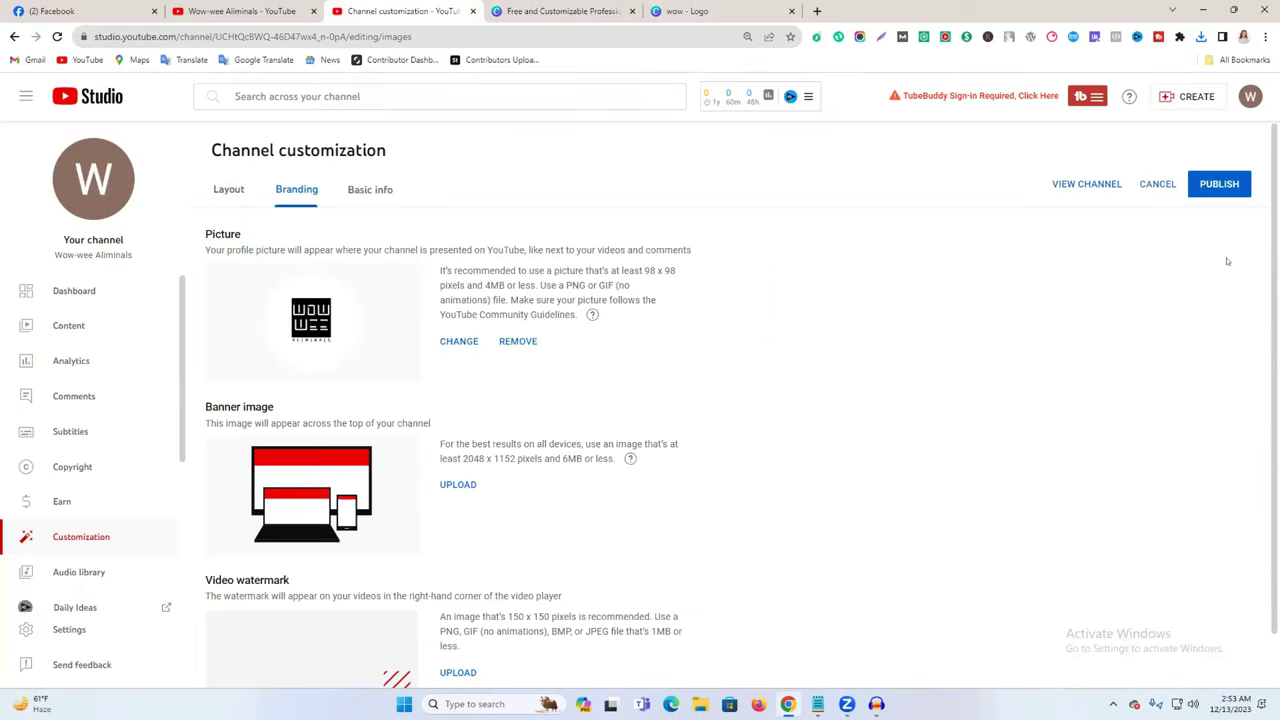
{"action": "left_click", "coordinate": [1219, 186]}
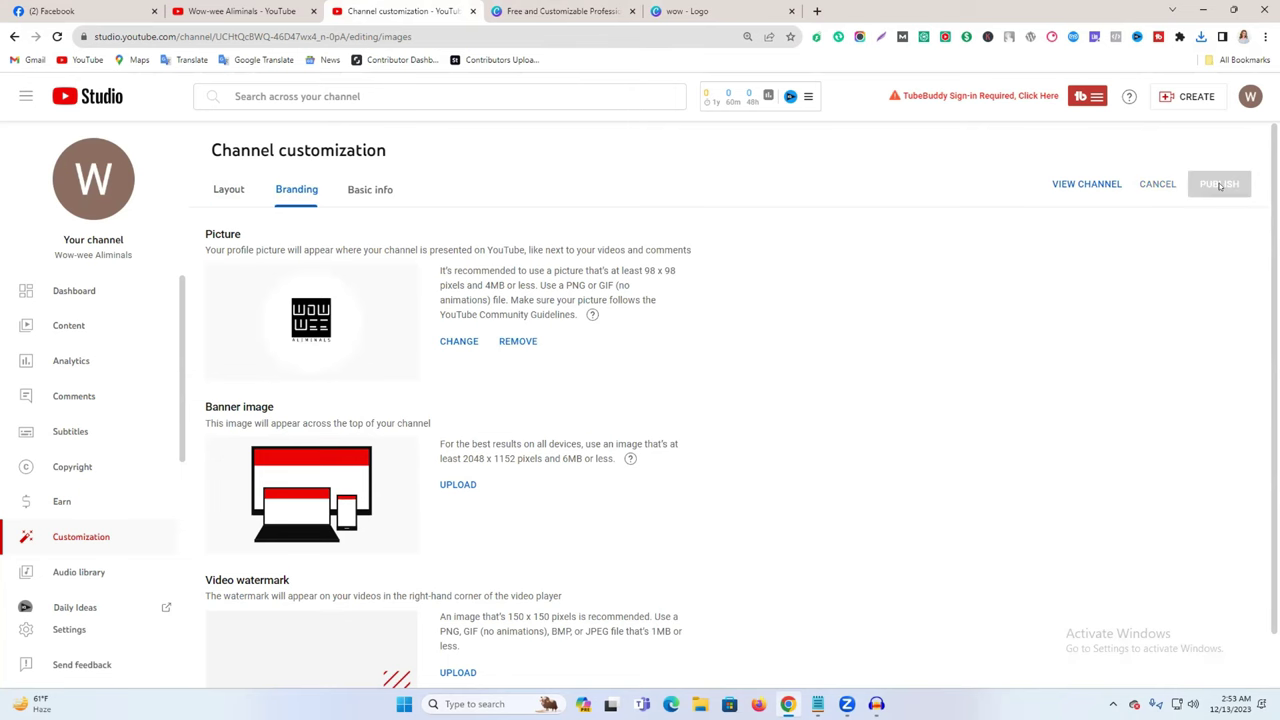
Step: Look through the Layout, Branding and Basic info sections of the channel customization page
{"action": "left_click", "coordinate": [376, 337]}
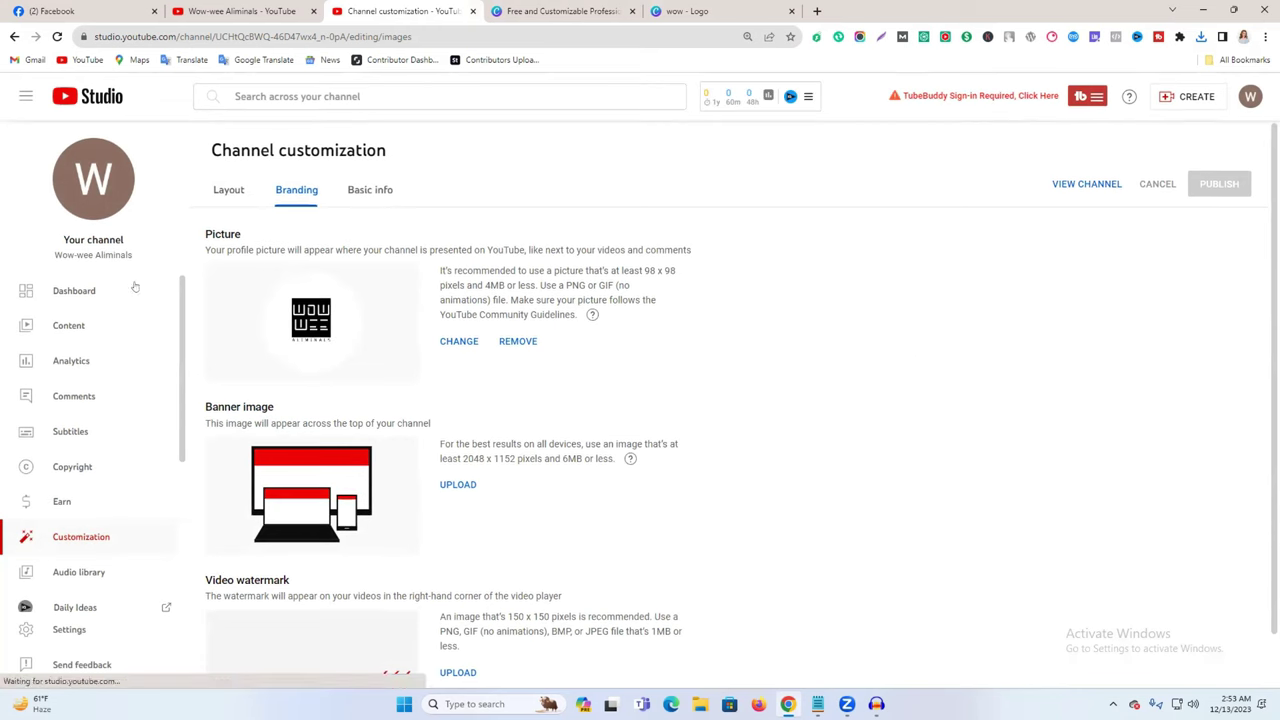
{"action": "left_click", "coordinate": [229, 190]}
{"action": "left_click", "coordinate": [366, 190]}
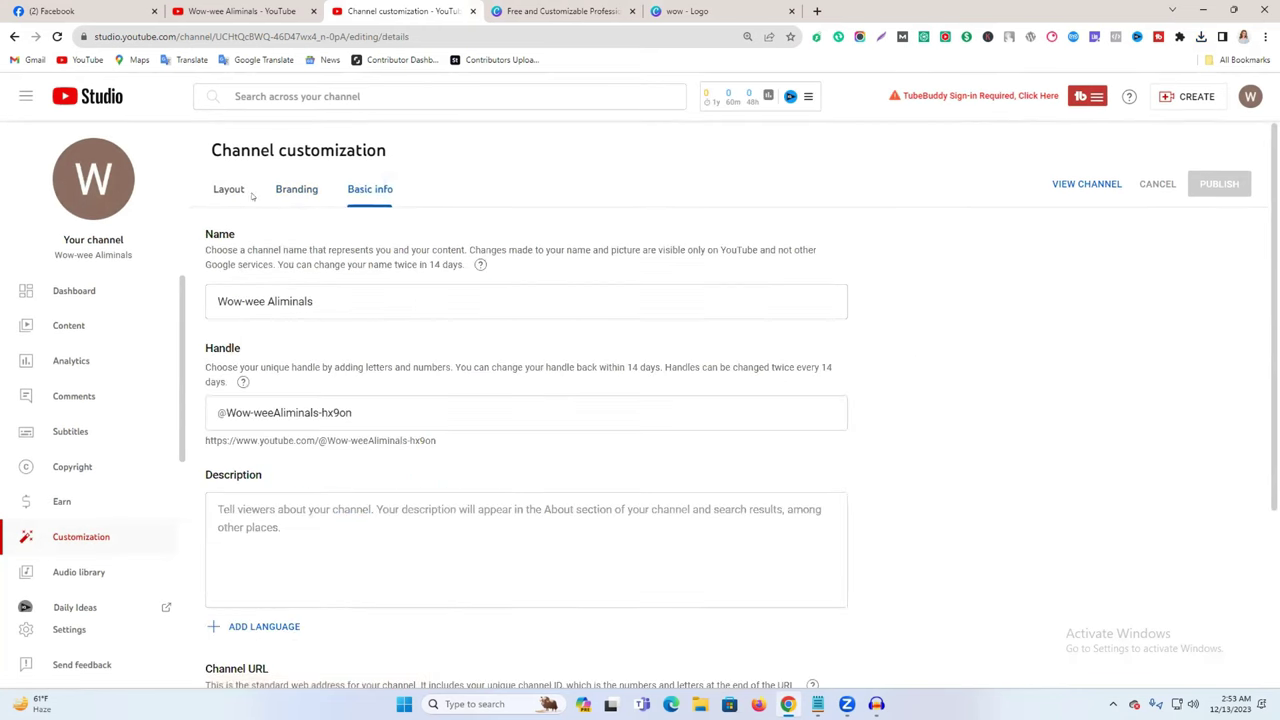
{"action": "left_click", "coordinate": [296, 190]}
{"action": "left_click", "coordinate": [228, 190]}
{"action": "left_click", "coordinate": [296, 190]}
{"action": "left_click", "coordinate": [369, 190]}
Step: Switch to the YouTube channel page and search YouTube for "am-wwe aliminals"
{"action": "left_click", "coordinate": [250, 8]}
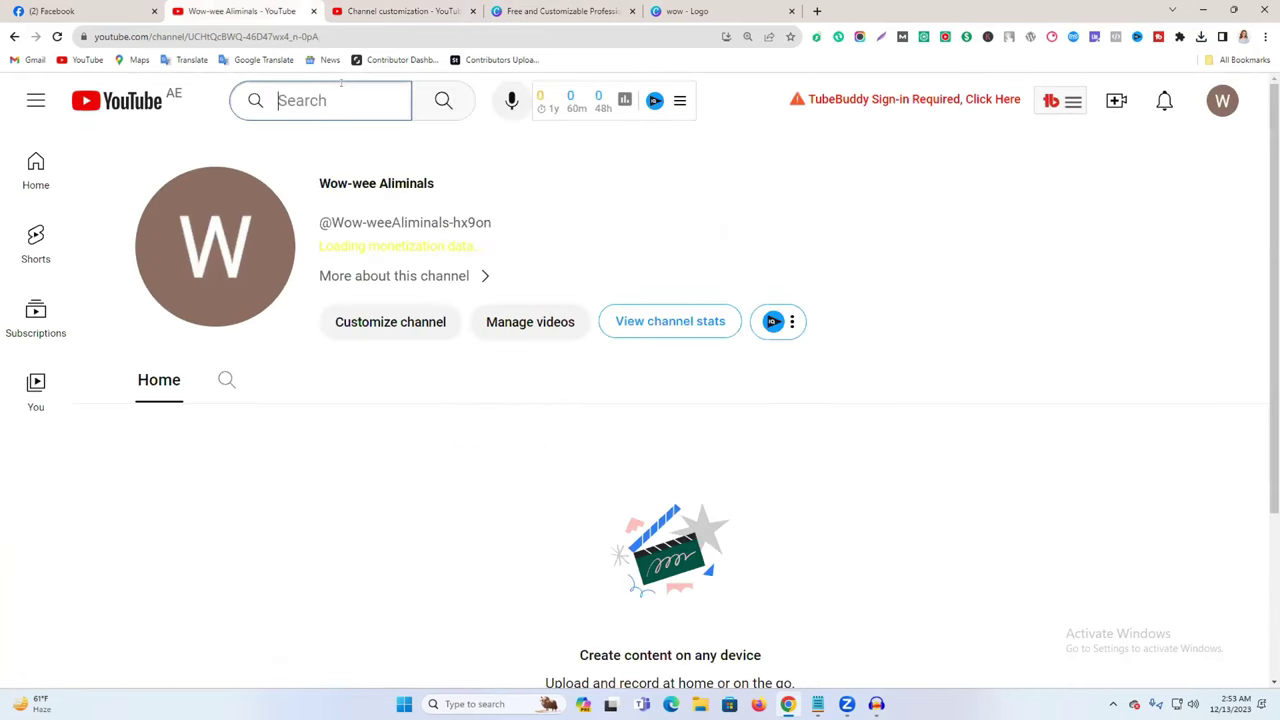
{"action": "type", "text": "am"}
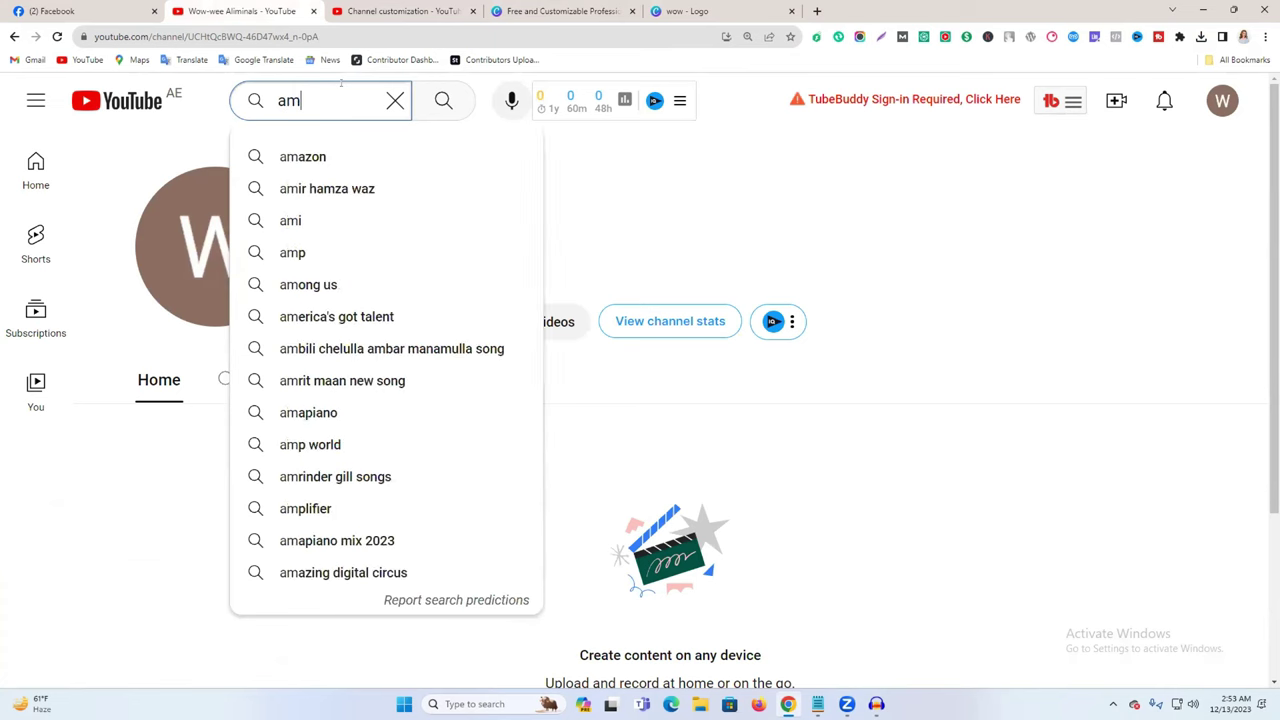
{"action": "type", "text": " wee"}
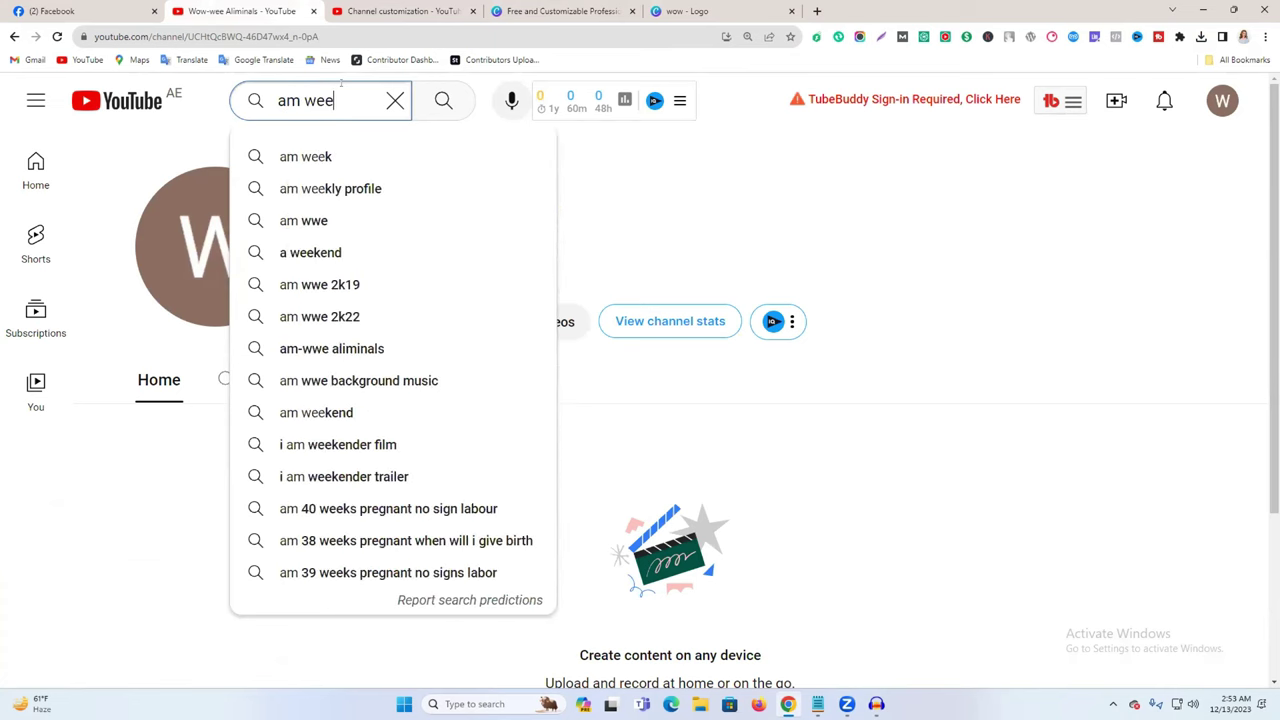
{"action": "key", "text": "BackSpace"}
{"action": "key", "text": "BackSpace"}
{"action": "type", "text": "we"}
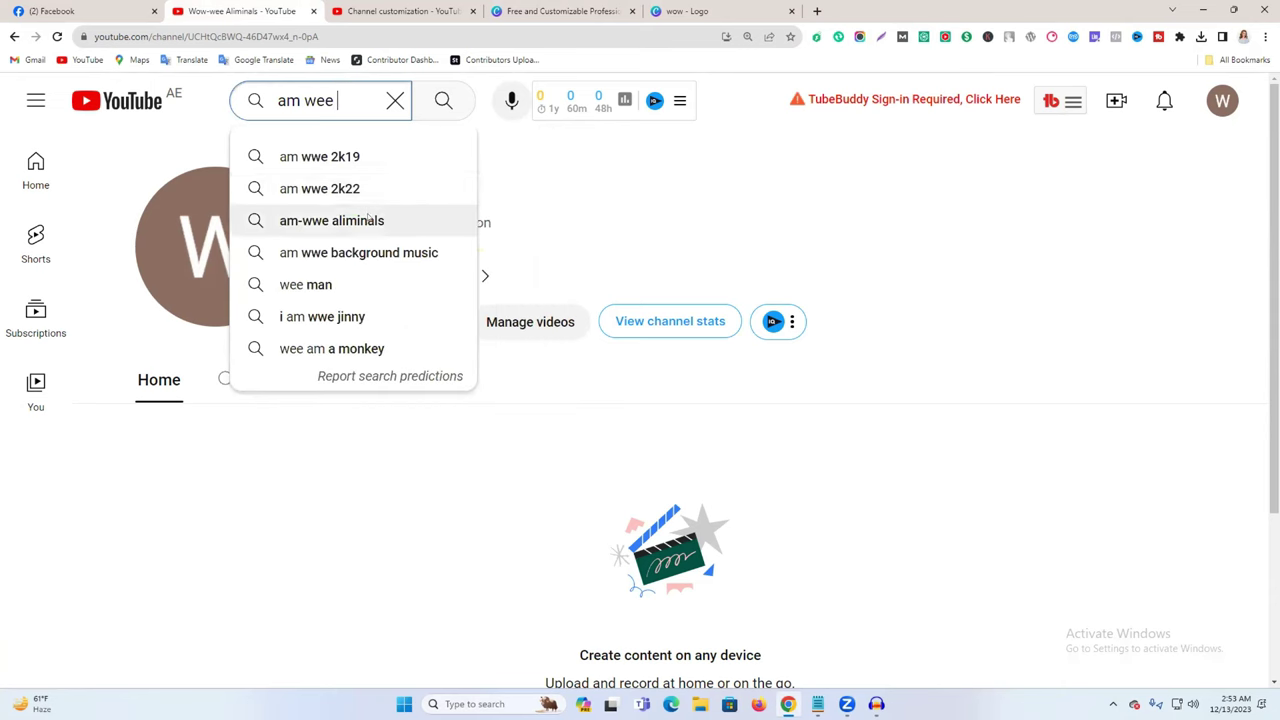
{"action": "left_click", "coordinate": [410, 220]}
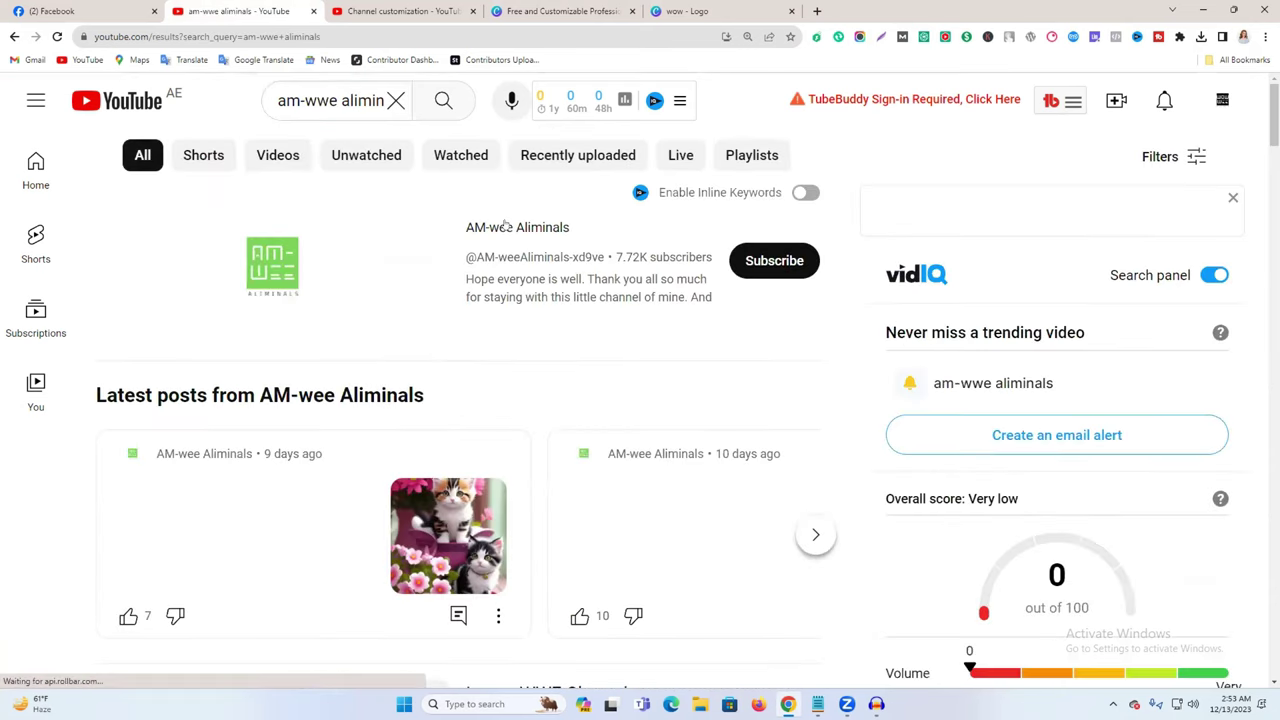
Step: Open the AM-wee Aliminals channel and display its full About description
{"action": "left_click", "coordinate": [506, 229]}
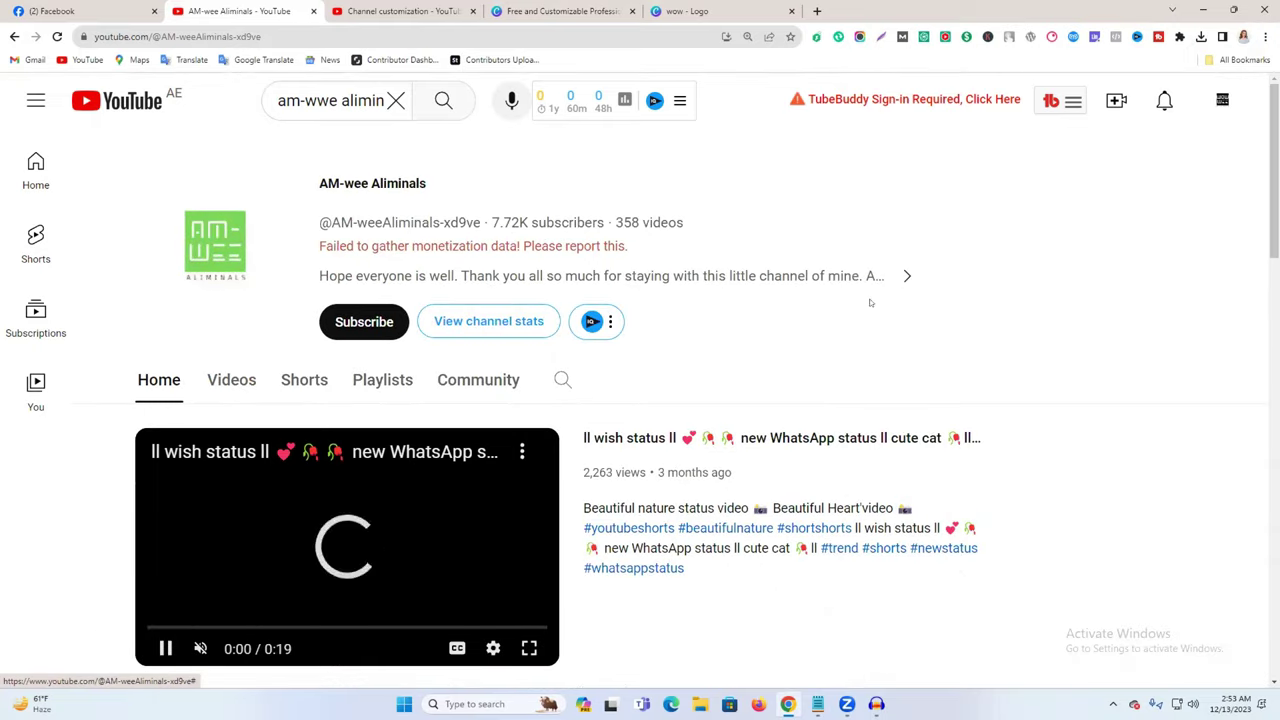
{"action": "left_click", "coordinate": [854, 280]}
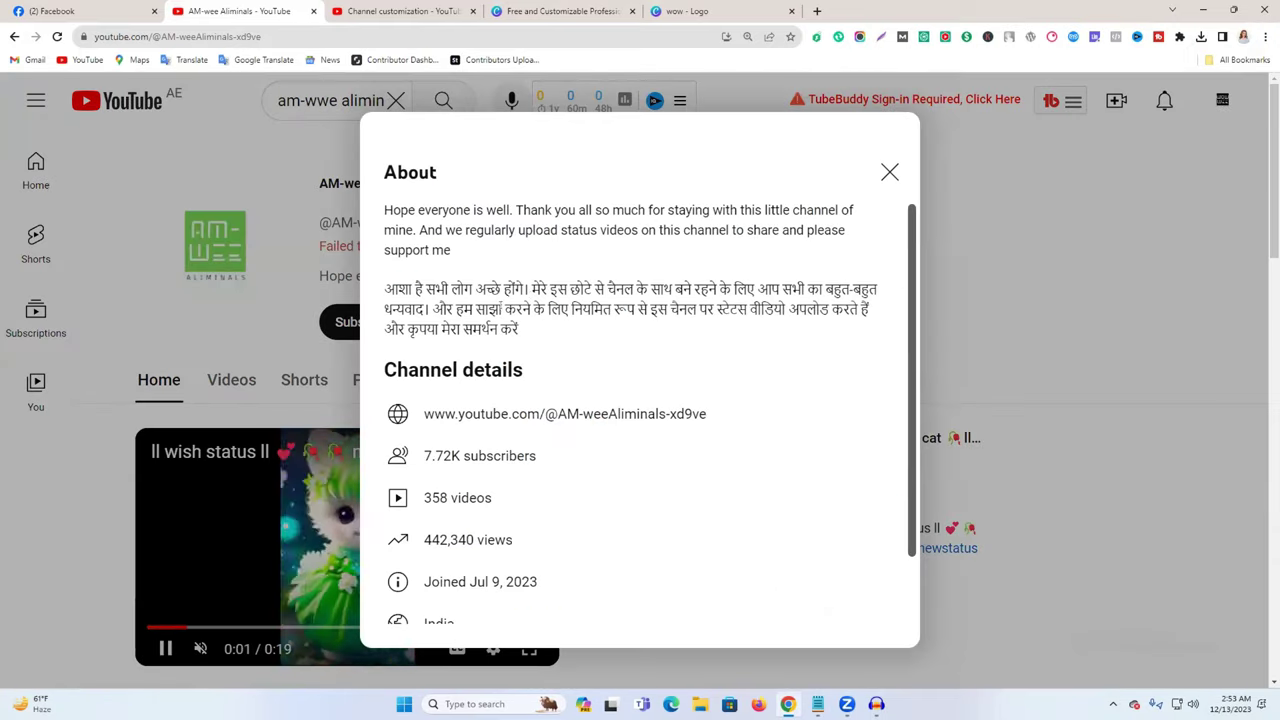
Step: Copy the Hindi paragraph from the AM-wee Aliminals About text into the Wow-wee Aliminals channel description in YouTube Studio and publish it
{"action": "left_click_drag", "start_coordinate": [449, 352], "coordinate": [374, 290]}
{"action": "key", "text": "ctrl+c"}
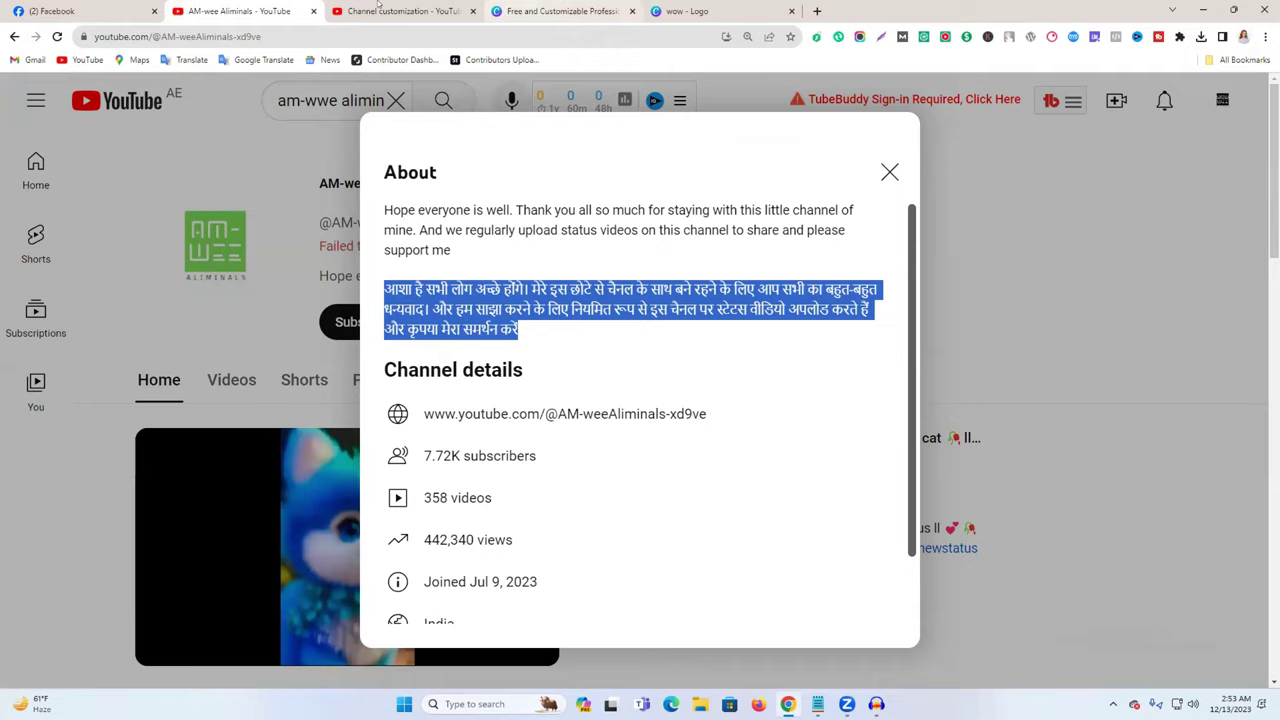
{"action": "key", "text": "ctrl+Tab"}
{"action": "left_click", "coordinate": [290, 520]}
{"action": "key", "text": "ctrl+v"}
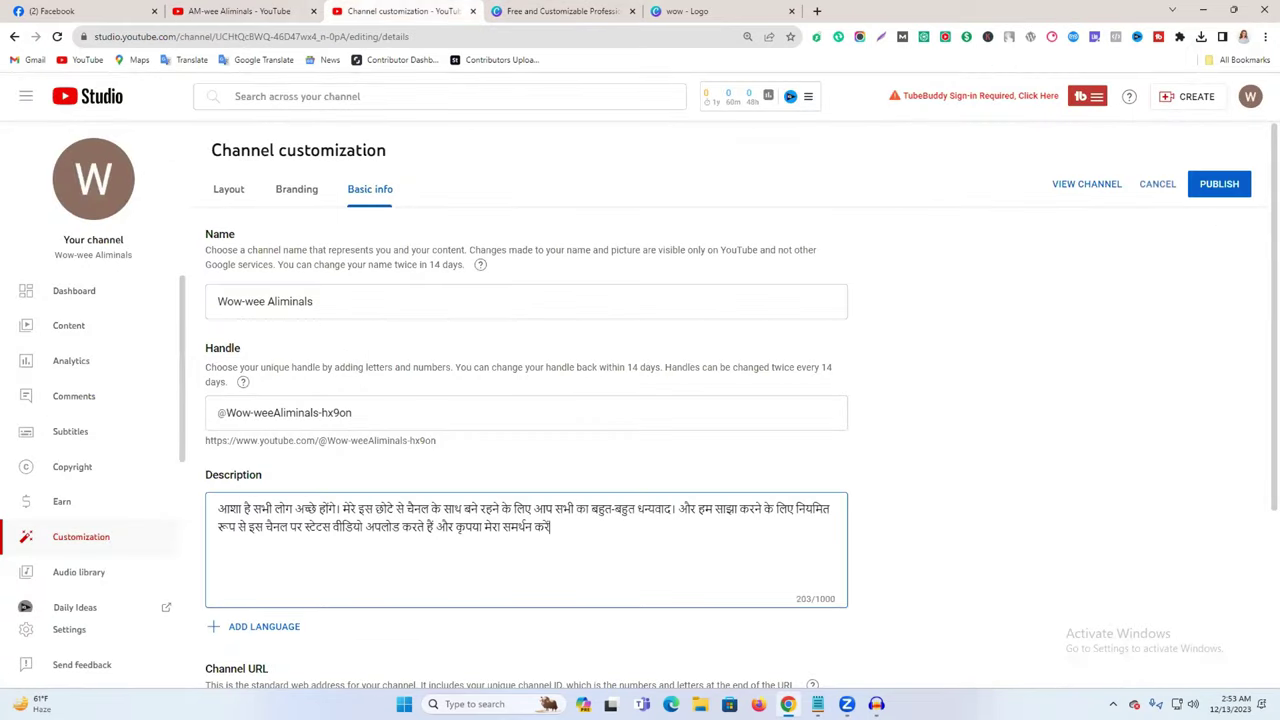
{"action": "left_click", "coordinate": [1222, 188]}
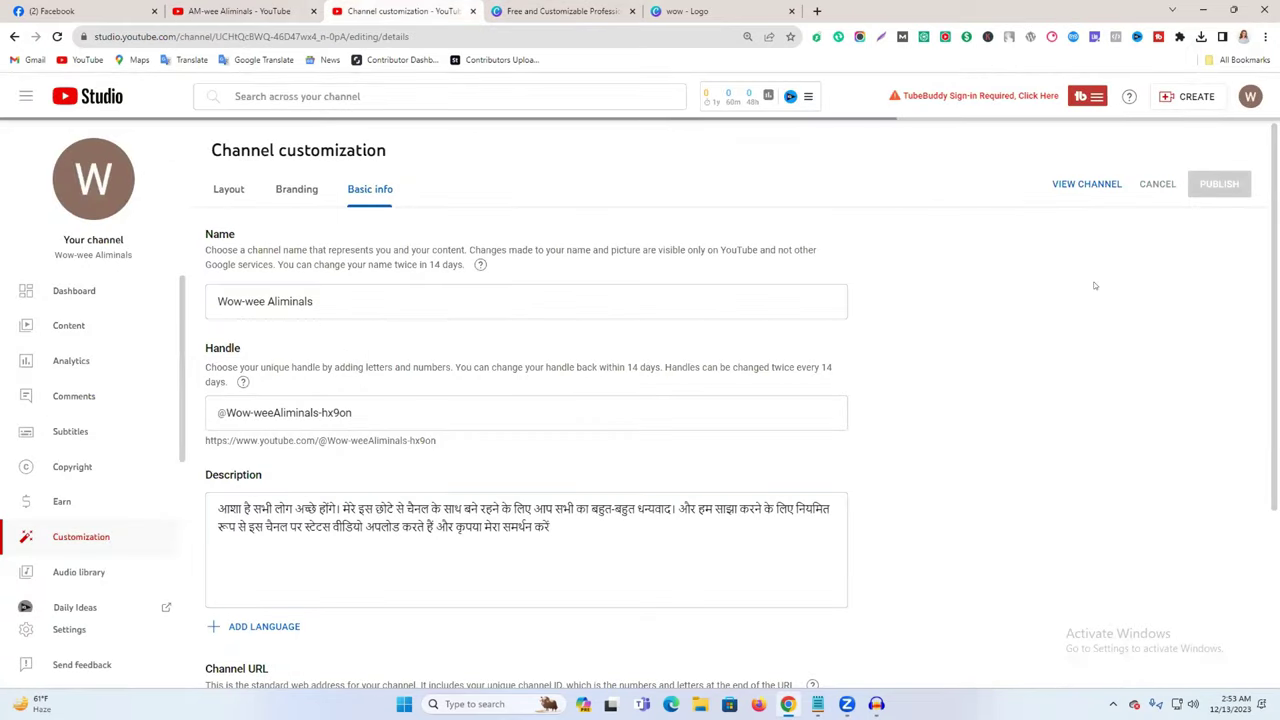
{"action": "scroll", "coordinate": [851, 369], "scroll_direction": "down", "scroll_amount": 2}
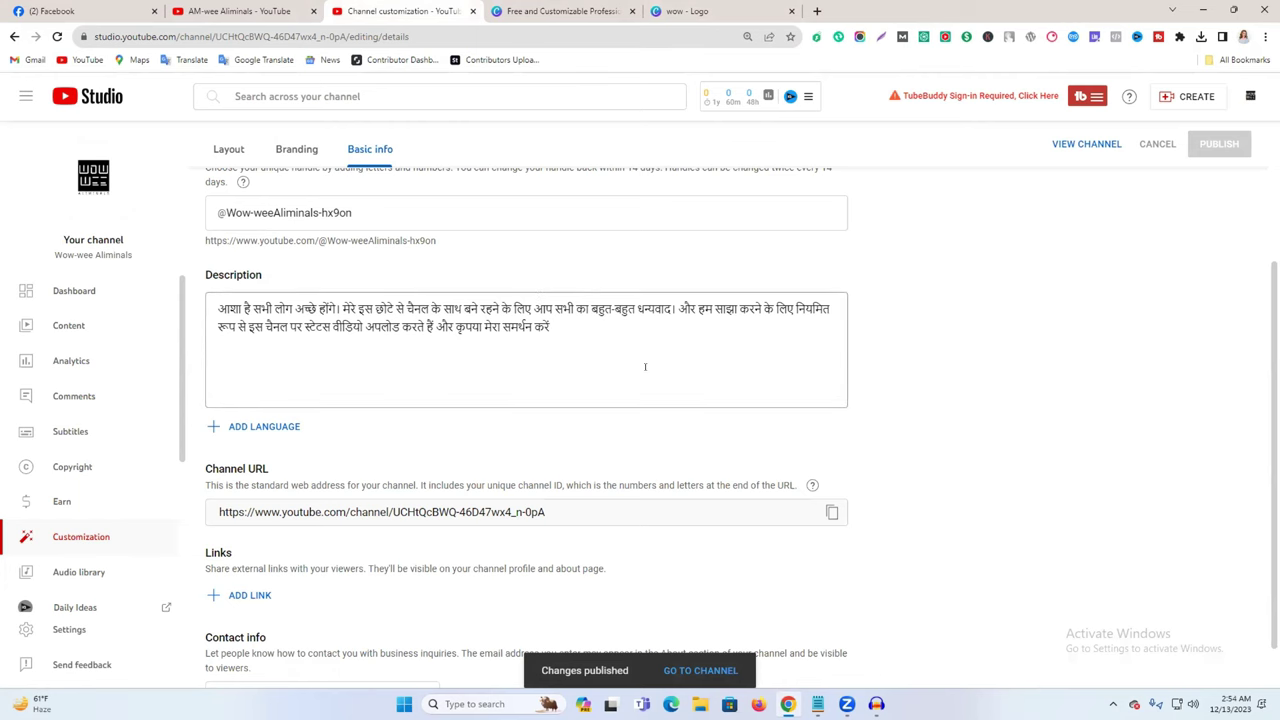
{"action": "scroll", "coordinate": [463, 371], "scroll_direction": "down", "scroll_amount": 1}
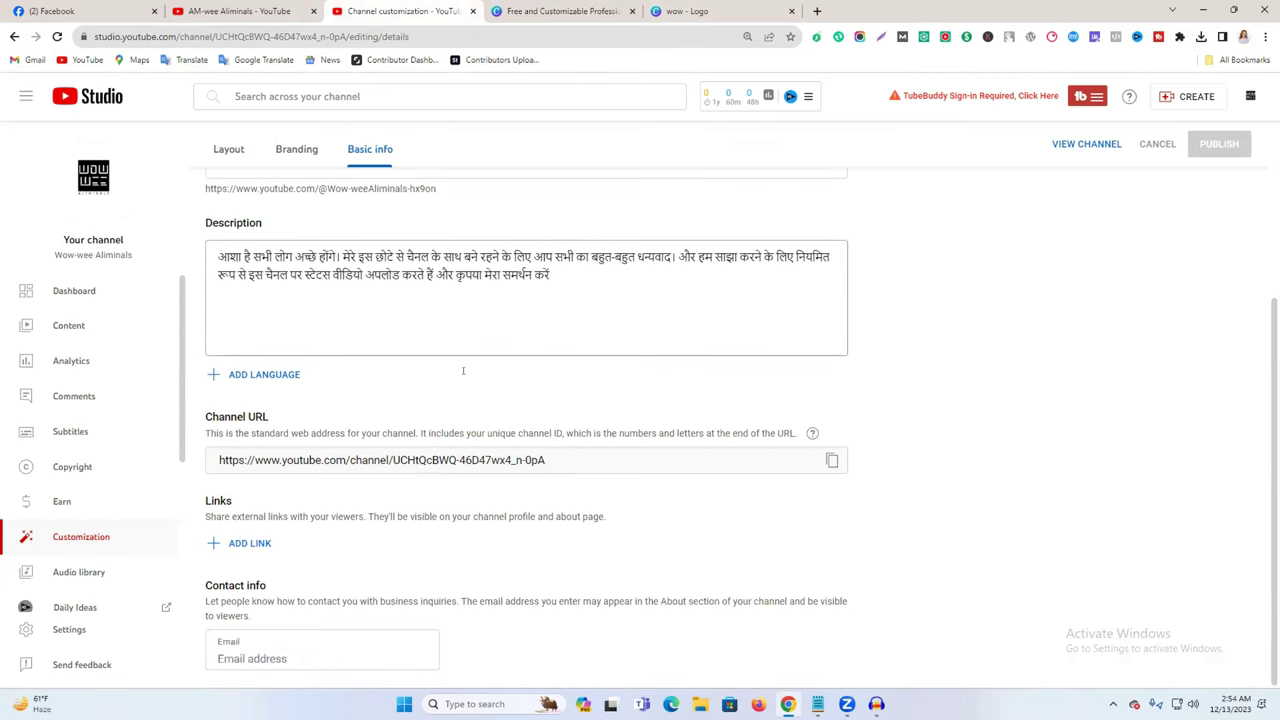
{"action": "scroll", "coordinate": [620, 293], "scroll_direction": "up", "scroll_amount": 3}
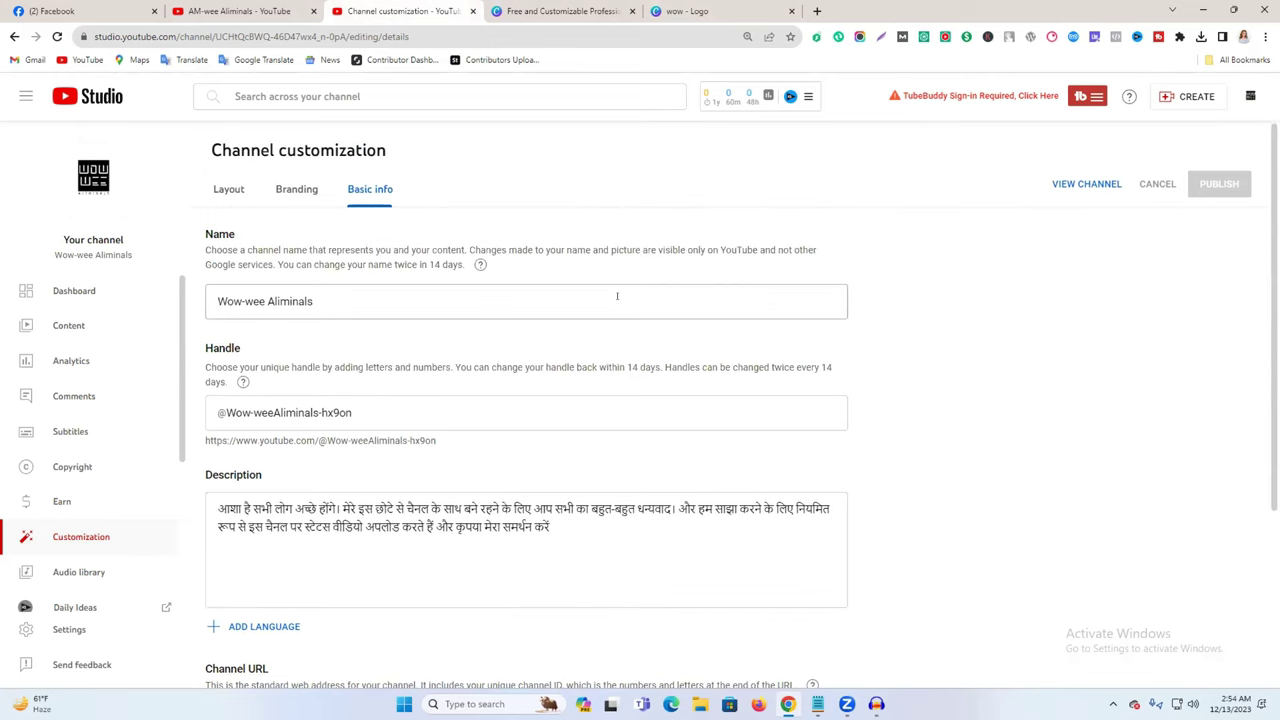
Step: Return to the AM-wee Aliminals About description, highlight its English paragraph and close the description
{"action": "left_click", "coordinate": [240, 11]}
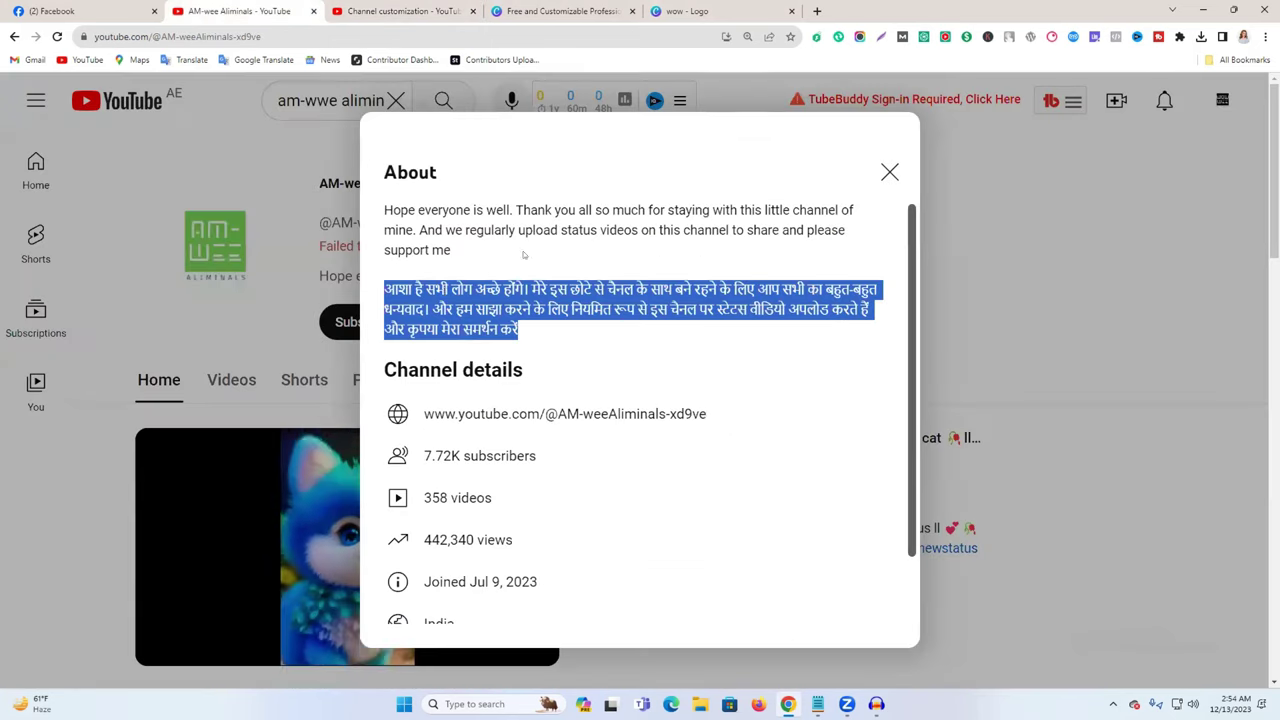
{"action": "triple_click", "coordinate": [564, 222]}
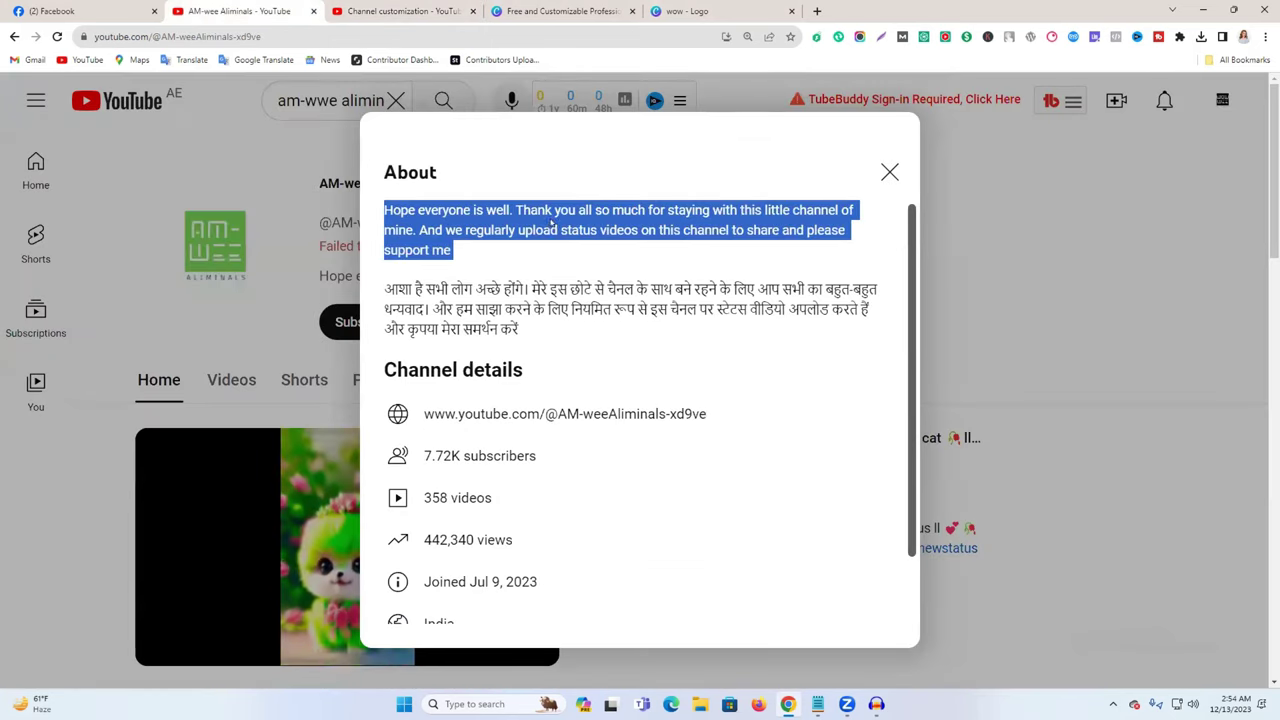
{"action": "left_click", "coordinate": [889, 170]}
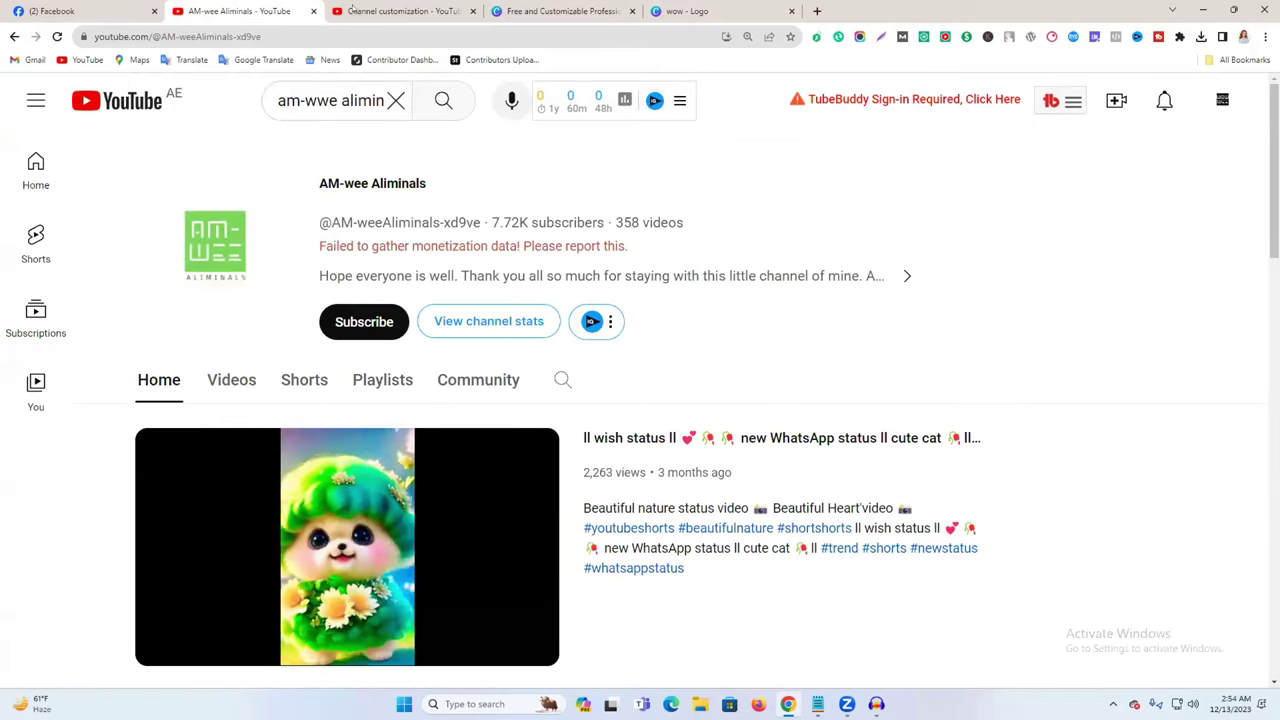
Step: Review the Basic info, Layout and Branding sections of the Wow-wee Aliminals channel customization page
{"action": "left_click", "coordinate": [352, 11]}
{"action": "scroll", "coordinate": [338, 367], "scroll_direction": "down", "scroll_amount": 1}
{"action": "scroll", "coordinate": [338, 367], "scroll_direction": "up", "scroll_amount": 1}
{"action": "scroll", "coordinate": [338, 367], "scroll_direction": "down", "scroll_amount": 2}
{"action": "scroll", "coordinate": [300, 320], "scroll_direction": "up", "scroll_amount": 2}
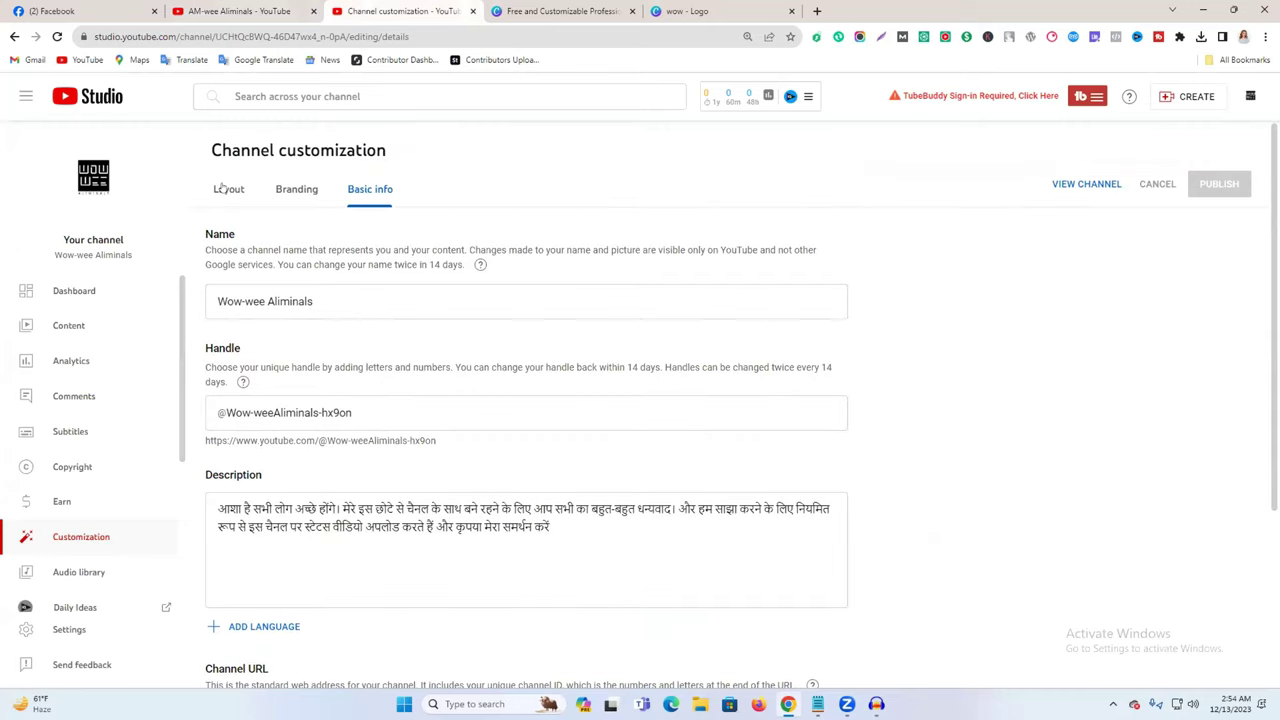
{"action": "left_click", "coordinate": [224, 189]}
{"action": "left_click", "coordinate": [296, 189]}
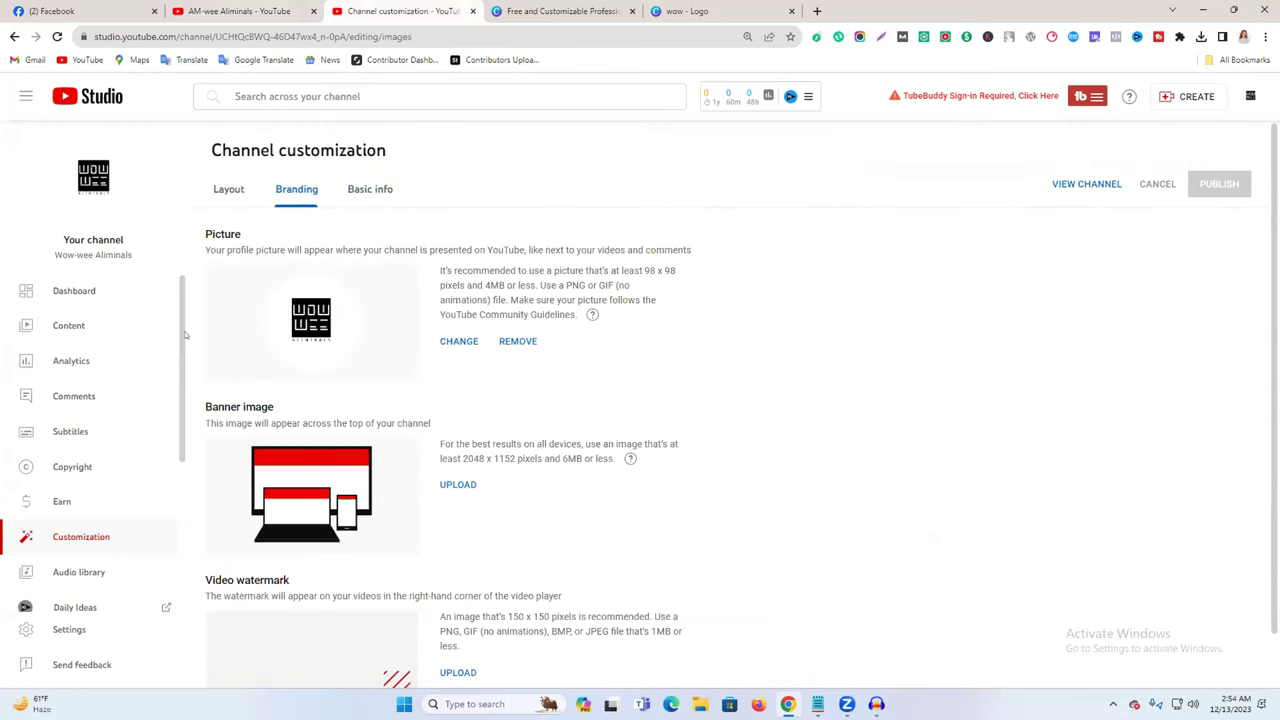
{"action": "scroll", "coordinate": [354, 368], "scroll_direction": "down", "scroll_amount": 1}
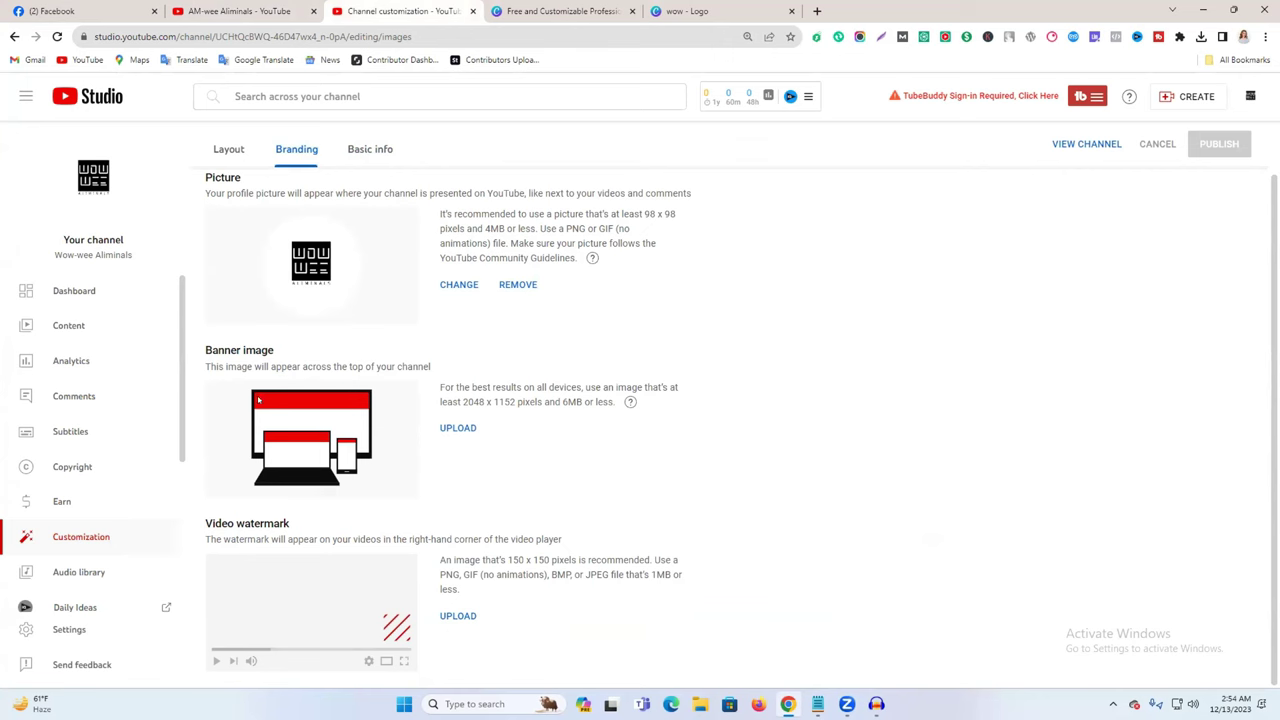
Step: Browse the AM-wee Aliminals channel home page and examine its videos and Shorts
{"action": "left_click", "coordinate": [240, 12]}
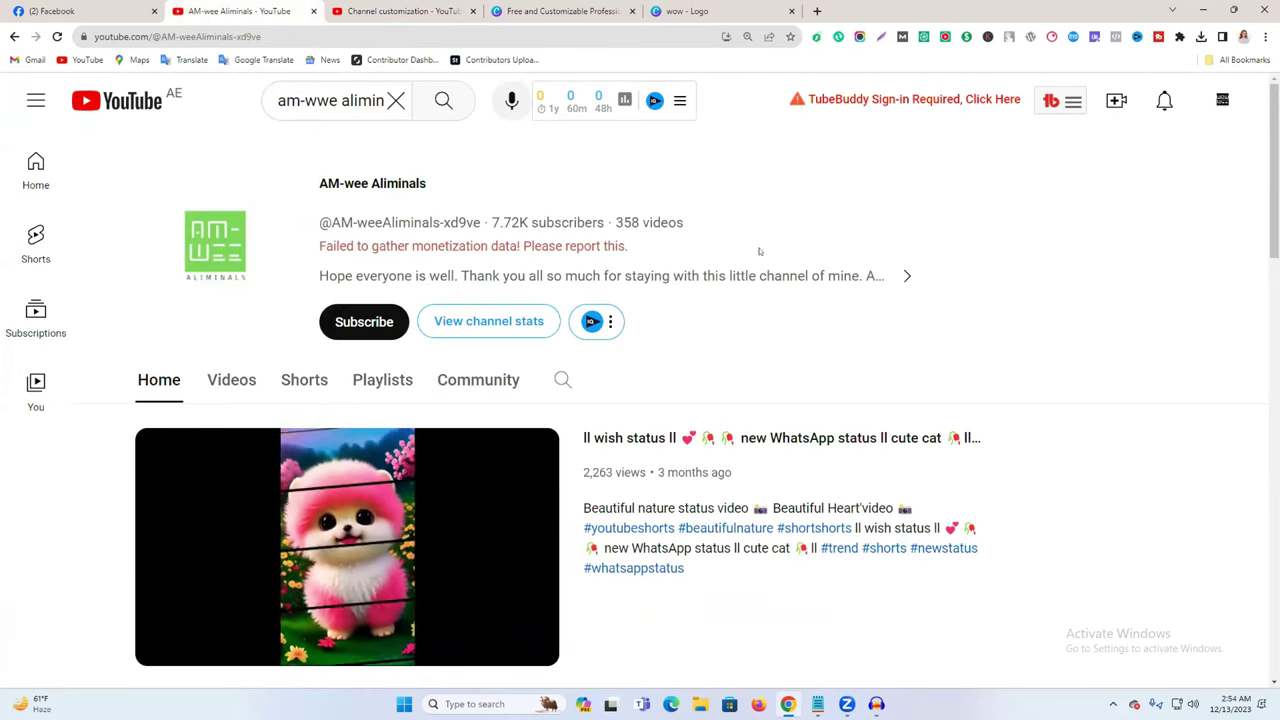
{"action": "scroll", "coordinate": [797, 302], "scroll_direction": "down", "scroll_amount": 5}
{"action": "scroll", "coordinate": [797, 302], "scroll_direction": "up", "scroll_amount": 5}
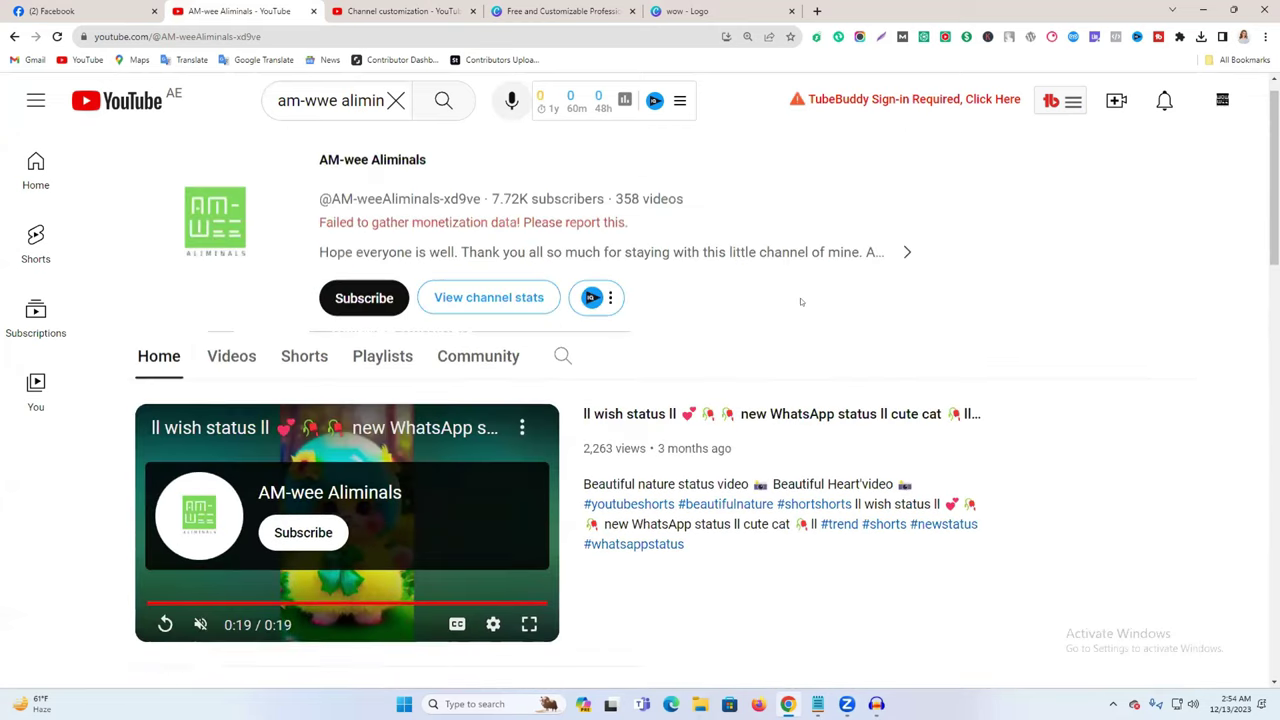
{"action": "scroll", "coordinate": [343, 275], "scroll_direction": "down", "scroll_amount": 2}
{"action": "scroll", "coordinate": [343, 275], "scroll_direction": "up", "scroll_amount": 2}
{"action": "scroll", "coordinate": [675, 453], "scroll_direction": "down", "scroll_amount": 4}
{"action": "scroll", "coordinate": [593, 370], "scroll_direction": "down", "scroll_amount": 7}
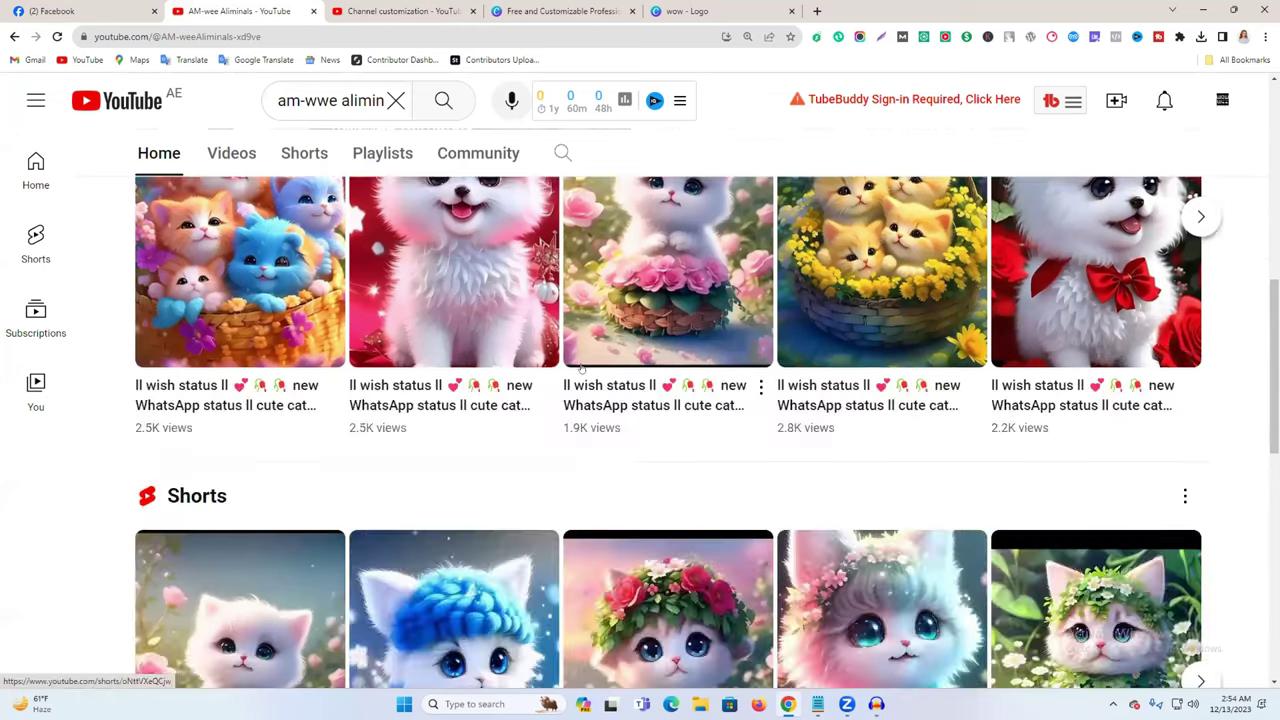
{"action": "scroll", "coordinate": [592, 382], "scroll_direction": "up", "scroll_amount": 6}
Step: Close the wow logo design and the Canva logo templates page, and return to the Channel customization page
{"action": "left_click", "coordinate": [733, 18]}
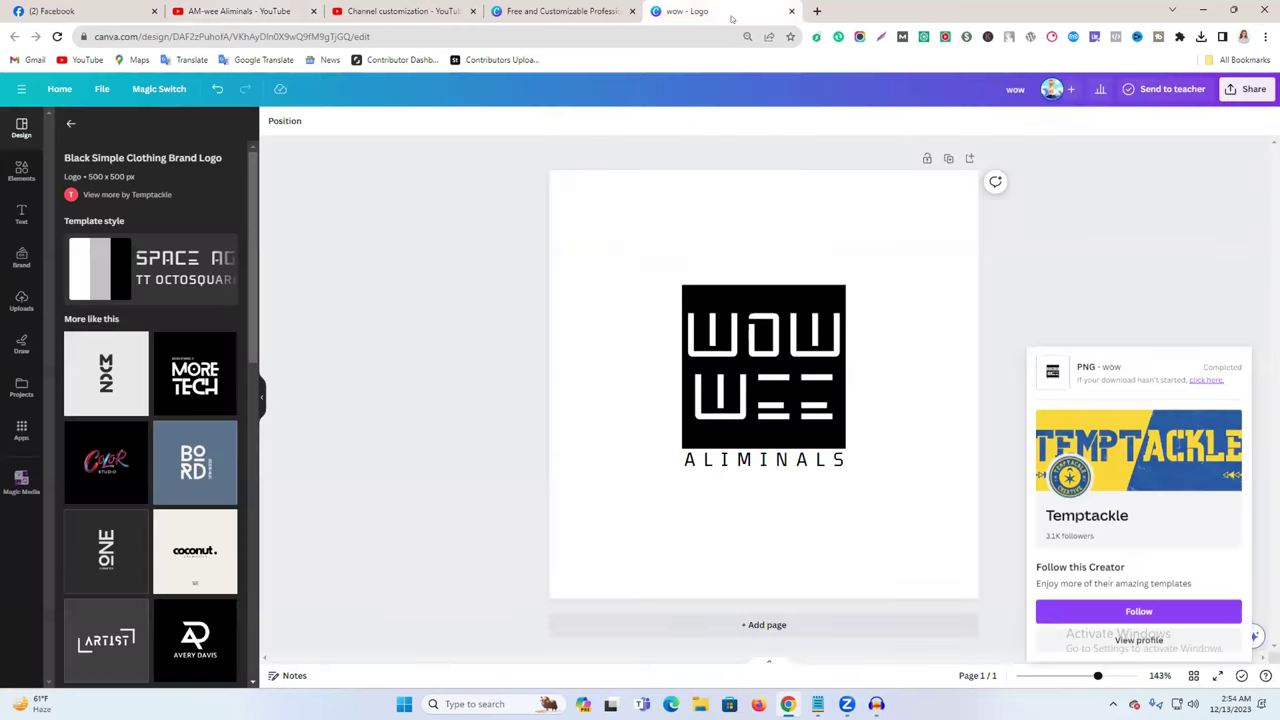
{"action": "left_click", "coordinate": [791, 11]}
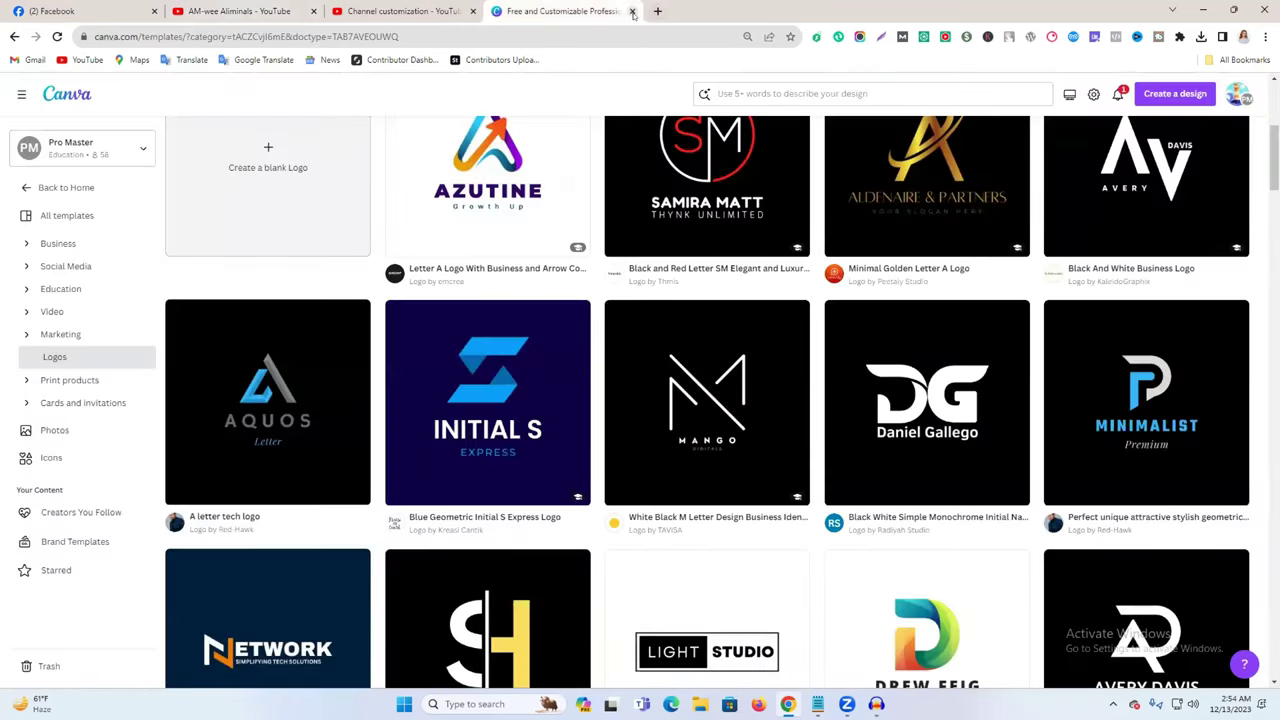
{"action": "left_click", "coordinate": [632, 11]}
{"action": "left_click", "coordinate": [306, 6]}
{"action": "left_click", "coordinate": [380, 6]}
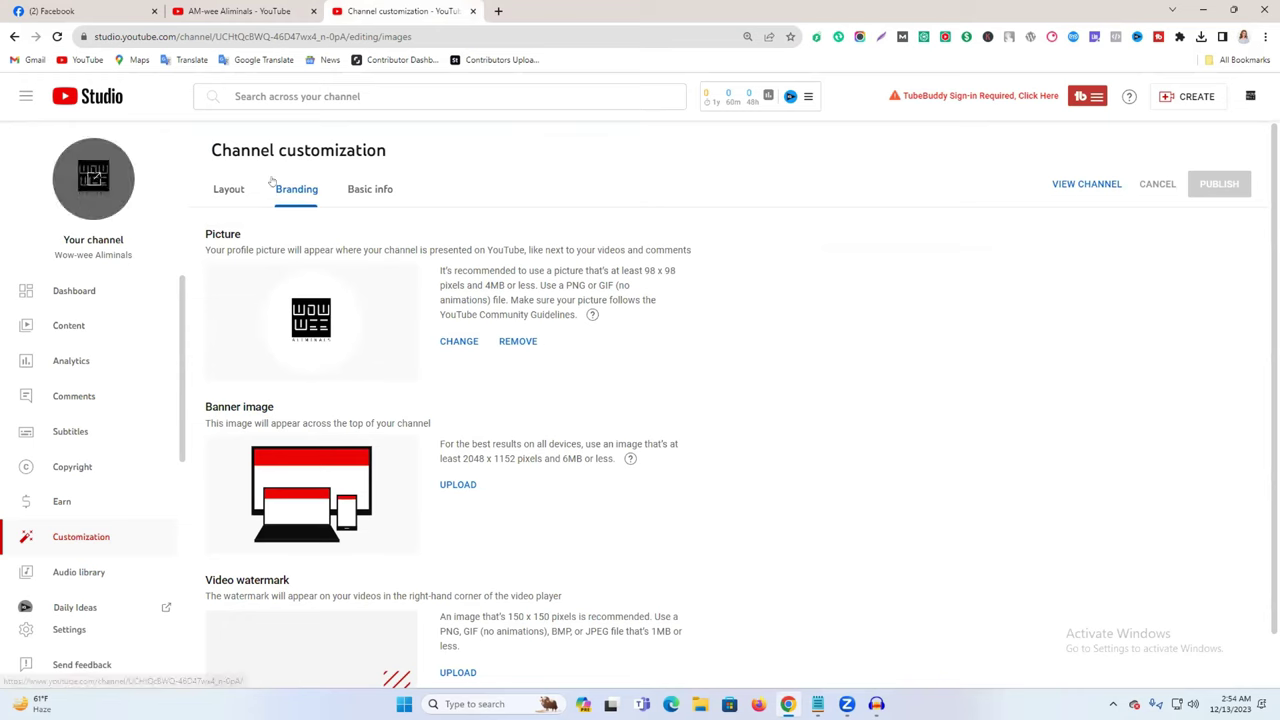
{"action": "left_click", "coordinate": [304, 6]}
{"action": "left_click", "coordinate": [418, 6]}
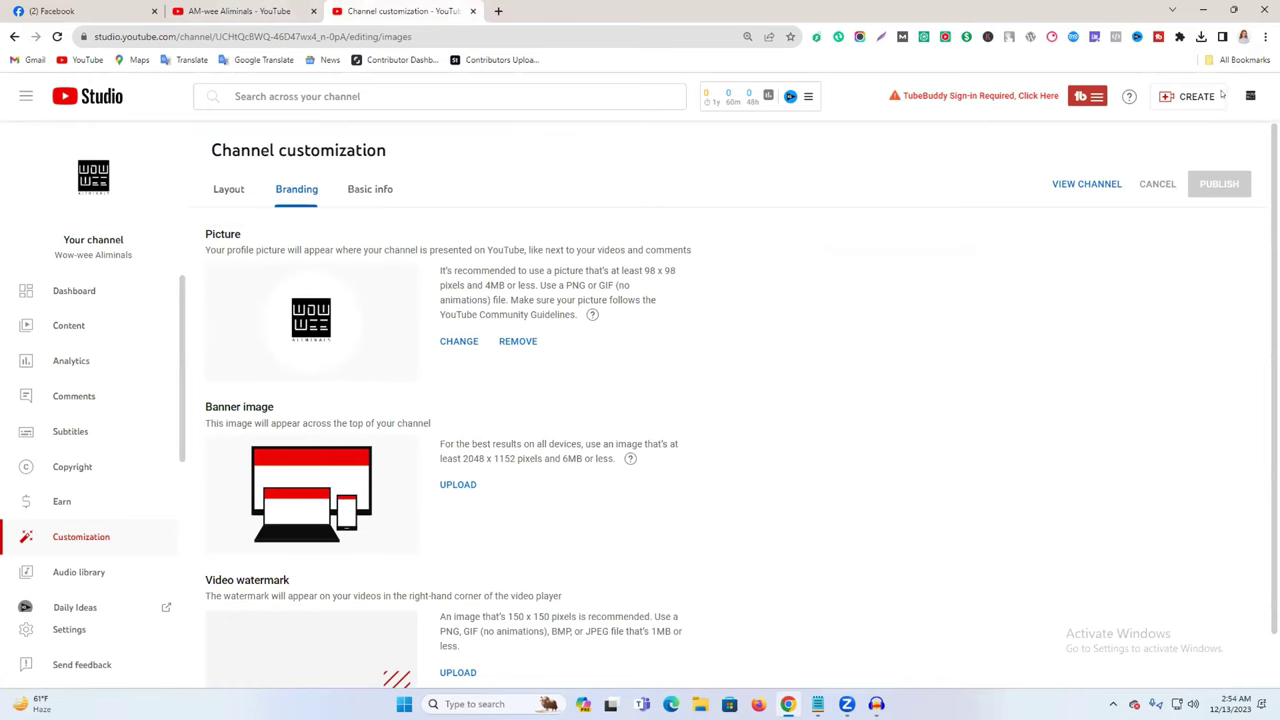
Step: Open the public Wow-wee Aliminals channel page from YouTube Studio and look over its home section
{"action": "left_click", "coordinate": [128, 153]}
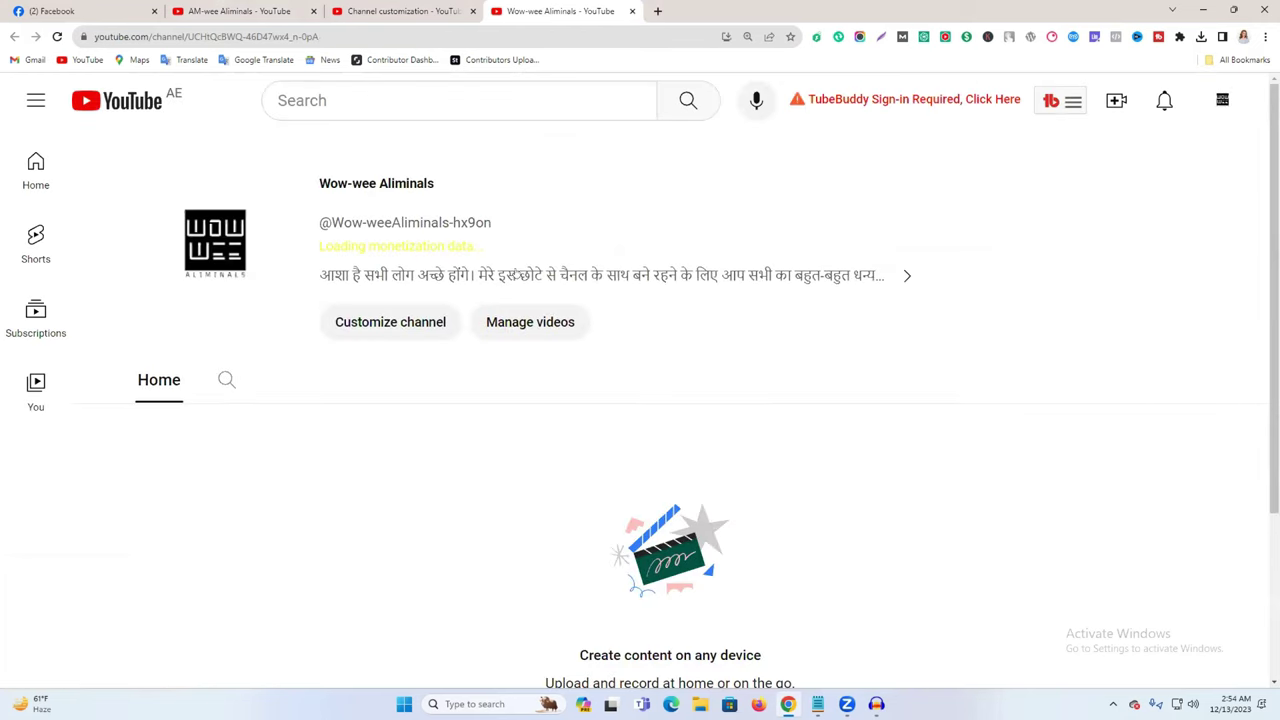
{"action": "scroll", "coordinate": [575, 285], "scroll_direction": "down", "scroll_amount": 2}
{"action": "scroll", "coordinate": [575, 284], "scroll_direction": "up", "scroll_amount": 2}
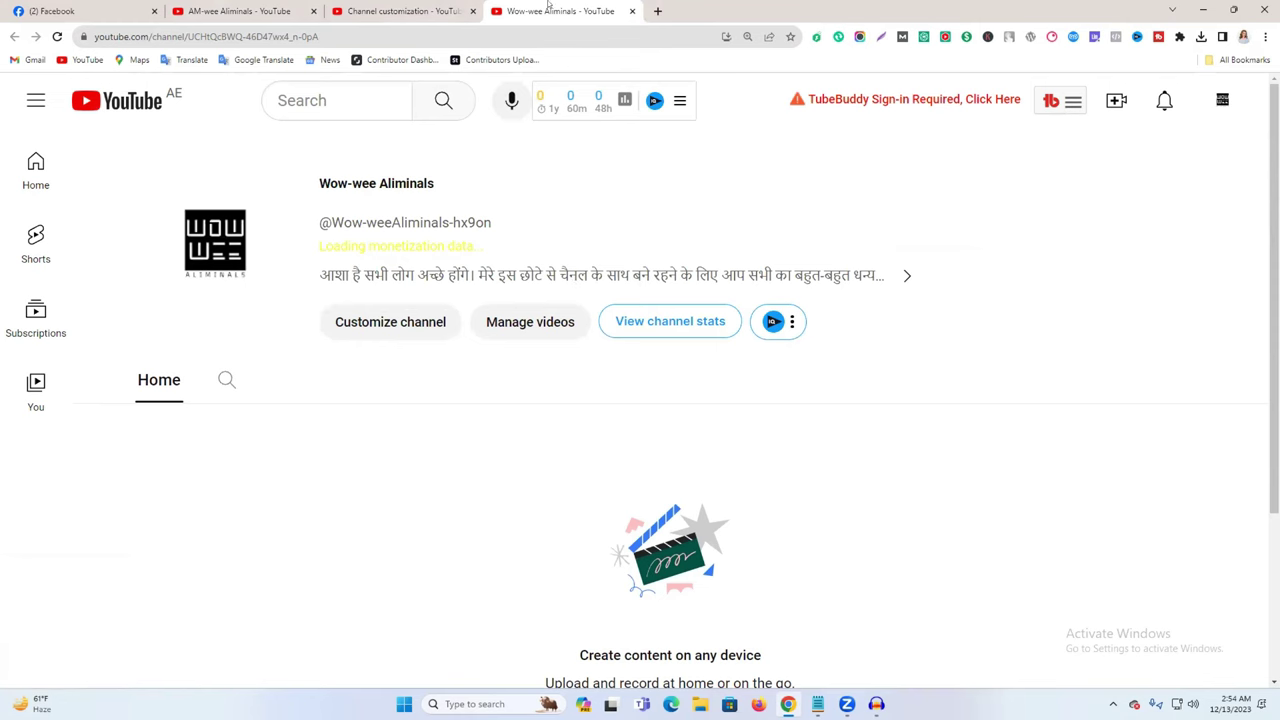
{"action": "left_click", "coordinate": [432, 8]}
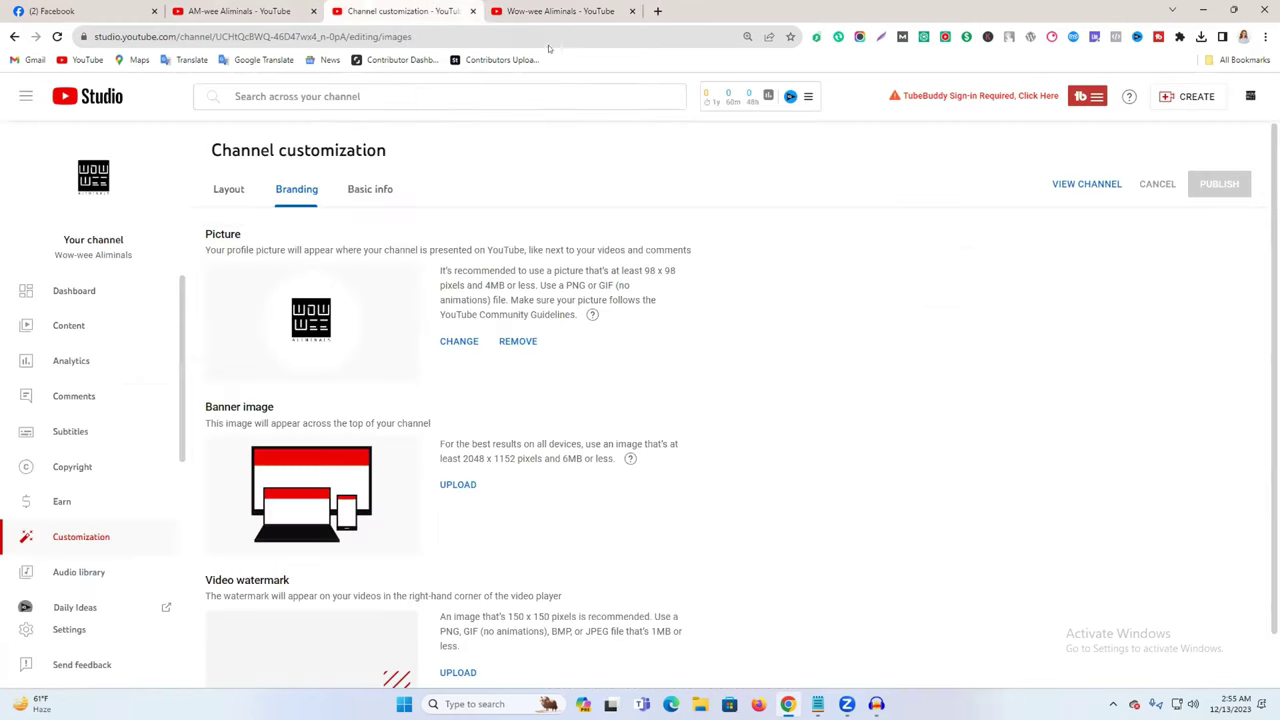
{"action": "left_click", "coordinate": [557, 8]}
{"action": "left_click", "coordinate": [440, 8]}
{"action": "left_click", "coordinate": [552, 8]}
{"action": "left_click", "coordinate": [385, 10]}
Step: Search the Microsoft Store for "cupcut", view the CapCut app page and close the store
{"action": "left_click", "coordinate": [729, 704]}
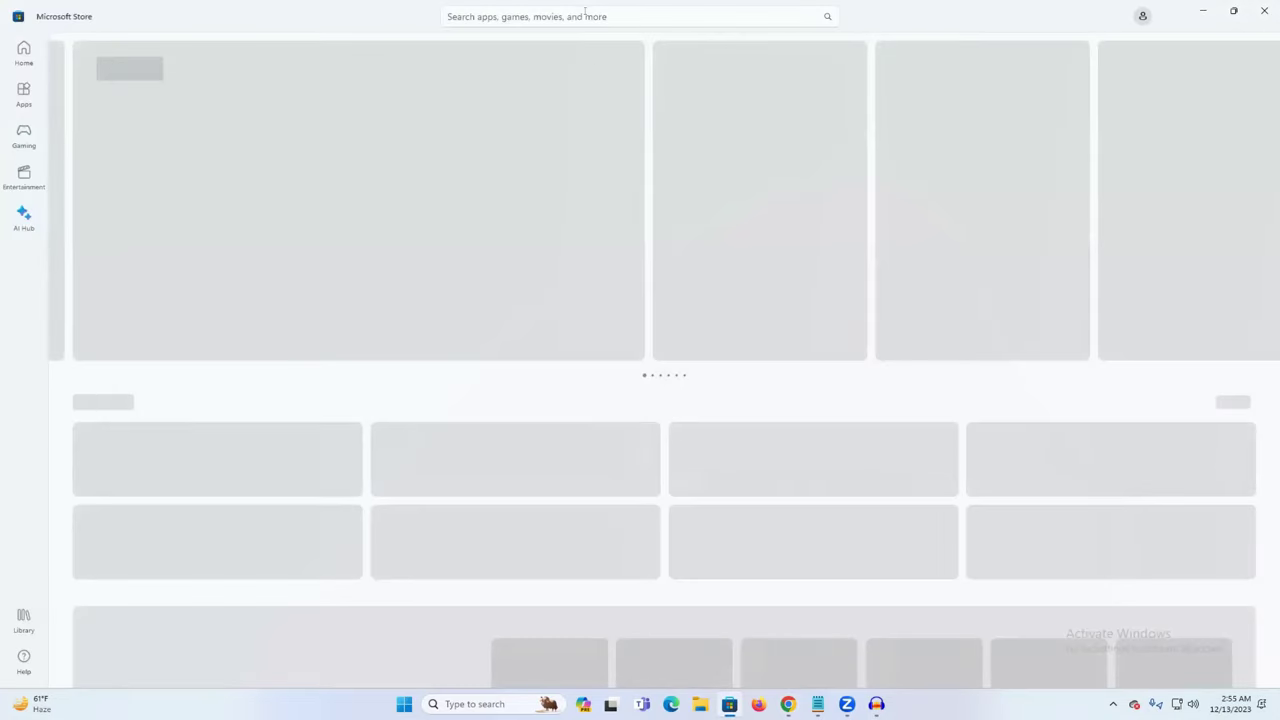
{"action": "left_click", "coordinate": [585, 12]}
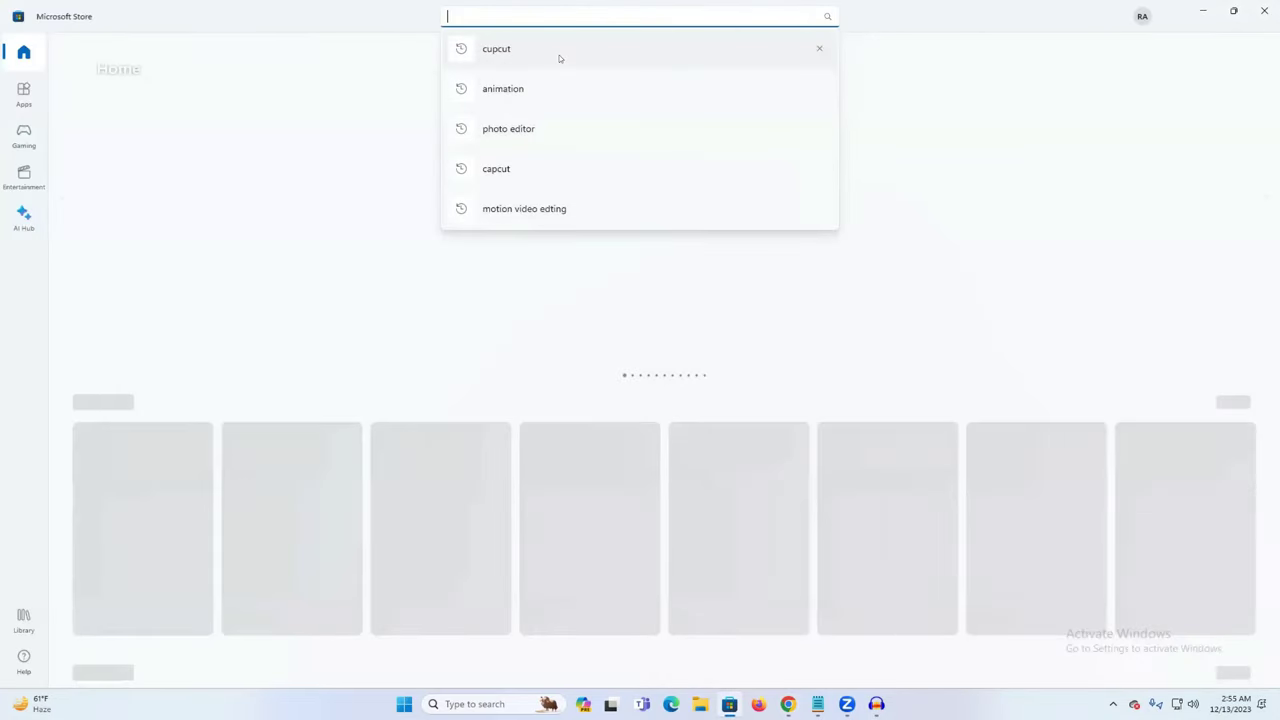
{"action": "left_click", "coordinate": [558, 57]}
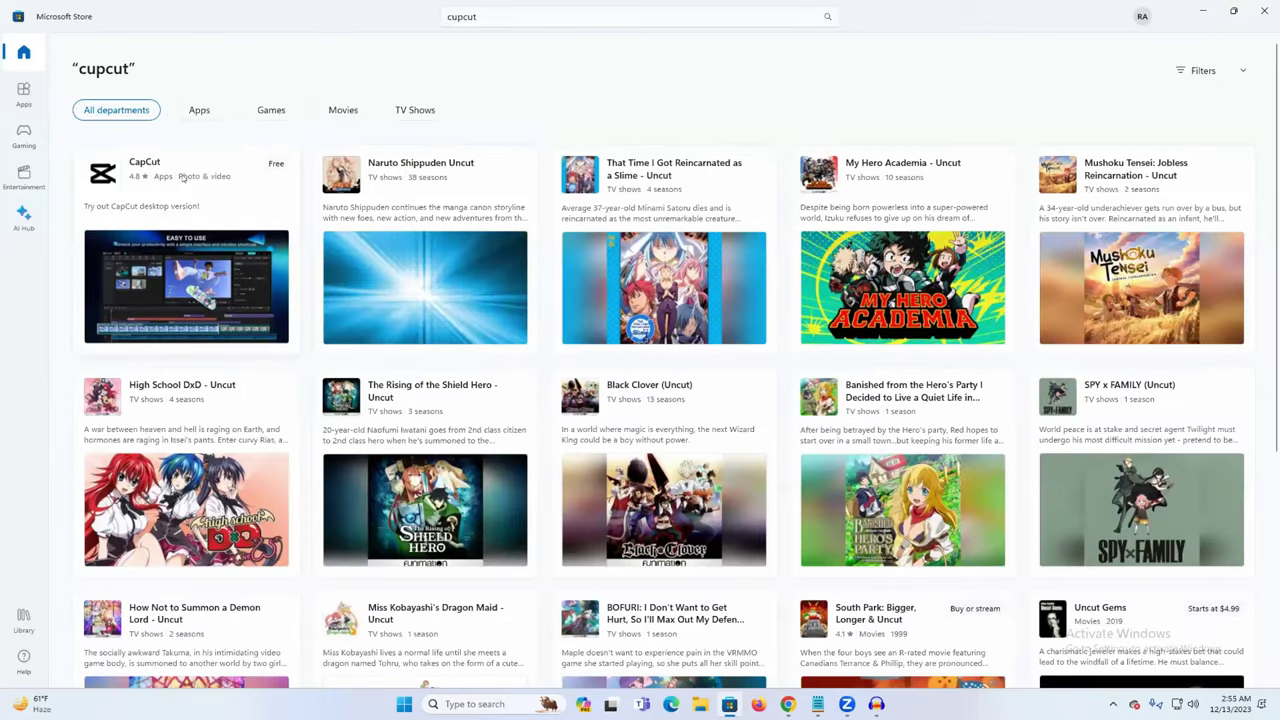
{"action": "left_click", "coordinate": [192, 177]}
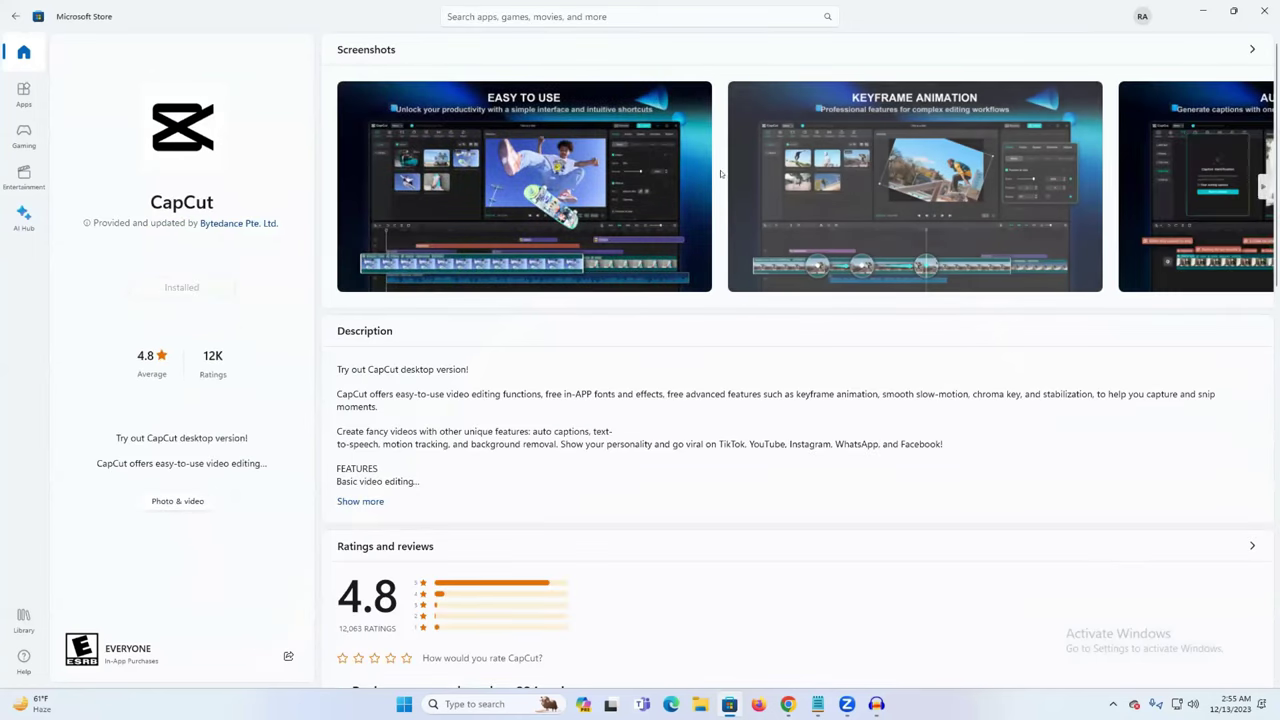
{"action": "left_click", "coordinate": [1265, 10]}
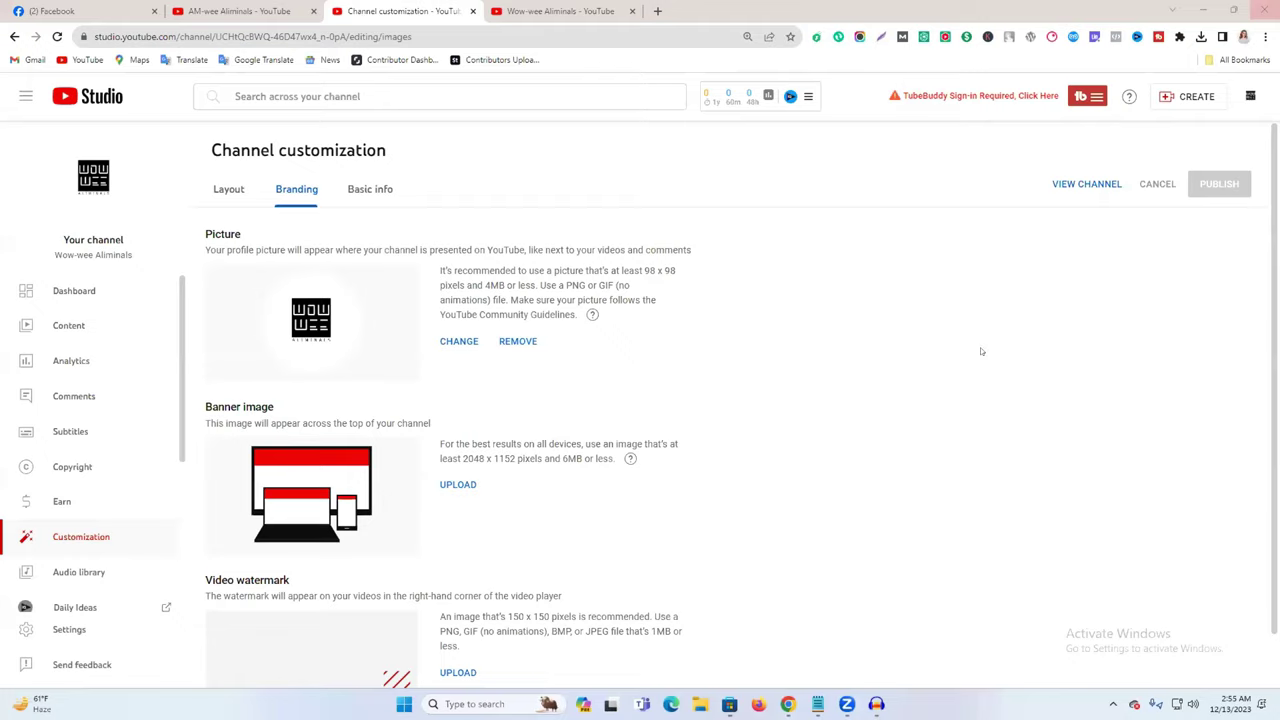
Step: Switch to the desktop, launch CapCut, dismiss the version update and start a new project
{"action": "left_click", "coordinate": [1190, 10]}
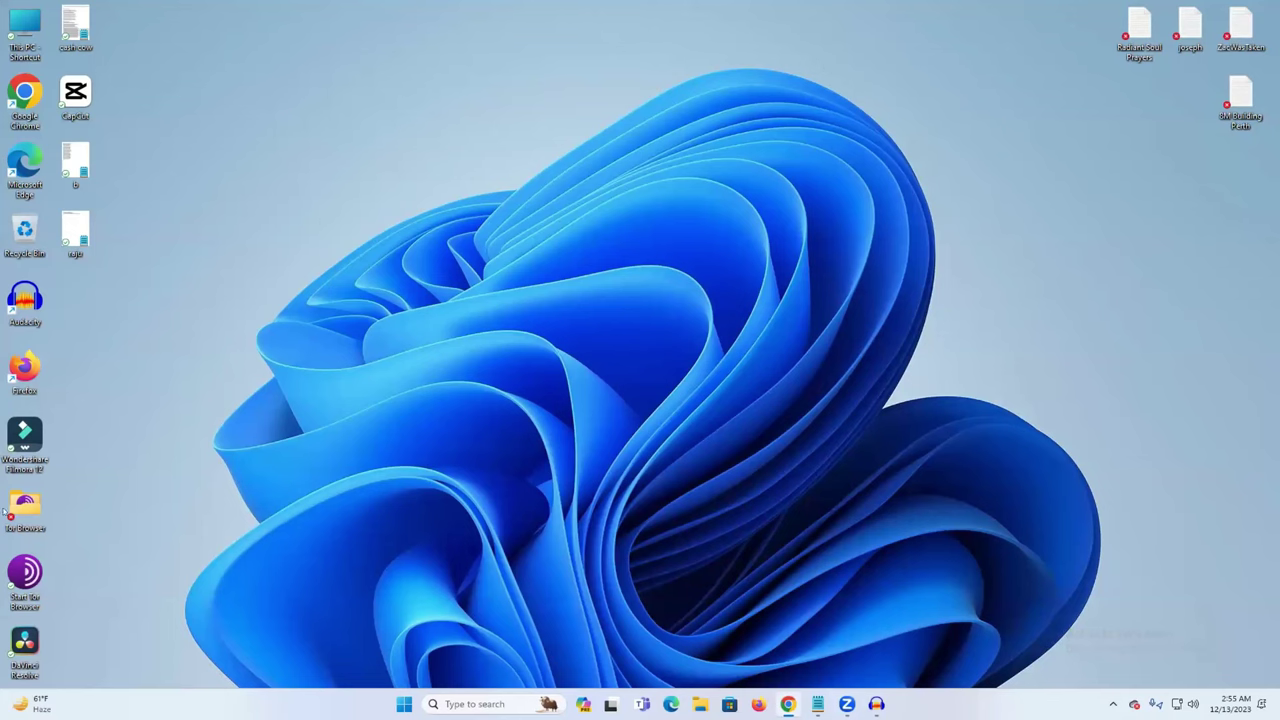
{"action": "double_click", "coordinate": [76, 99]}
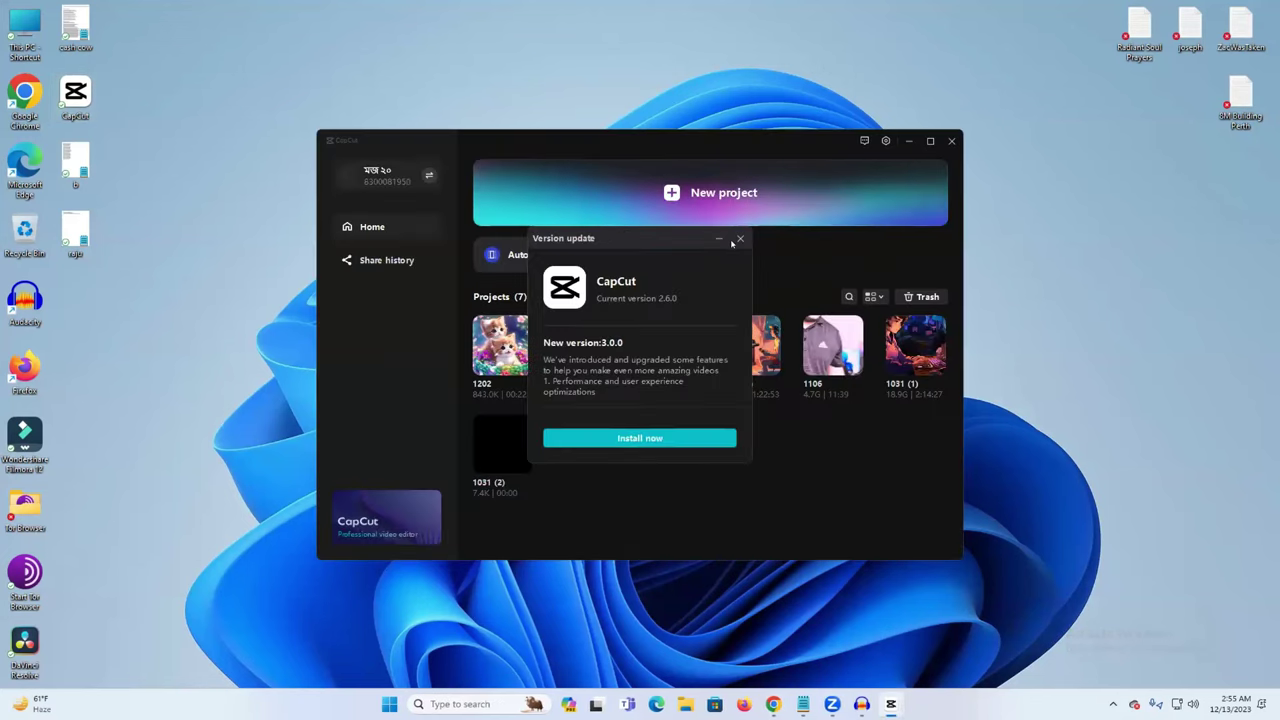
{"action": "left_click", "coordinate": [739, 240]}
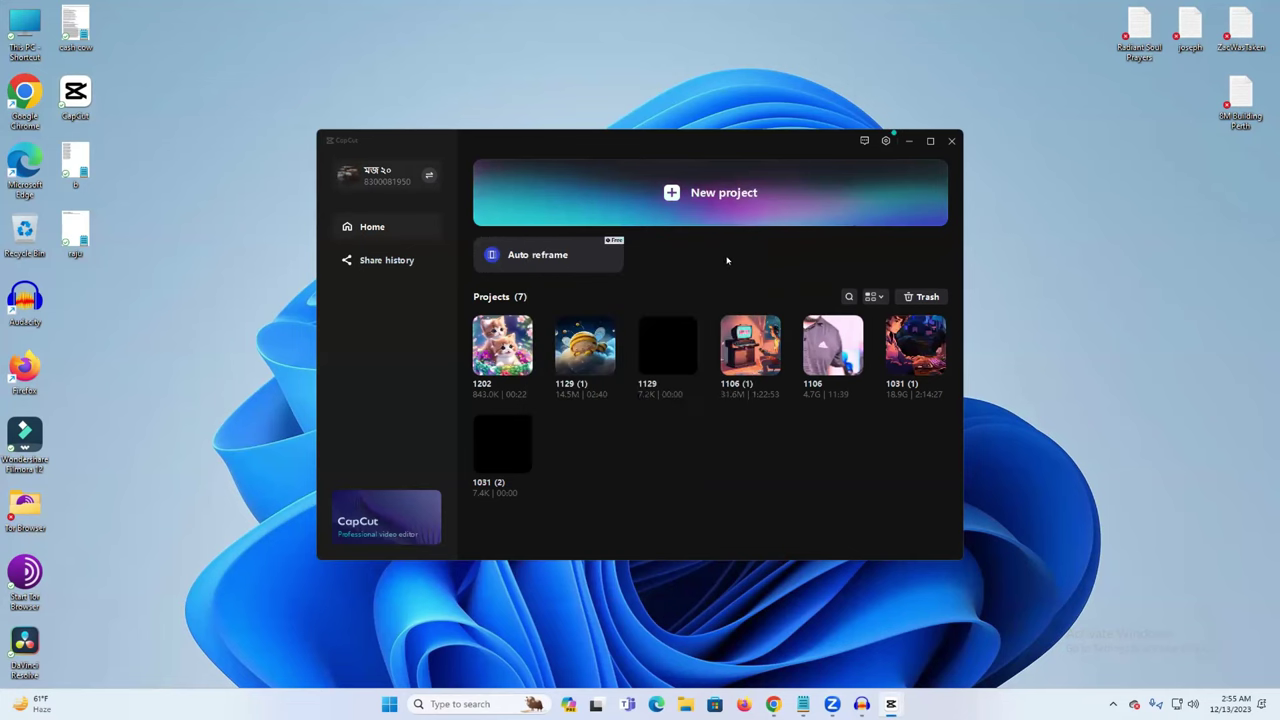
{"action": "left_click", "coordinate": [685, 198]}
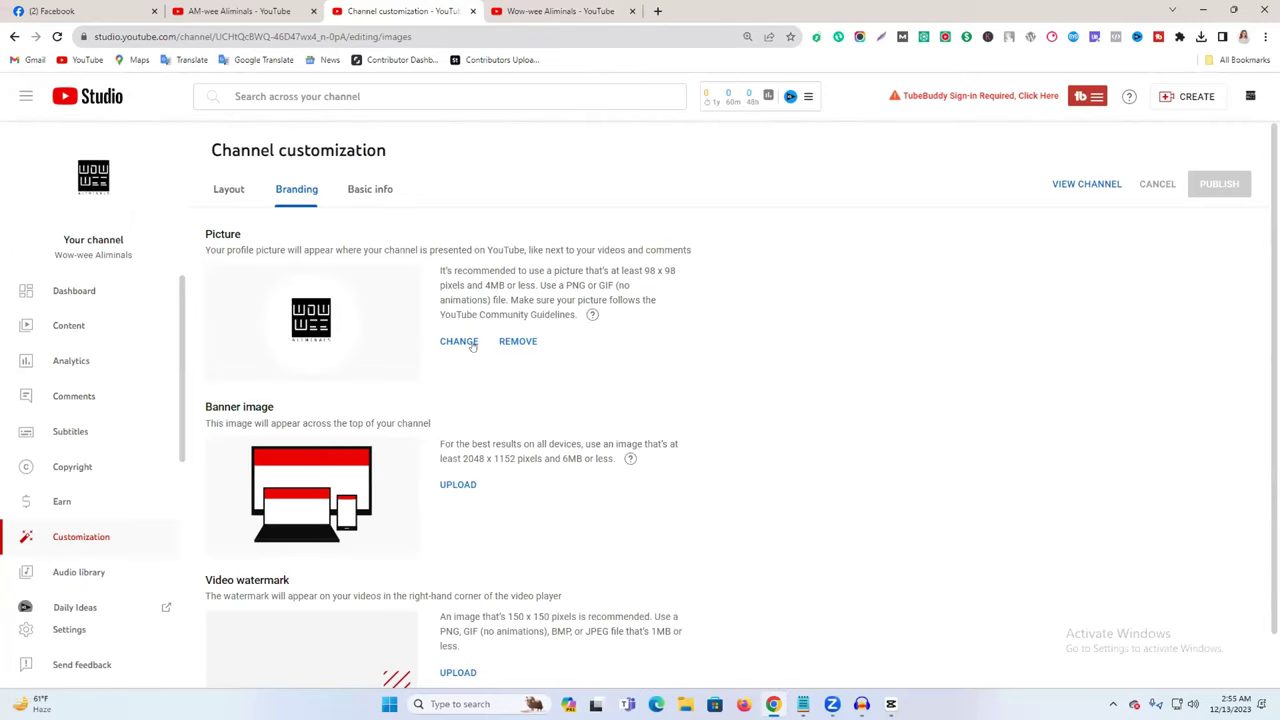
Step: Switch to Chrome, open pinterest.com in a new tab and search for "cute cat"
{"action": "left_click", "coordinate": [540, 8]}
{"action": "left_click", "coordinate": [657, 11]}
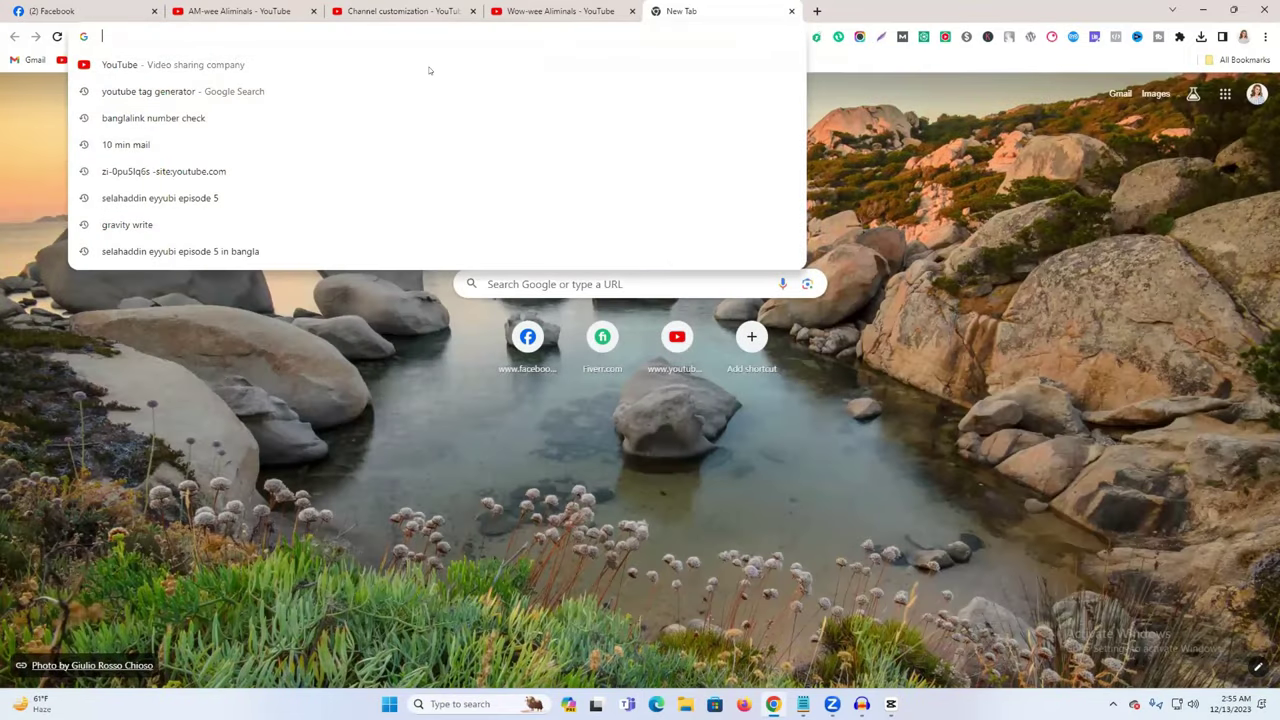
{"action": "type", "text": "pinterest.com"}
{"action": "key", "text": "Return"}
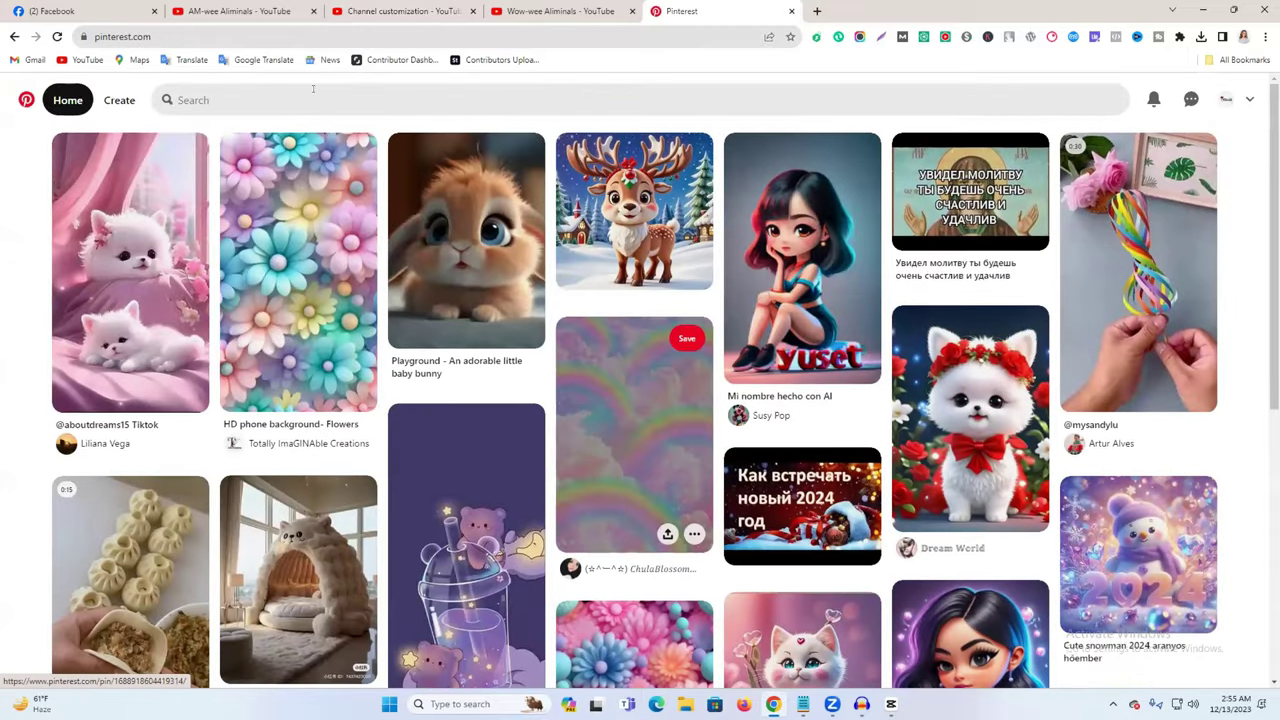
{"action": "left_click", "coordinate": [329, 104]}
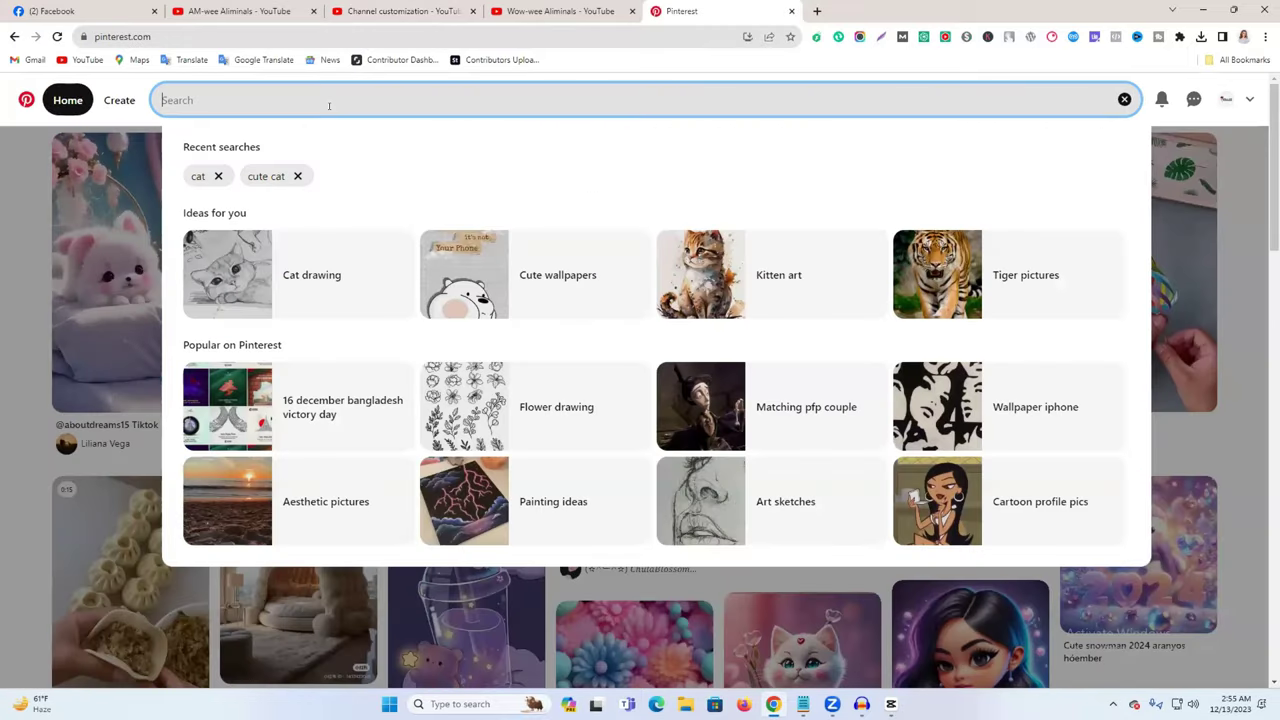
{"action": "left_click", "coordinate": [260, 177]}
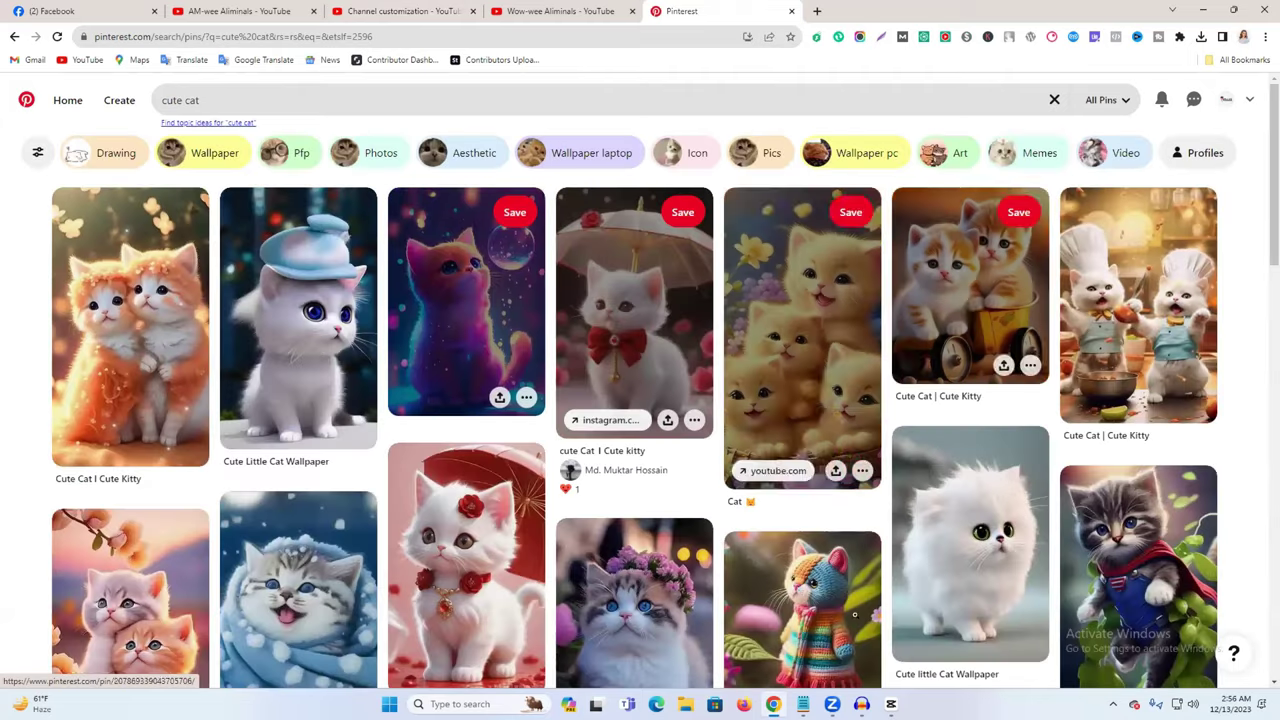
Step: View the pin of the white kitten with the red bow and umbrella, and return to the cute cat results
{"action": "scroll", "coordinate": [869, 473], "scroll_direction": "down", "scroll_amount": 4}
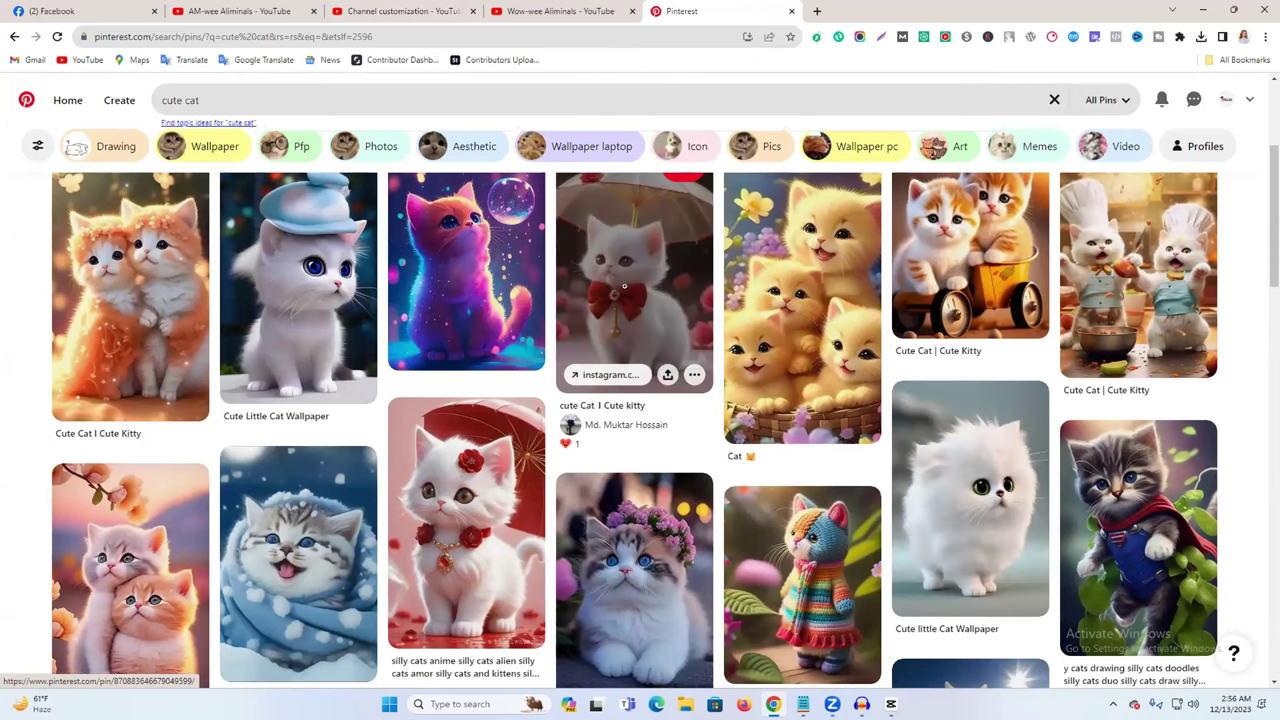
{"action": "left_click", "coordinate": [628, 288]}
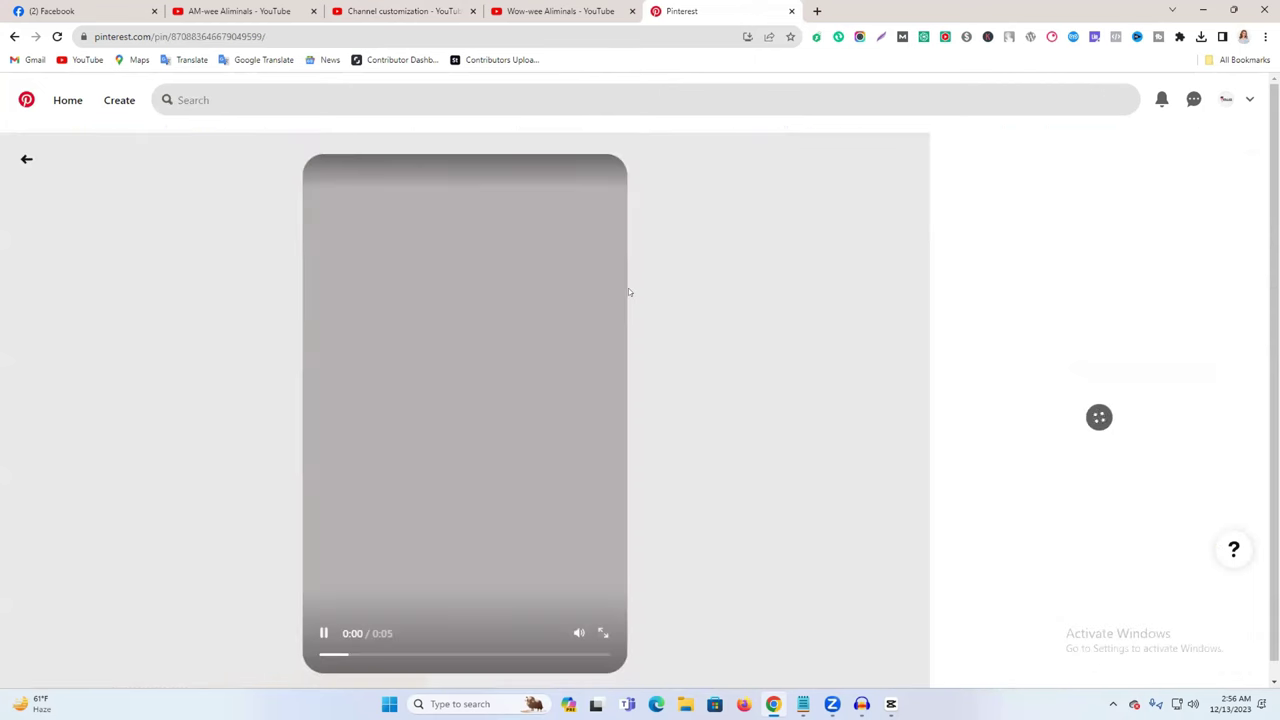
{"action": "left_click", "coordinate": [25, 158]}
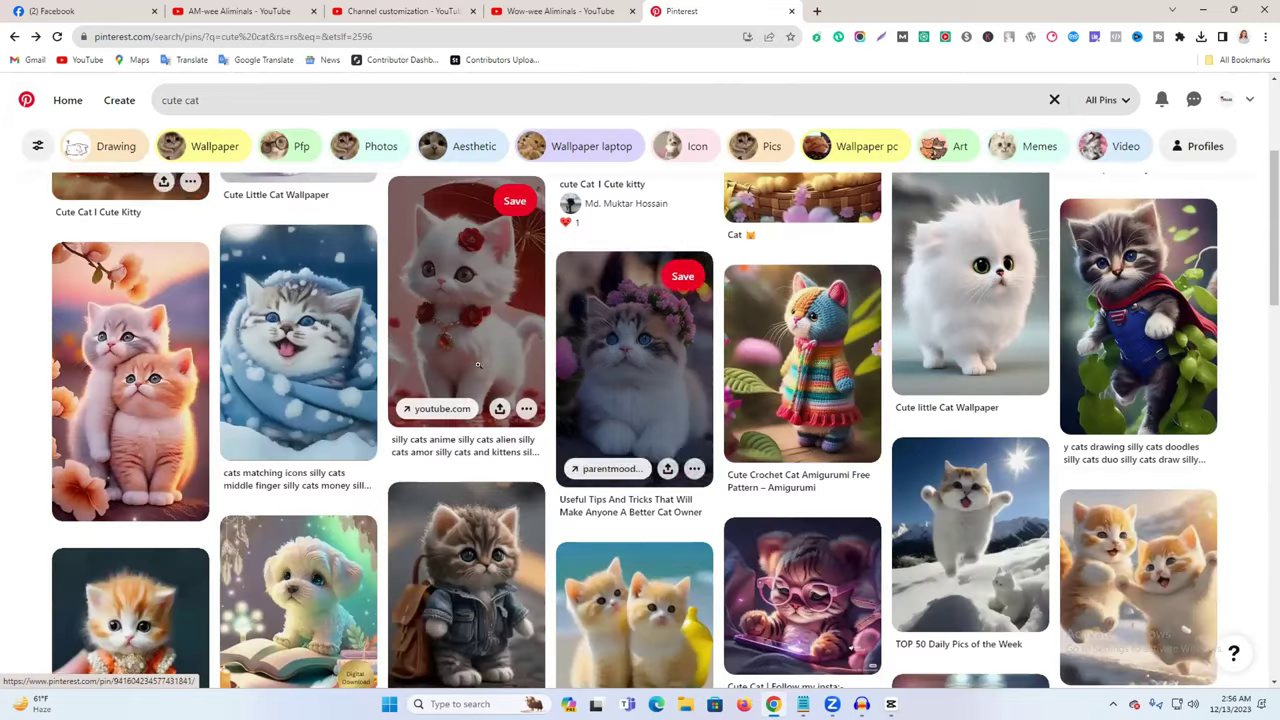
Step: Open the pin of the kitten wrapped in a blue blanket in the snow and check the image's save options
{"action": "left_click", "coordinate": [326, 347]}
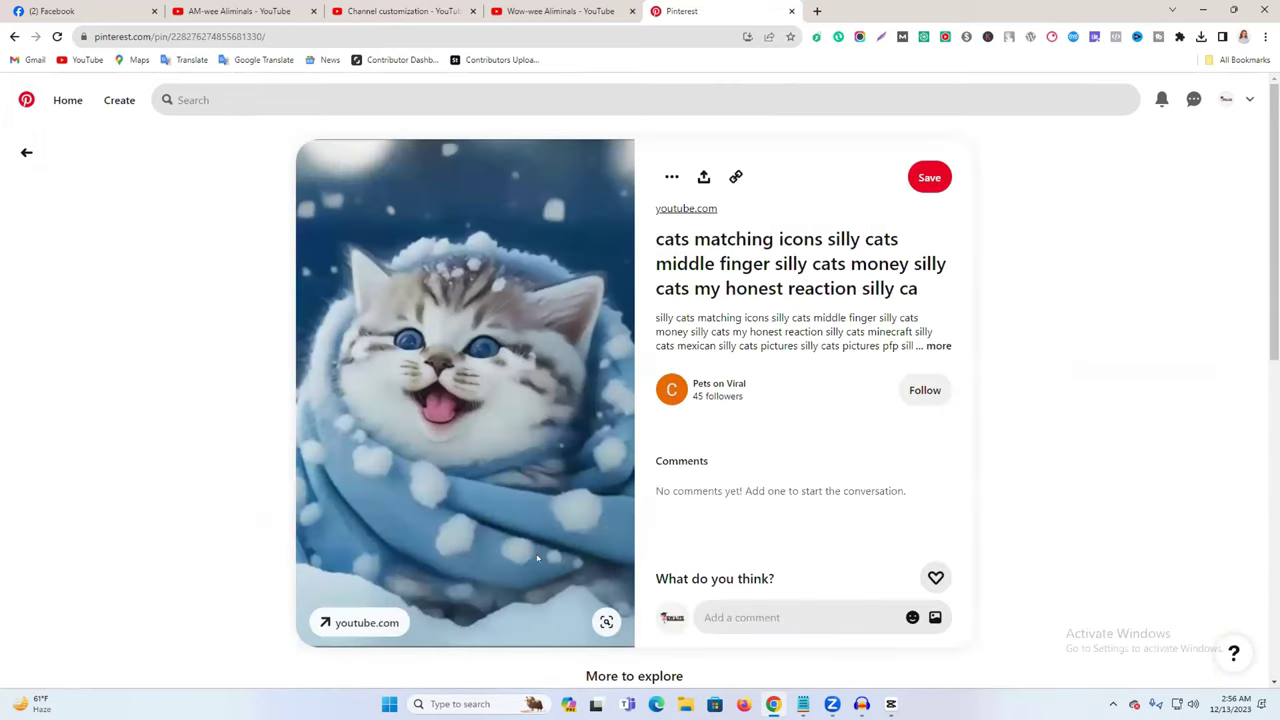
{"action": "scroll", "coordinate": [326, 511], "scroll_direction": "down", "scroll_amount": 1}
{"action": "right_click", "coordinate": [433, 309]}
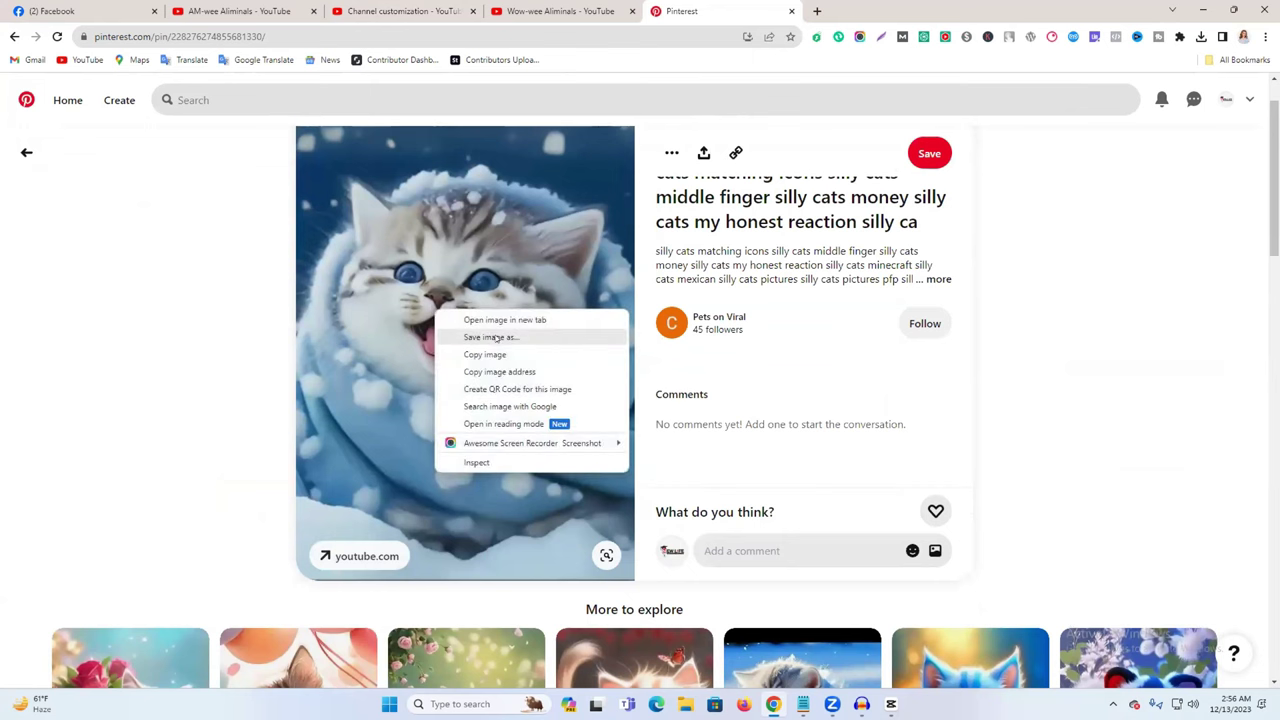
{"action": "scroll", "coordinate": [1063, 463], "scroll_direction": "down", "scroll_amount": 4}
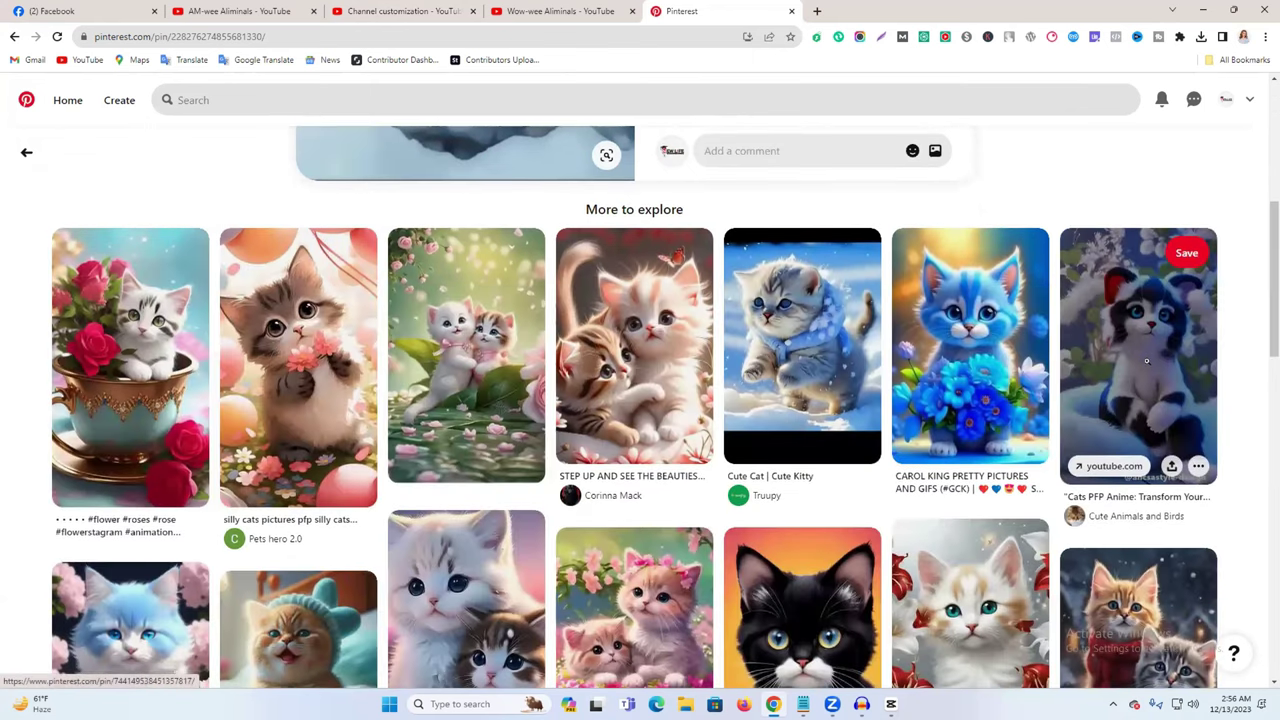
Step: View the related black-and-white cat pin, check its image's save options and return to the previous pin
{"action": "left_click", "coordinate": [1140, 366]}
{"action": "right_click", "coordinate": [556, 292]}
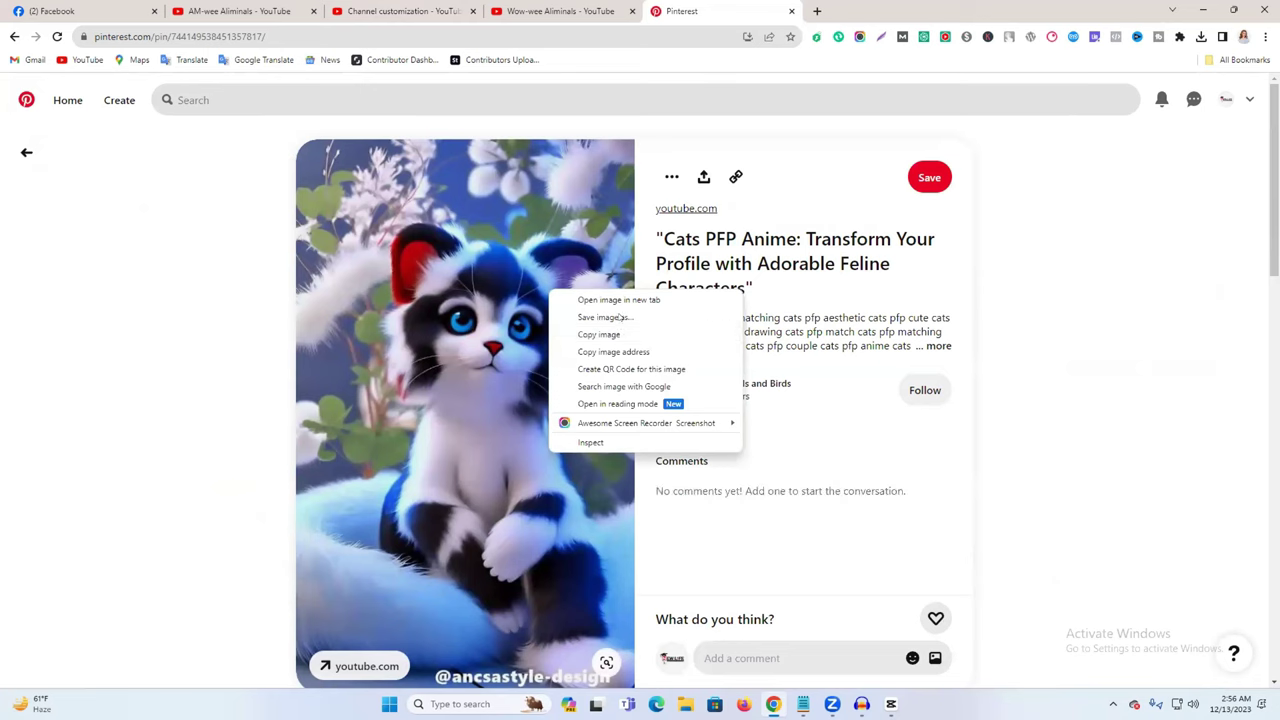
{"action": "left_click", "coordinate": [26, 152]}
Step: Open the pin of two kittens among pink flowers and look through its related images
{"action": "scroll", "coordinate": [500, 400], "scroll_direction": "down", "scroll_amount": 2}
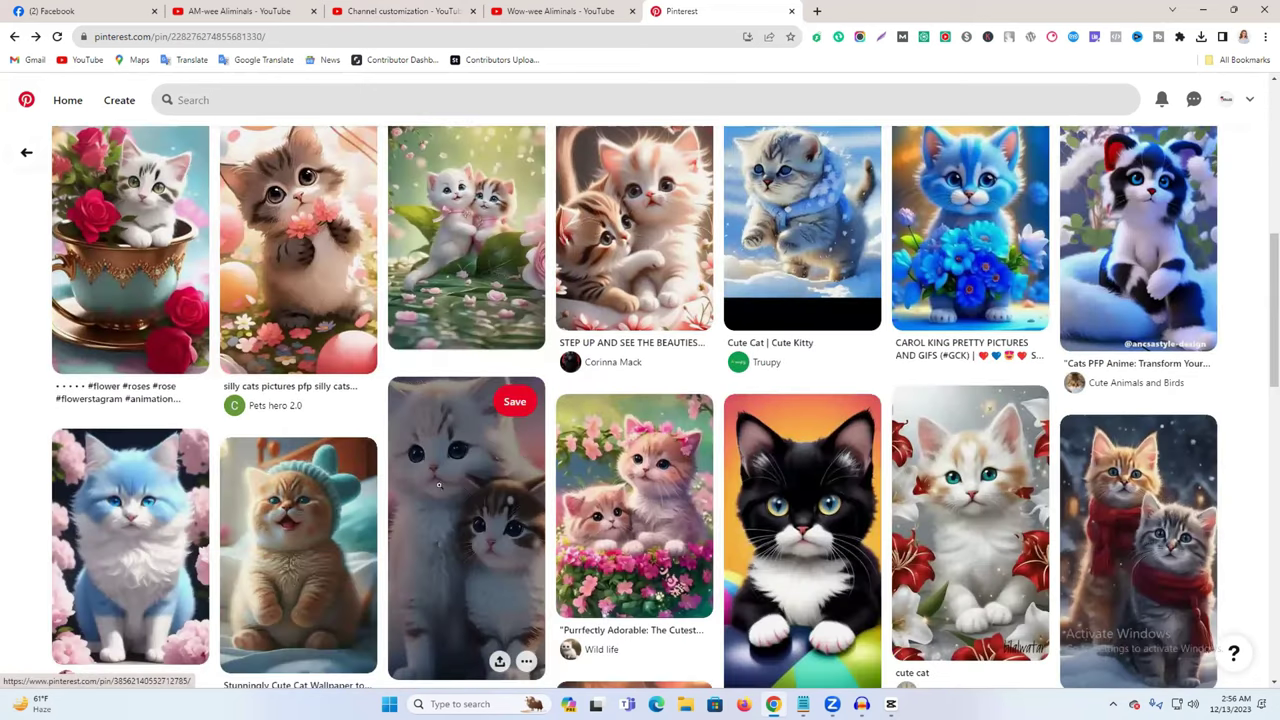
{"action": "scroll", "coordinate": [519, 461], "scroll_direction": "down", "scroll_amount": 2}
{"action": "left_click", "coordinate": [607, 421]}
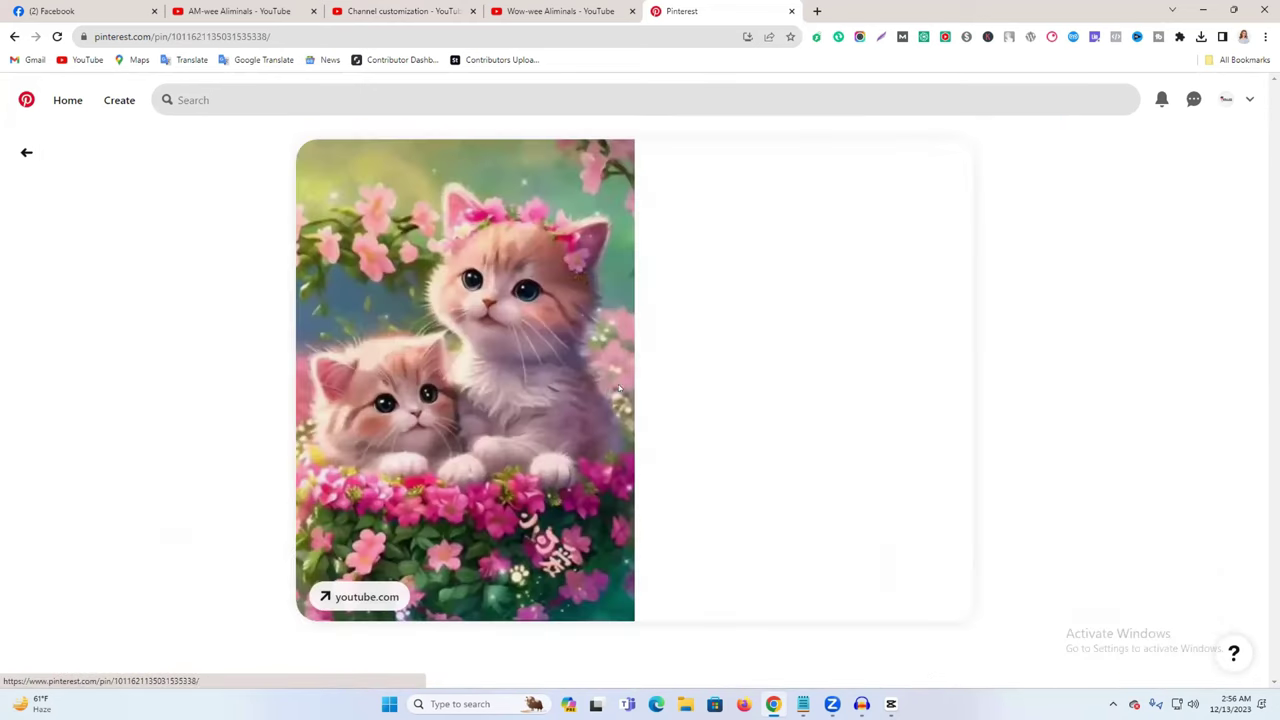
{"action": "scroll", "coordinate": [687, 452], "scroll_direction": "down", "scroll_amount": 4}
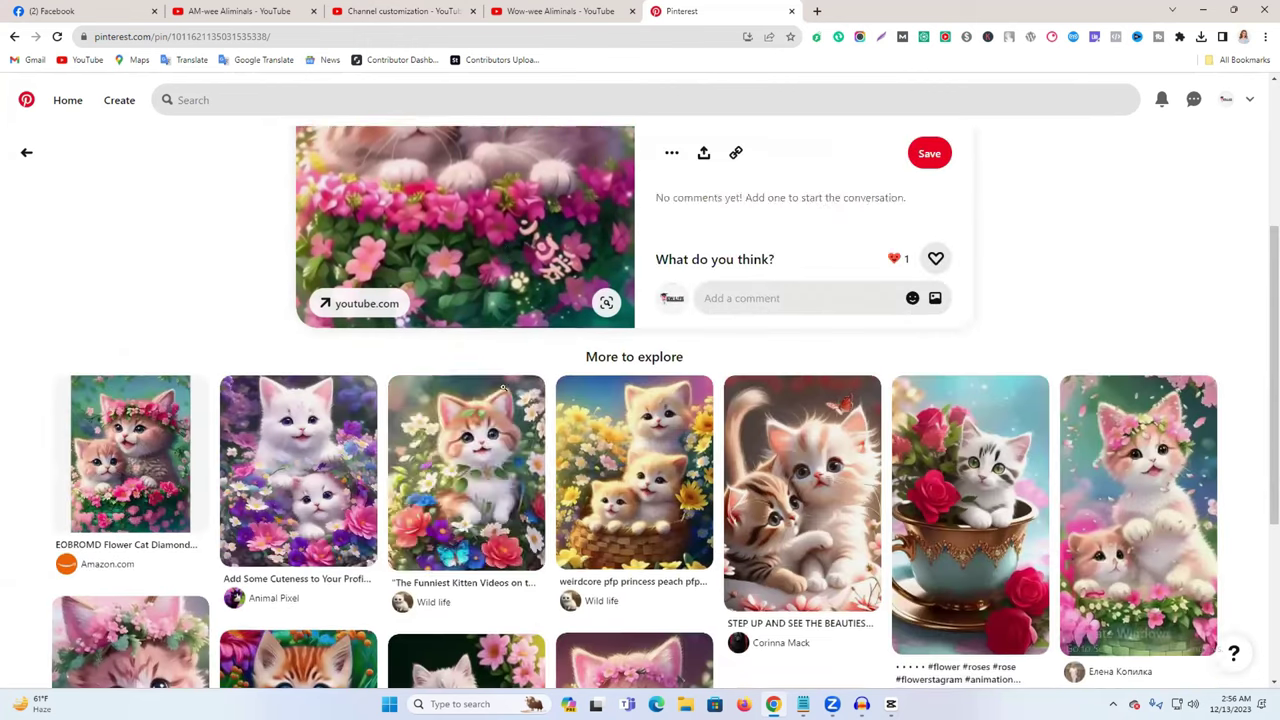
{"action": "scroll", "coordinate": [327, 347], "scroll_direction": "down", "scroll_amount": 3}
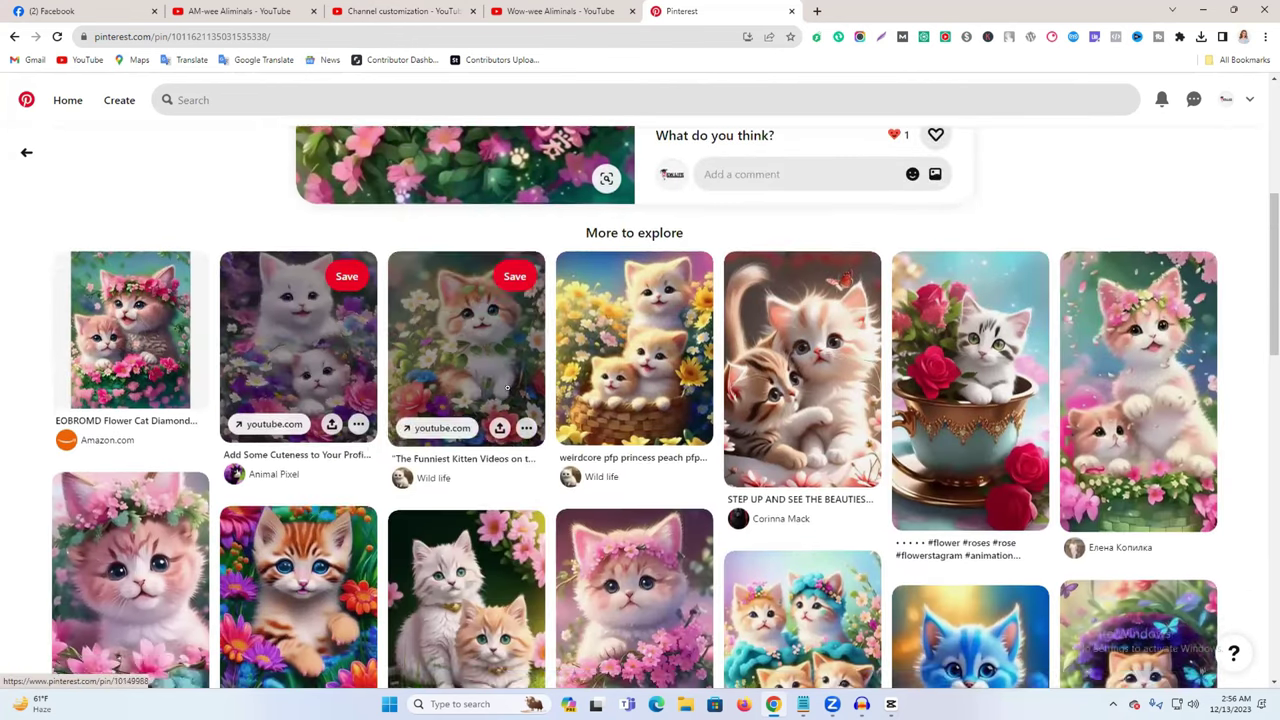
{"action": "scroll", "coordinate": [800, 380], "scroll_direction": "down", "scroll_amount": 3}
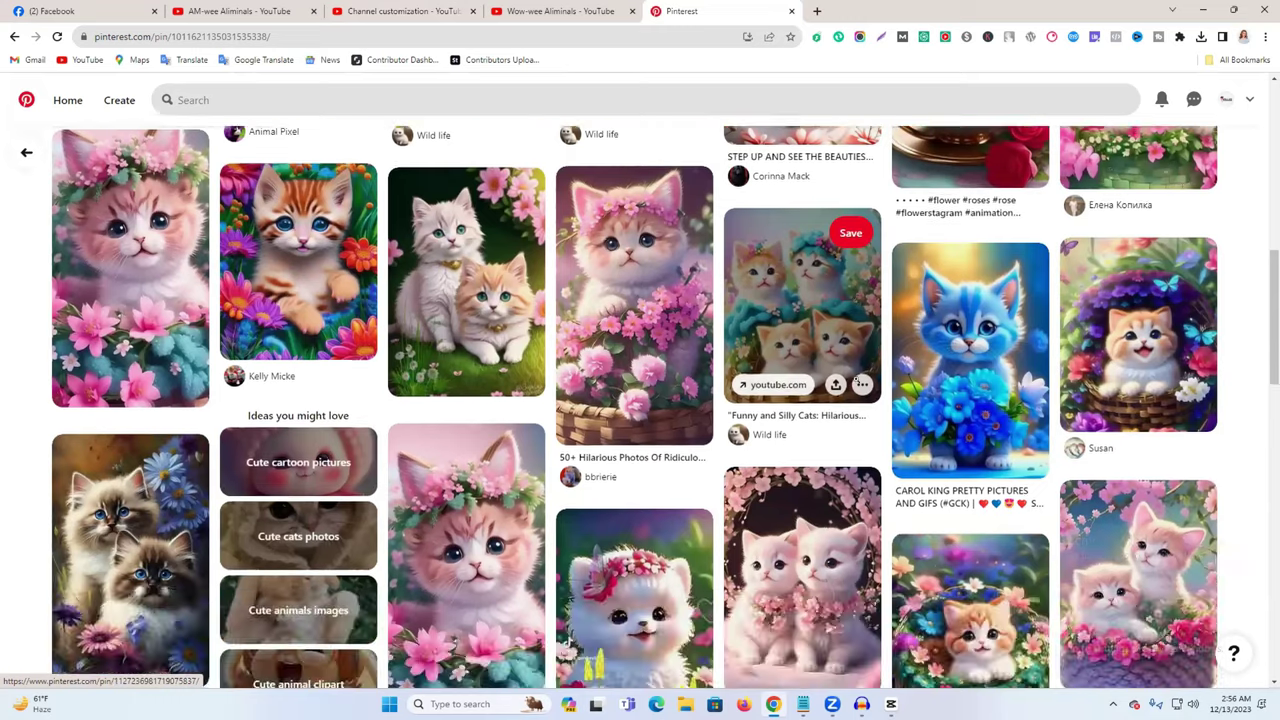
{"action": "scroll", "coordinate": [1217, 361], "scroll_direction": "down", "scroll_amount": 5}
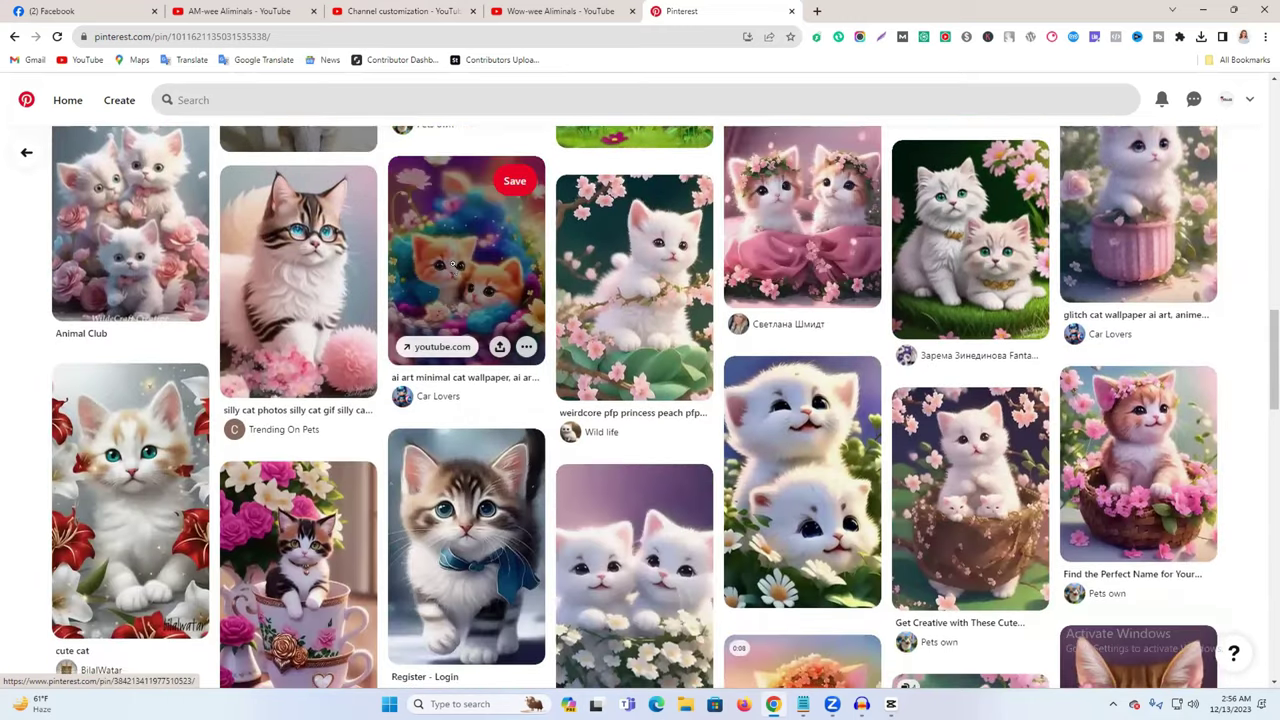
Step: View the pin of kittens in a colourful knitted basket and move on to the kittens in a yellow flower basket
{"action": "left_click", "coordinate": [474, 275]}
{"action": "scroll", "coordinate": [537, 378], "scroll_direction": "down", "scroll_amount": 5}
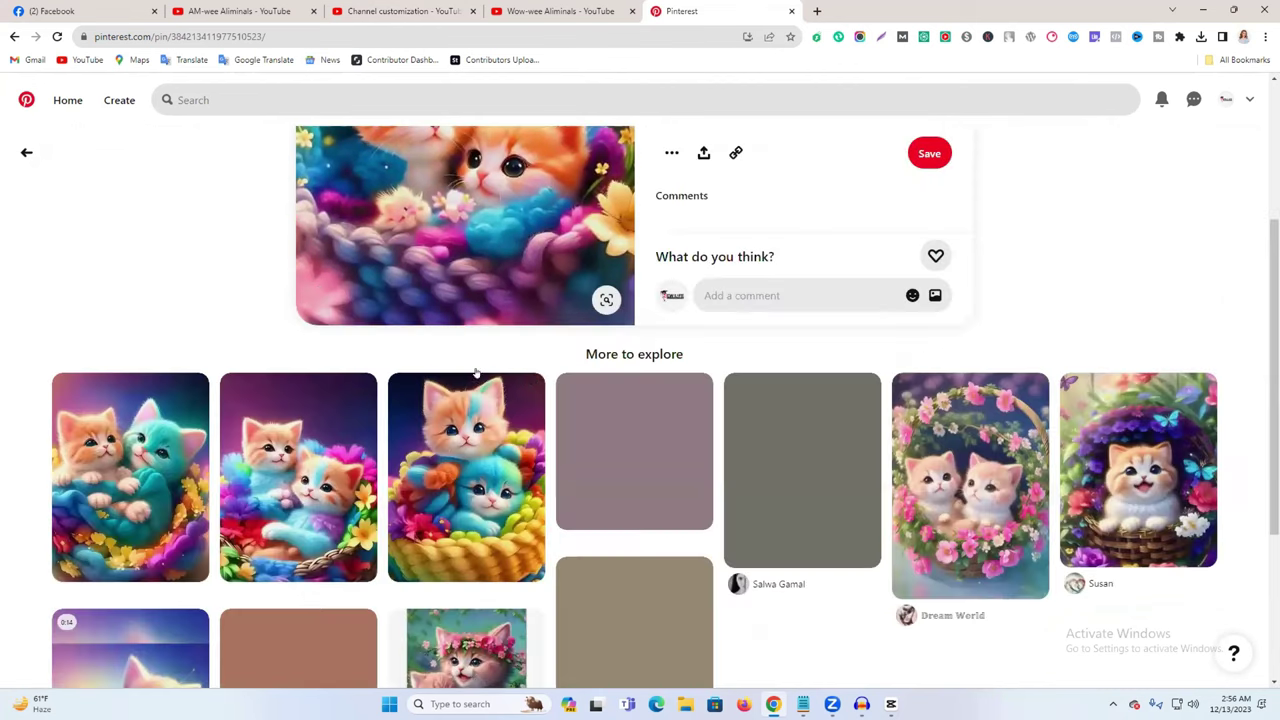
{"action": "scroll", "coordinate": [1219, 393], "scroll_direction": "down", "scroll_amount": 3}
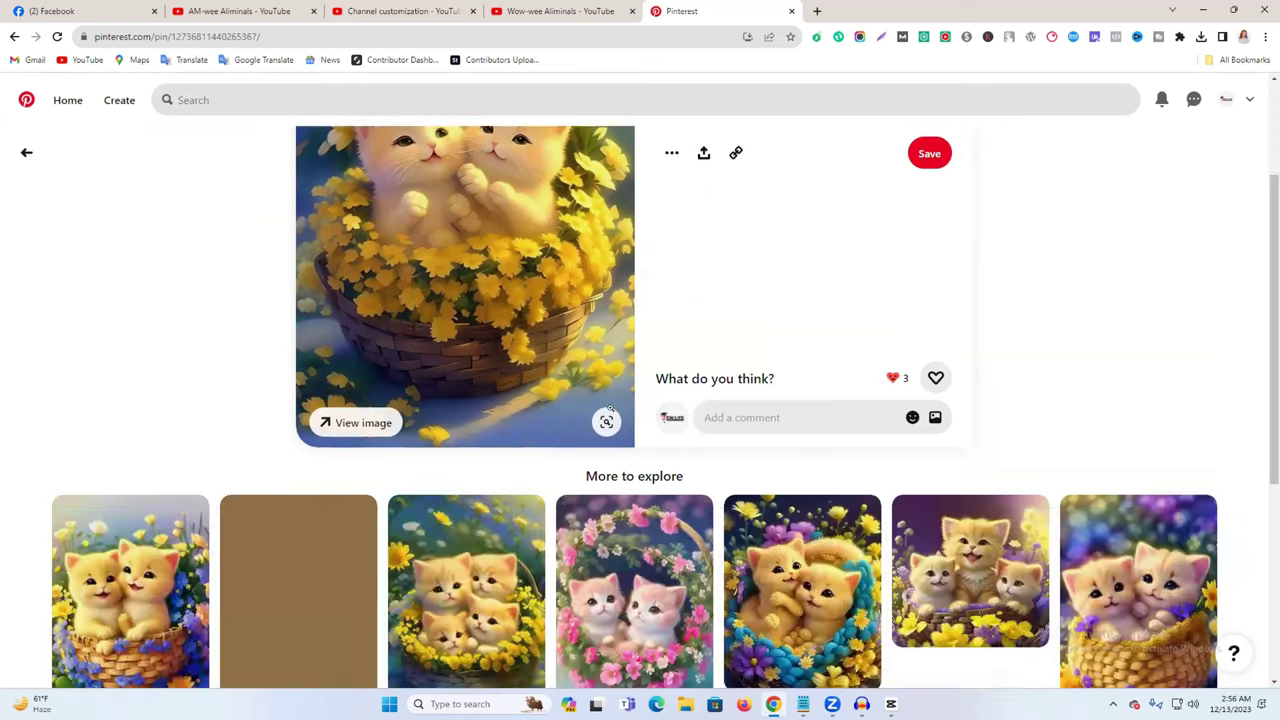
Step: Browse the related kitten images and open the pin of four yellow kittens in a basket with yellow flowers
{"action": "scroll", "coordinate": [465, 355], "scroll_direction": "down", "scroll_amount": 3}
{"action": "scroll", "coordinate": [1122, 526], "scroll_direction": "down", "scroll_amount": 3}
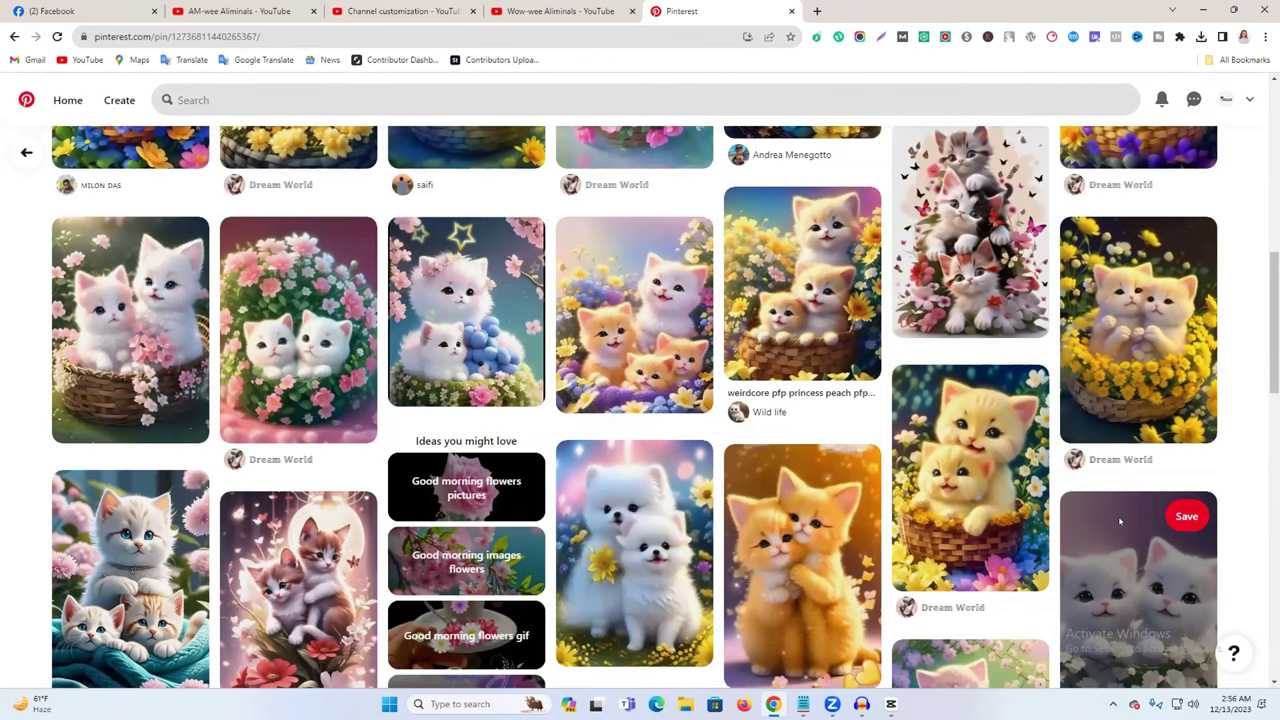
{"action": "scroll", "coordinate": [565, 477], "scroll_direction": "down", "scroll_amount": 3}
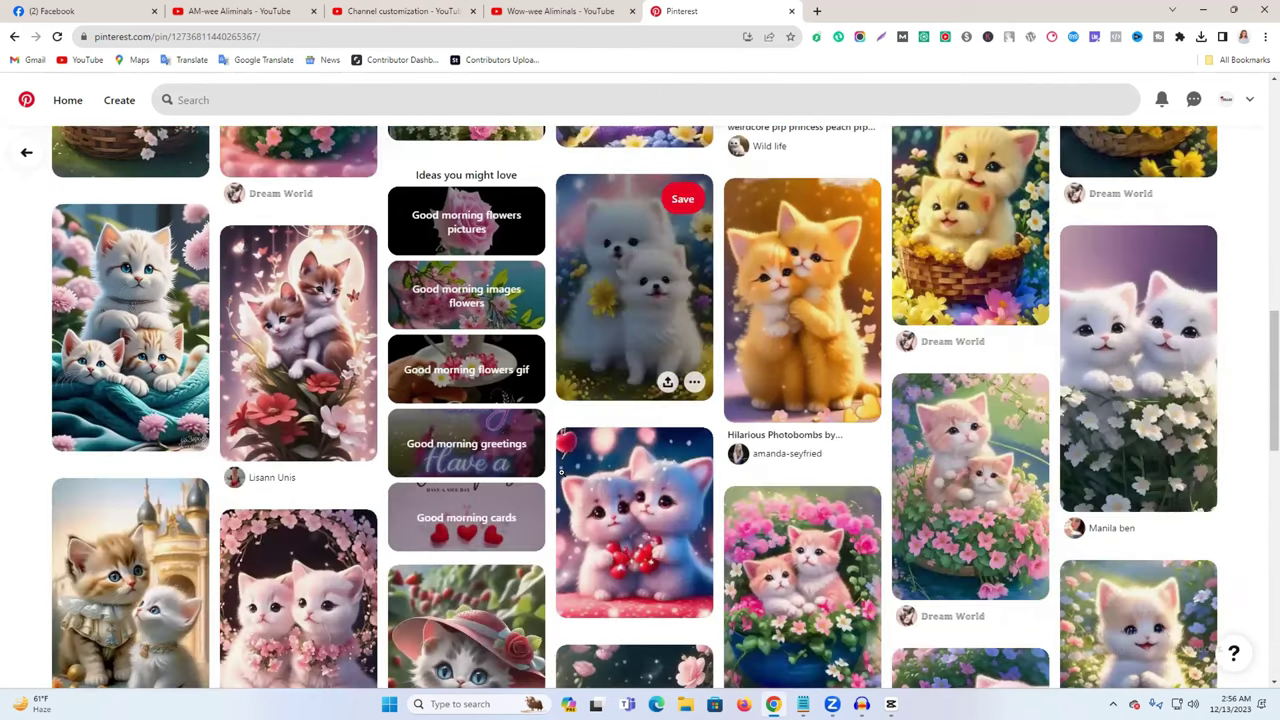
{"action": "scroll", "coordinate": [548, 414], "scroll_direction": "down", "scroll_amount": 2}
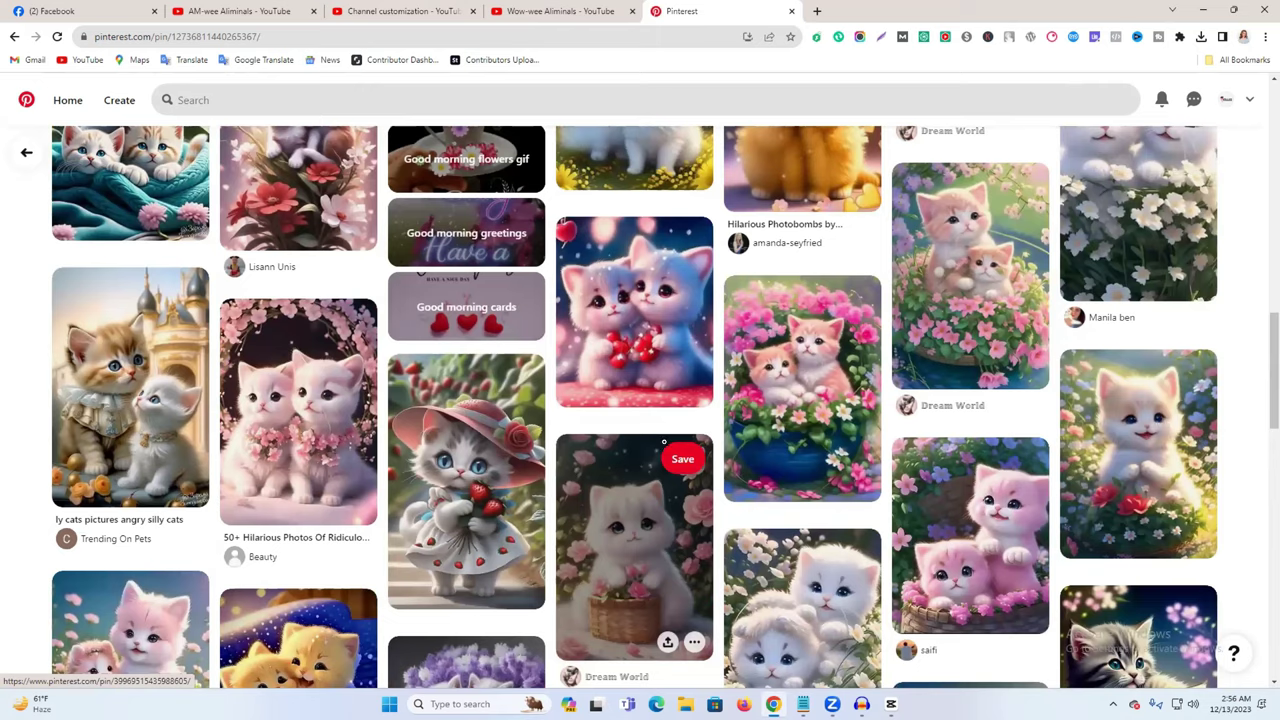
{"action": "scroll", "coordinate": [663, 441], "scroll_direction": "down", "scroll_amount": 5}
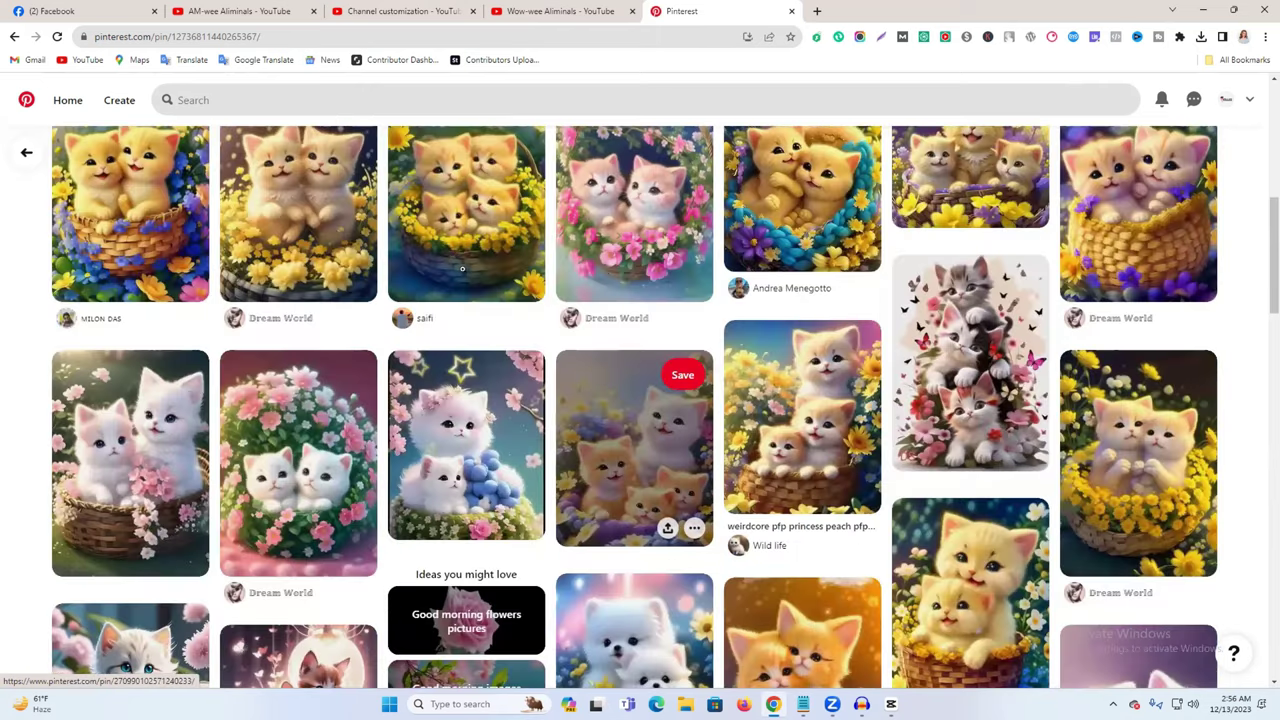
{"action": "scroll", "coordinate": [520, 275], "scroll_direction": "up", "scroll_amount": 1}
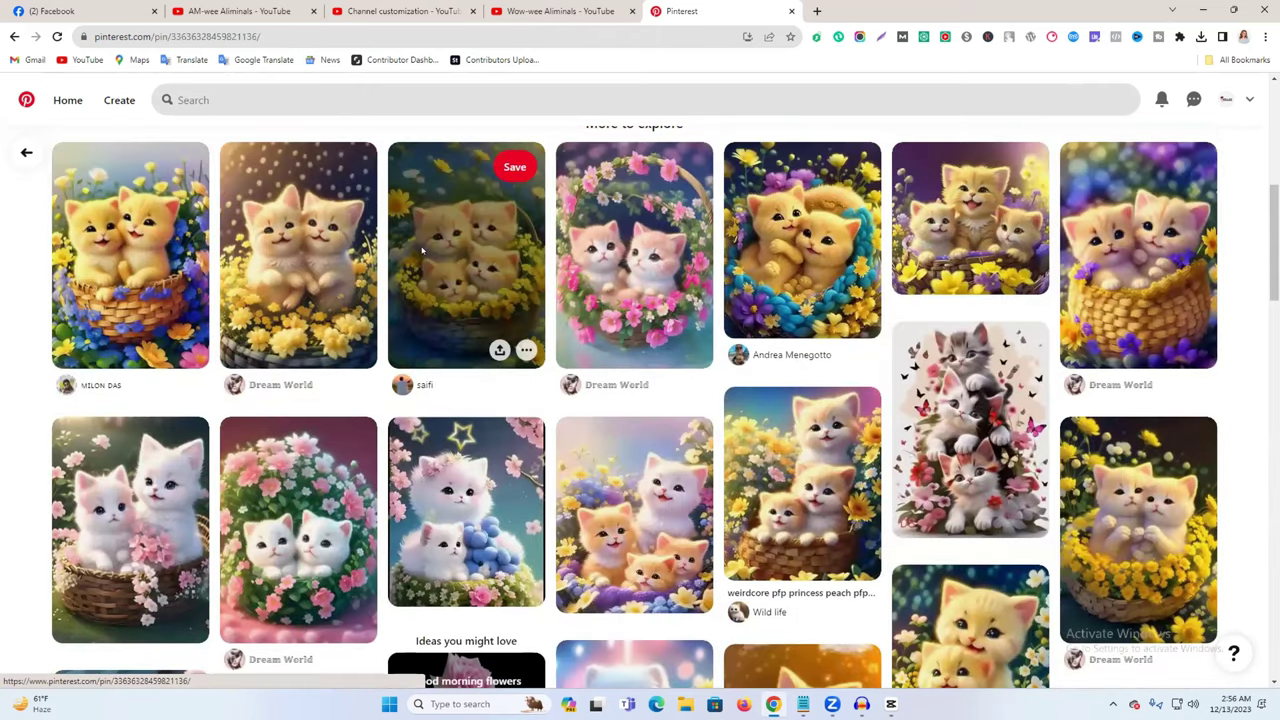
{"action": "left_click", "coordinate": [421, 252]}
{"action": "right_click", "coordinate": [427, 280]}
{"action": "left_click", "coordinate": [494, 314]}
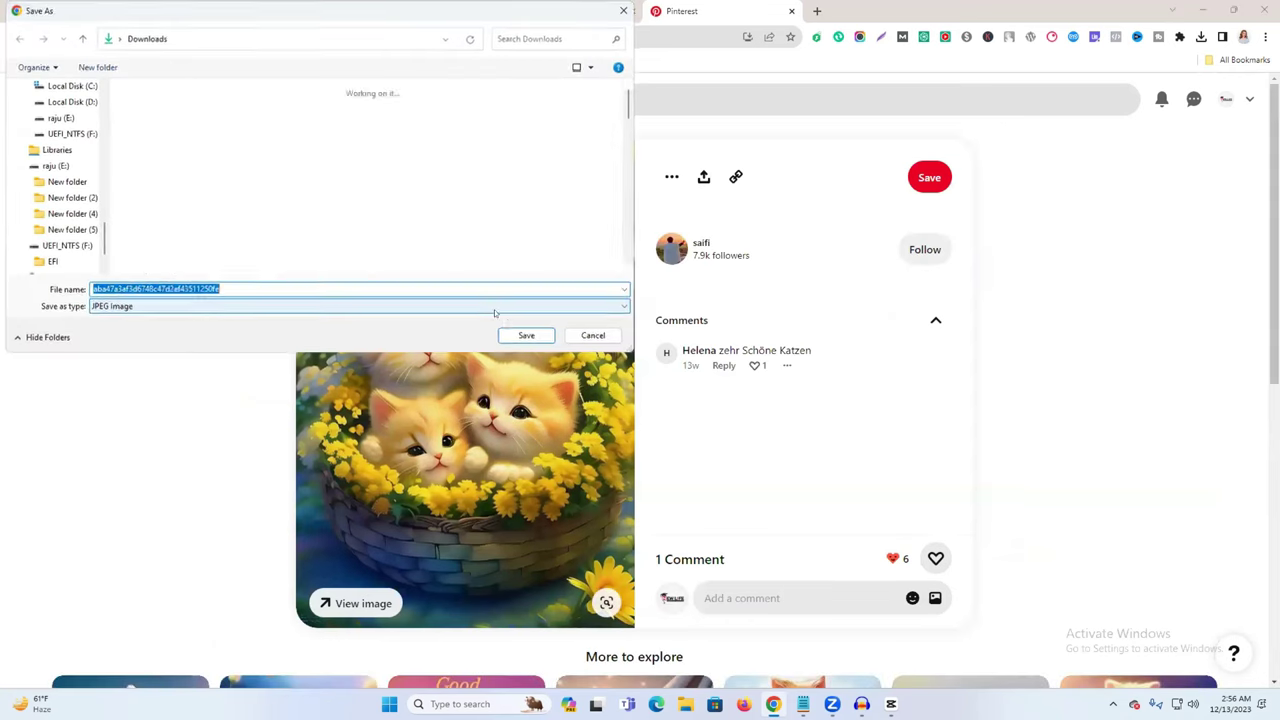
{"action": "left_click", "coordinate": [619, 9]}
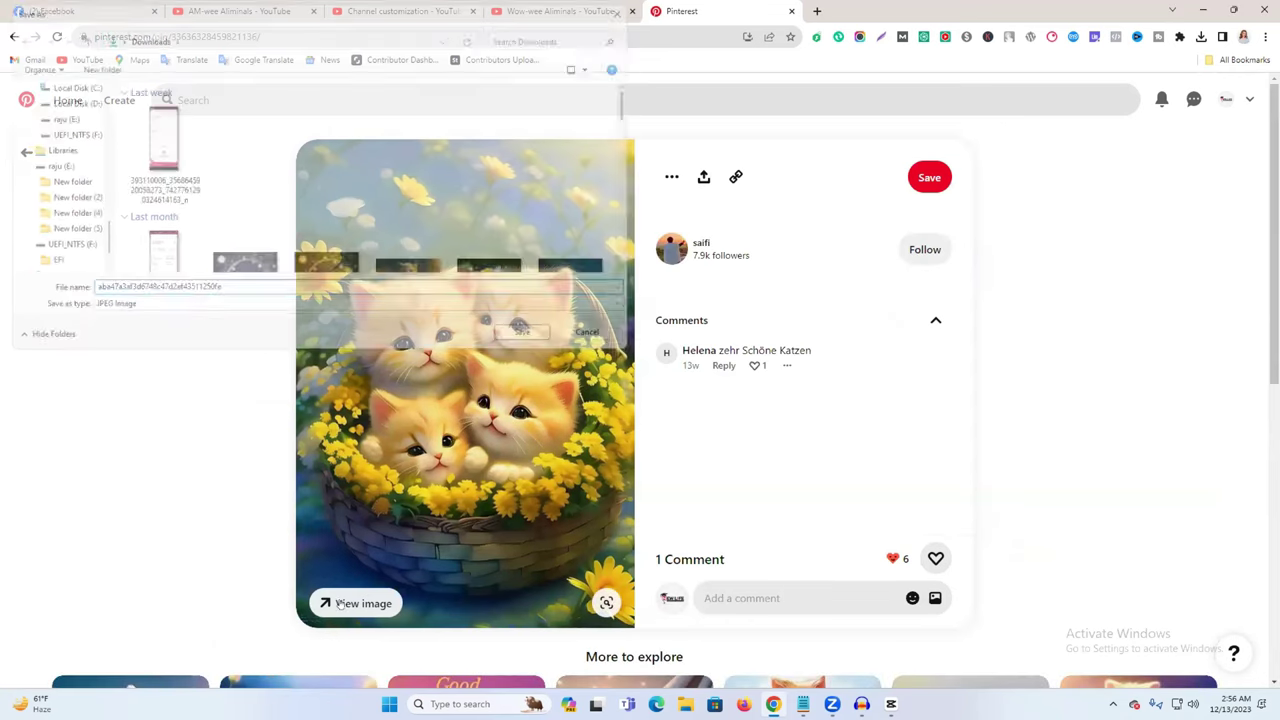
Step: Open the full-size image of the four basket kittens, save it as a JPEG in Downloads and close its tab
{"action": "left_click", "coordinate": [546, 347]}
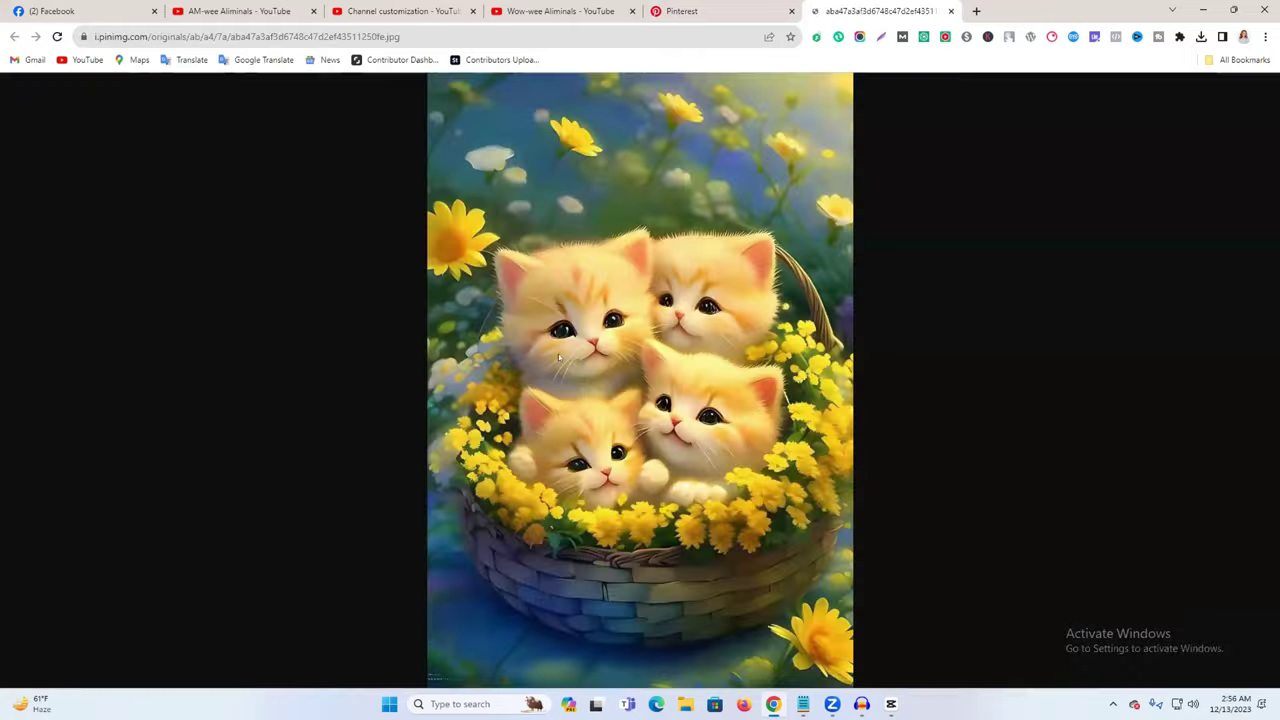
{"action": "right_click", "coordinate": [540, 330]}
{"action": "left_click", "coordinate": [612, 354]}
{"action": "left_click", "coordinate": [523, 335]}
{"action": "key", "text": "ctrl+w"}
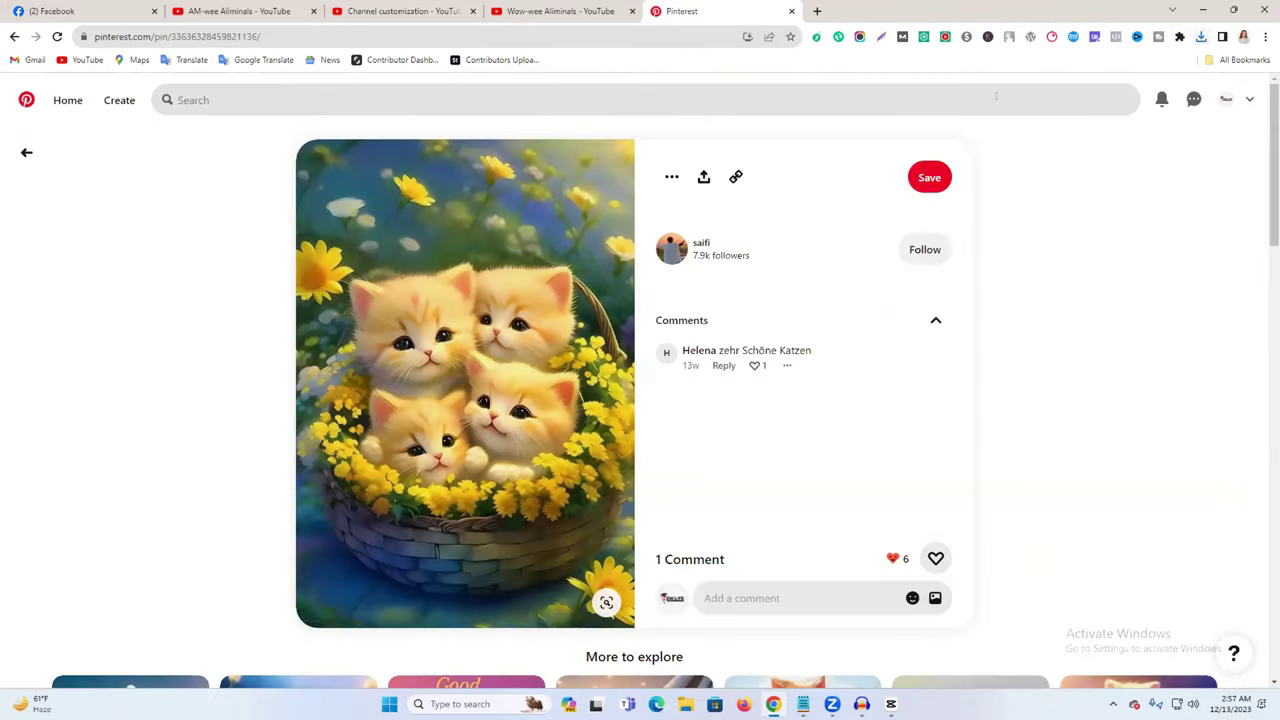
Step: Open the related pin of two yellow kittens in a basket with blue flowers and display its full-size image
{"action": "scroll", "coordinate": [814, 434], "scroll_direction": "down", "scroll_amount": 4}
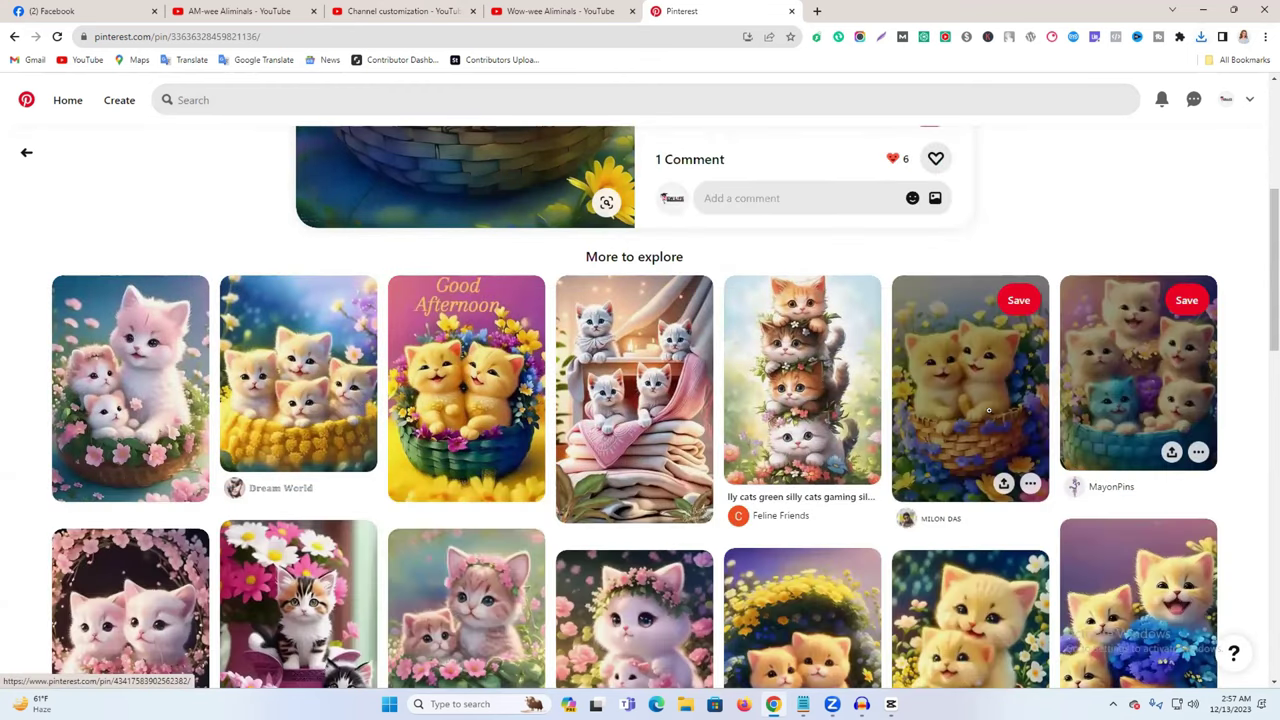
{"action": "scroll", "coordinate": [1050, 572], "scroll_direction": "up", "scroll_amount": 1}
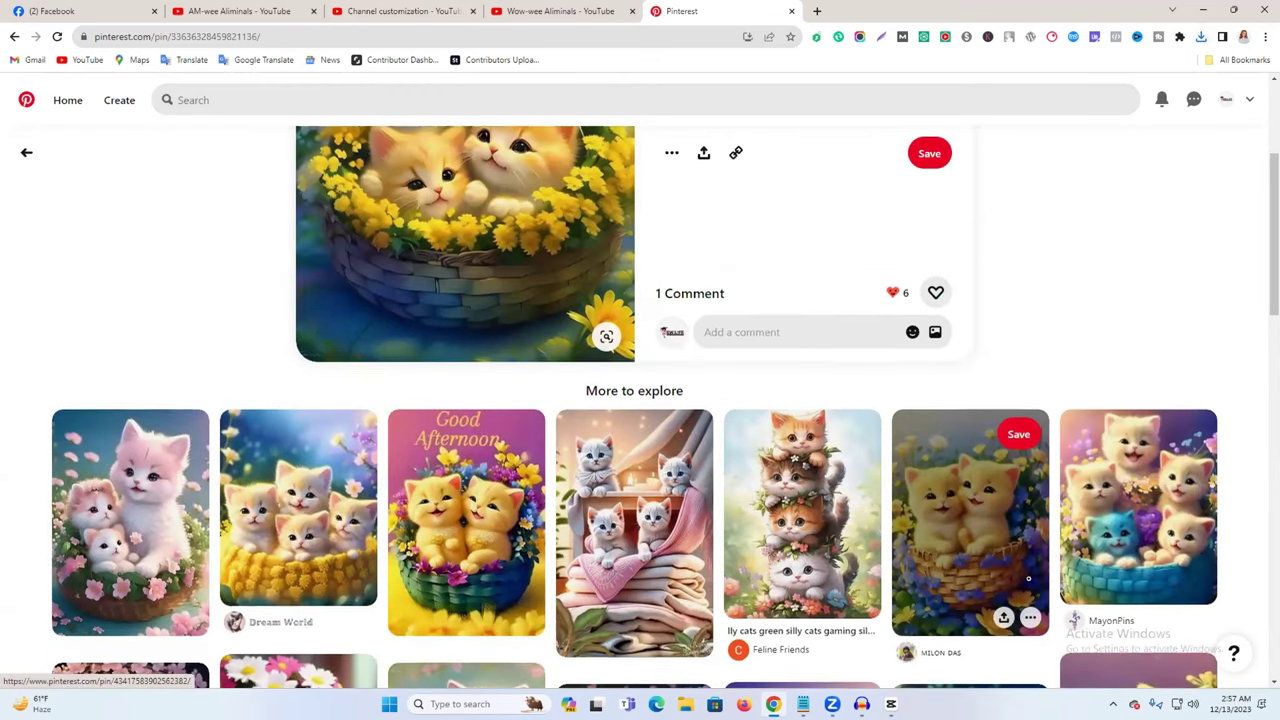
{"action": "scroll", "coordinate": [1020, 568], "scroll_direction": "up", "scroll_amount": 2}
{"action": "scroll", "coordinate": [945, 438], "scroll_direction": "down", "scroll_amount": 3}
{"action": "left_click", "coordinate": [970, 455]}
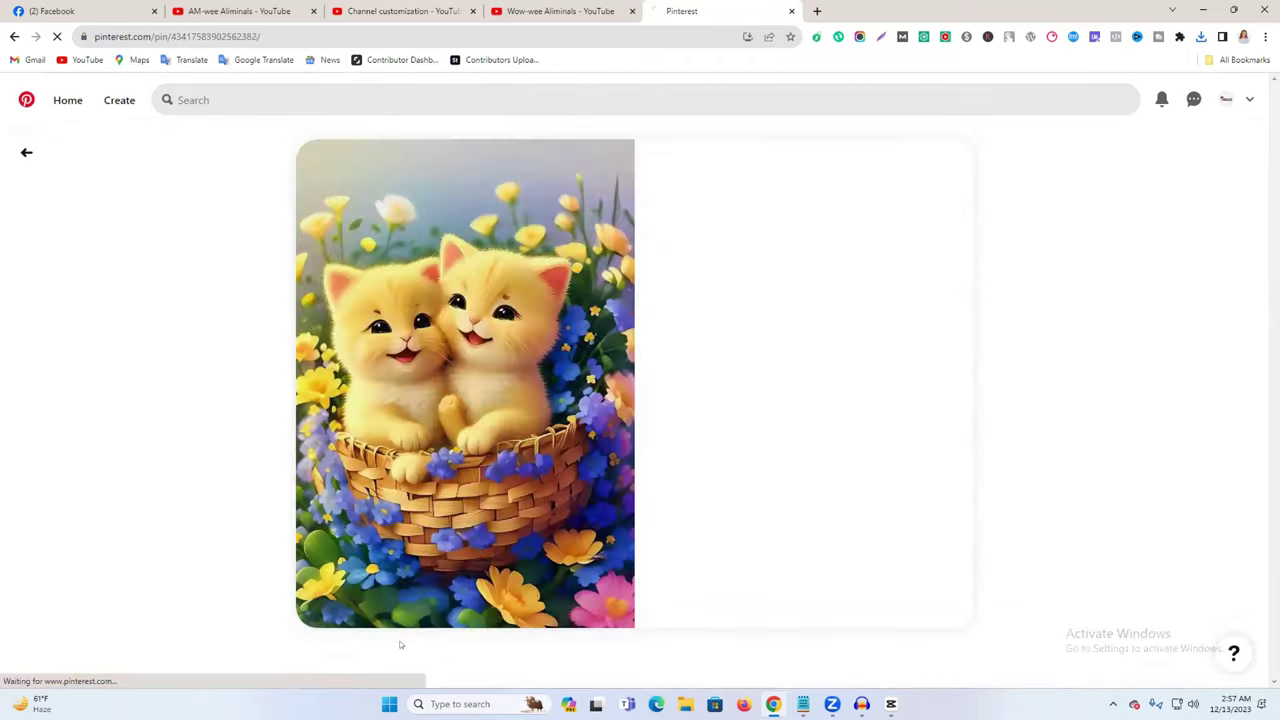
{"action": "left_click", "coordinate": [569, 361]}
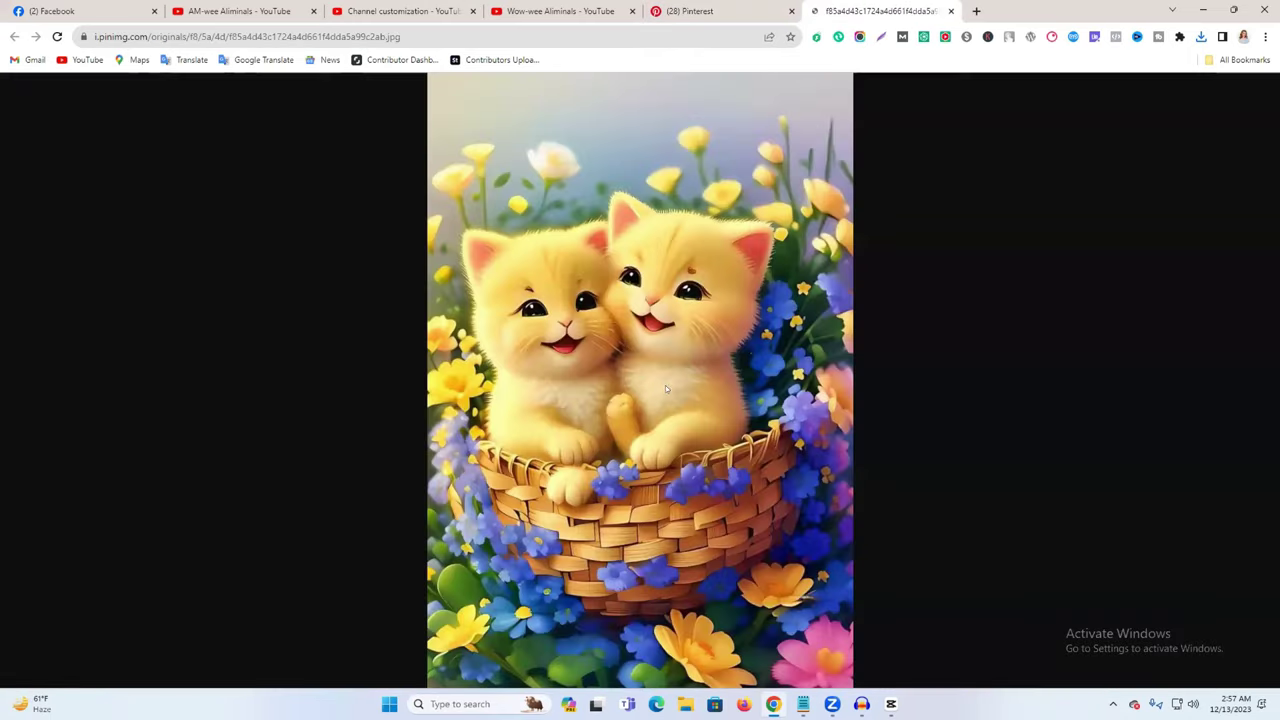
Step: Save the image of the two yellow kittens as a JPEG in Downloads and close its tab
{"action": "right_click", "coordinate": [613, 349]}
{"action": "left_click", "coordinate": [673, 377]}
{"action": "left_click", "coordinate": [532, 344]}
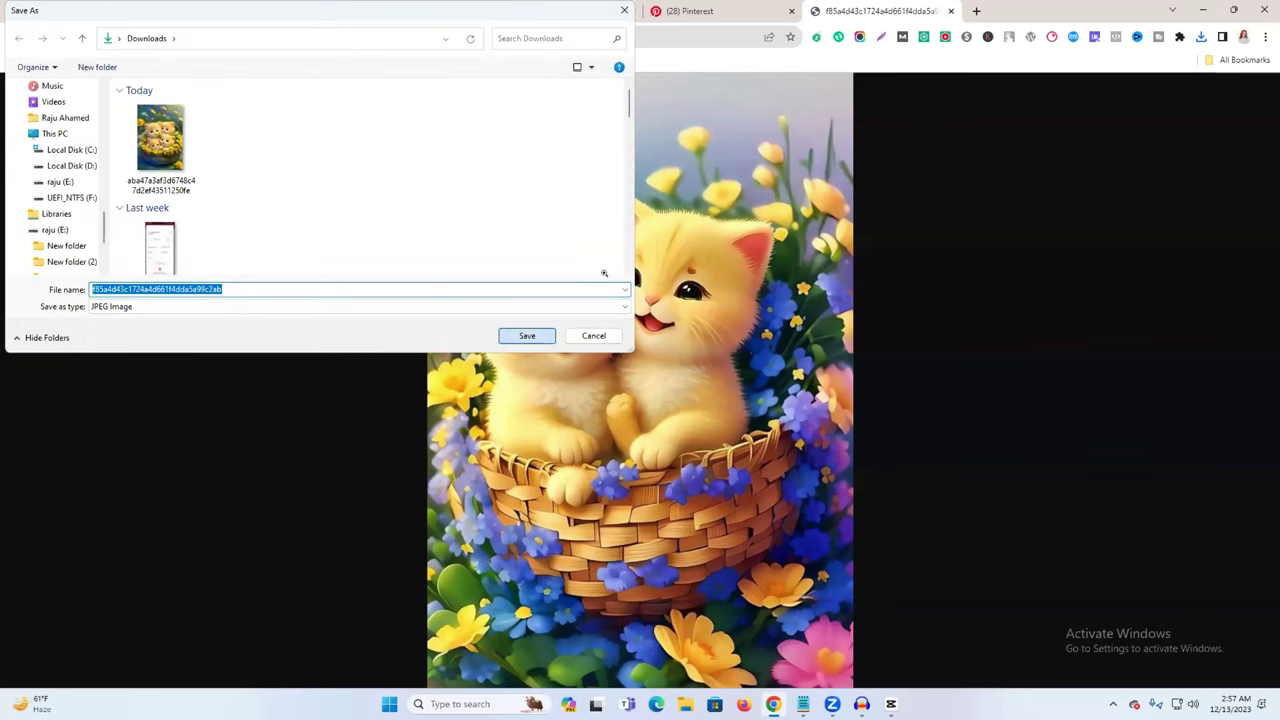
{"action": "key", "text": "Return"}
{"action": "left_click", "coordinate": [950, 11]}
Step: Open the related pin of two white kittens with pink hearts and display its full-size image
{"action": "scroll", "coordinate": [627, 379], "scroll_direction": "down", "scroll_amount": 3}
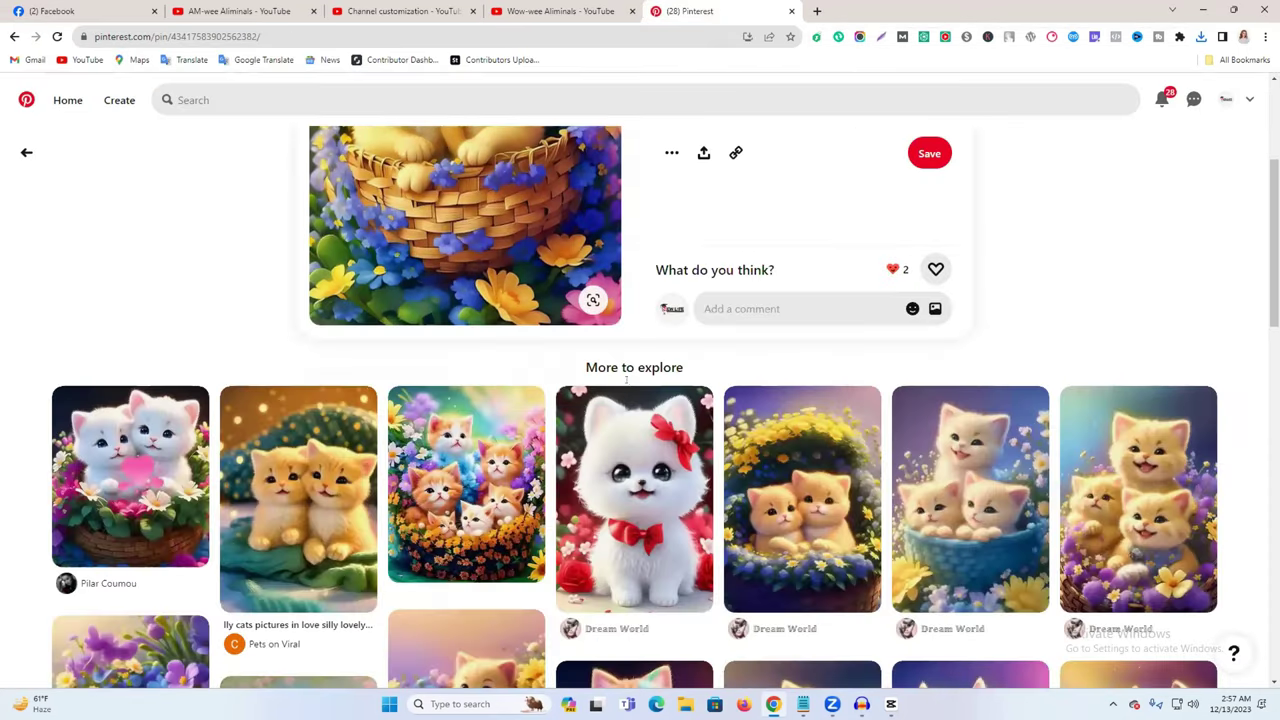
{"action": "scroll", "coordinate": [1153, 430], "scroll_direction": "down", "scroll_amount": 1}
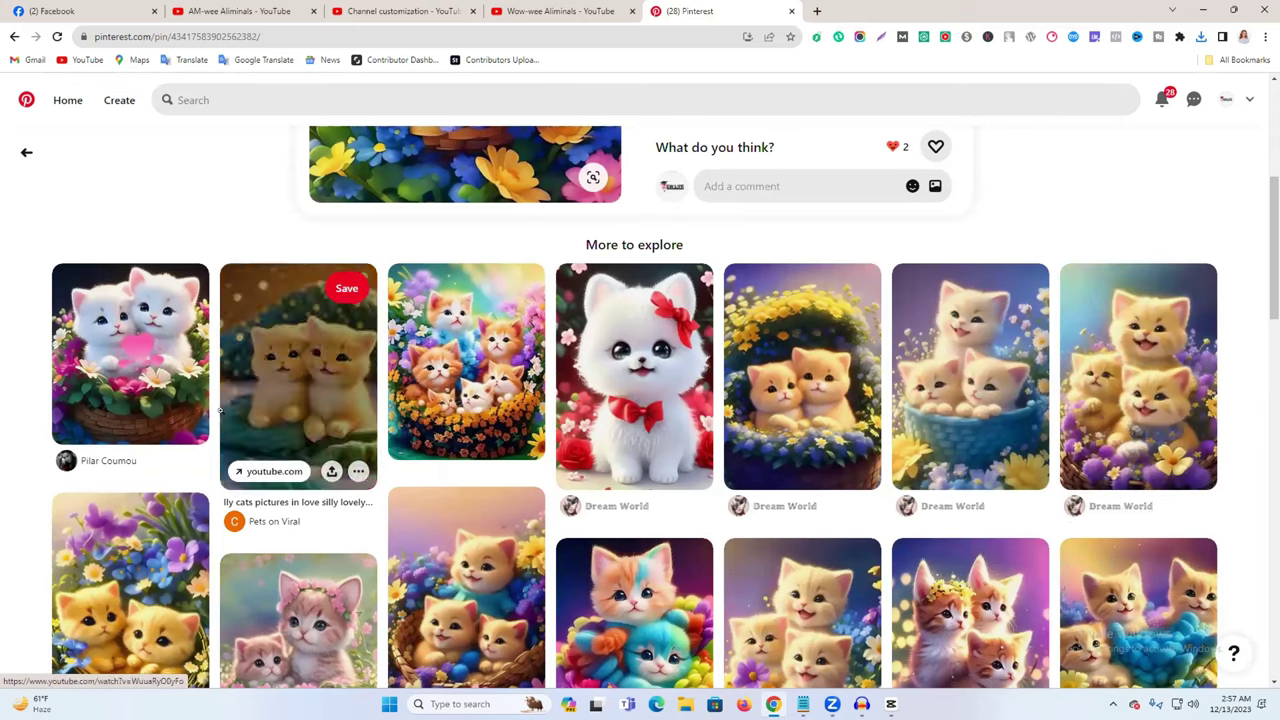
{"action": "left_click", "coordinate": [145, 348]}
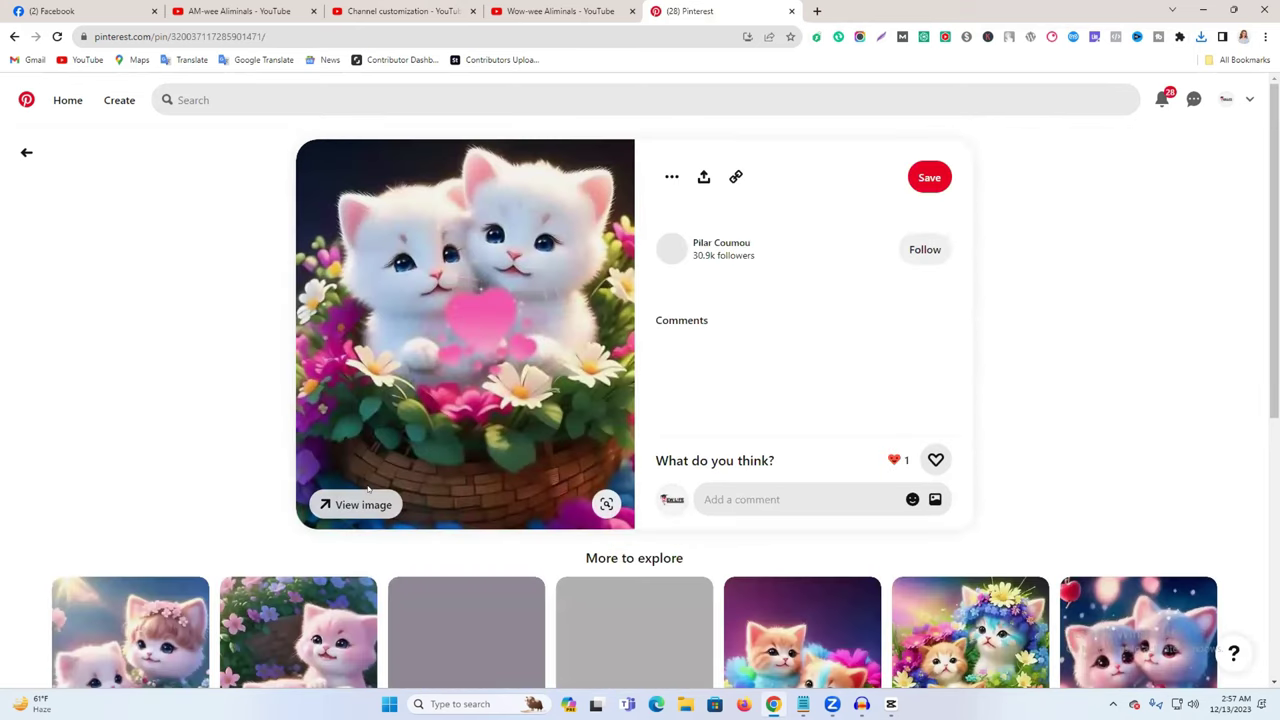
{"action": "left_click", "coordinate": [357, 503]}
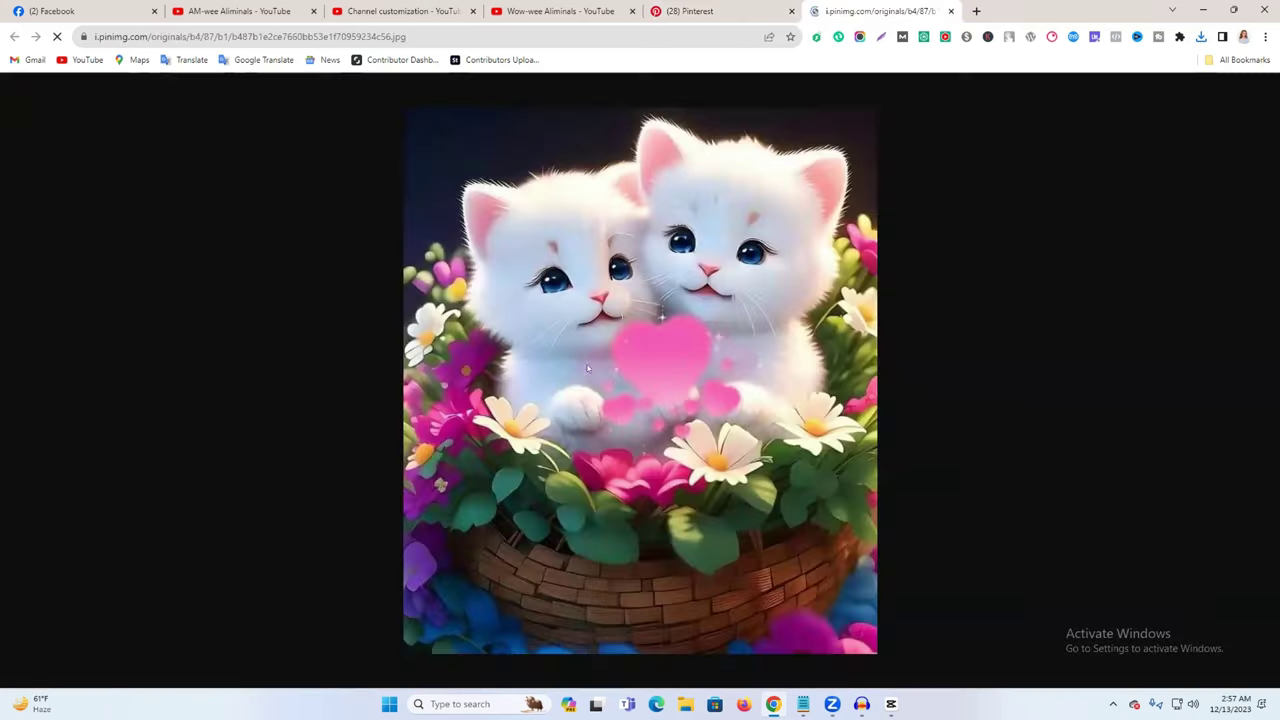
Step: Save the image of the two white kittens under its suggested name and return to the Pinterest tab
{"action": "right_click", "coordinate": [592, 360]}
{"action": "left_click", "coordinate": [655, 381]}
{"action": "left_click", "coordinate": [536, 337]}
{"action": "left_click", "coordinate": [705, 11]}
Step: Browse the related pins and open the one of a single white kitten on green leaves among pink blossoms
{"action": "scroll", "coordinate": [803, 231], "scroll_direction": "down", "scroll_amount": 4}
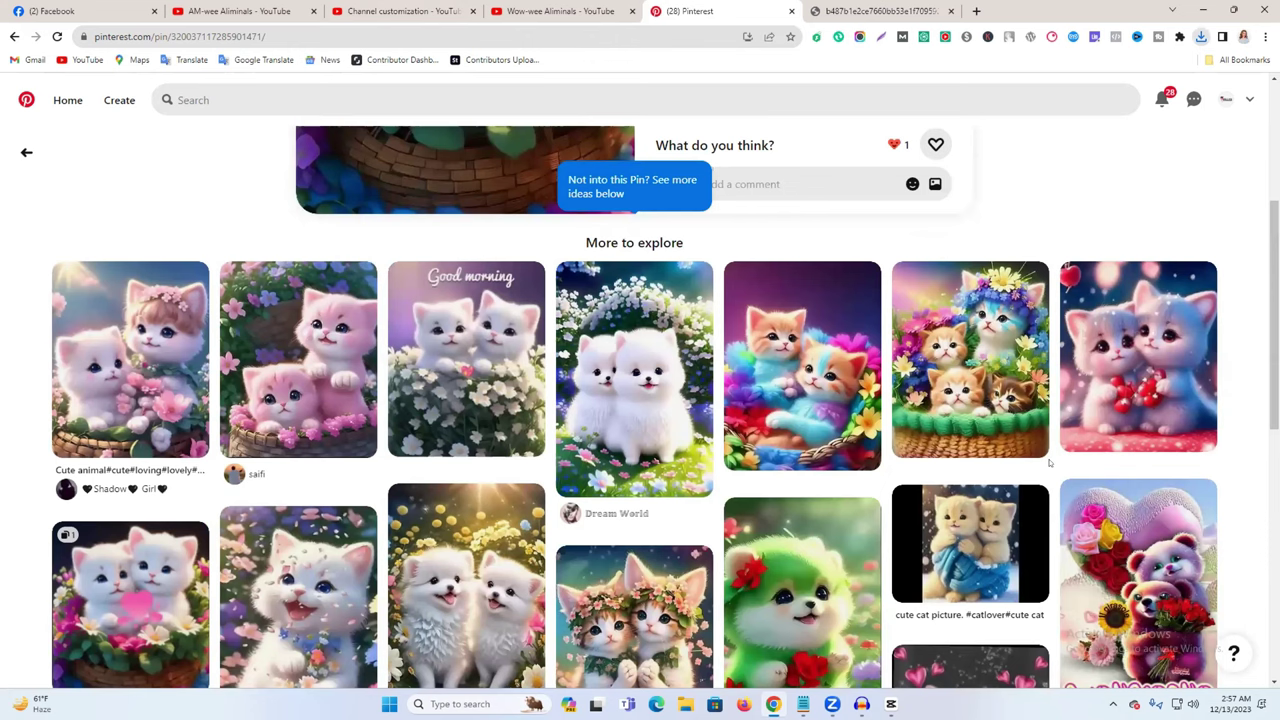
{"action": "scroll", "coordinate": [965, 412], "scroll_direction": "down", "scroll_amount": 1}
{"action": "scroll", "coordinate": [970, 420], "scroll_direction": "down", "scroll_amount": 1}
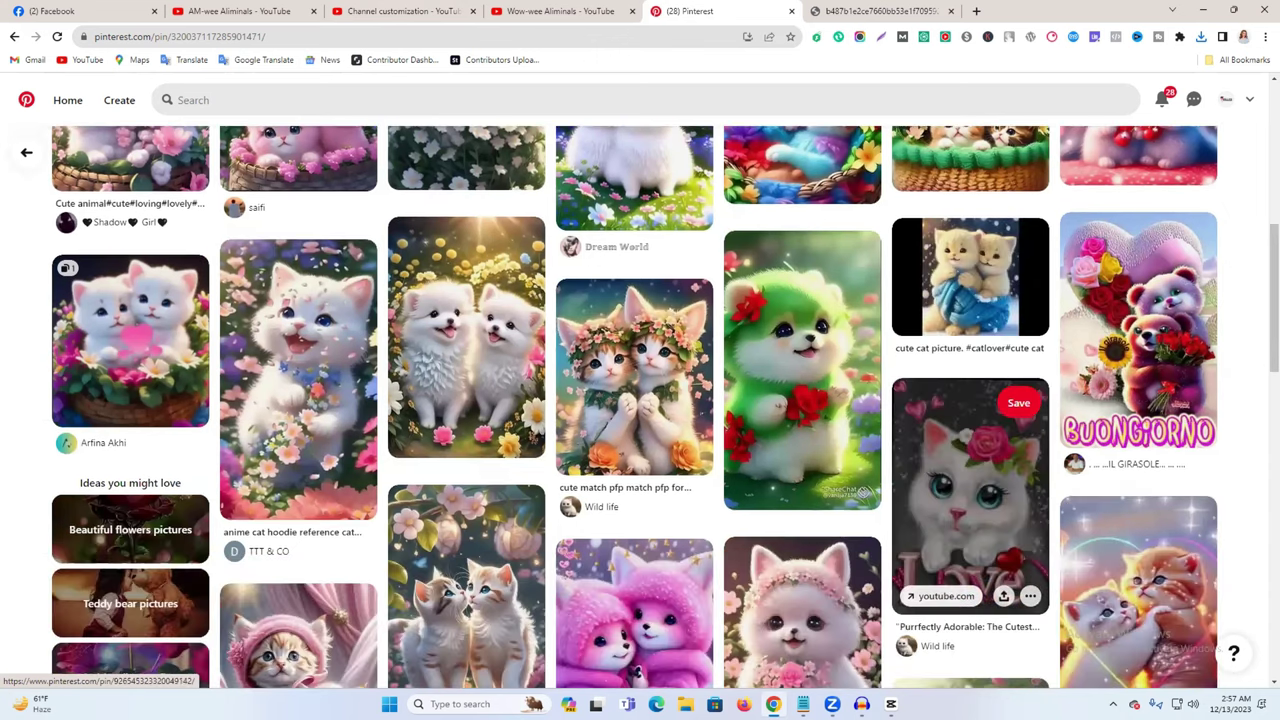
{"action": "scroll", "coordinate": [467, 381], "scroll_direction": "down", "scroll_amount": 1}
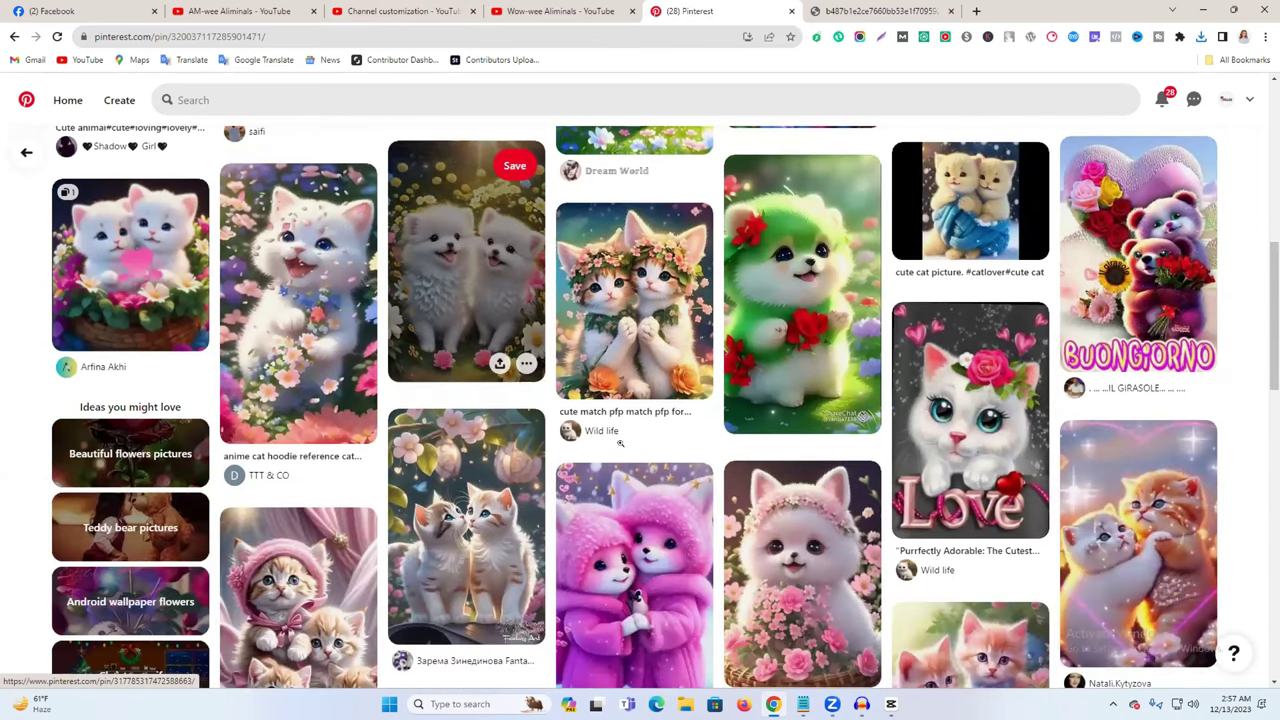
{"action": "scroll", "coordinate": [620, 443], "scroll_direction": "down", "scroll_amount": 1}
{"action": "scroll", "coordinate": [706, 476], "scroll_direction": "down", "scroll_amount": 2}
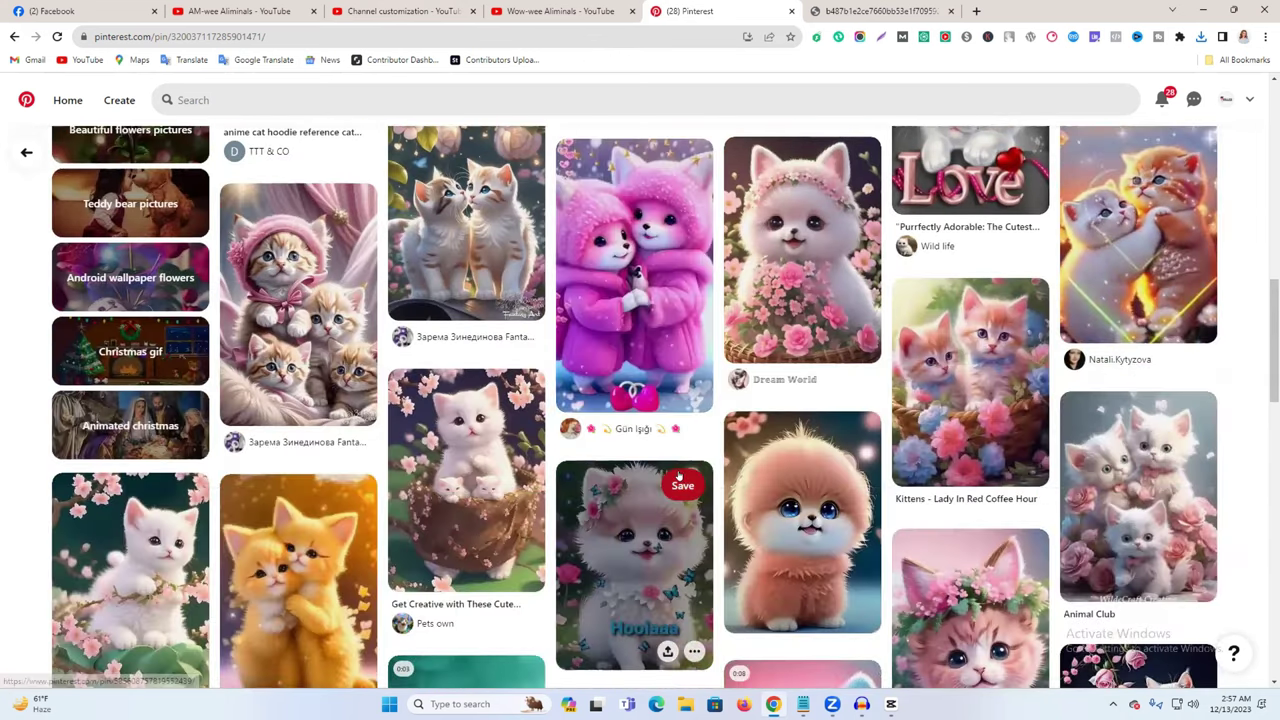
{"action": "scroll", "coordinate": [164, 322], "scroll_direction": "down", "scroll_amount": 3}
{"action": "left_click", "coordinate": [157, 316]}
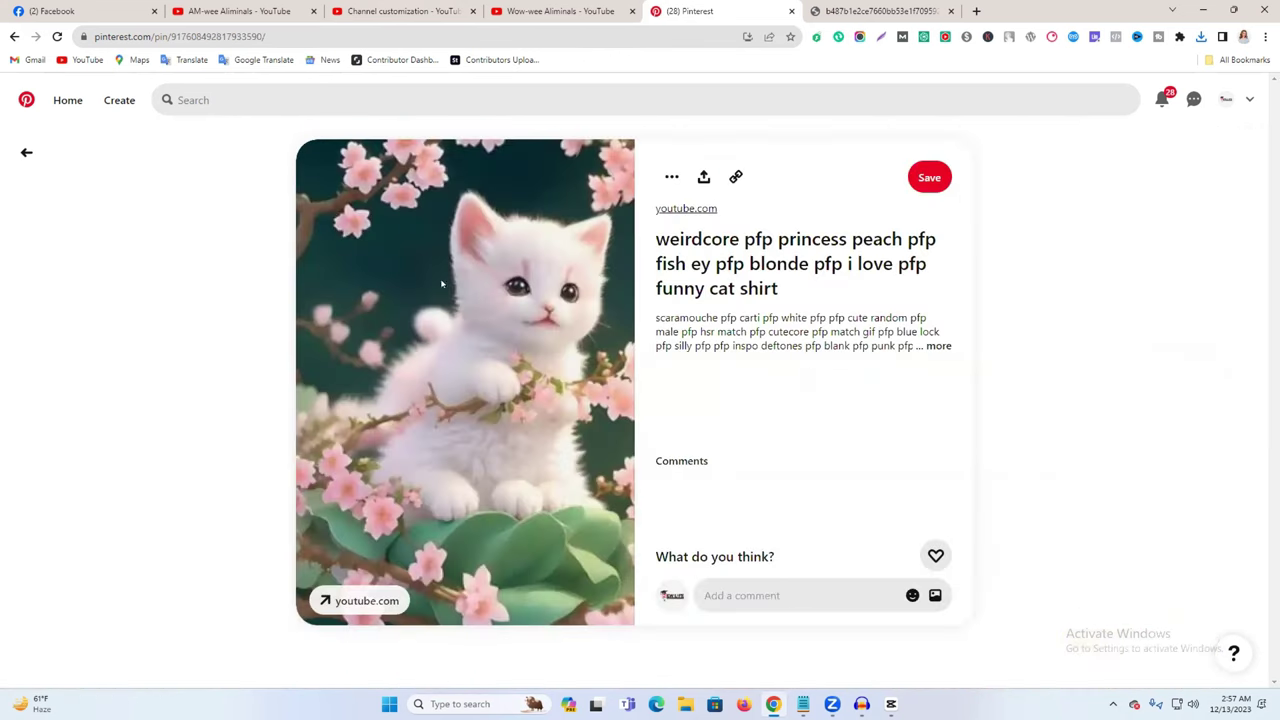
Step: Save the image of the white kitten among pink blossoms as a JPEG in Downloads
{"action": "right_click", "coordinate": [444, 280]}
{"action": "left_click", "coordinate": [485, 306]}
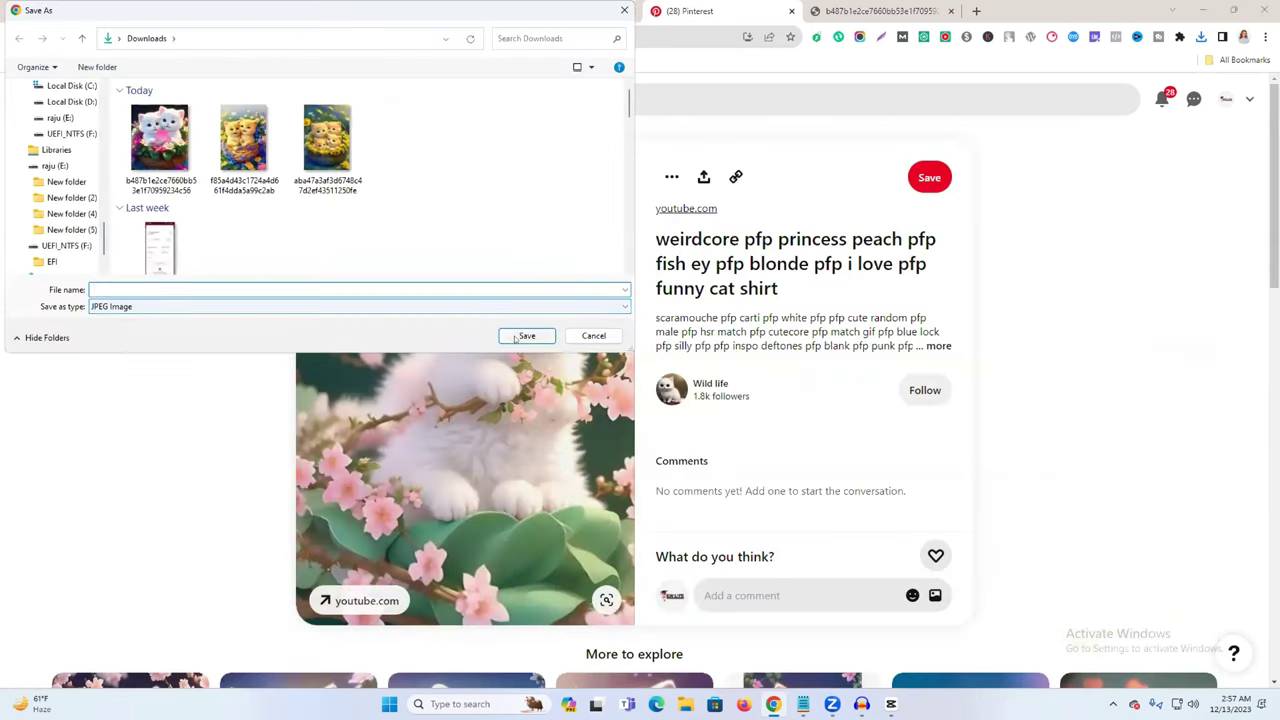
{"action": "left_click", "coordinate": [515, 341]}
Step: Open the related pin of the white kitten in a brown basket and save its image under the suggested name
{"action": "scroll", "coordinate": [515, 345], "scroll_direction": "down", "scroll_amount": 3}
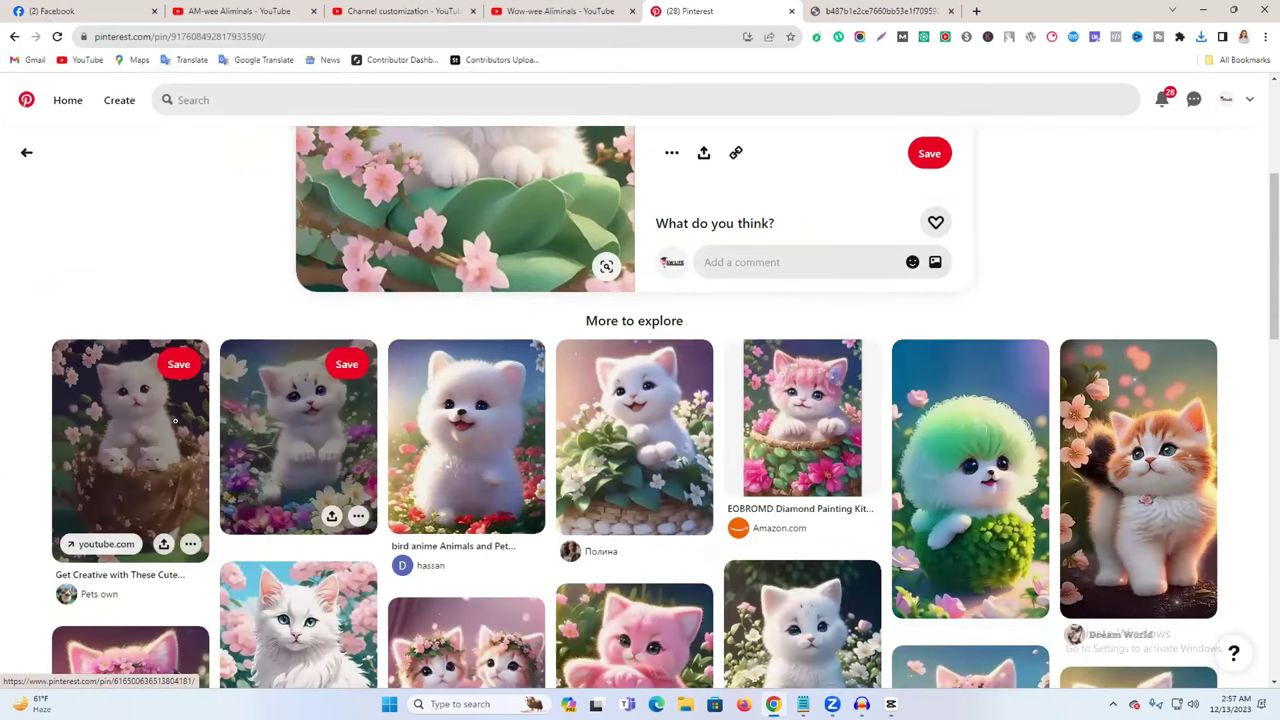
{"action": "left_click", "coordinate": [130, 450]}
{"action": "right_click", "coordinate": [484, 278]}
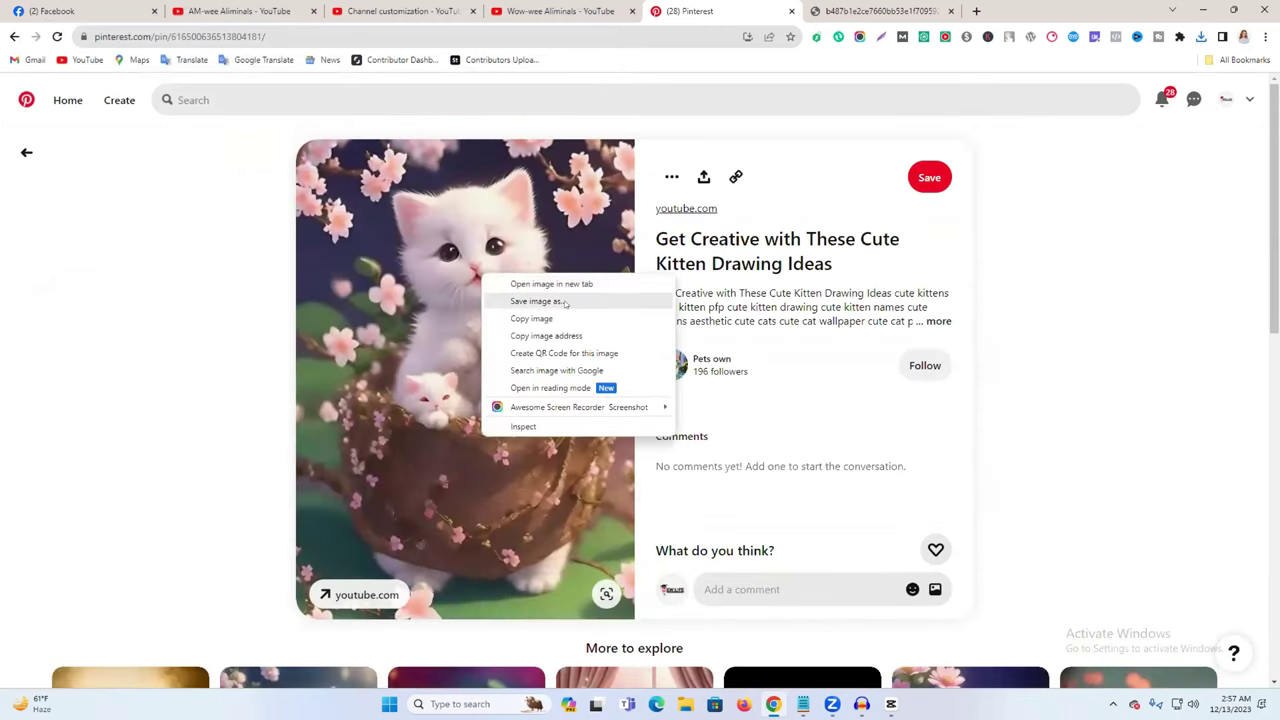
{"action": "left_click", "coordinate": [556, 302]}
{"action": "key", "text": "Return"}
Step: Open the related pin of two white kittens in a basket with red flowers and save its image under the suggested name
{"action": "scroll", "coordinate": [554, 403], "scroll_direction": "down", "scroll_amount": 2}
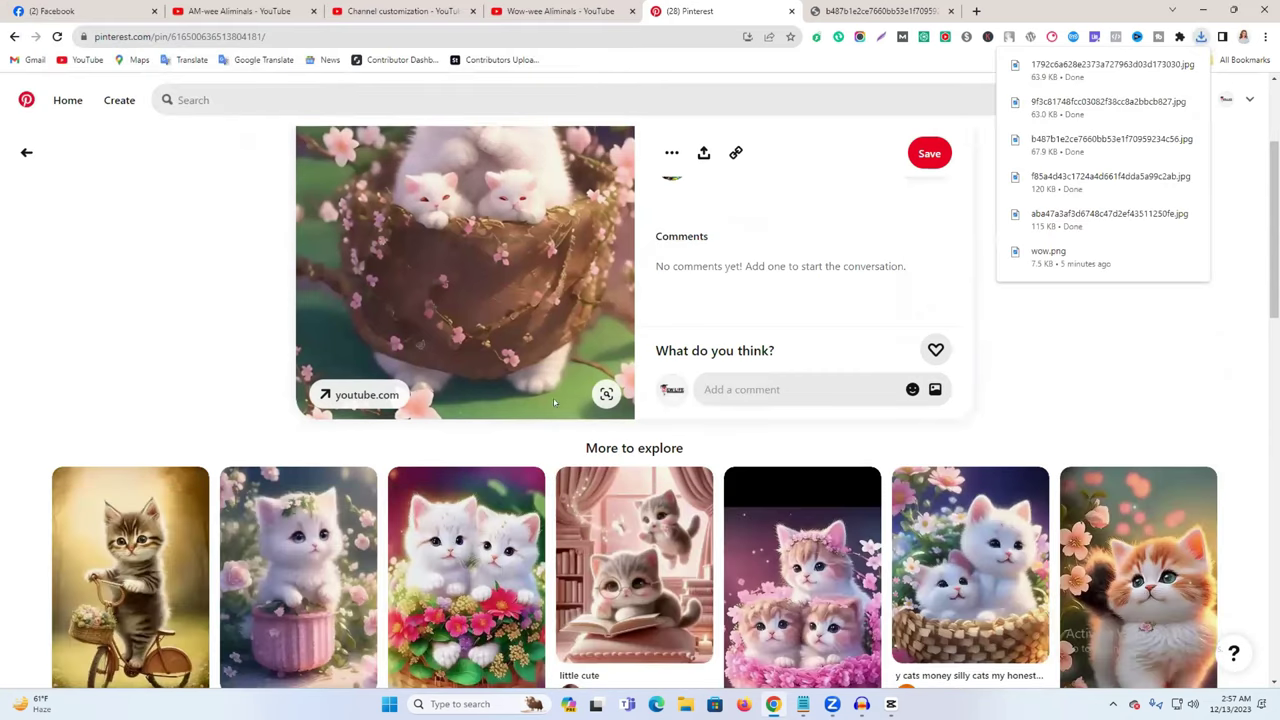
{"action": "scroll", "coordinate": [486, 387], "scroll_direction": "down", "scroll_amount": 3}
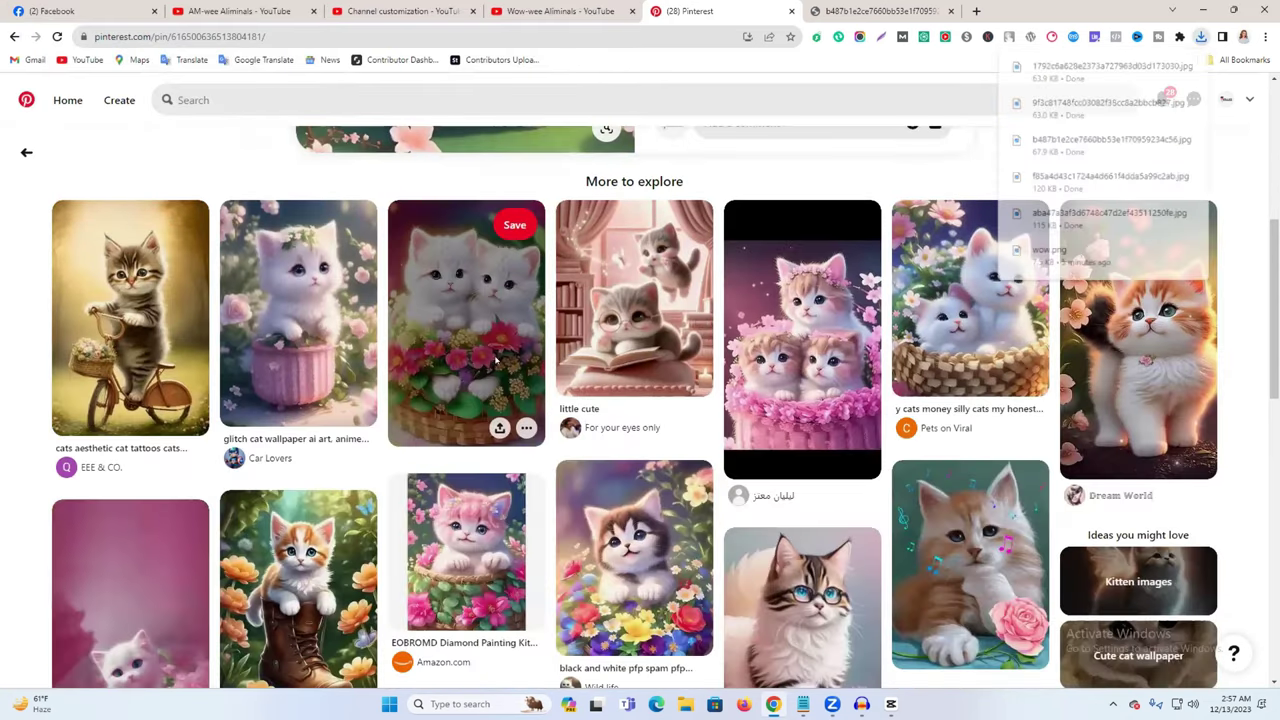
{"action": "left_click", "coordinate": [496, 361]}
{"action": "right_click", "coordinate": [457, 329]}
{"action": "left_click", "coordinate": [528, 354]}
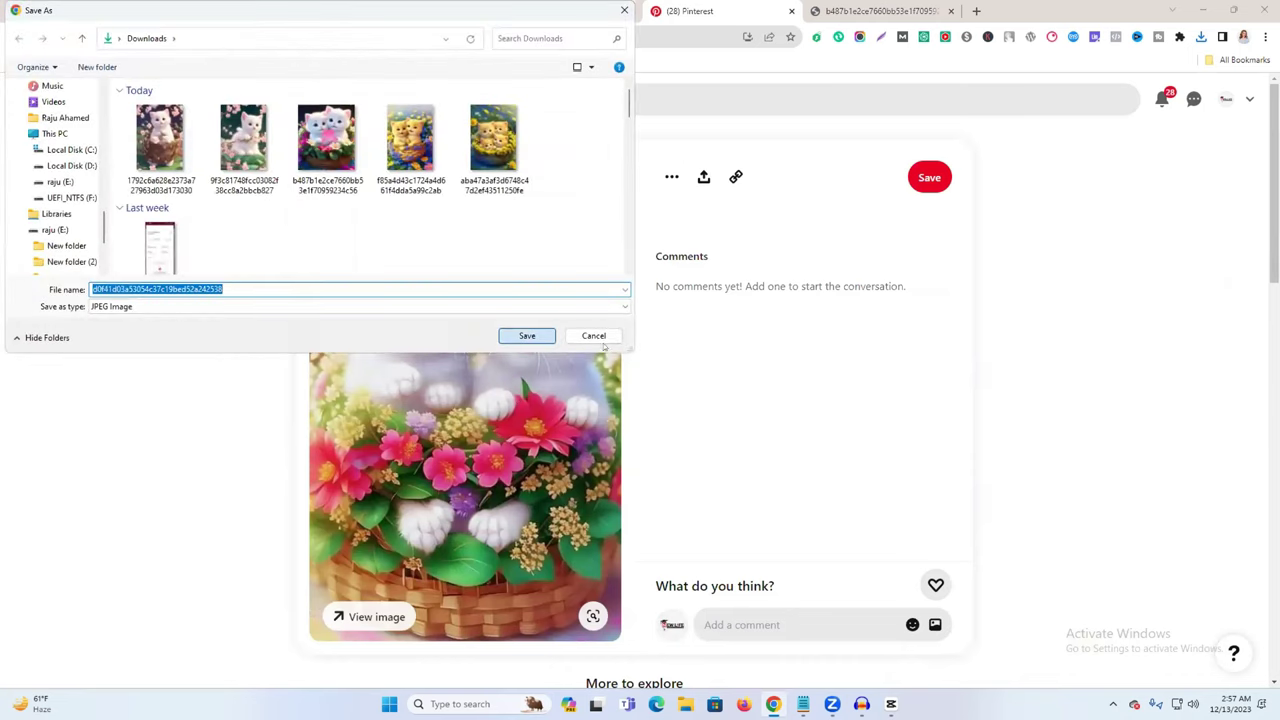
{"action": "left_click", "coordinate": [598, 337]}
Step: Close the finished browser tabs, switch to CapCut and open the media import for project 1213
{"action": "left_click", "coordinate": [791, 11]}
{"action": "left_click", "coordinate": [632, 11]}
{"action": "left_click", "coordinate": [632, 11]}
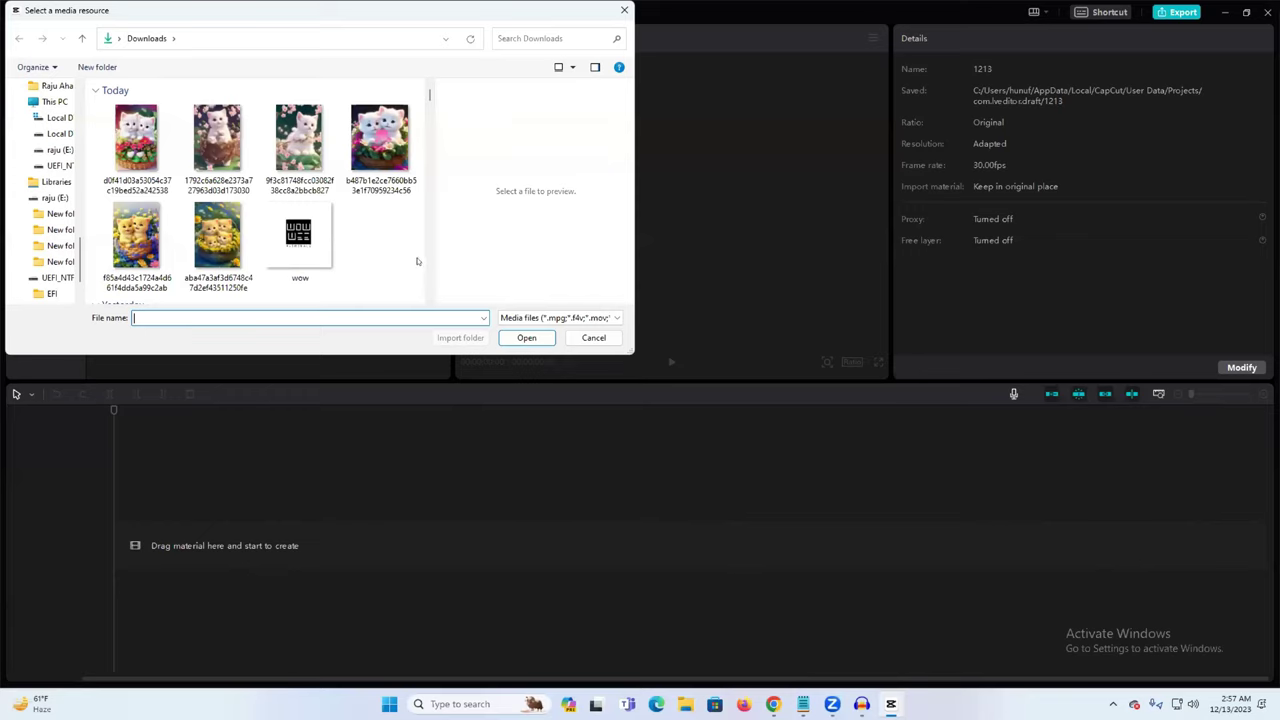
{"action": "left_click_drag", "start_coordinate": [95, 100], "coordinate": [481, 365]}
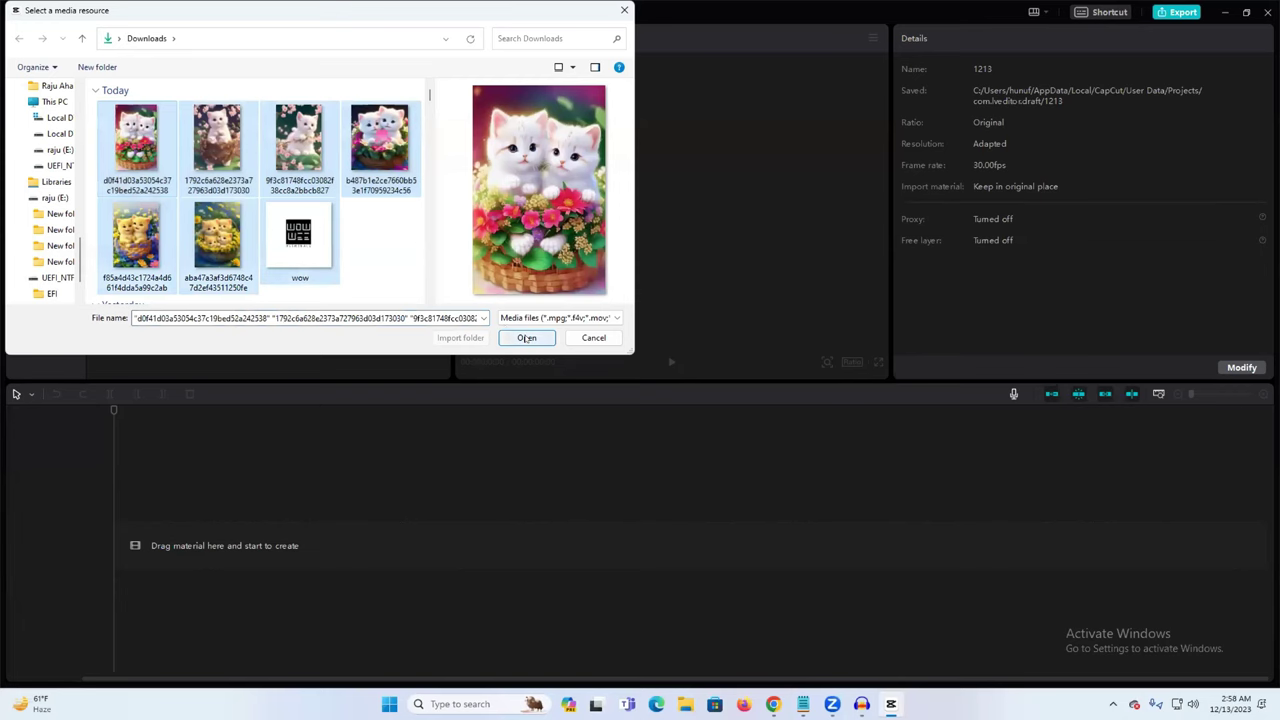
{"action": "left_click", "coordinate": [526, 338]}
{"action": "right_click", "coordinate": [158, 284]}
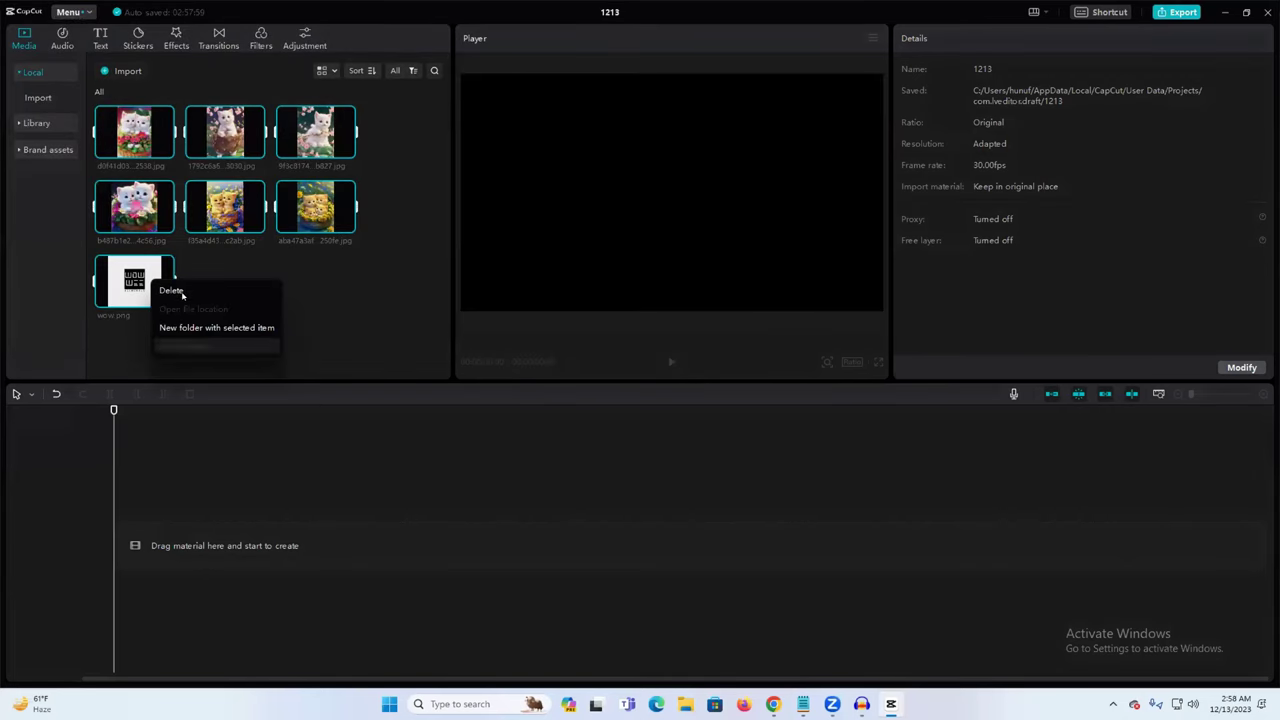
{"action": "left_click", "coordinate": [246, 293]}
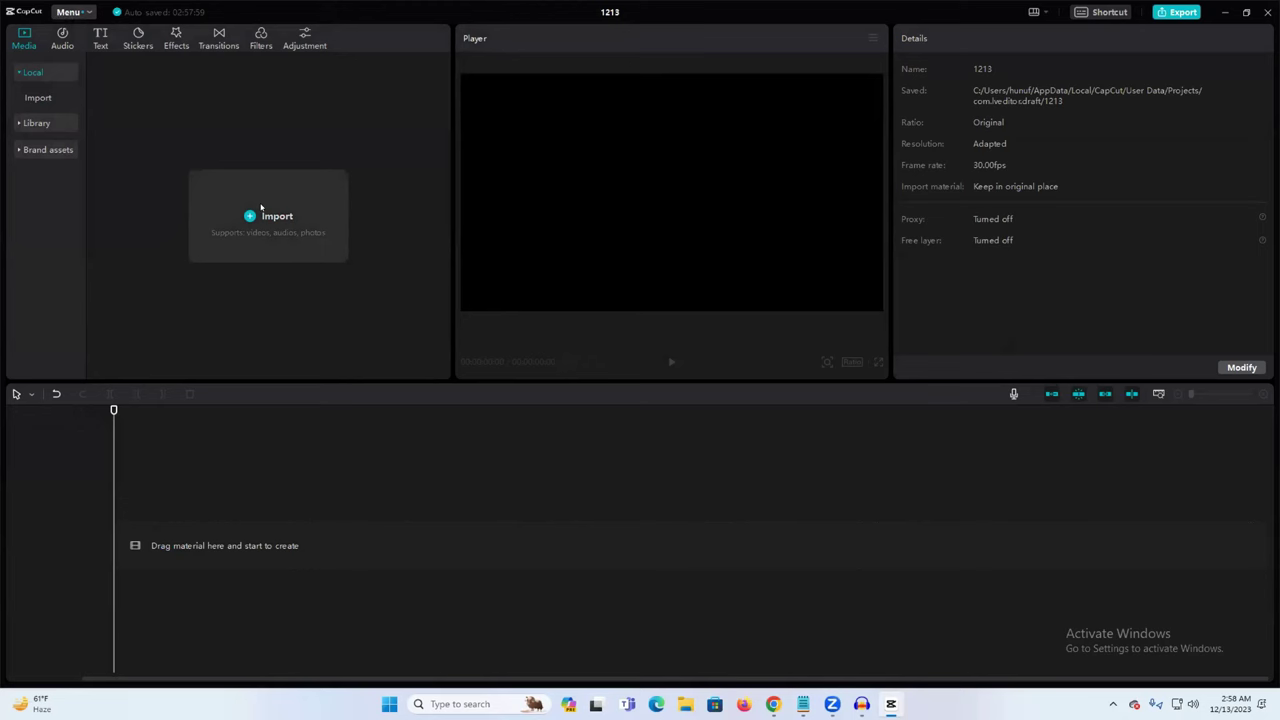
Step: Import the six downloaded cat images from Downloads into the project media, without the wow logo
{"action": "left_click", "coordinate": [265, 212]}
{"action": "left_click_drag", "start_coordinate": [388, 253], "coordinate": [100, 100]}
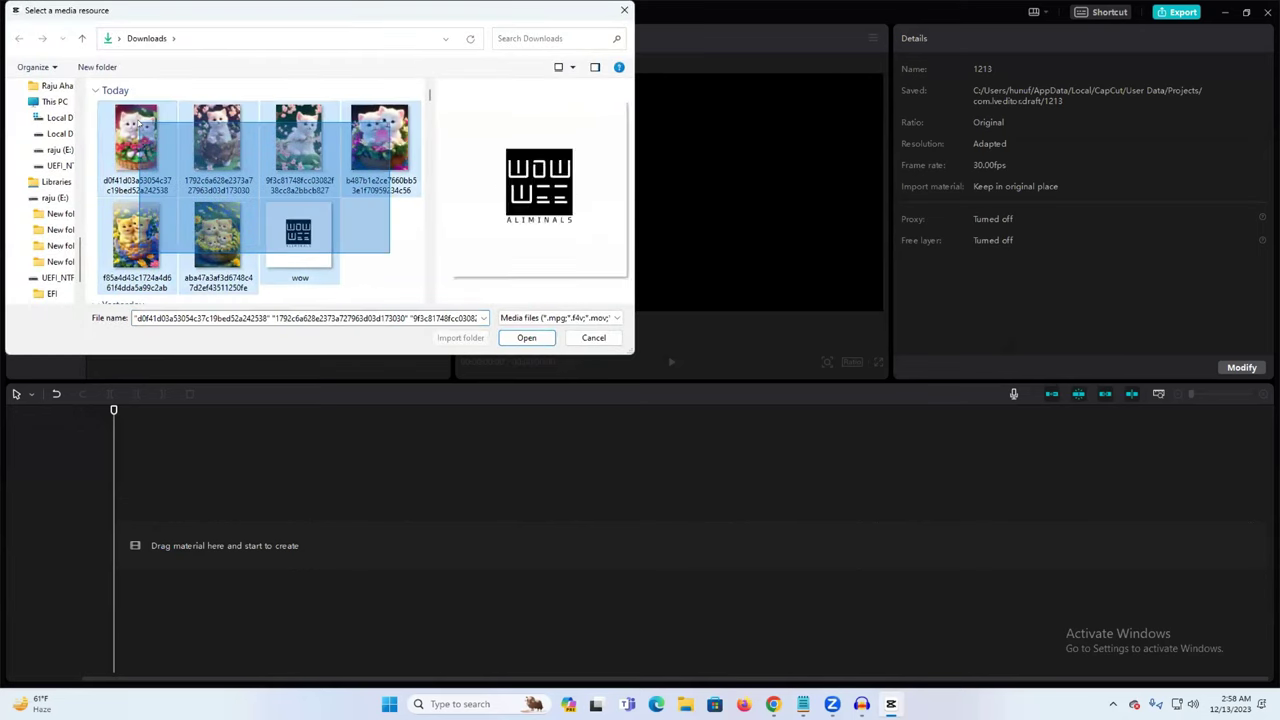
{"action": "left_click", "coordinate": [505, 340]}
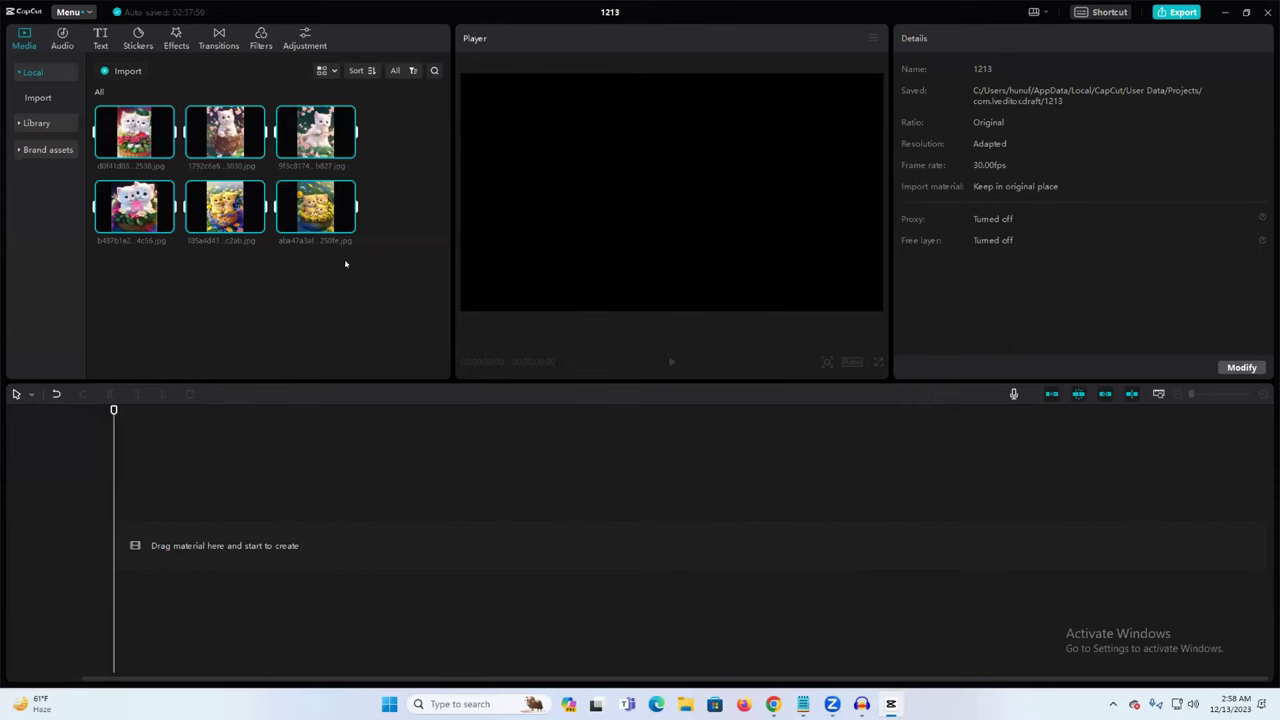
Step: Place the six cat images in sequence on the timeline and shorten them together to a total of 18 seconds
{"action": "left_click_drag", "start_coordinate": [291, 222], "coordinate": [426, 550]}
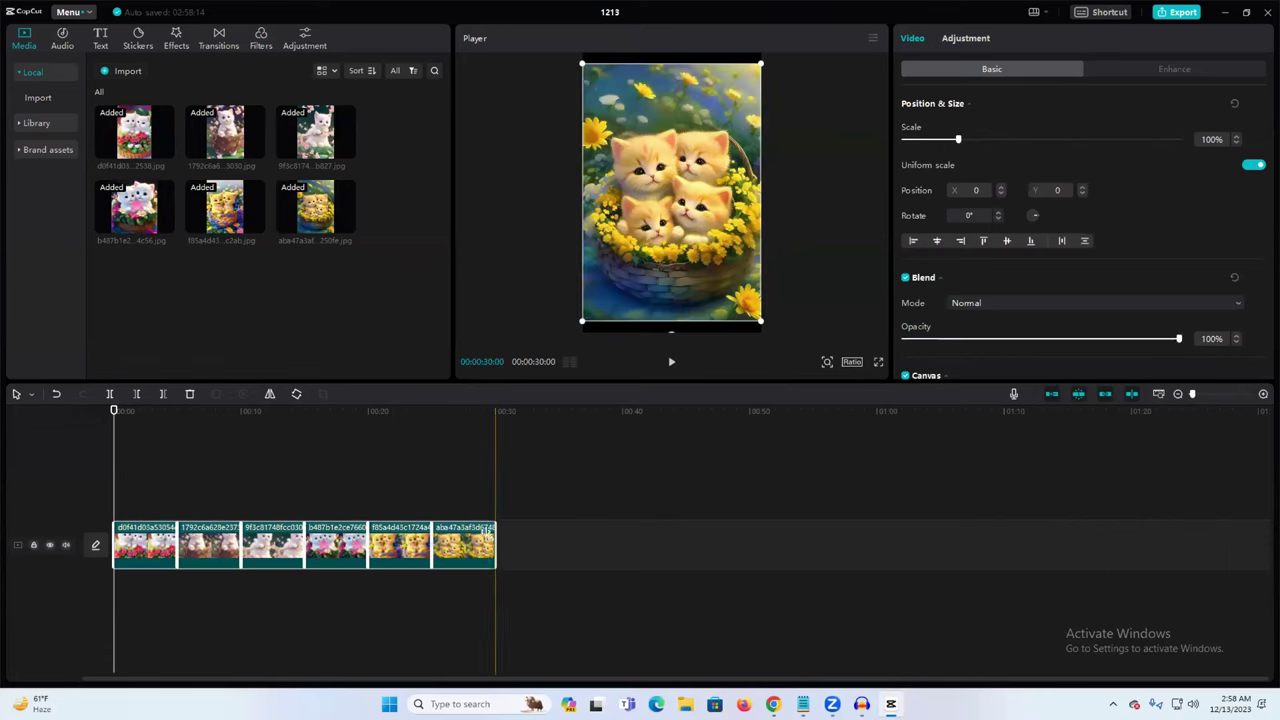
{"action": "left_click_drag", "start_coordinate": [478, 540], "coordinate": [529, 549]}
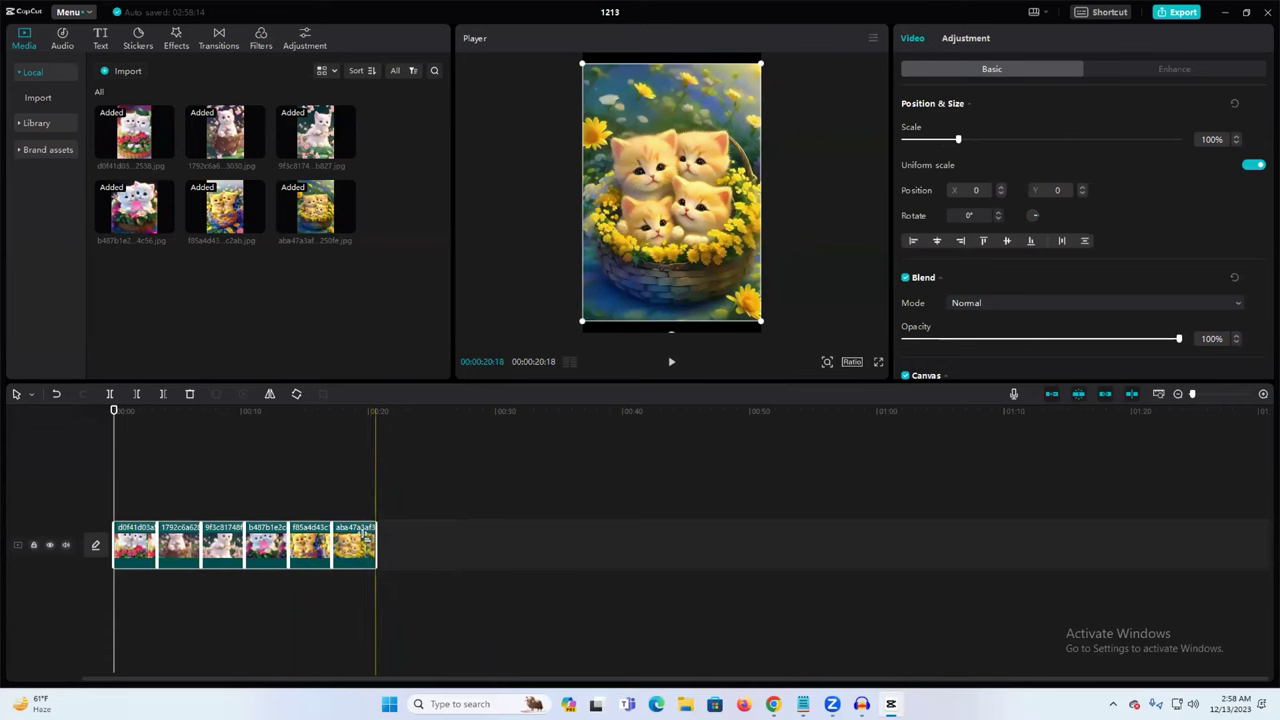
{"action": "left_click_drag", "start_coordinate": [366, 536], "coordinate": [360, 535]}
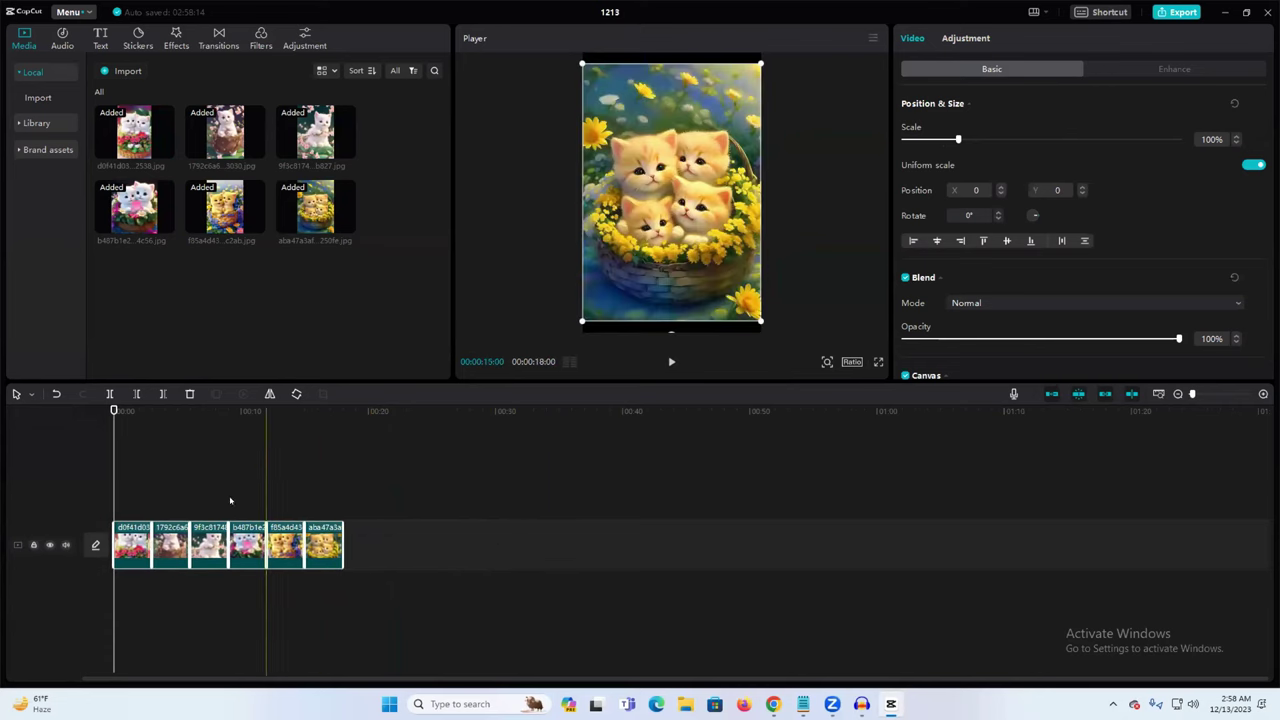
Step: Go through the clips from the second one on and enlarge the white kitten images to fill the vertical frame
{"action": "left_click_drag", "start_coordinate": [113, 412], "coordinate": [167, 424]}
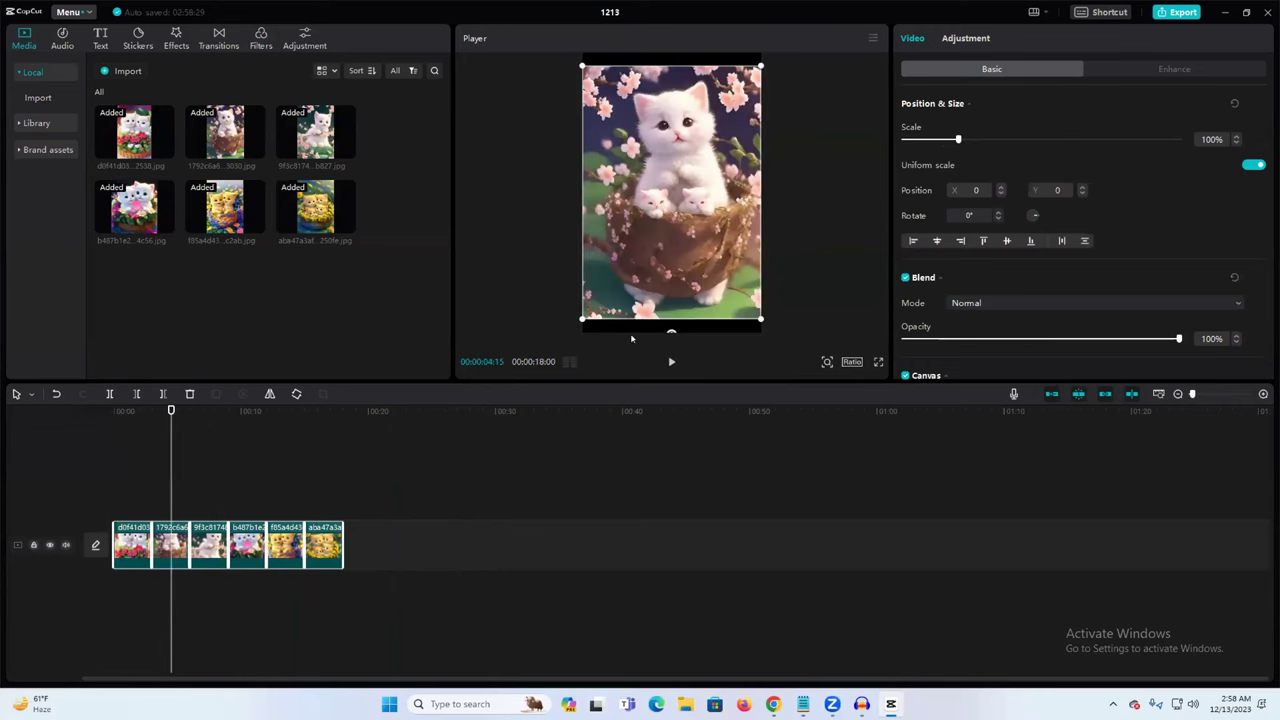
{"action": "left_click_drag", "start_coordinate": [761, 322], "coordinate": [770, 331]}
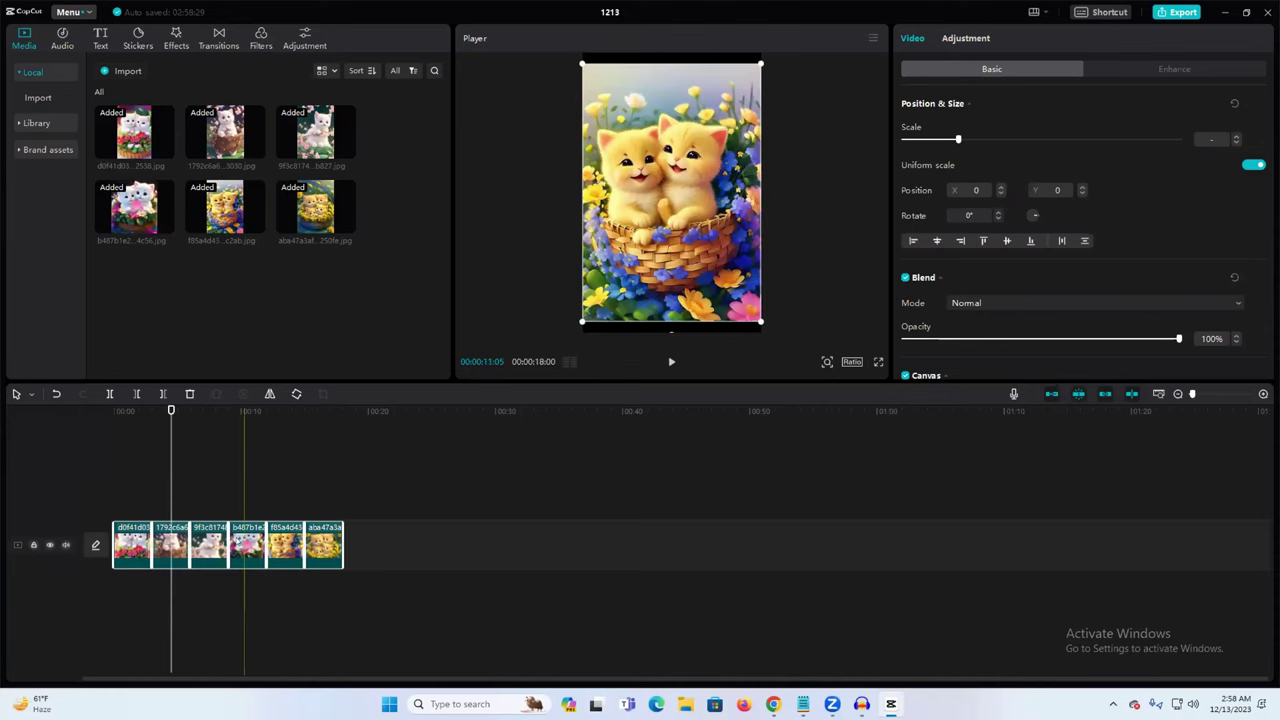
{"action": "left_click", "coordinate": [220, 460]}
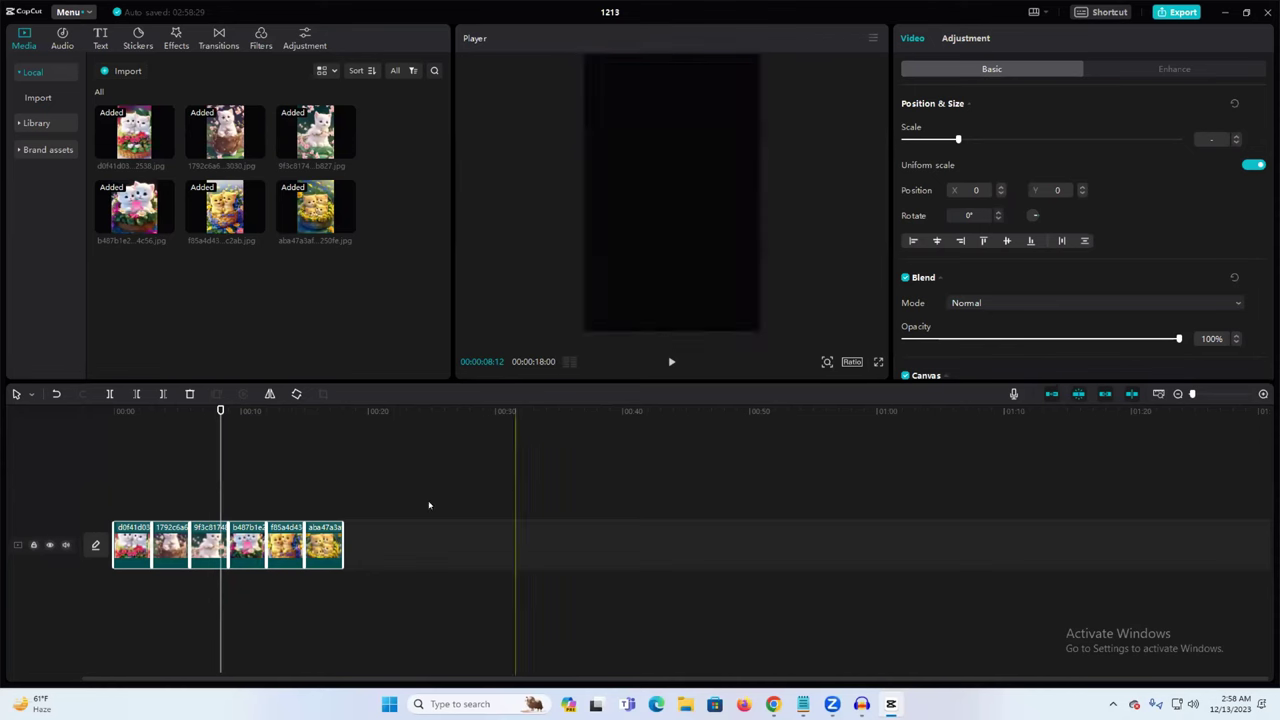
{"action": "left_click", "coordinate": [249, 480]}
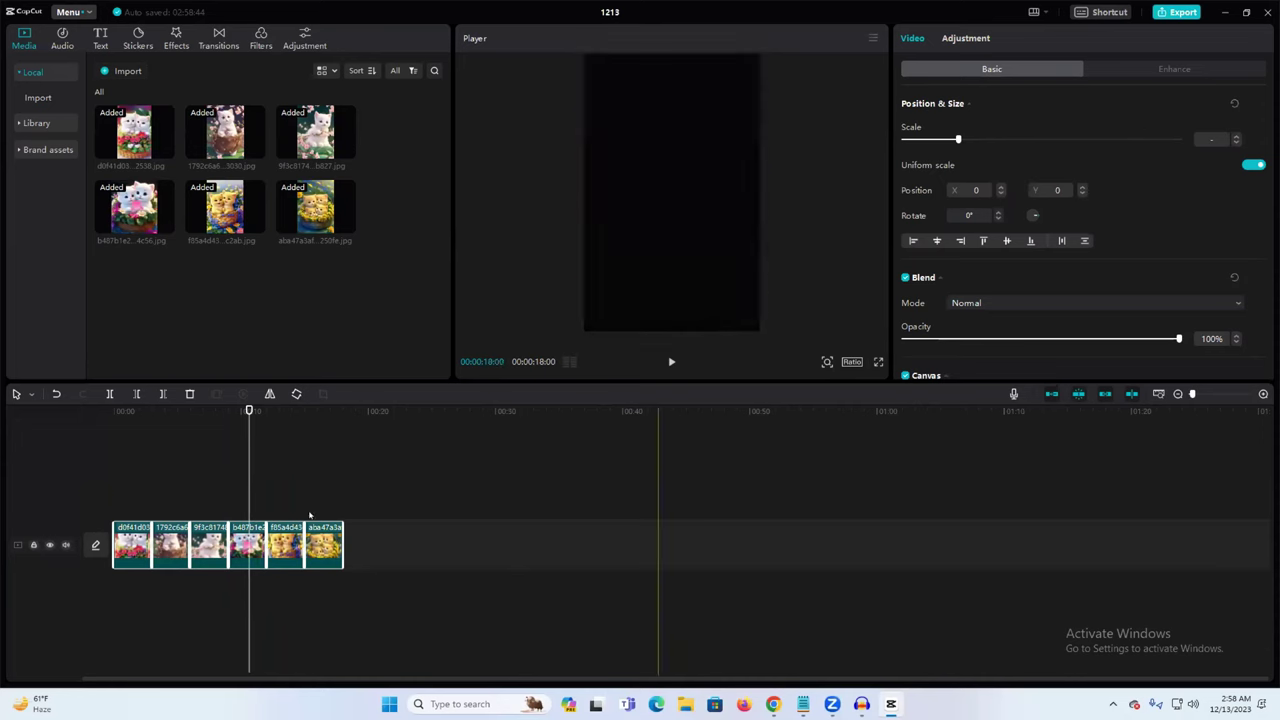
{"action": "left_click", "coordinate": [298, 433]}
{"action": "left_click", "coordinate": [297, 432]}
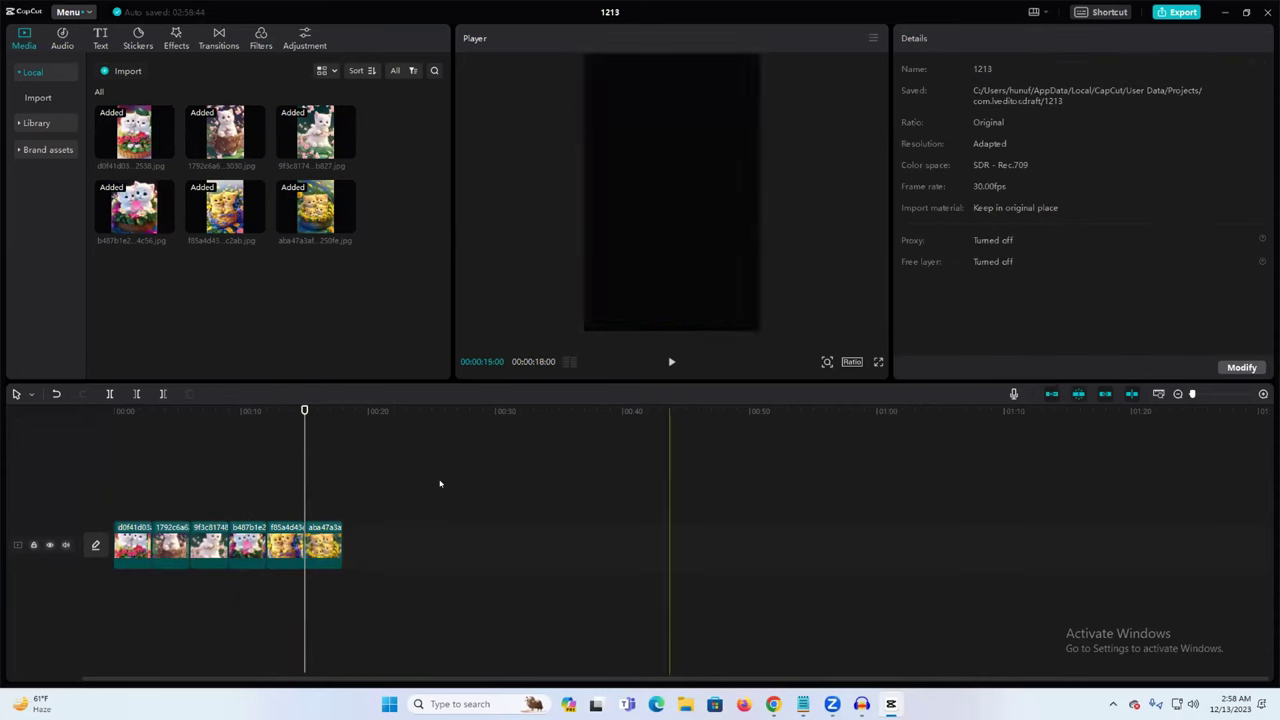
Step: Scale the last clip, the four yellow kittens, to 108% and play back the sequence
{"action": "left_click", "coordinate": [651, 232]}
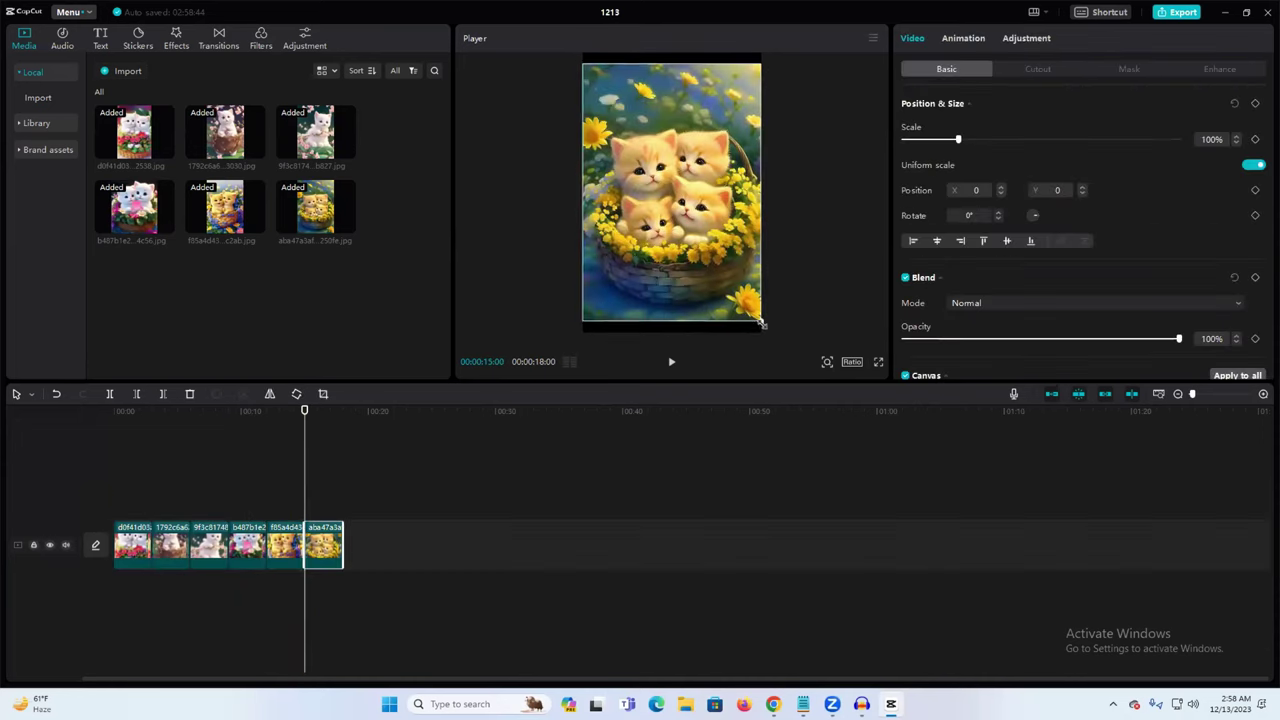
{"action": "left_click", "coordinate": [333, 412]}
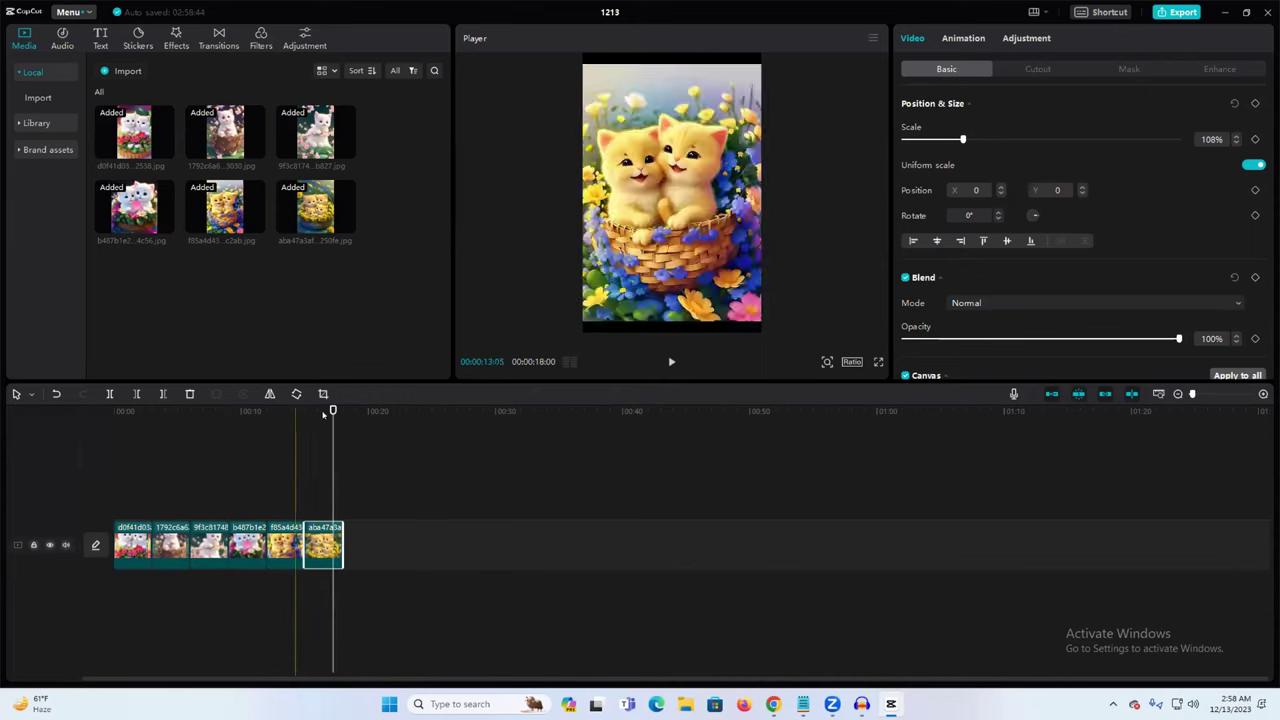
{"action": "left_click", "coordinate": [664, 360]}
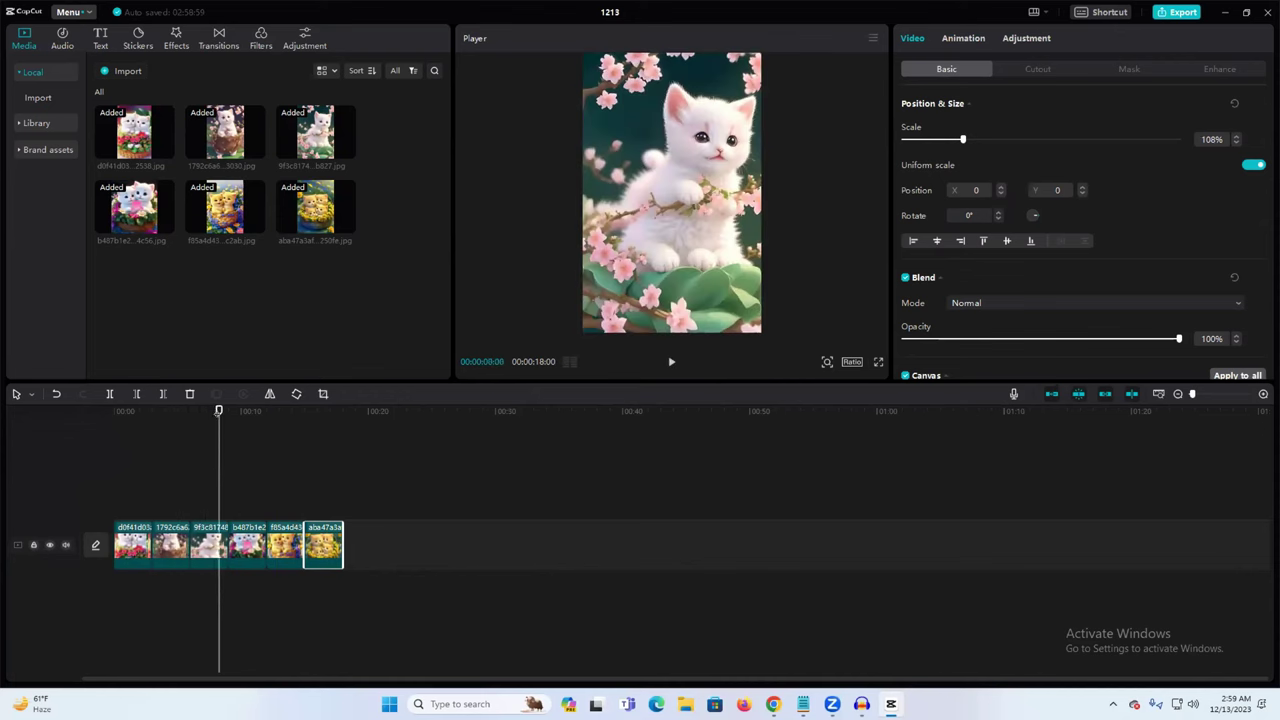
Step: Return to the start of the timeline and apply the "Rota...ning" entrance animation to the first clip
{"action": "left_click_drag", "start_coordinate": [218, 411], "coordinate": [90, 415]}
{"action": "left_click", "coordinate": [120, 547]}
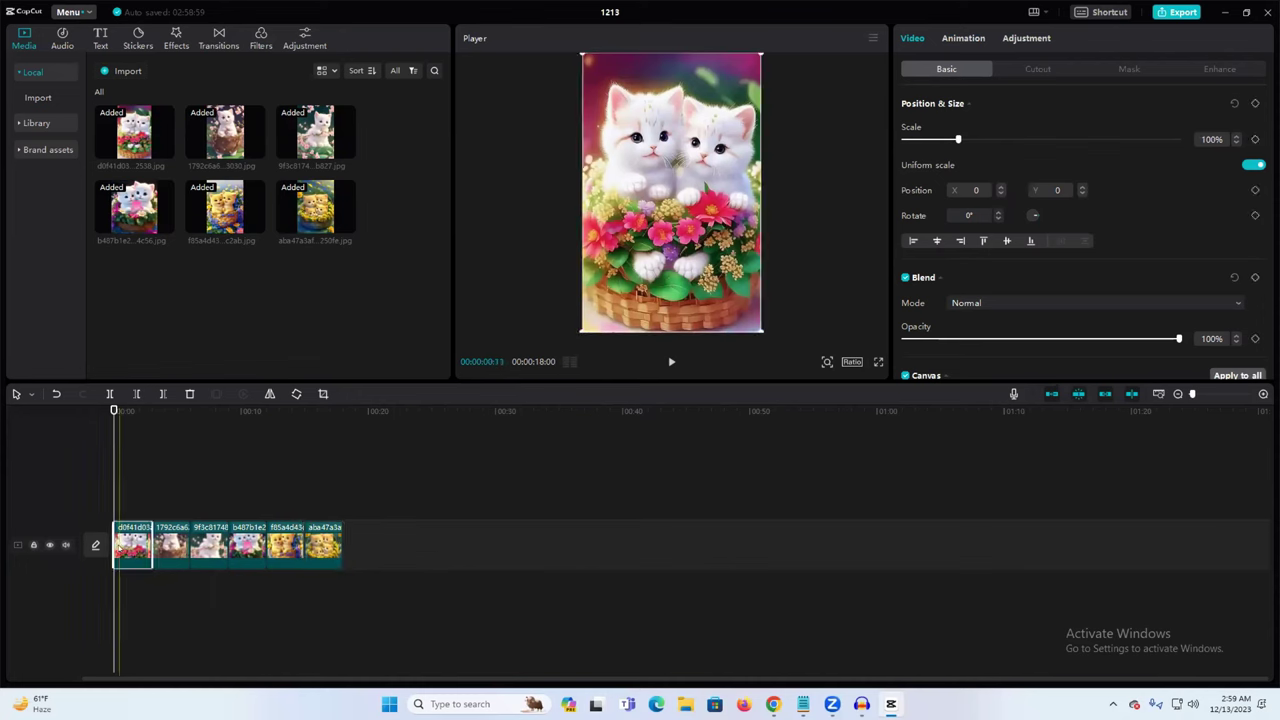
{"action": "left_click", "coordinate": [952, 40]}
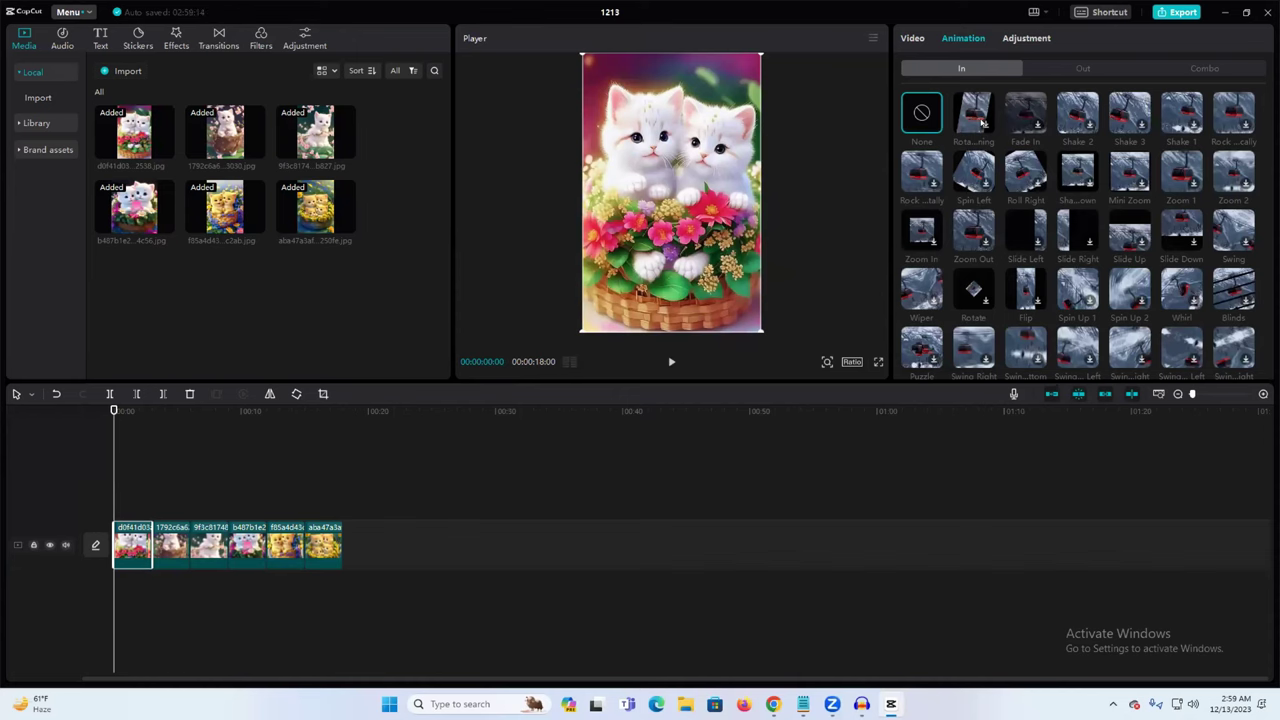
{"action": "left_click", "coordinate": [970, 116]}
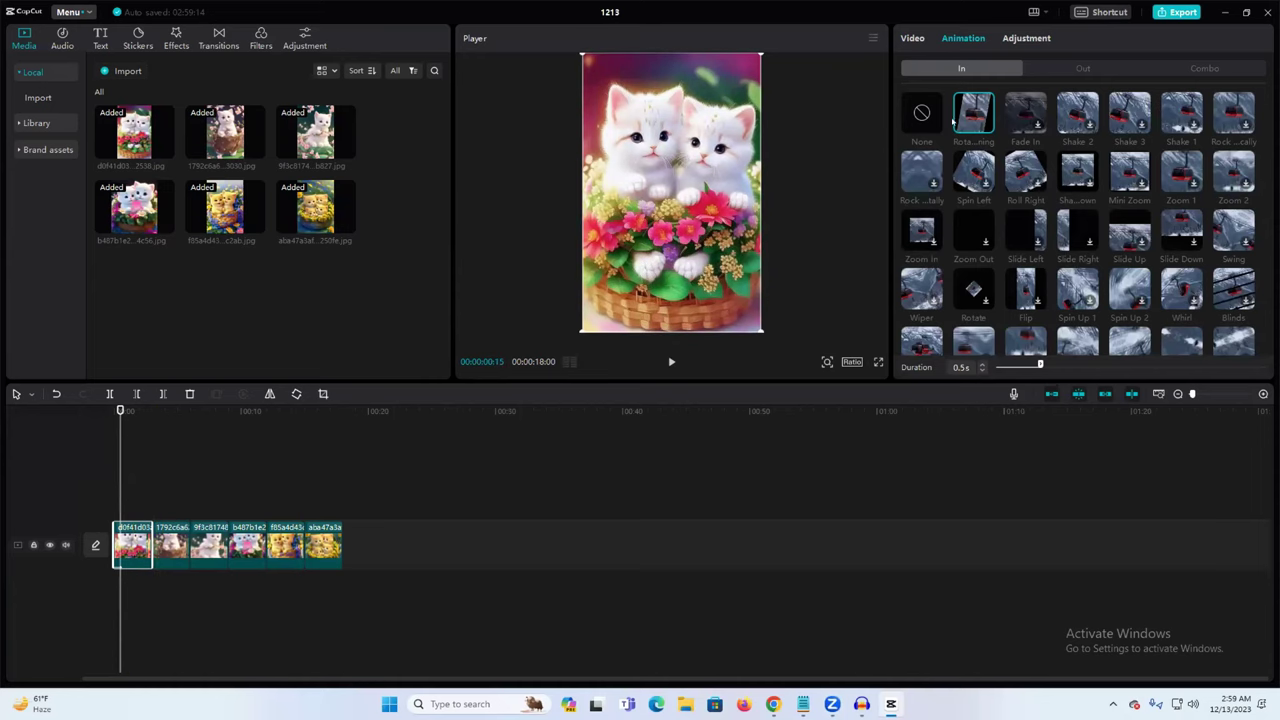
Step: Set the first clip's entrance animation duration to 2.2 s, try Shake 2, and reapply the "Rota...ning" animation
{"action": "left_click", "coordinate": [116, 412]}
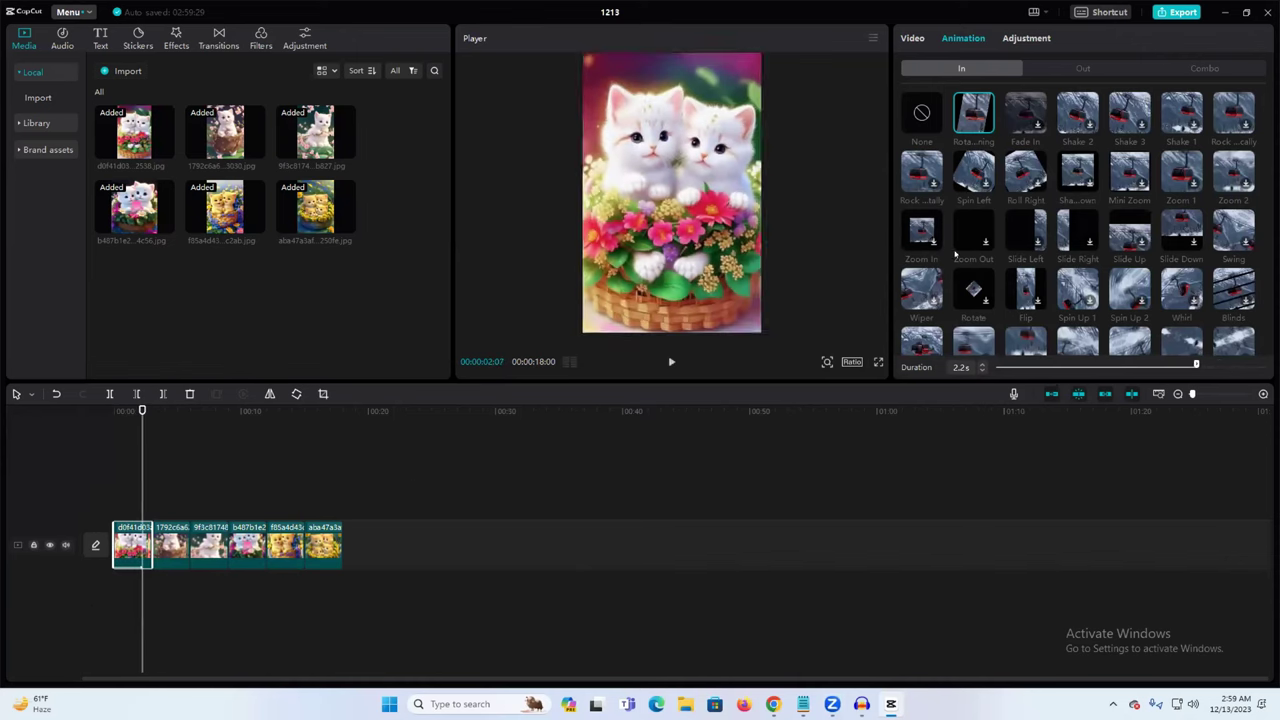
{"action": "left_click", "coordinate": [1073, 122]}
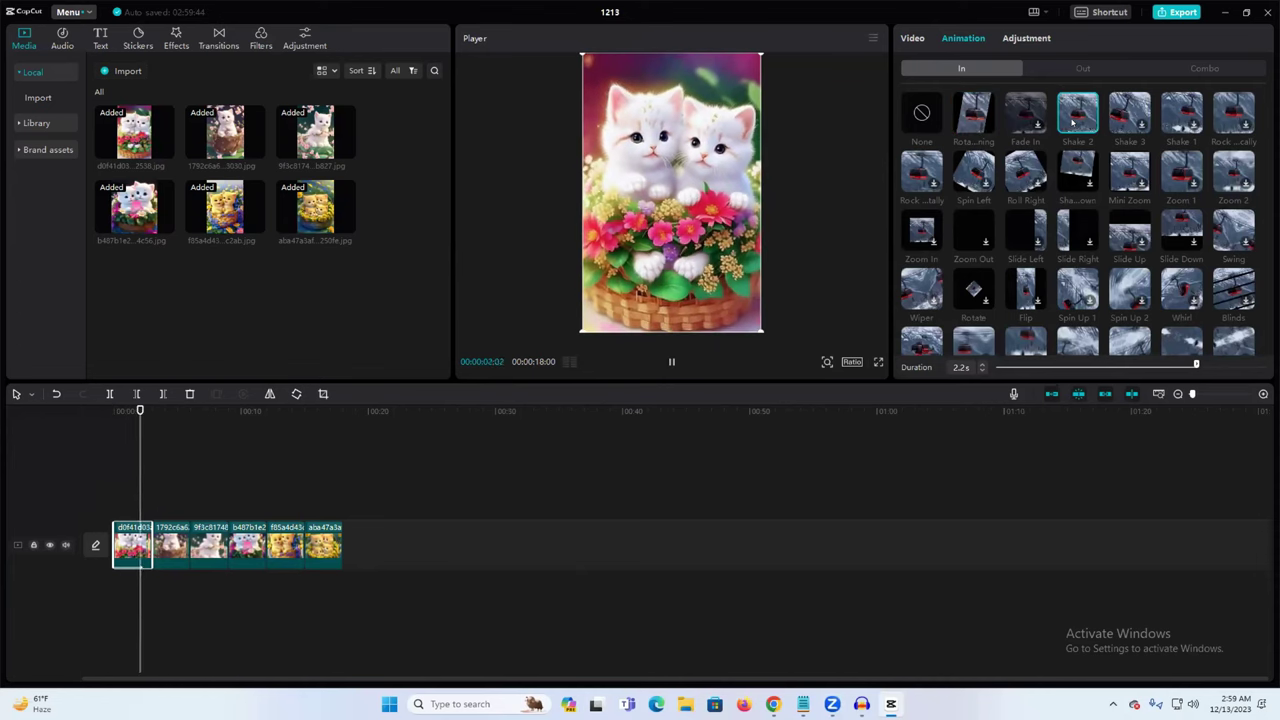
{"action": "left_click", "coordinate": [972, 120]}
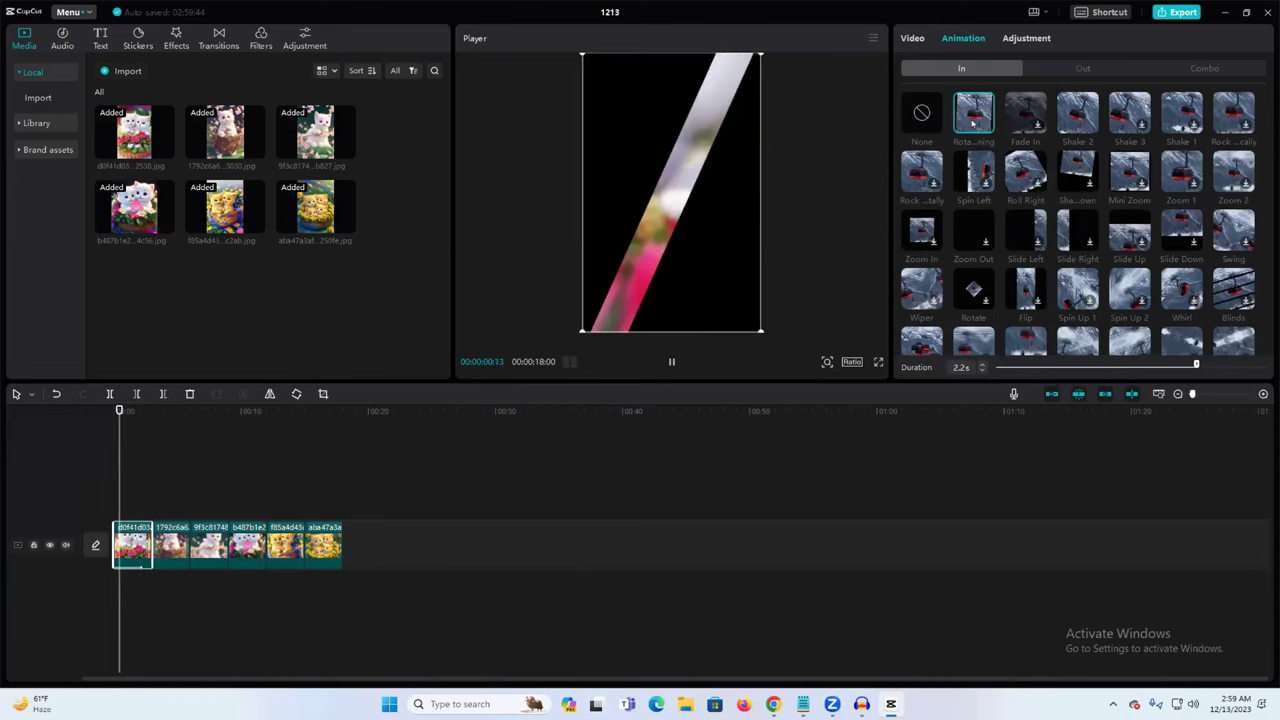
Step: Apply the Shake 2 entrance animation to the second clip and set its duration to 1.2 s
{"action": "left_click", "coordinate": [172, 415]}
{"action": "left_click", "coordinate": [176, 548]}
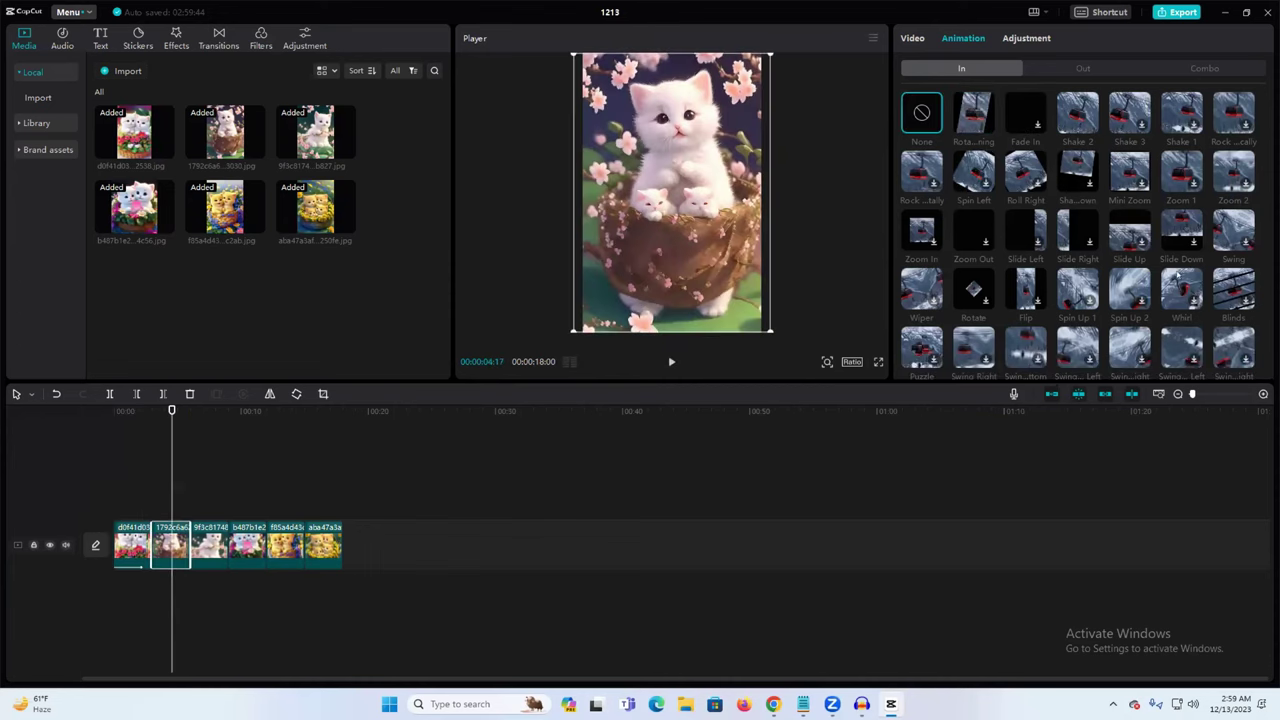
{"action": "left_click", "coordinate": [1079, 118]}
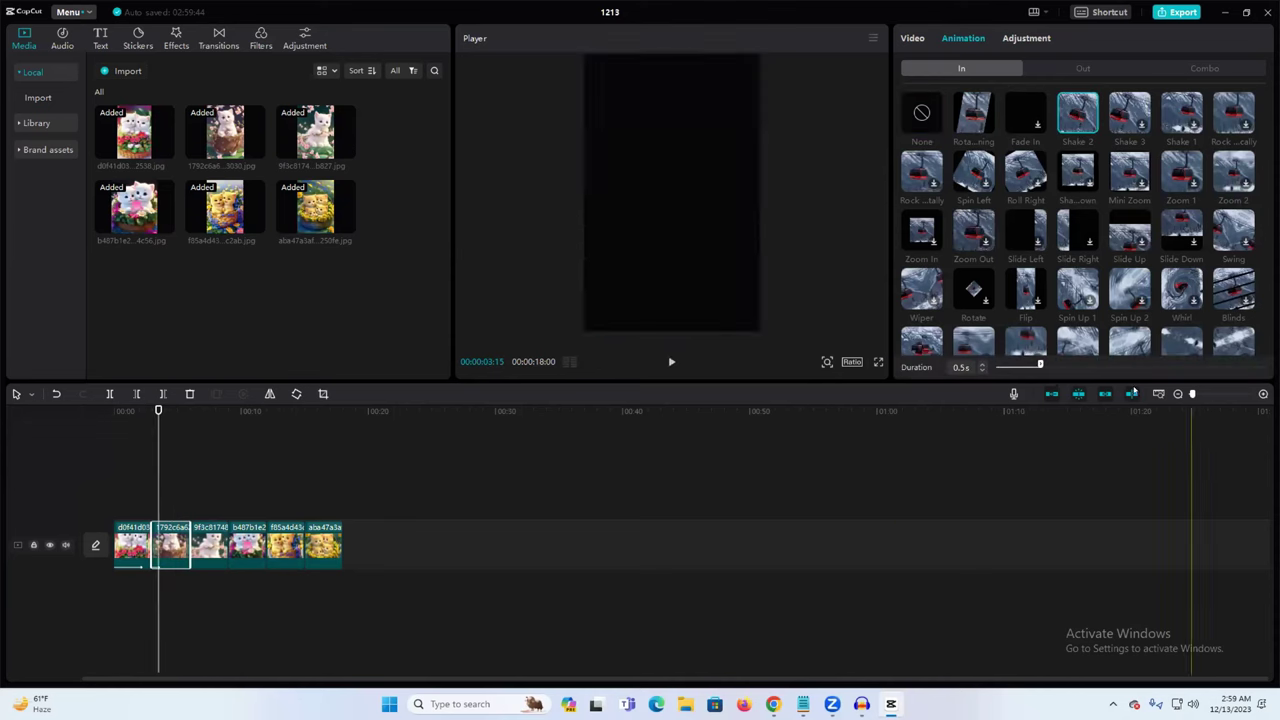
{"action": "left_click", "coordinate": [1103, 366]}
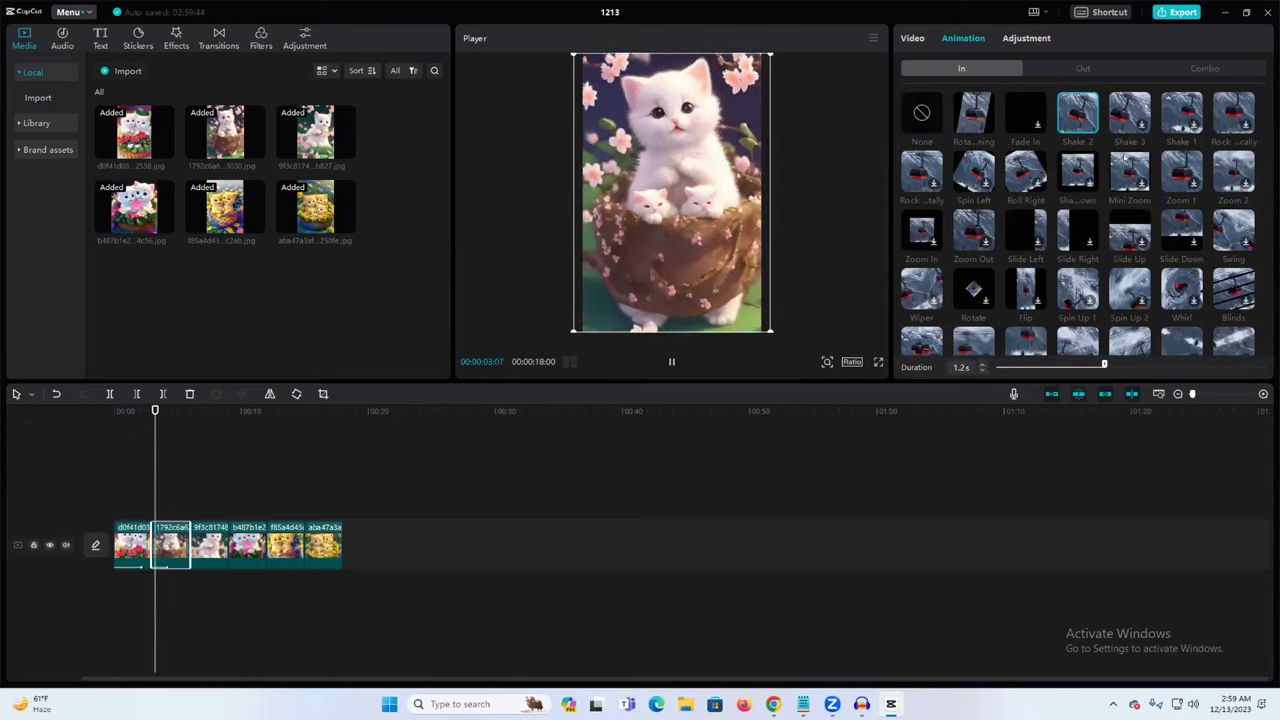
Step: Apply the Shake 1 entrance animation to the third clip and set its duration to 1.5 s
{"action": "left_click", "coordinate": [214, 548]}
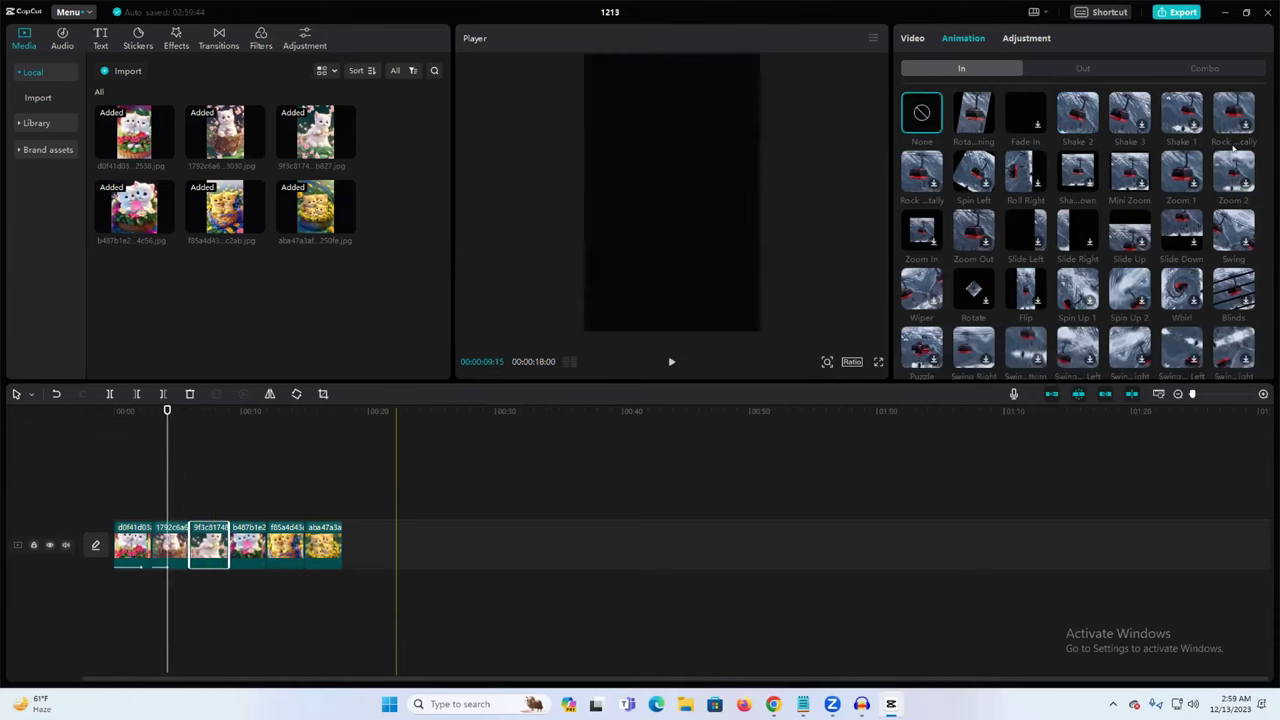
{"action": "left_click", "coordinate": [1179, 117]}
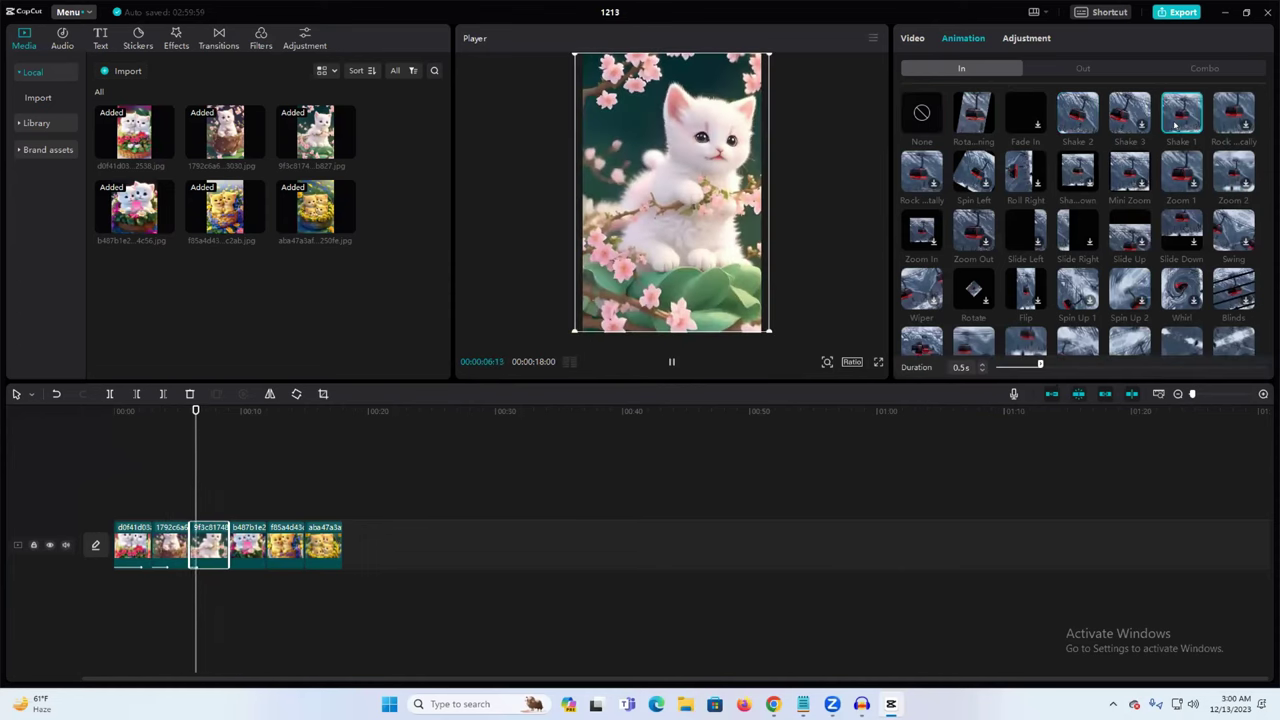
{"action": "left_click_drag", "start_coordinate": [1048, 370], "coordinate": [1133, 366]}
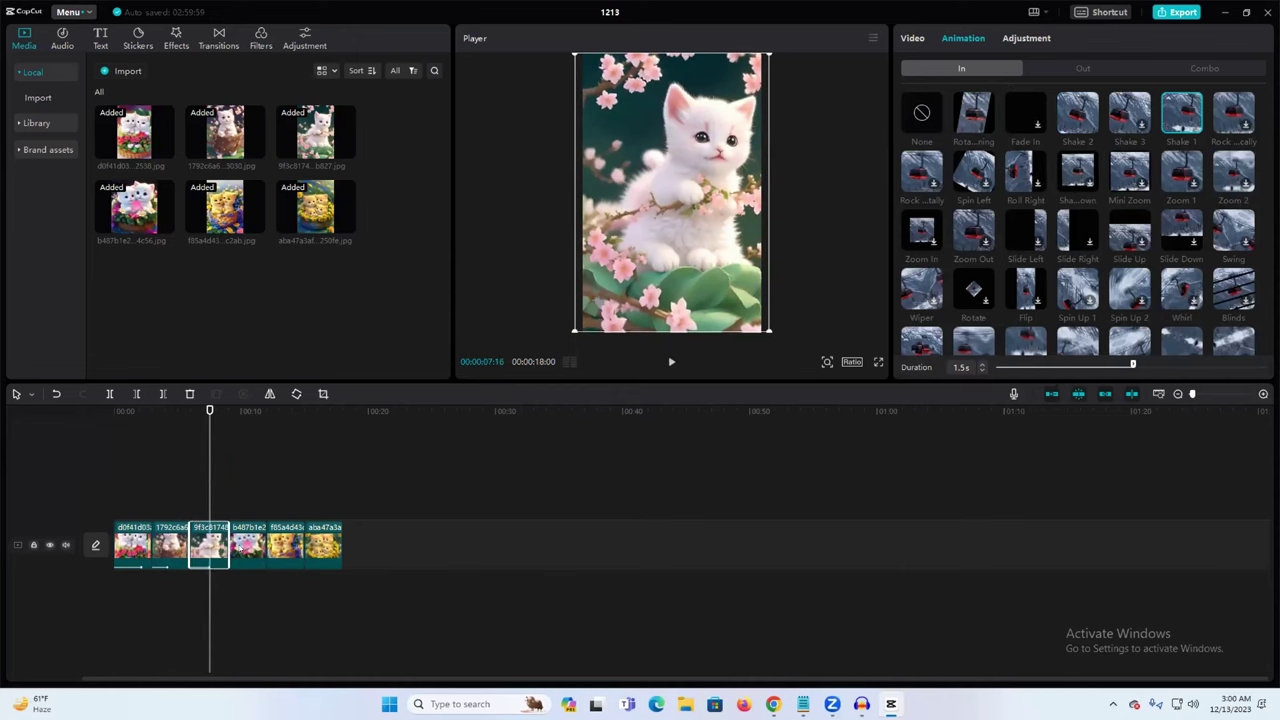
Step: Give the fourth clip a 2.5 s Zoom 1 entrance animation, and the fifth clip Swing Right with a longer duration
{"action": "left_click", "coordinate": [247, 548]}
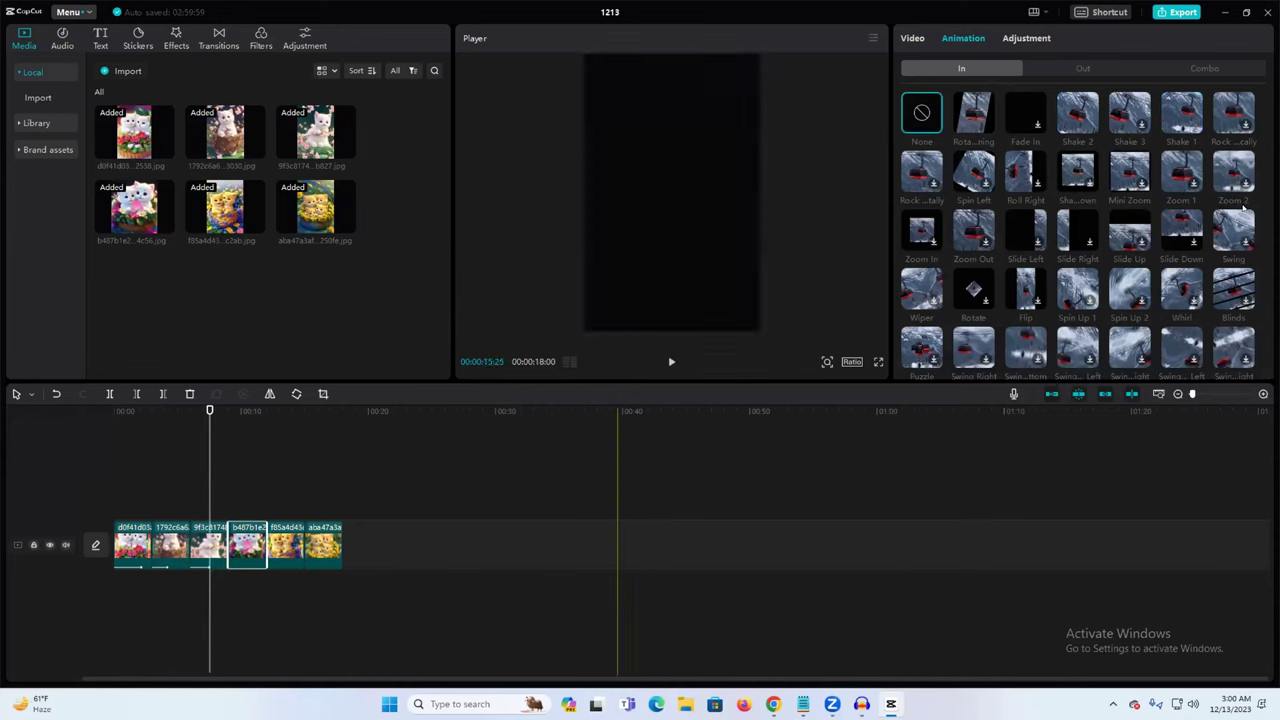
{"action": "left_click", "coordinate": [1182, 172]}
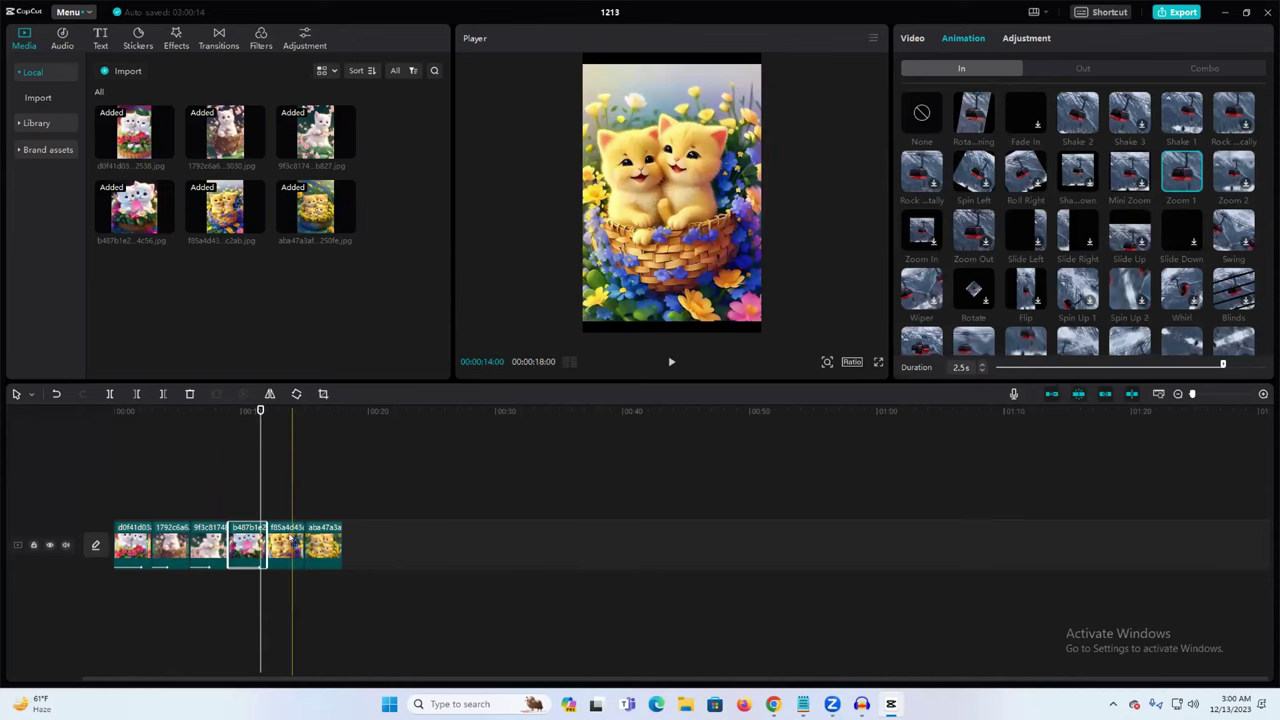
{"action": "left_click", "coordinate": [291, 546]}
{"action": "scroll", "coordinate": [1103, 308], "scroll_direction": "down", "scroll_amount": 1}
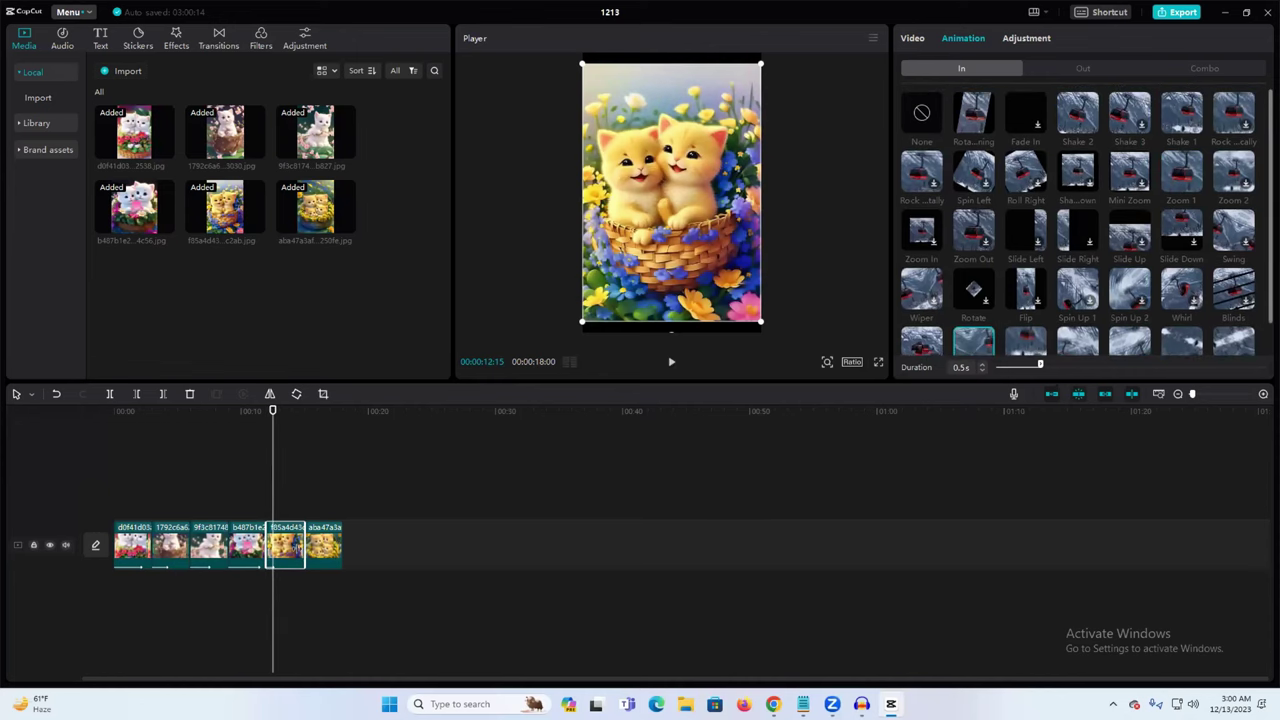
{"action": "left_click_drag", "start_coordinate": [1157, 371], "coordinate": [1159, 371]}
Step: Apply the Zoom 2 entrance animation to the last clip and set its duration to 1.2 s
{"action": "left_click", "coordinate": [325, 547]}
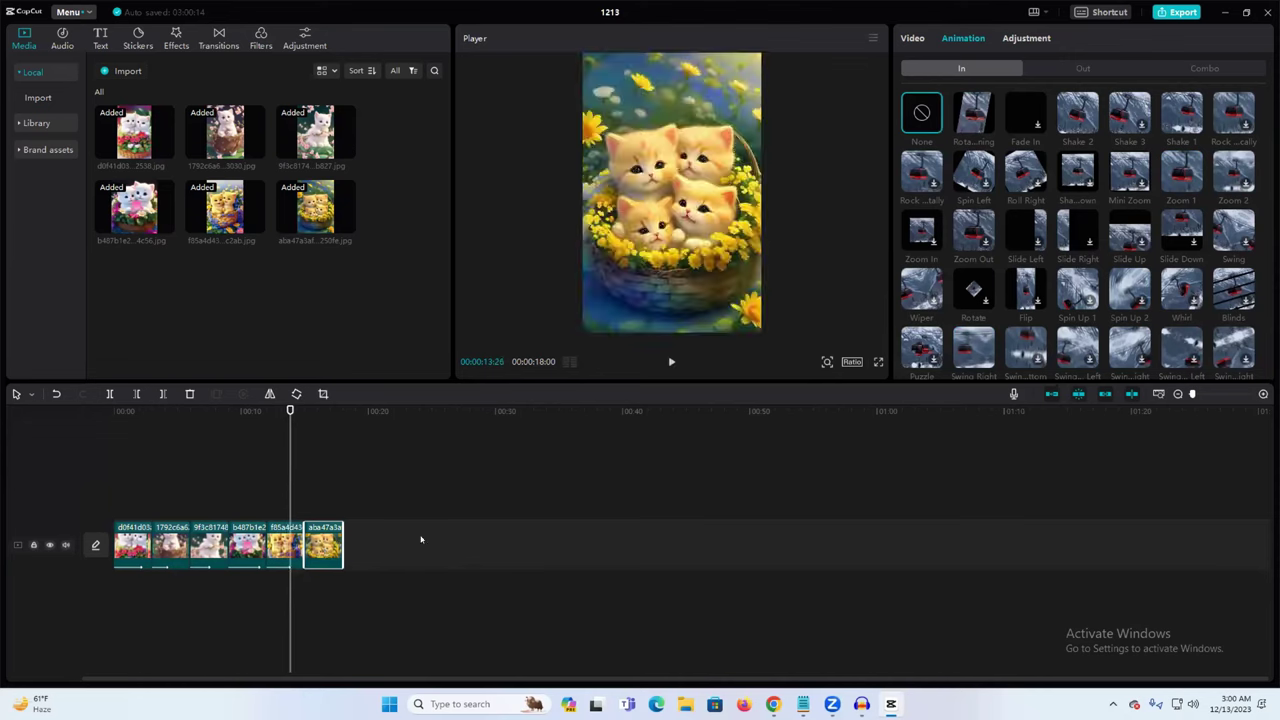
{"action": "left_click", "coordinate": [1222, 170]}
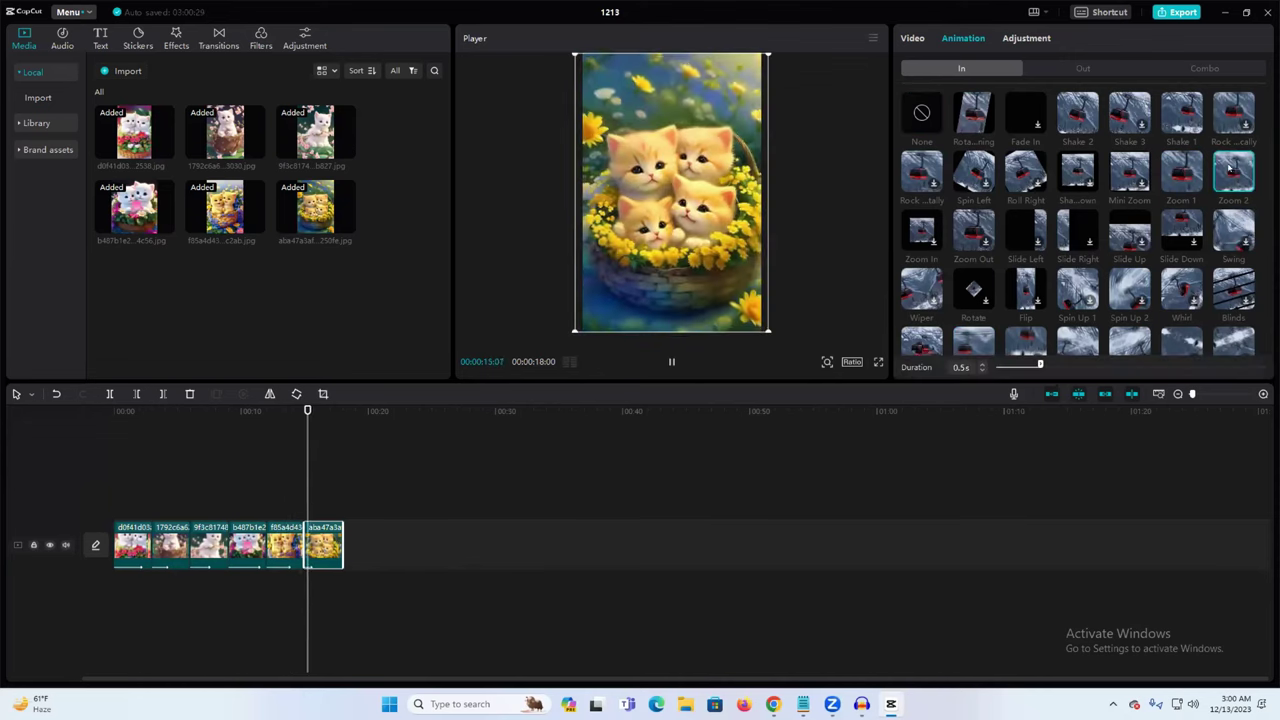
{"action": "left_click_drag", "start_coordinate": [1040, 366], "coordinate": [1082, 368]}
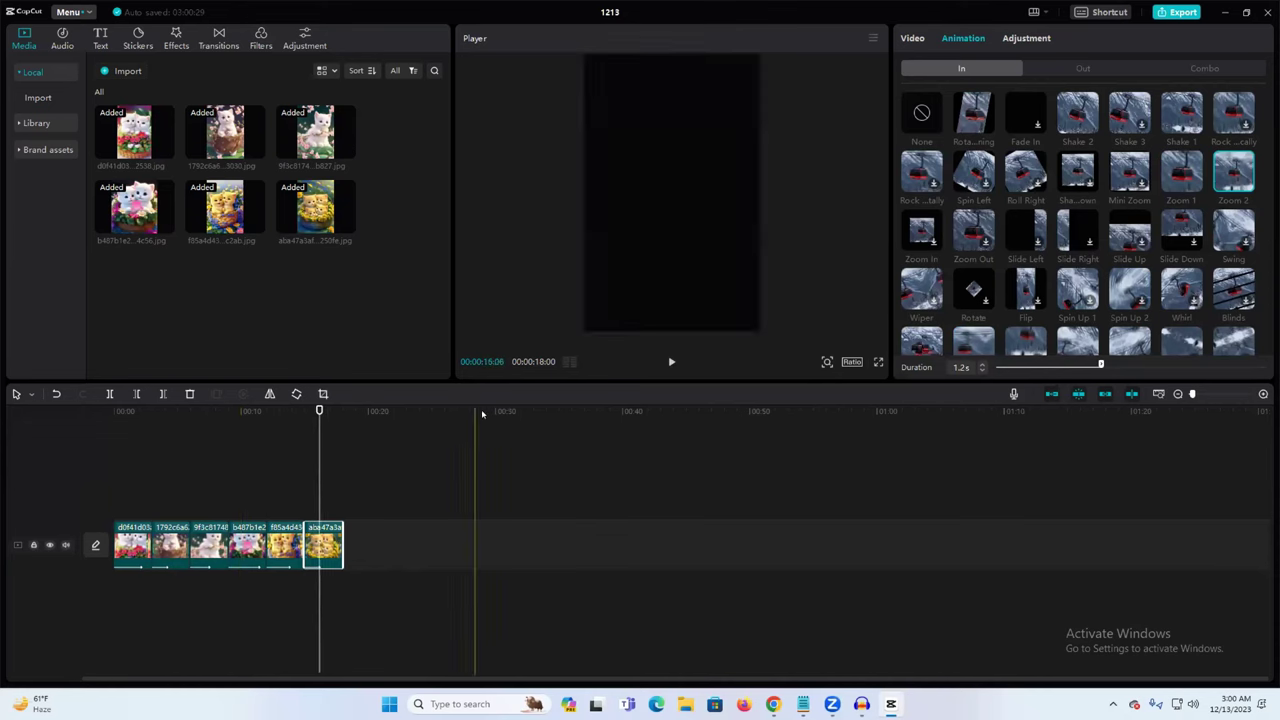
Step: Play the animated sequence from the start of the timeline and stop it partway through
{"action": "left_click_drag", "start_coordinate": [318, 412], "coordinate": [3, 425]}
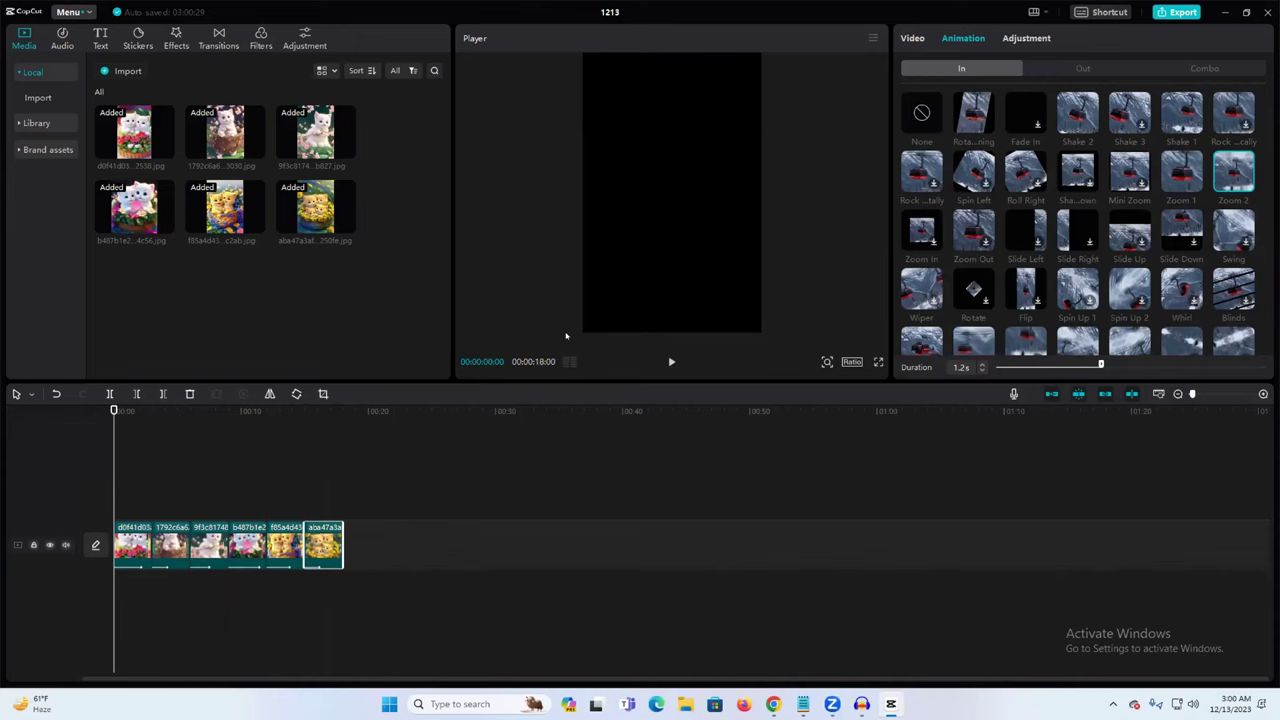
{"action": "left_click", "coordinate": [669, 361]}
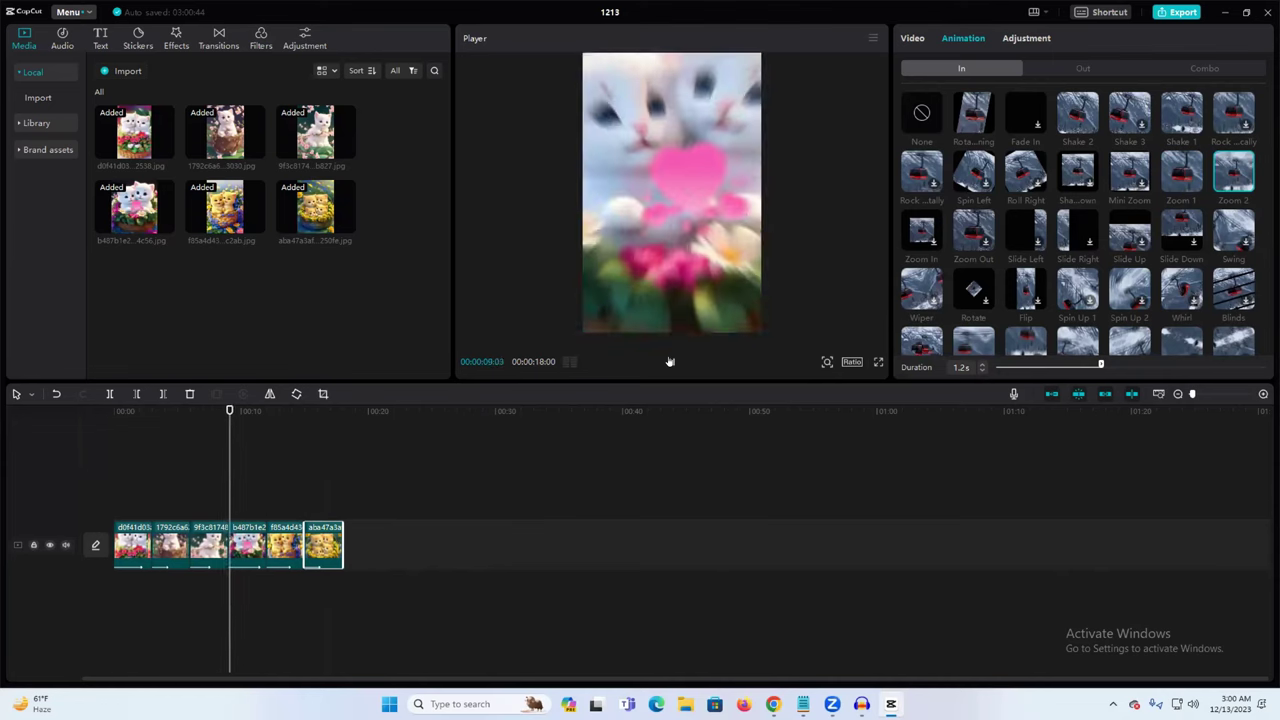
{"action": "left_click", "coordinate": [670, 361]}
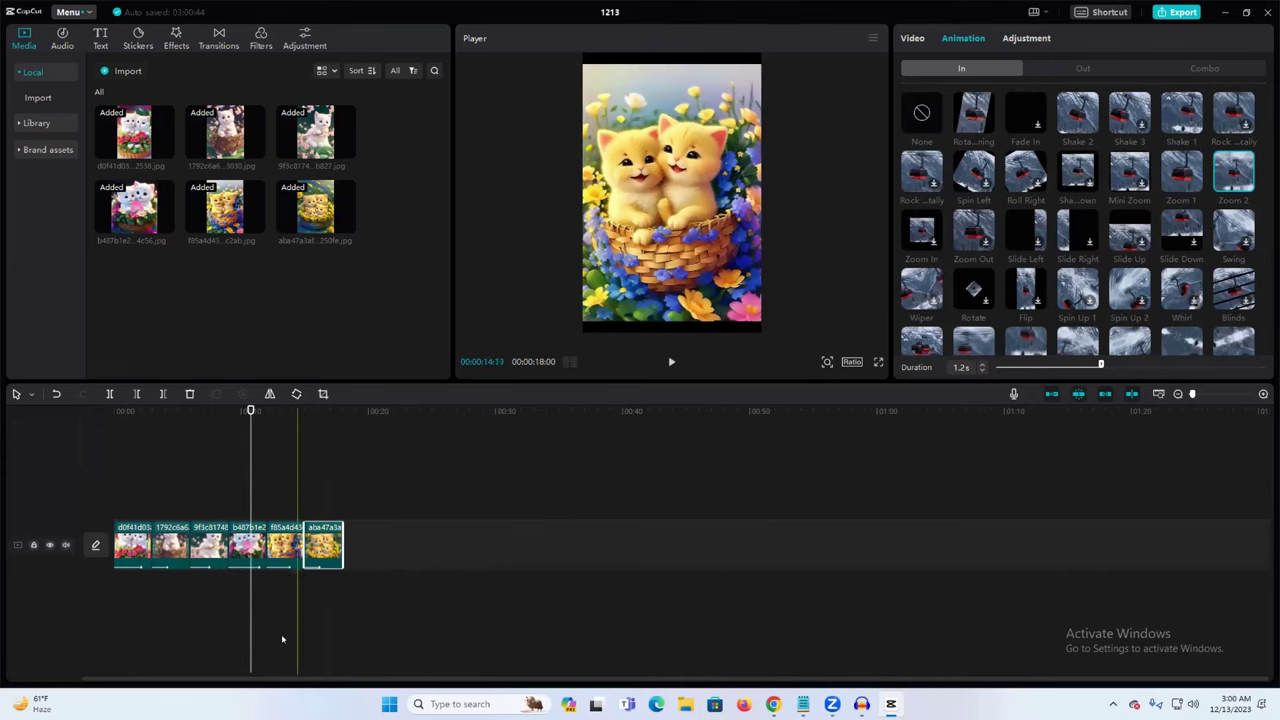
Step: Shorten all six clips together to a total length of 00:00:14:24 and play back the sequence from the start
{"action": "left_click_drag", "start_coordinate": [423, 568], "coordinate": [135, 564]}
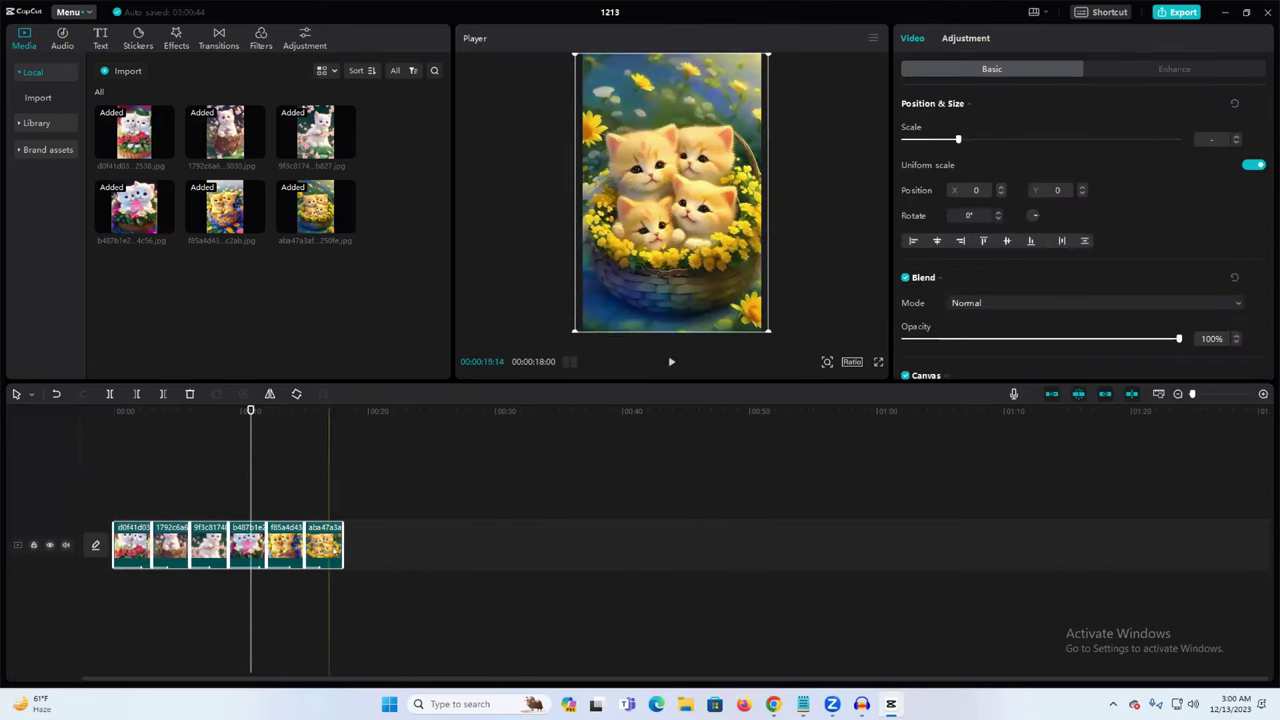
{"action": "left_click_drag", "start_coordinate": [342, 543], "coordinate": [327, 545]}
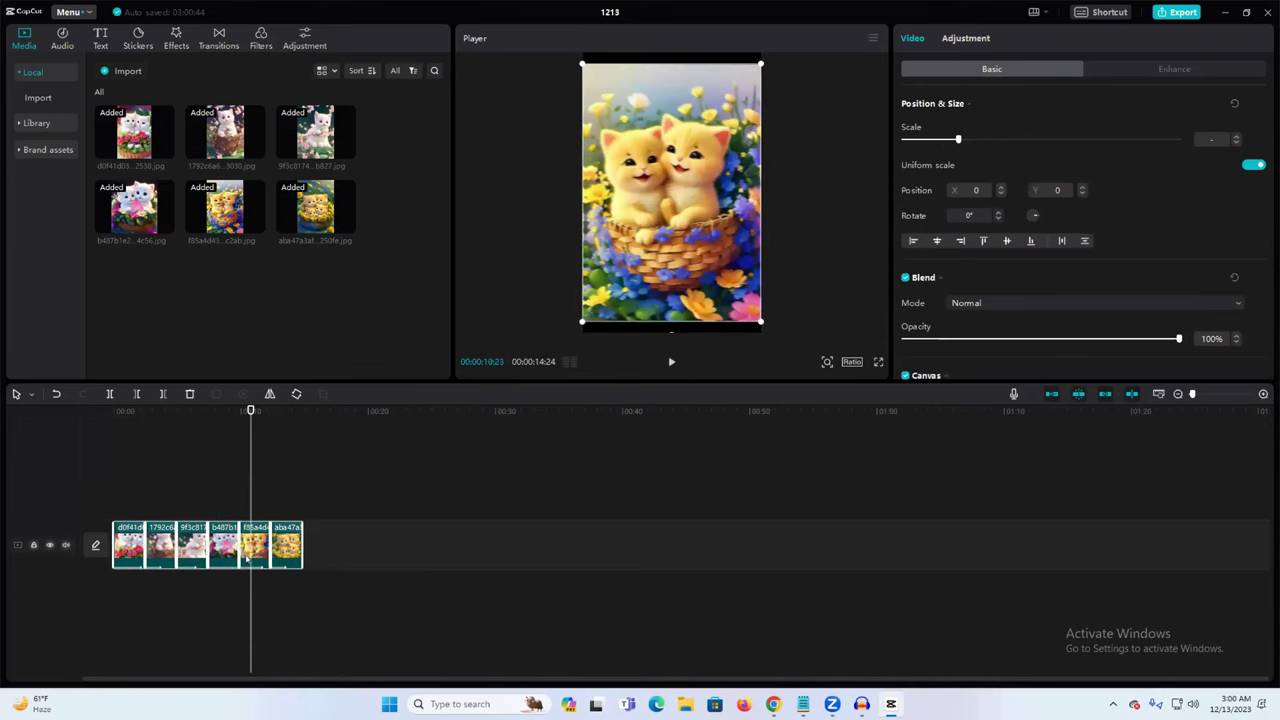
{"action": "left_click_drag", "start_coordinate": [249, 411], "coordinate": [75, 411]}
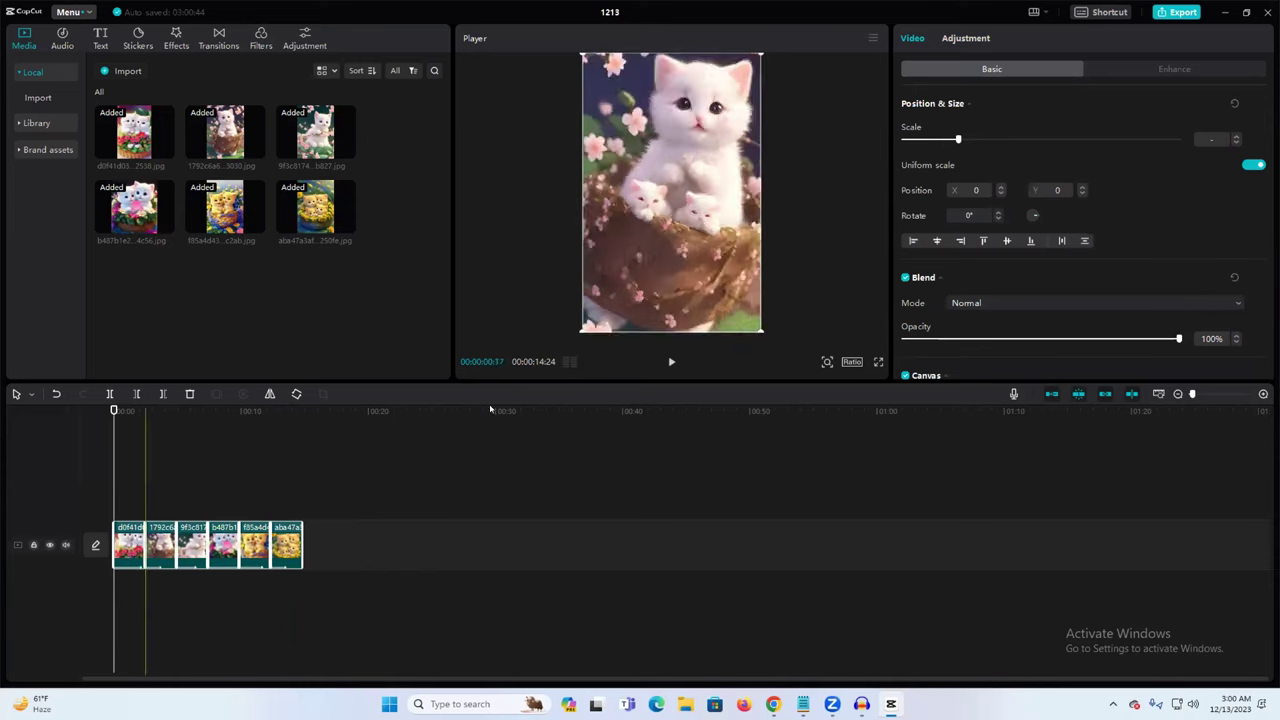
{"action": "left_click", "coordinate": [668, 361]}
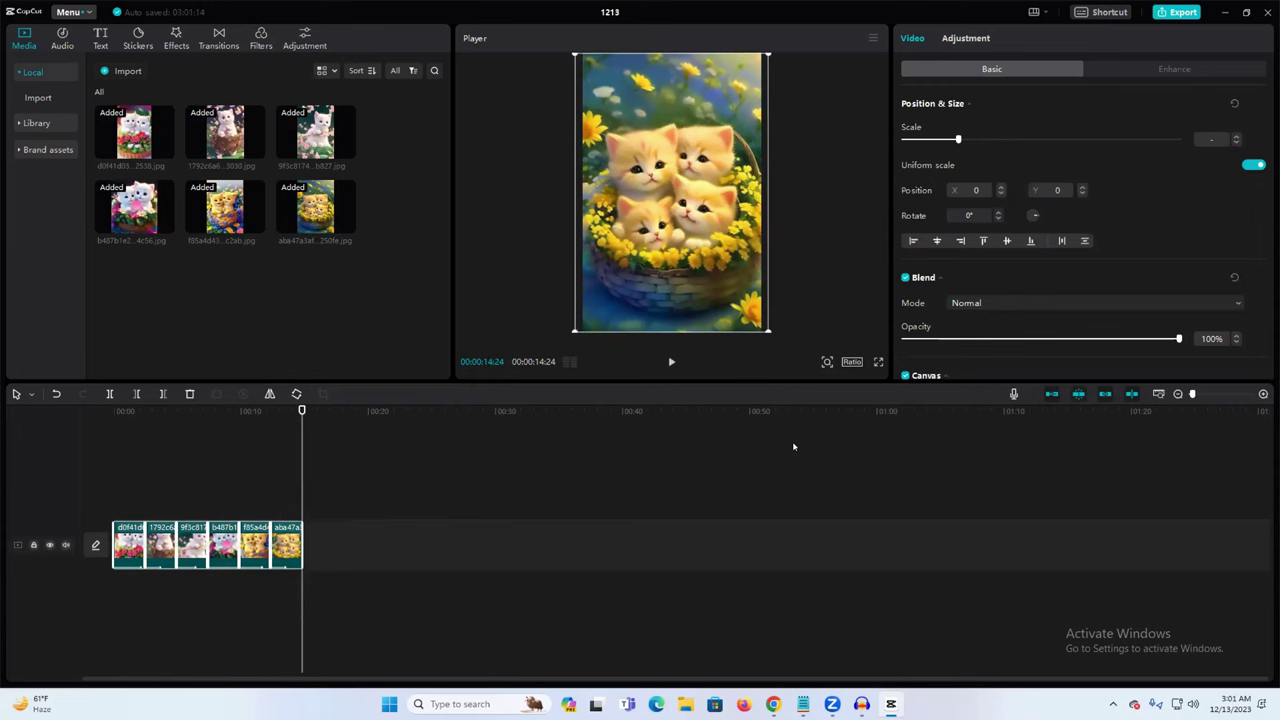
Step: Shorten all six clips further to a total length of 00:00:11:18 and preview the sequence from the start
{"action": "left_click_drag", "start_coordinate": [295, 545], "coordinate": [290, 548]}
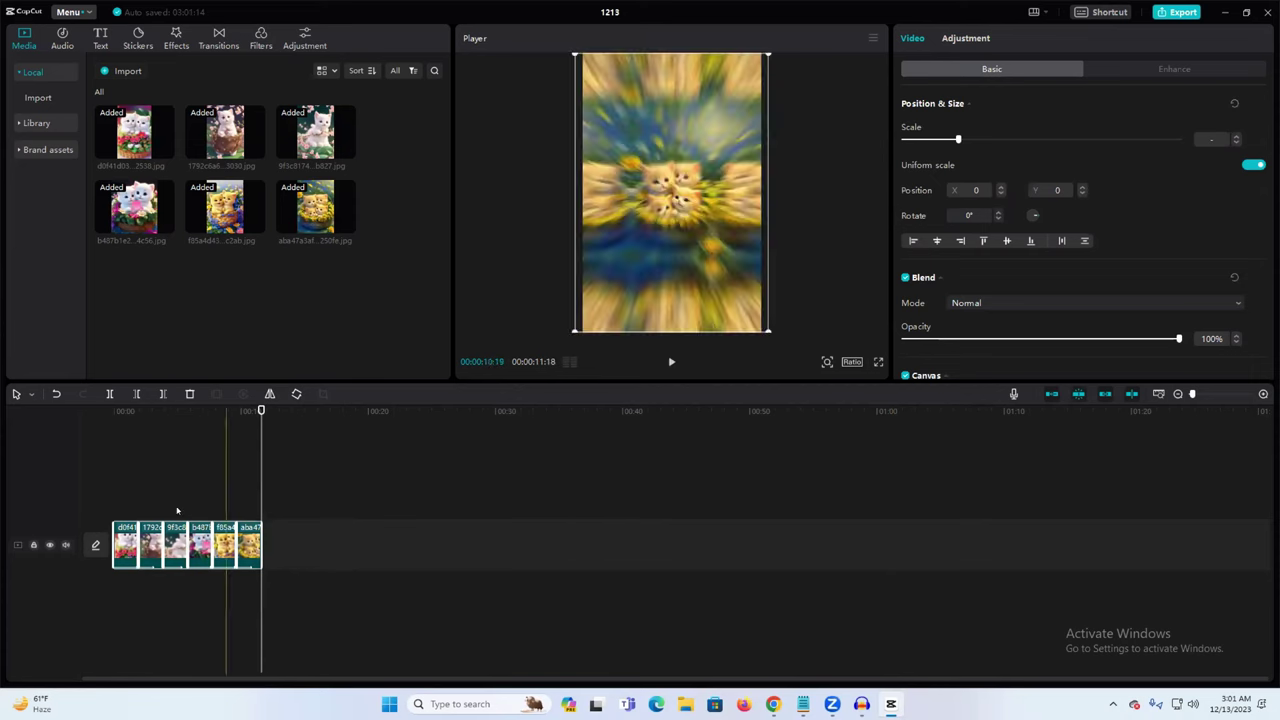
{"action": "left_click_drag", "start_coordinate": [258, 411], "coordinate": [113, 411]}
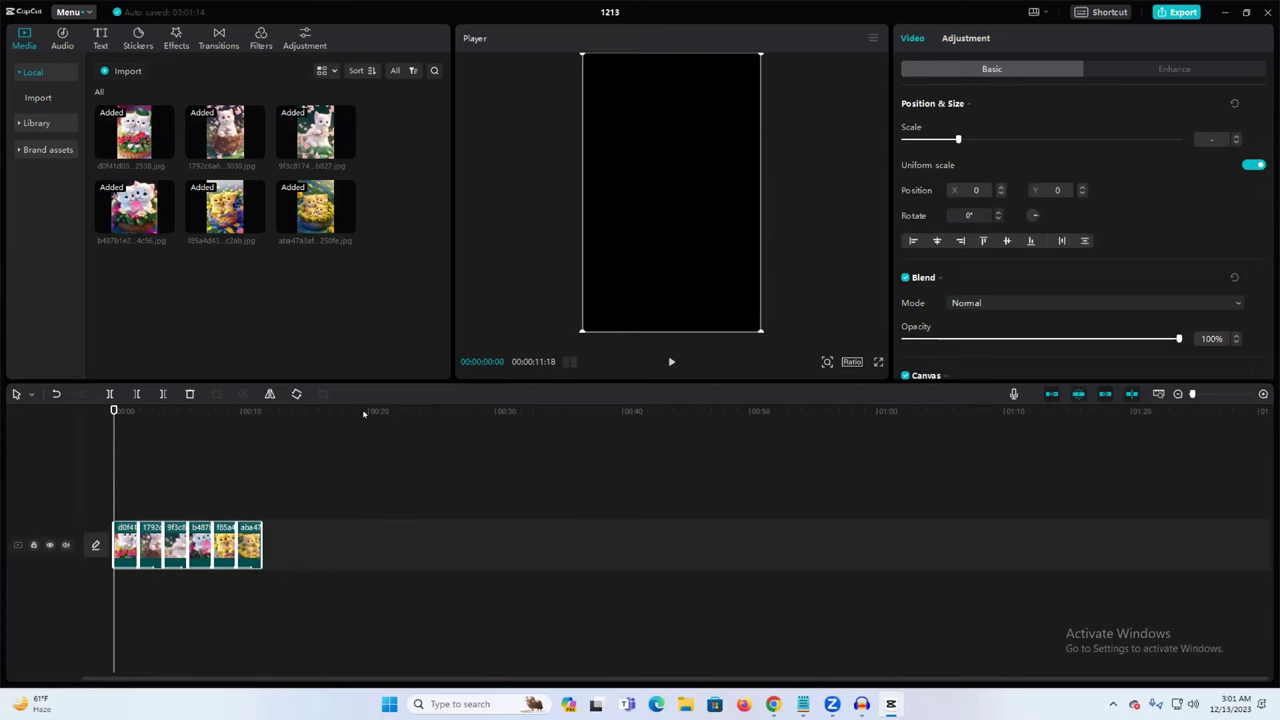
{"action": "left_click", "coordinate": [670, 362]}
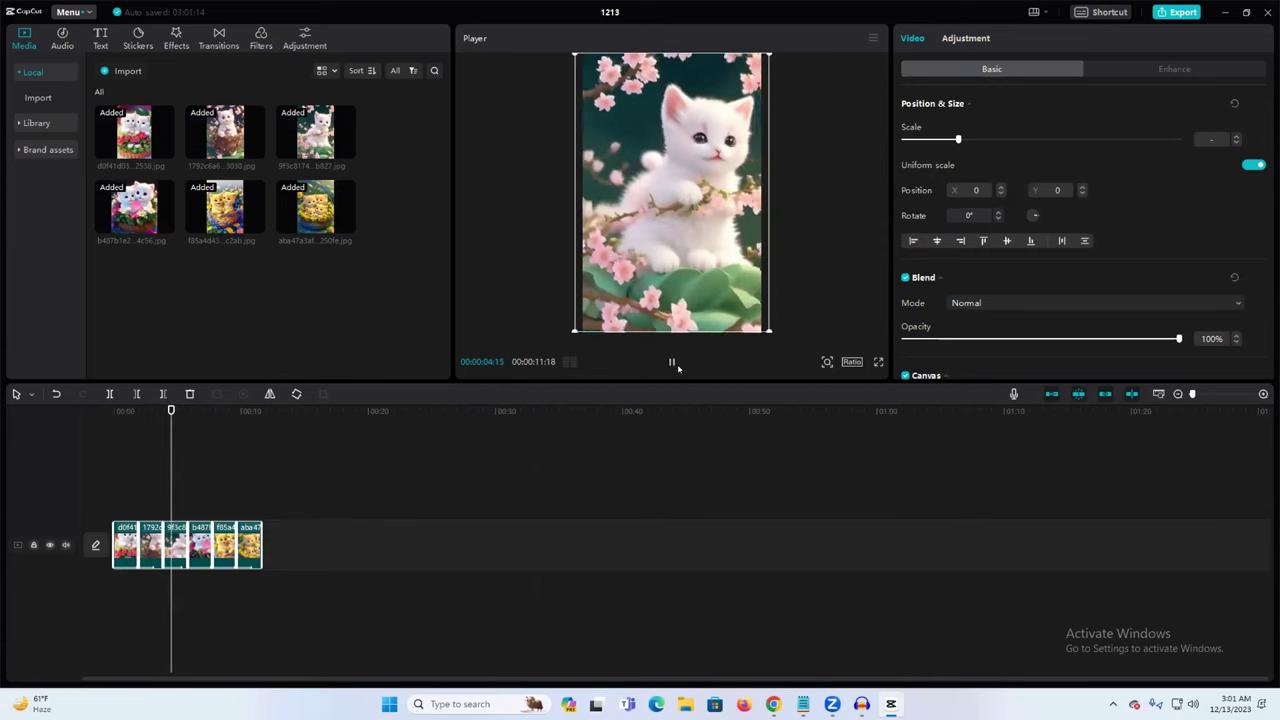
{"action": "left_click", "coordinate": [670, 362]}
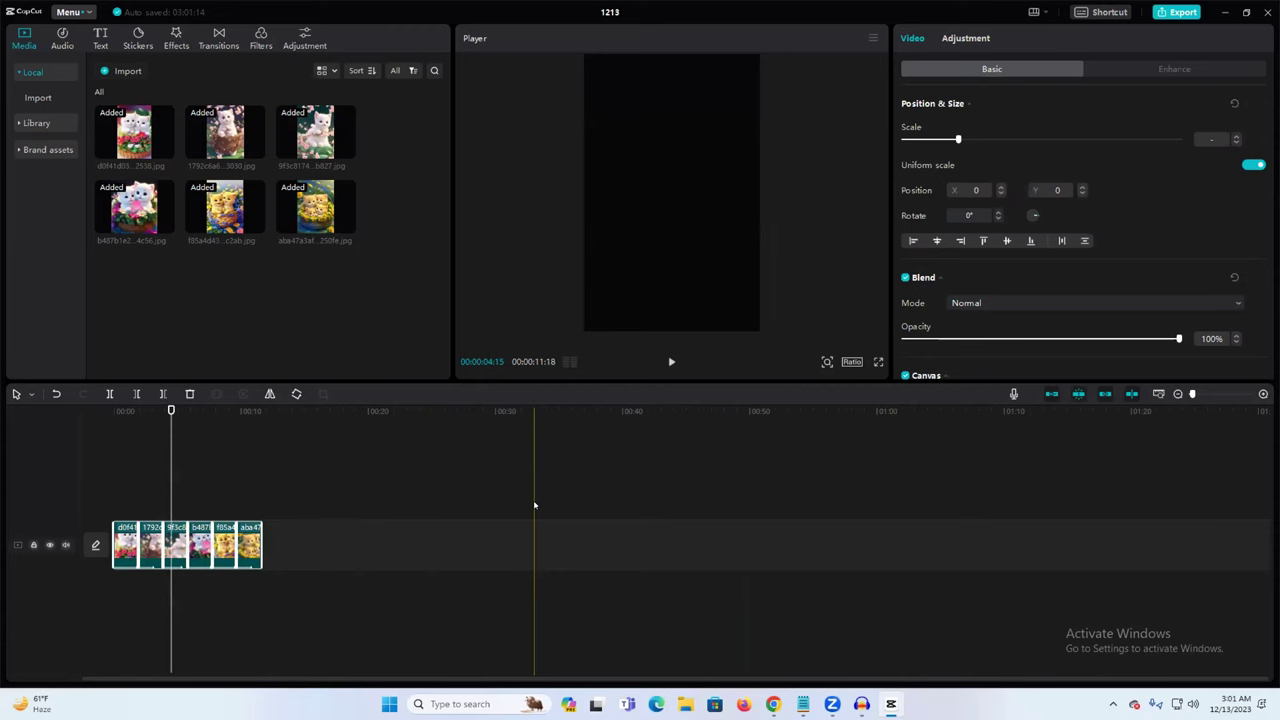
Step: Export the video with the title "short" and dismiss the sharing dialog without sharing
{"action": "left_click", "coordinate": [1176, 12]}
{"action": "double_click", "coordinate": [757, 178]}
{"action": "type", "text": "short"}
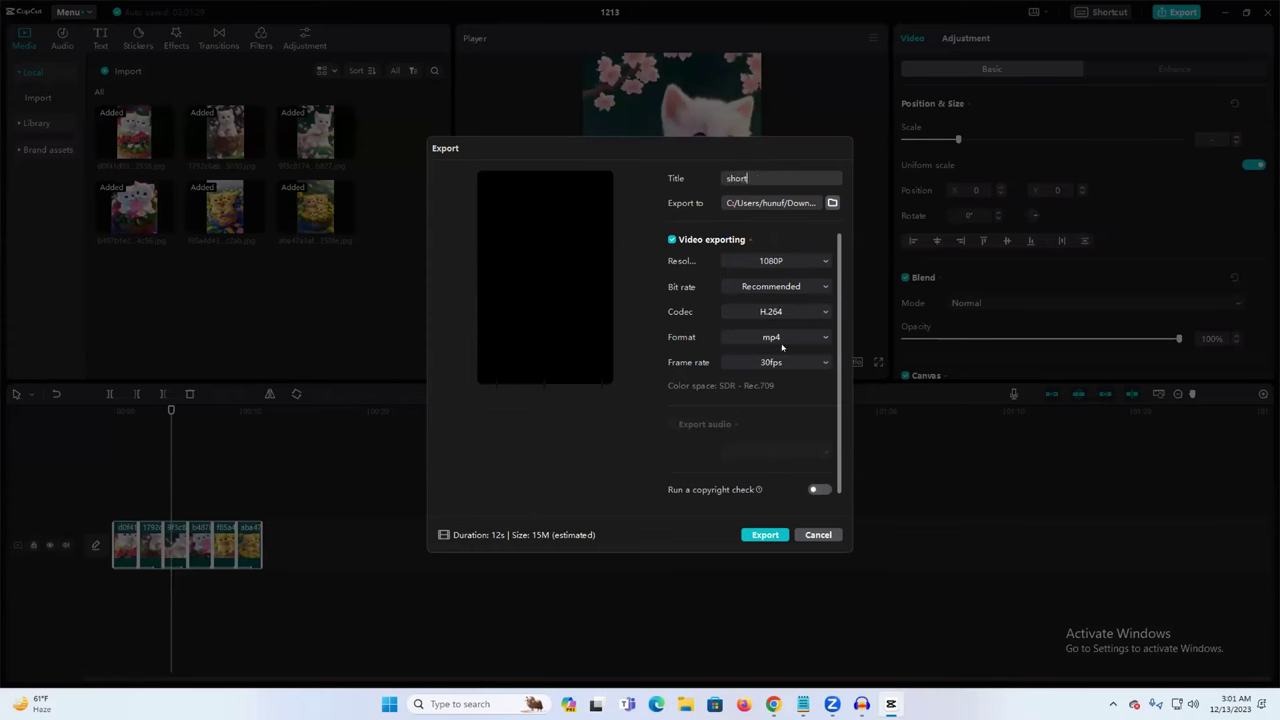
{"action": "left_click", "coordinate": [763, 533]}
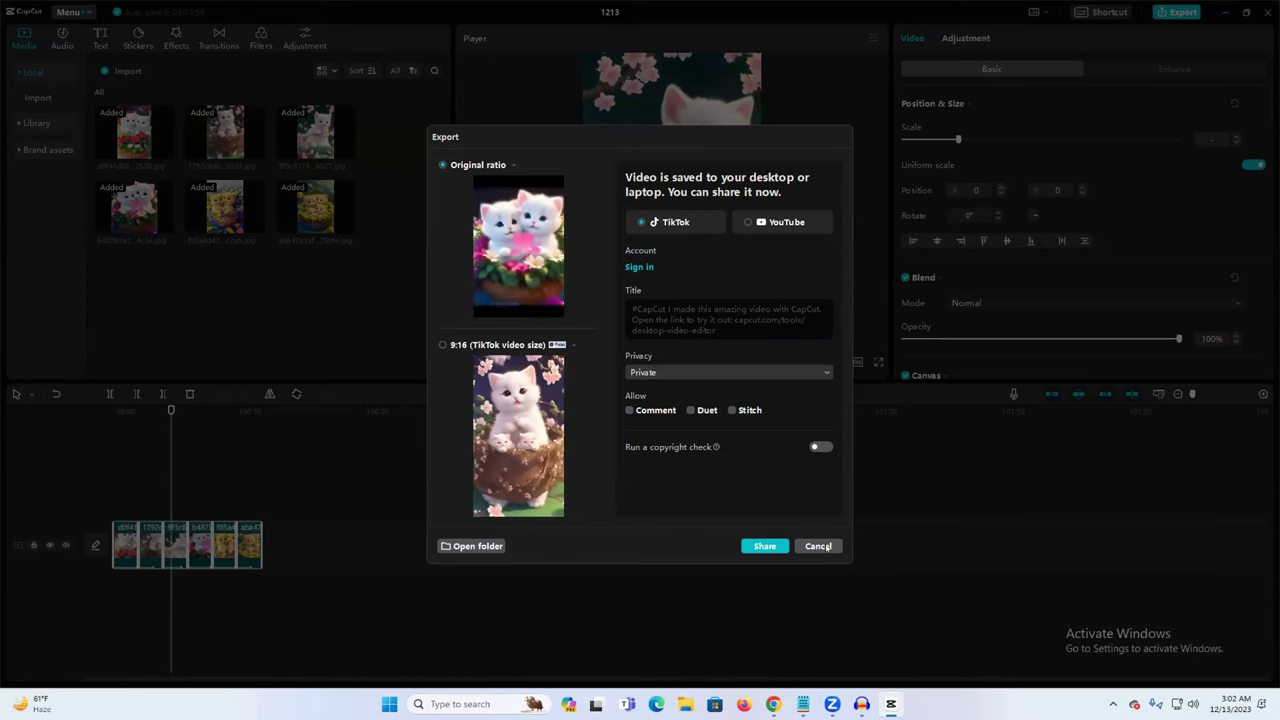
{"action": "left_click", "coordinate": [818, 546]}
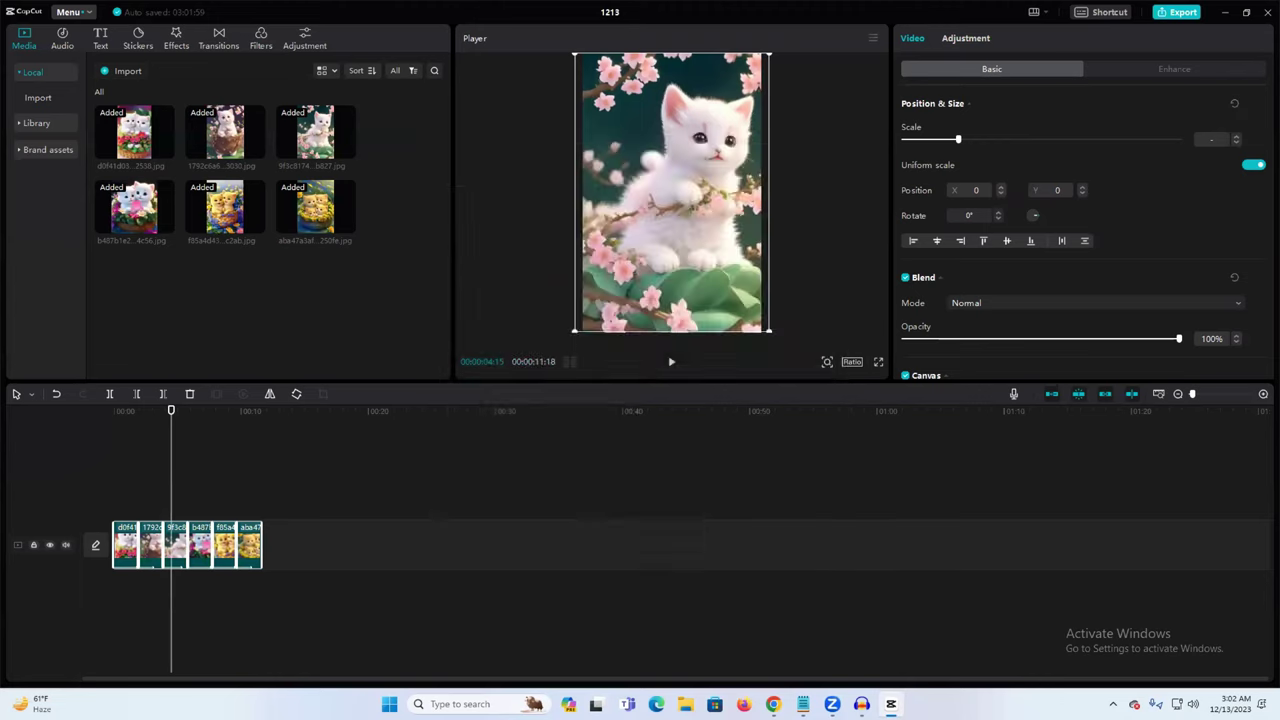
Step: Switch to Chrome and open the "ll wish status ll" cute cat video from the AM-wee Aliminals channel page to copy its title
{"action": "left_click", "coordinate": [1224, 12]}
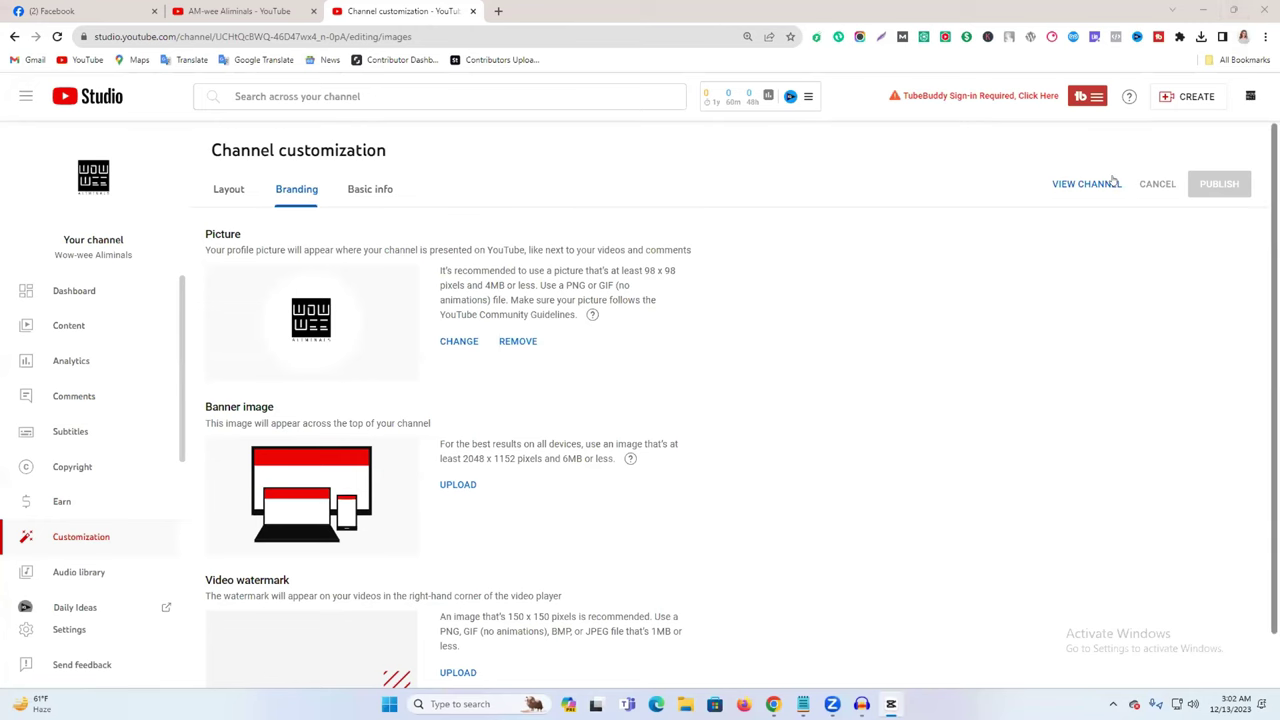
{"action": "left_click", "coordinate": [279, 8]}
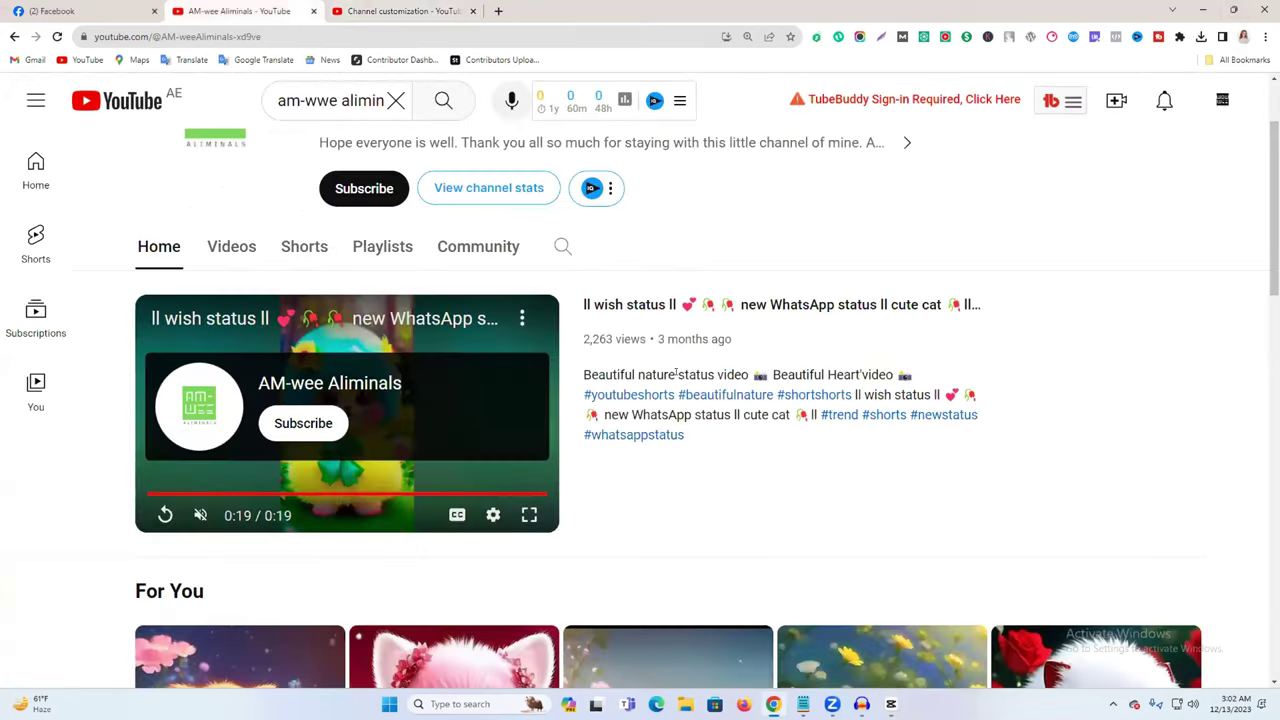
{"action": "left_click", "coordinate": [643, 306]}
Step: Return to YouTube Studio and upload 1213.mp4 from the Downloads folder to the Wow-wee Aliminals channel
{"action": "left_click", "coordinate": [380, 8]}
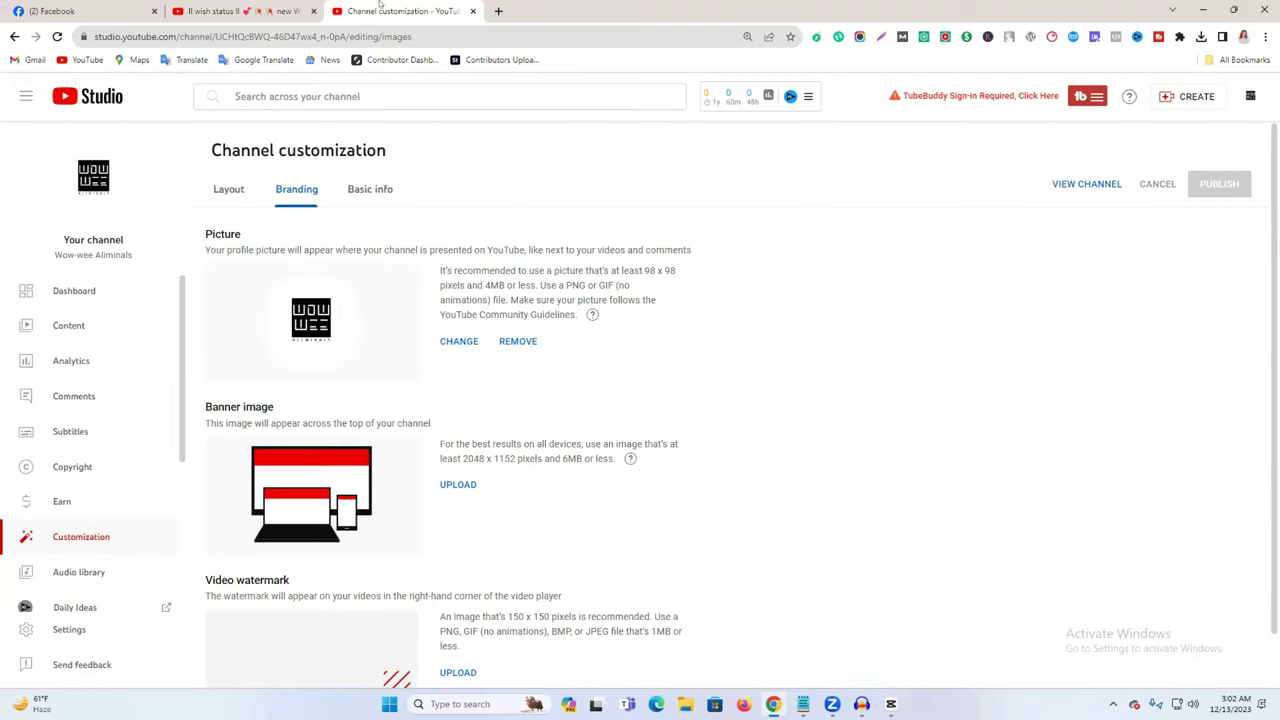
{"action": "left_click", "coordinate": [1166, 95]}
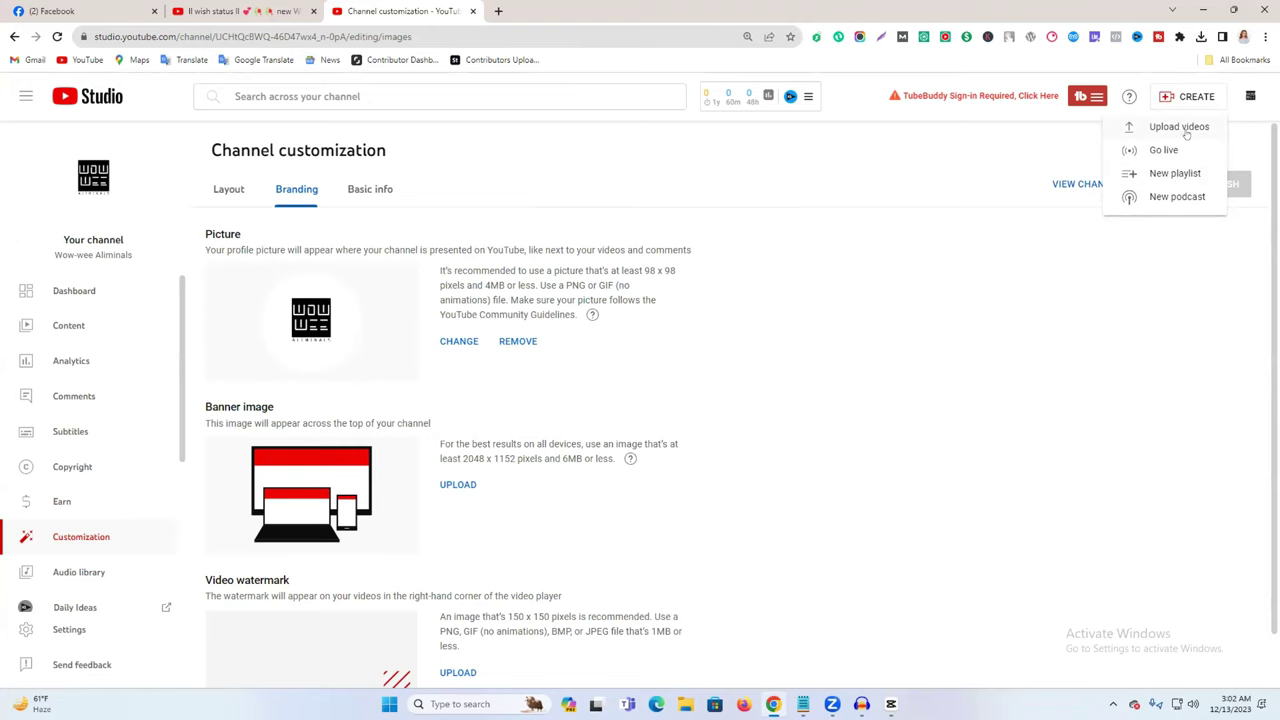
{"action": "left_click", "coordinate": [1186, 130]}
{"action": "left_click", "coordinate": [614, 330]}
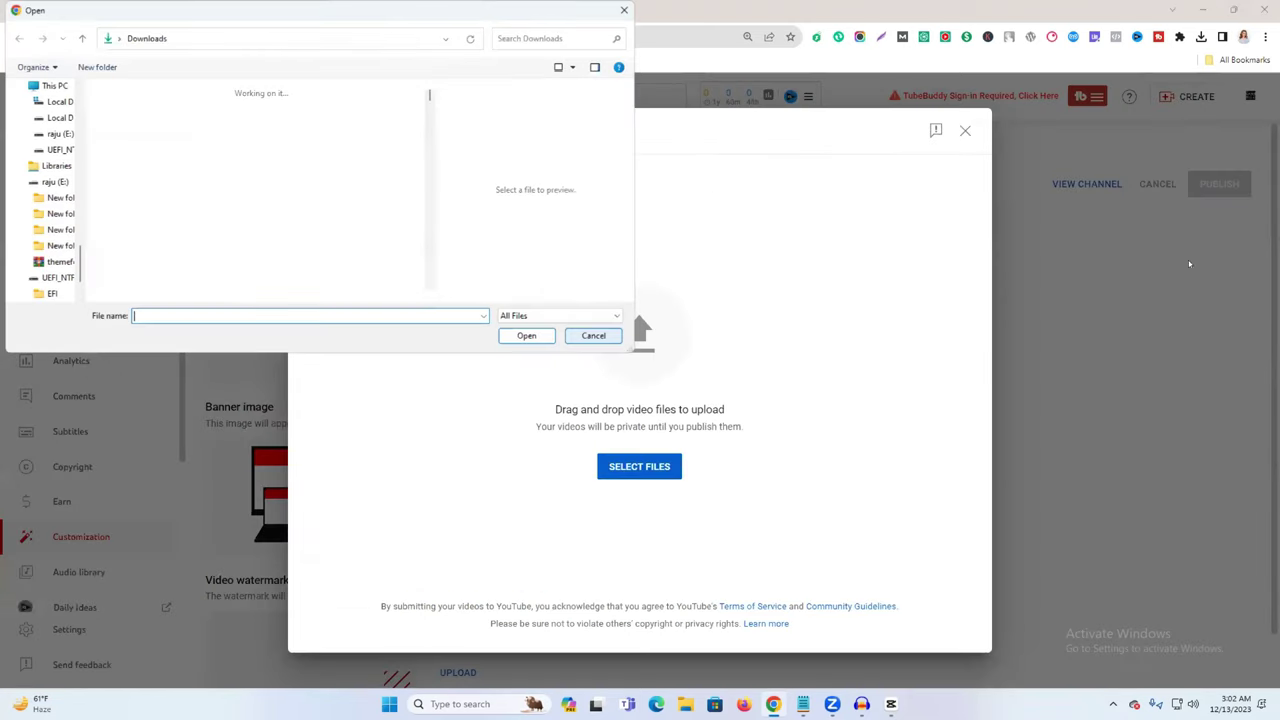
{"action": "left_click", "coordinate": [150, 145]}
{"action": "left_click", "coordinate": [218, 142]}
{"action": "left_click", "coordinate": [145, 143]}
{"action": "left_click", "coordinate": [527, 336]}
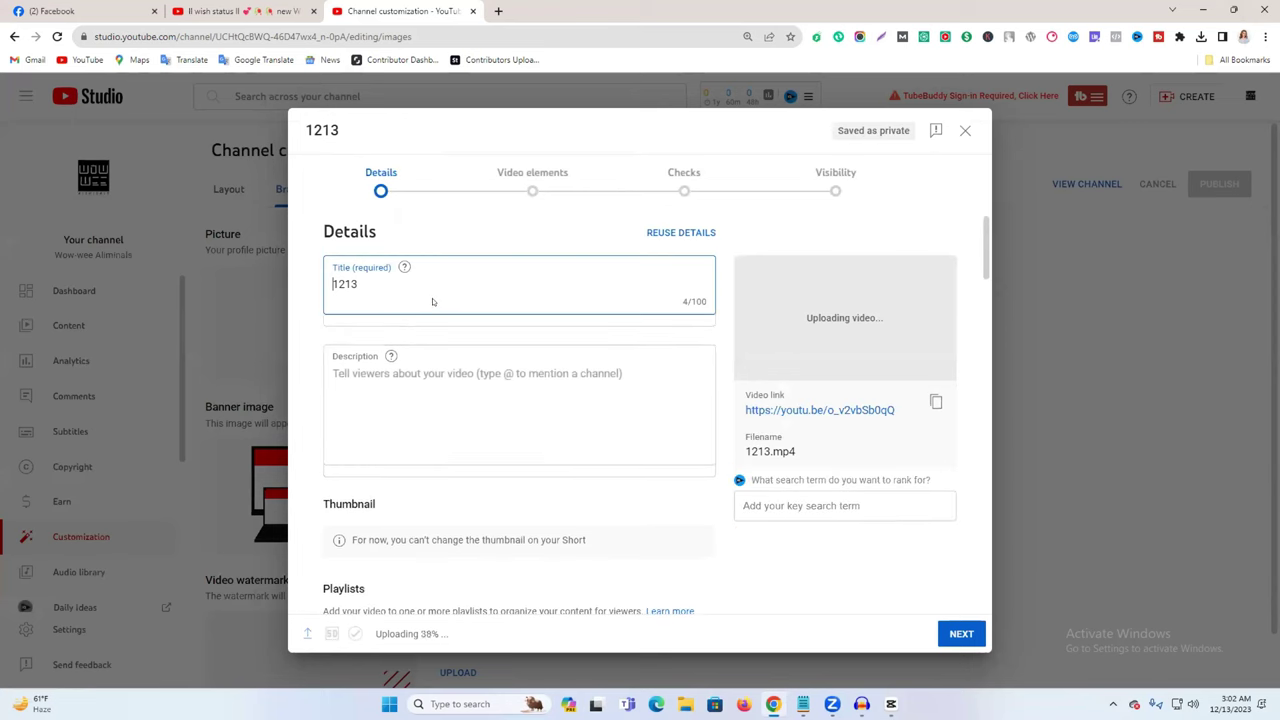
Step: Enter "ll wish status ll 💕🥀🥀 new WhatsApp status ll cute cat 🥀ll #trend #shorts #newstatus #whatsappstatus" as the video's title and description
{"action": "double_click", "coordinate": [432, 291]}
{"action": "type", "text": "ll wish status ll 💕🥀🥀 new WhatsApp status ll cute cat 🥀ll #trend #shorts #newstatus #whatsappstatus"}
{"action": "left_click", "coordinate": [428, 416]}
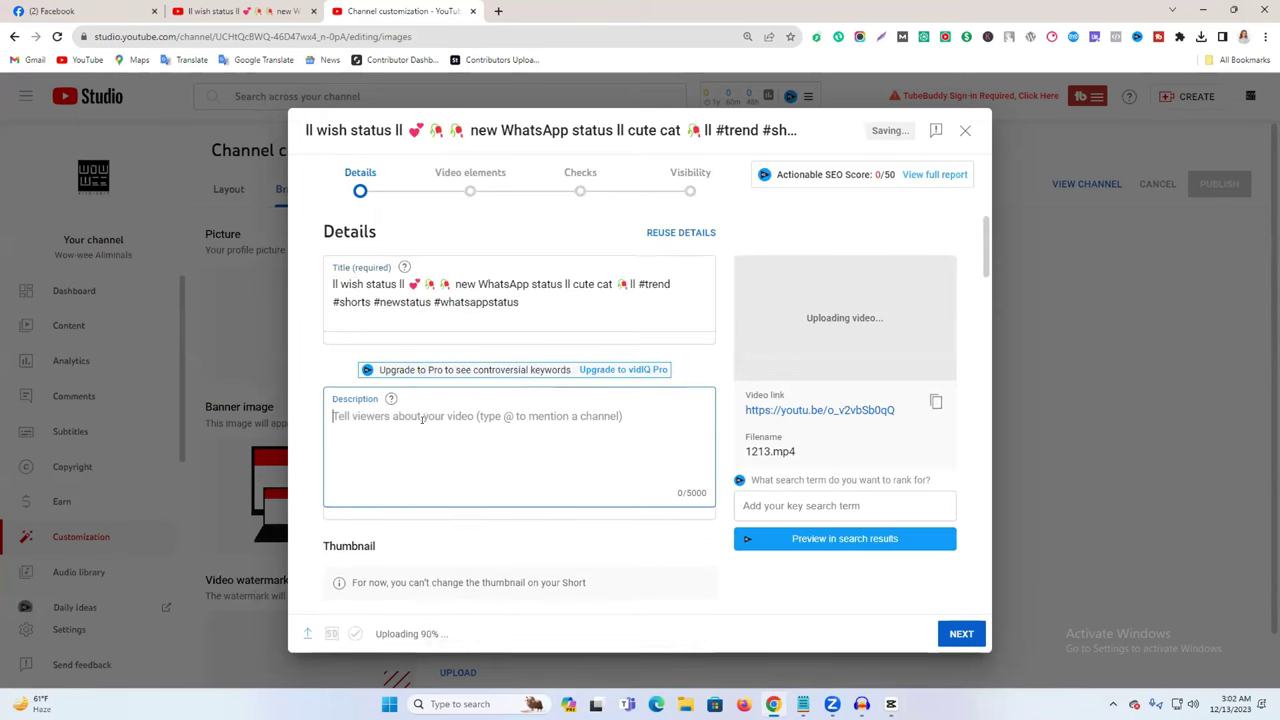
{"action": "type", "text": "ll wish status ll 💕🥀🥀 new WhatsApp status ll cute cat 🥀ll #trend #shorts #newstatus #whatsappstatus"}
Step: Set the video's audience to "No, it's not made for kids"
{"action": "scroll", "coordinate": [526, 424], "scroll_direction": "down", "scroll_amount": 3}
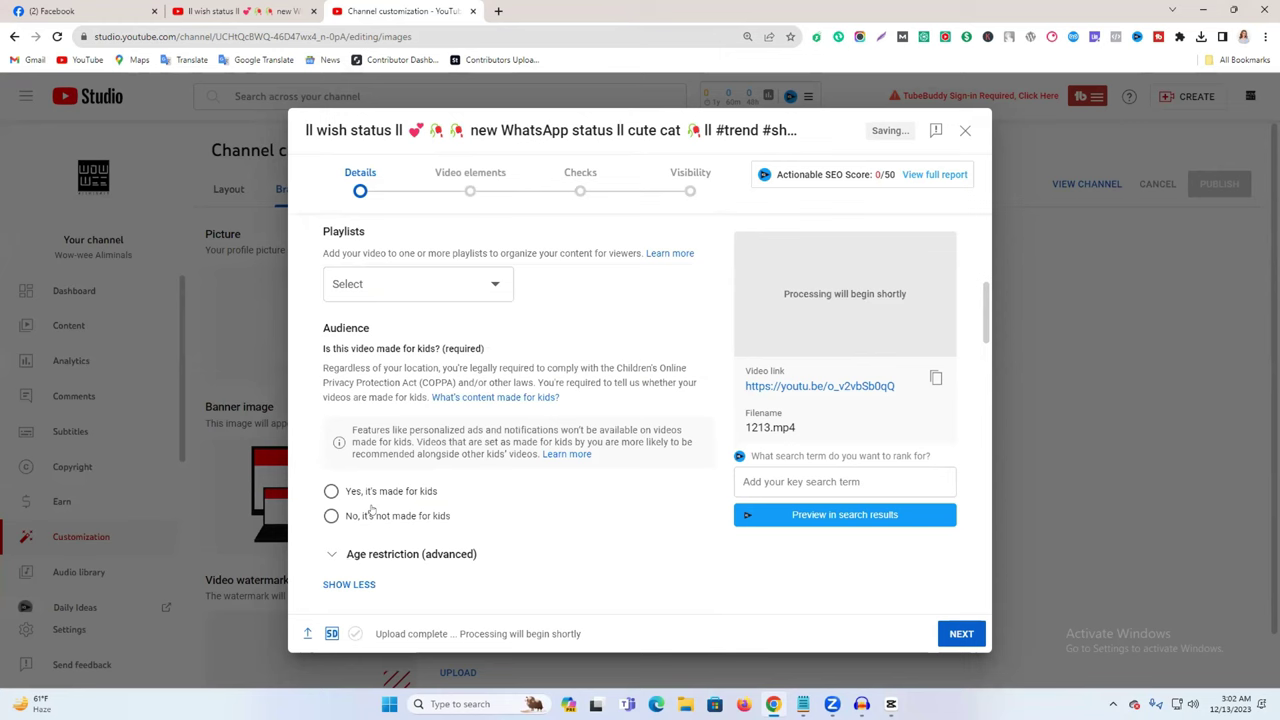
{"action": "left_click", "coordinate": [349, 516]}
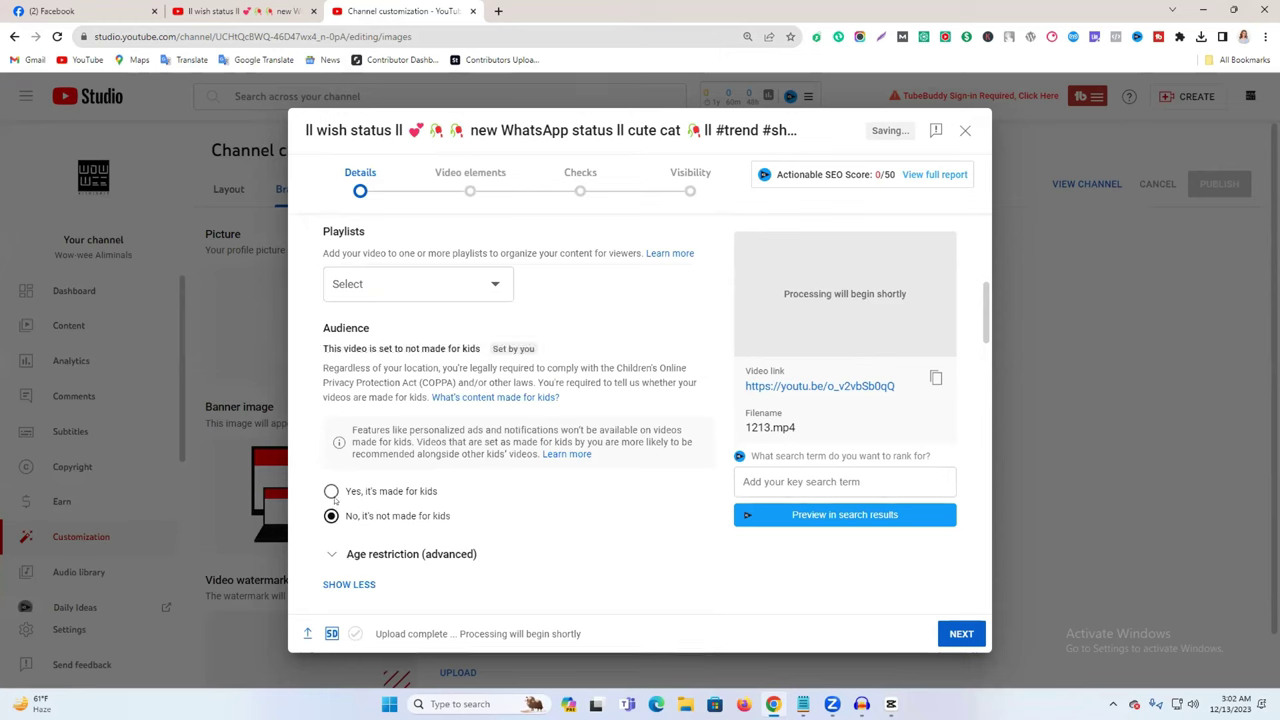
Step: Reselect "No, it's not made for kids" as the audience and go to the empty Tags field
{"action": "left_click", "coordinate": [336, 494]}
{"action": "left_click", "coordinate": [351, 518]}
{"action": "scroll", "coordinate": [464, 500], "scroll_direction": "down", "scroll_amount": 1}
{"action": "scroll", "coordinate": [463, 500], "scroll_direction": "down", "scroll_amount": 8}
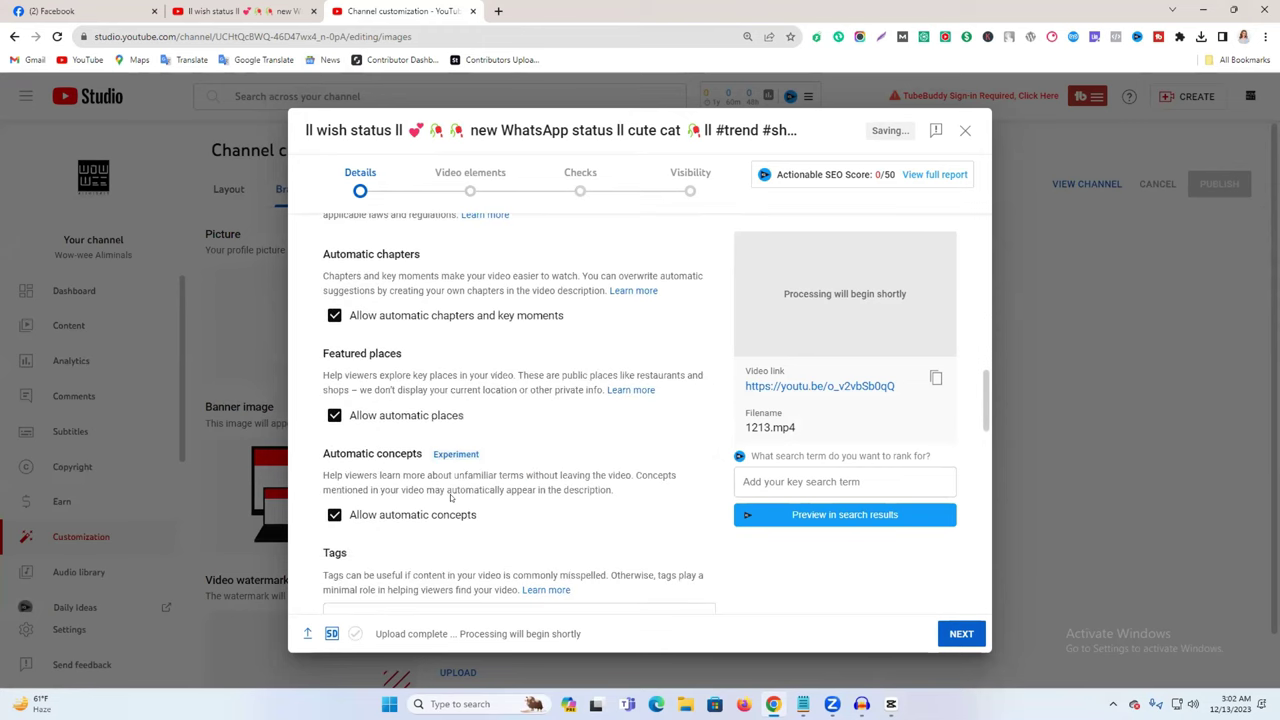
{"action": "left_click", "coordinate": [378, 404]}
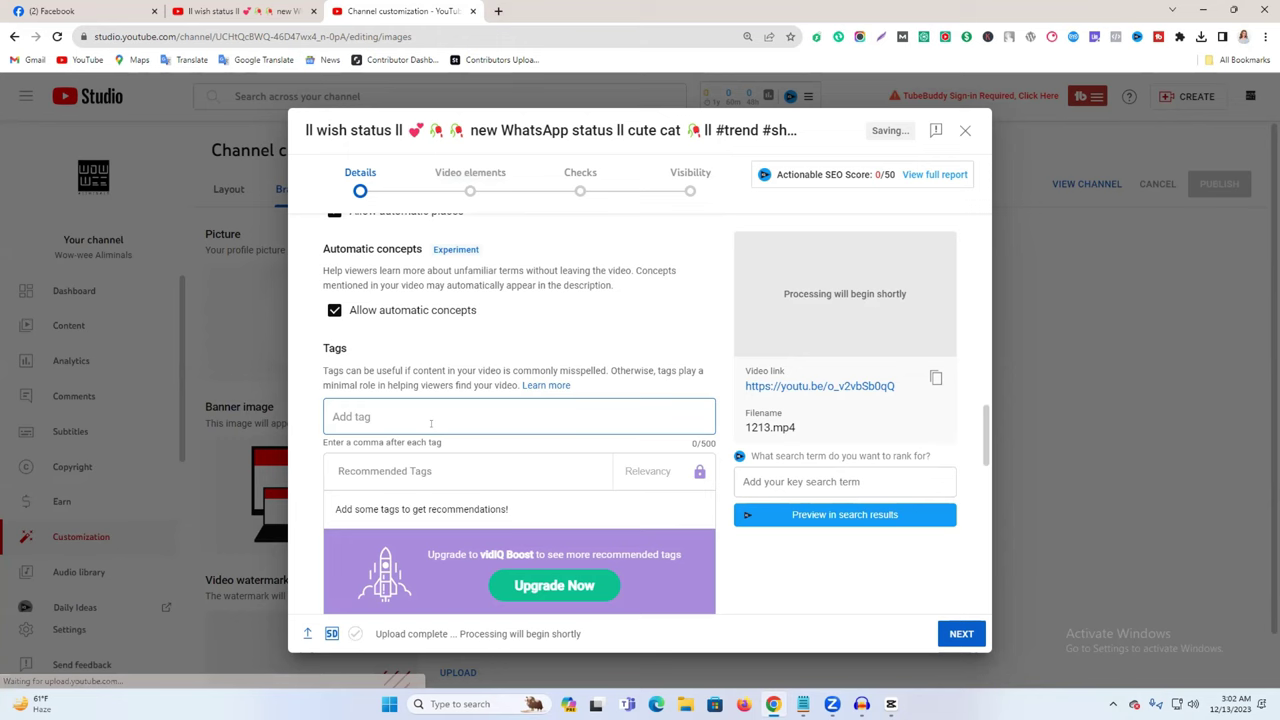
Step: Try to generate tags from the shortened cute cat title on the Rapidtags YouTube generator in a new browser tab
{"action": "left_click", "coordinate": [498, 11]}
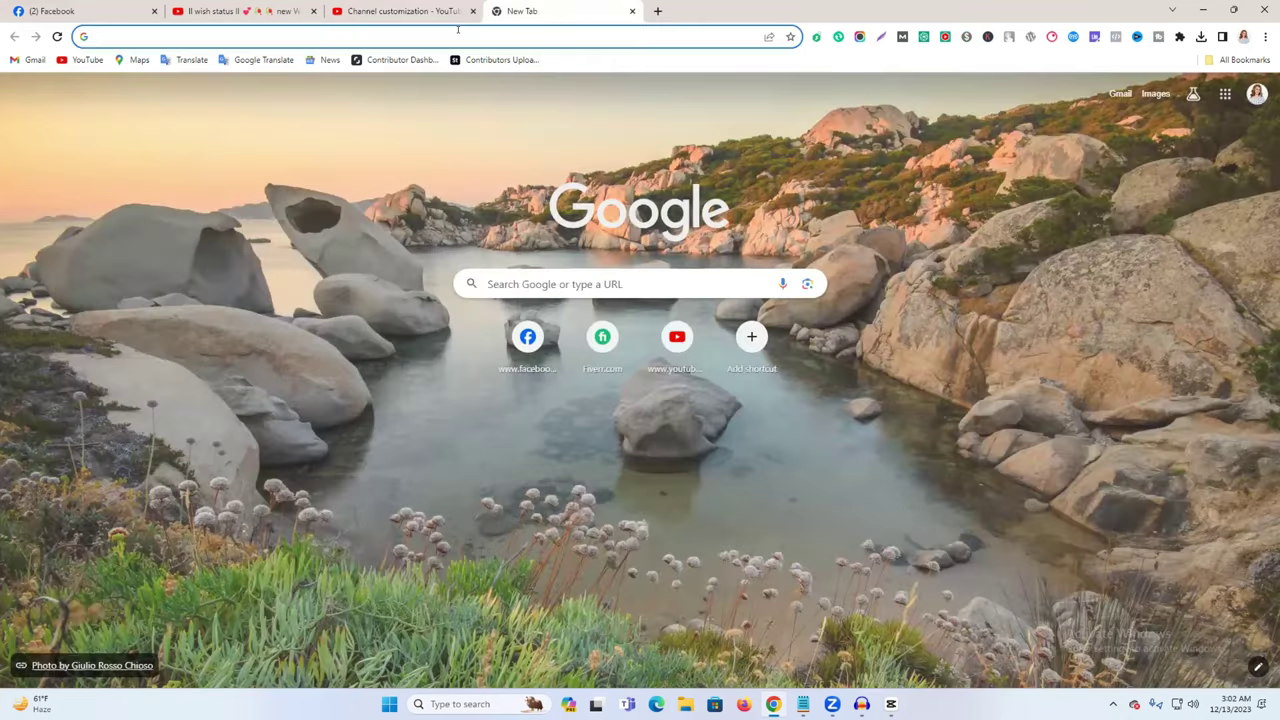
{"action": "left_click", "coordinate": [311, 118]}
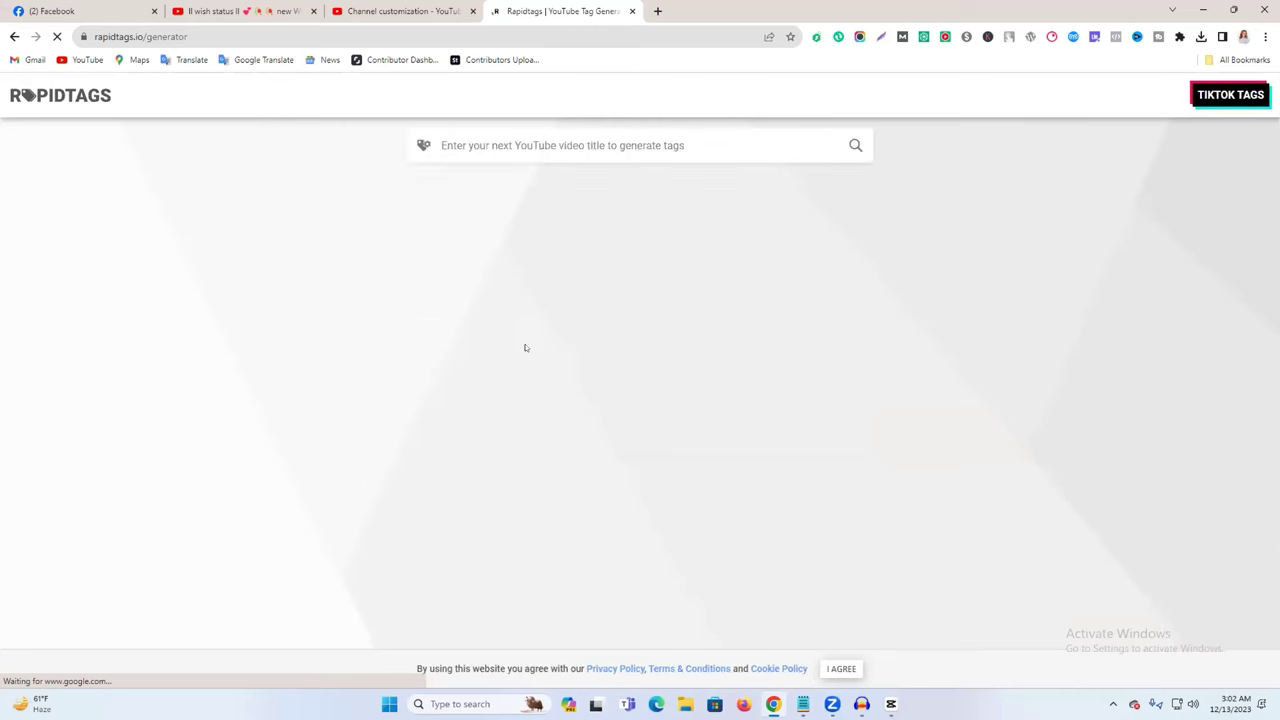
{"action": "left_click", "coordinate": [540, 147]}
{"action": "type", "text": "new WhatsApp status ll cute cat 🥀 ll #trend #shorts #newstatus #whatsappstatus"}
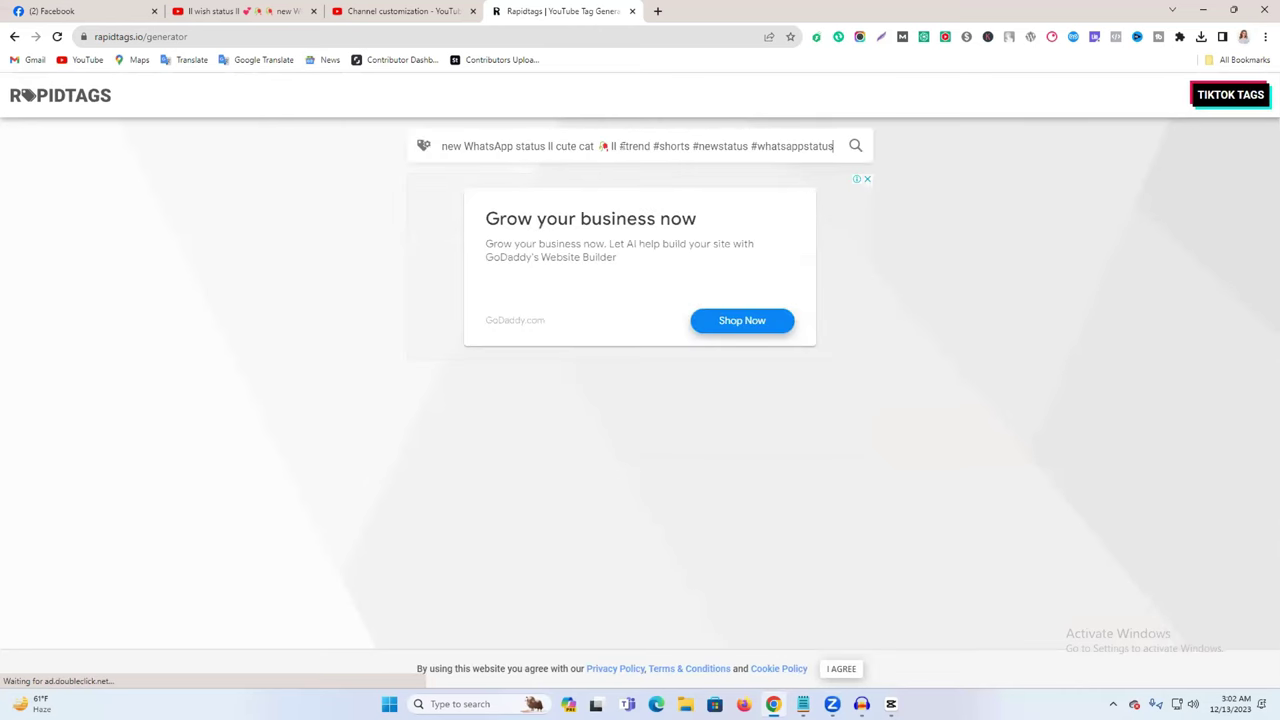
{"action": "left_click_drag", "start_coordinate": [612, 146], "coordinate": [375, 167]}
{"action": "key", "text": "BackSpace"}
{"action": "key", "text": "Return"}
{"action": "left_click", "coordinate": [455, 518]}
Step: Try to add the copied "ll wish status ll" title as a video tag, and clear it from the Tags field
{"action": "key", "text": "ctrl+Page_Up"}
{"action": "key", "text": "ctrl+v"}
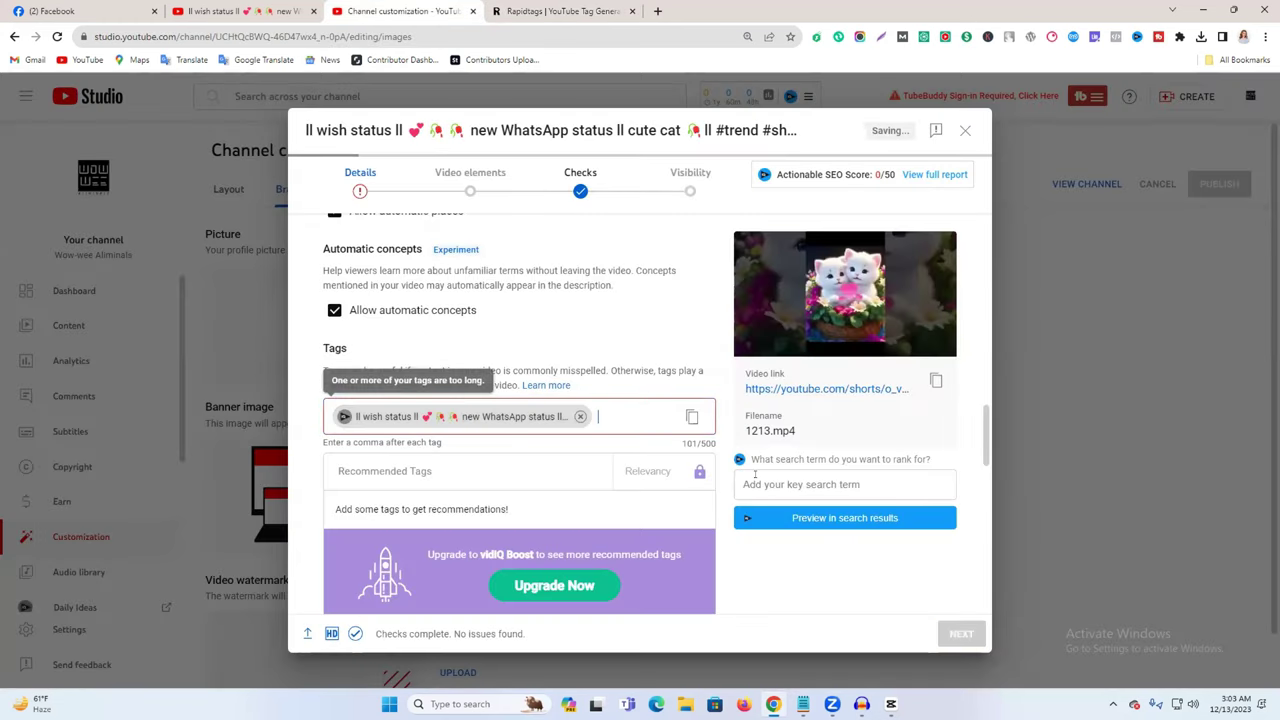
{"action": "left_click", "coordinate": [608, 417]}
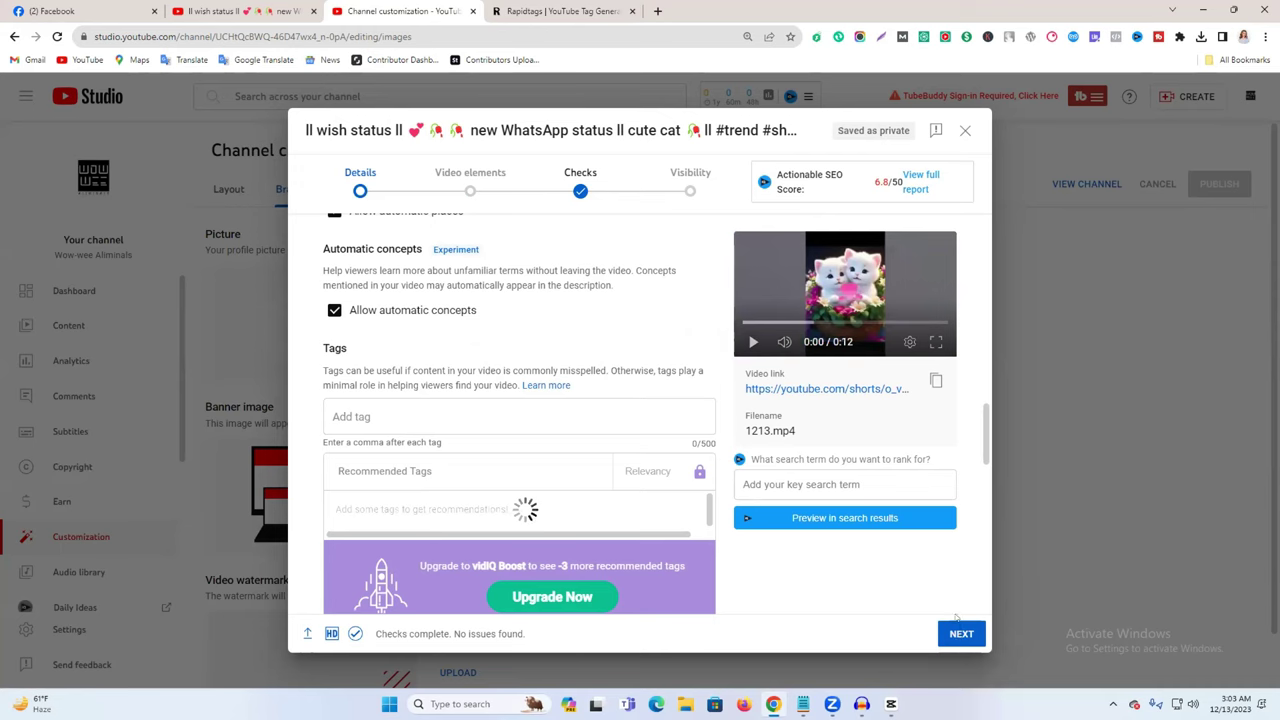
Step: Proceed to the Visibility stage of the upload and set the video to Public
{"action": "left_click", "coordinate": [960, 634]}
{"action": "left_click", "coordinate": [956, 632]}
{"action": "left_click", "coordinate": [956, 632]}
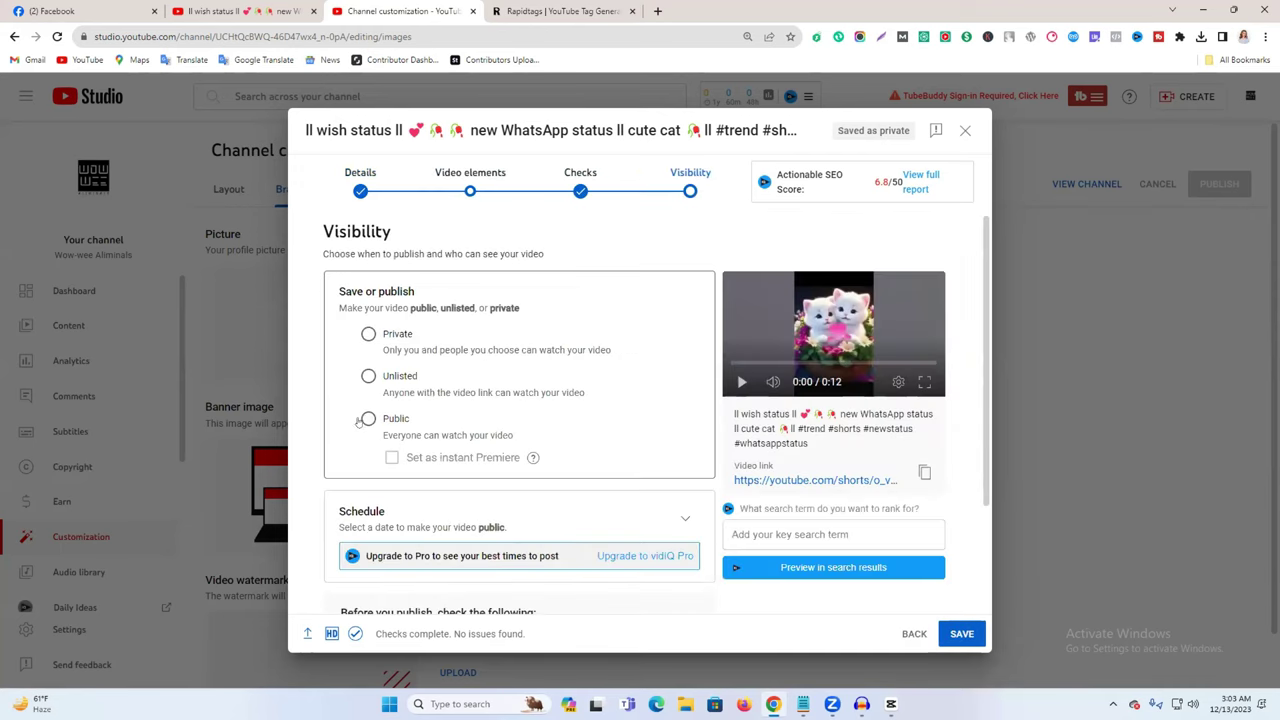
{"action": "left_click", "coordinate": [366, 419]}
Step: Recheck the video's title and description in Details, publish the video, and dismiss the sharing dialog
{"action": "left_click", "coordinate": [361, 178]}
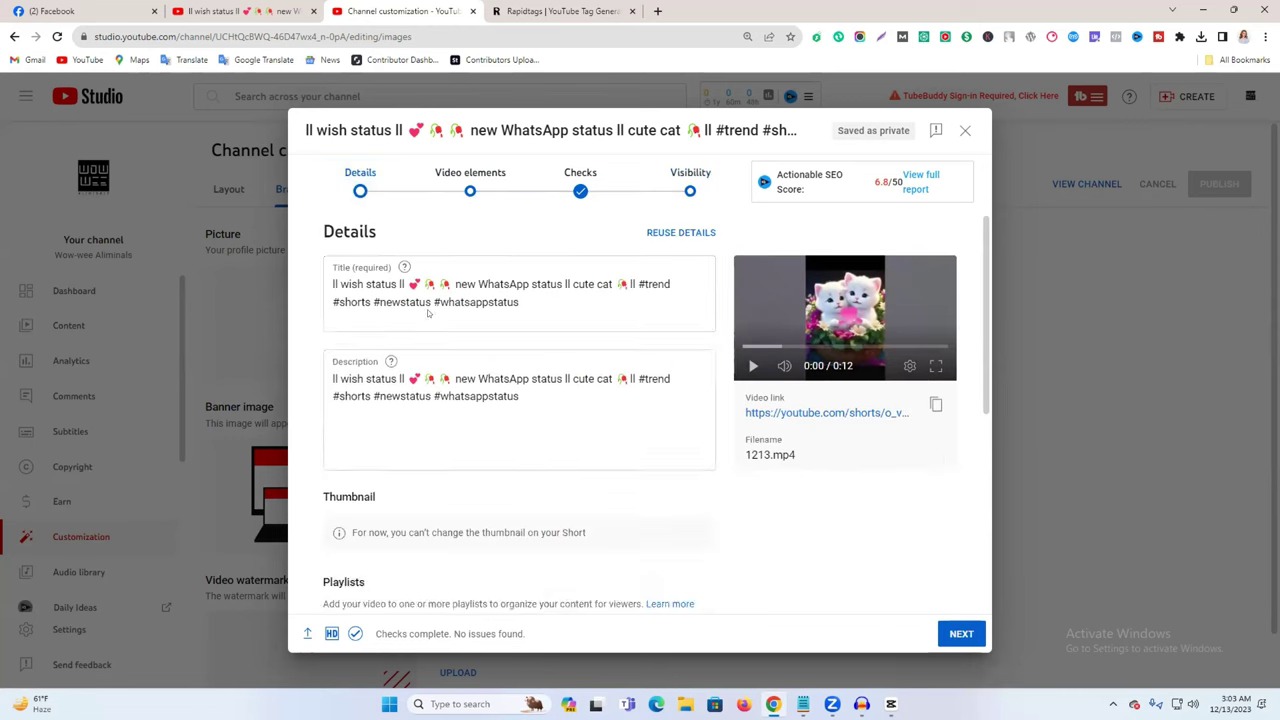
{"action": "scroll", "coordinate": [440, 380], "scroll_direction": "down", "scroll_amount": 4}
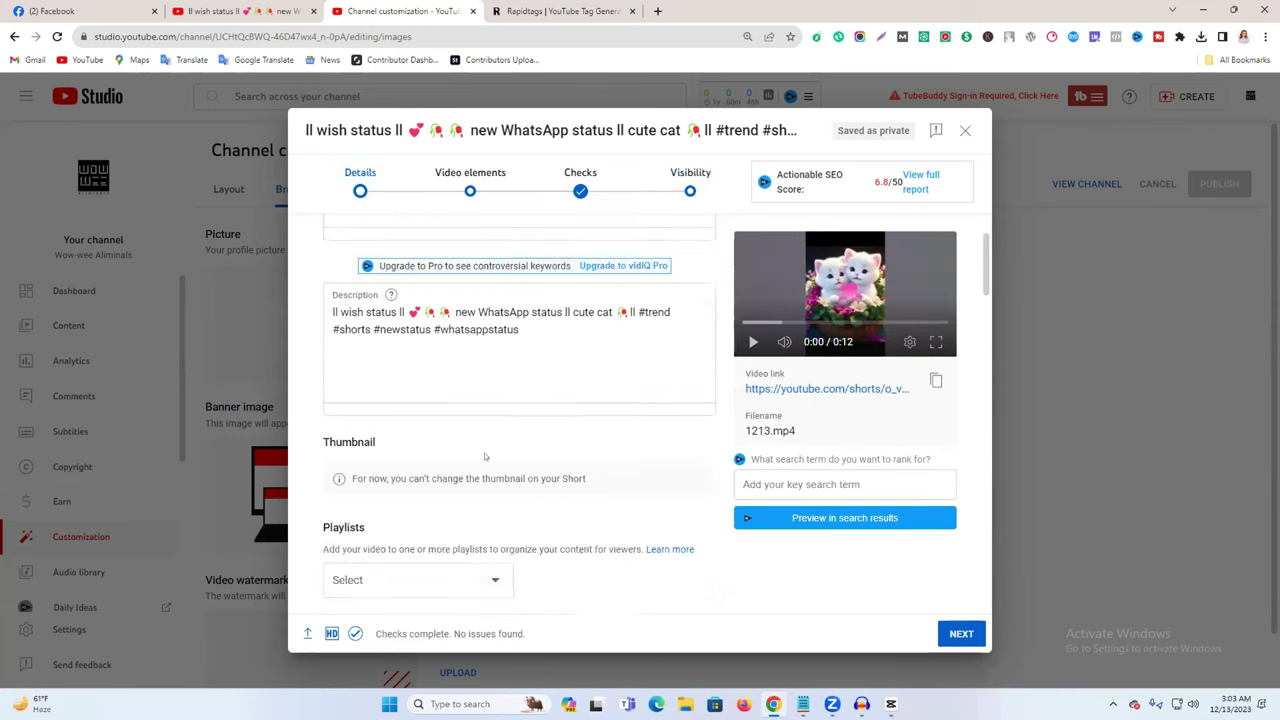
{"action": "left_click", "coordinate": [960, 633]}
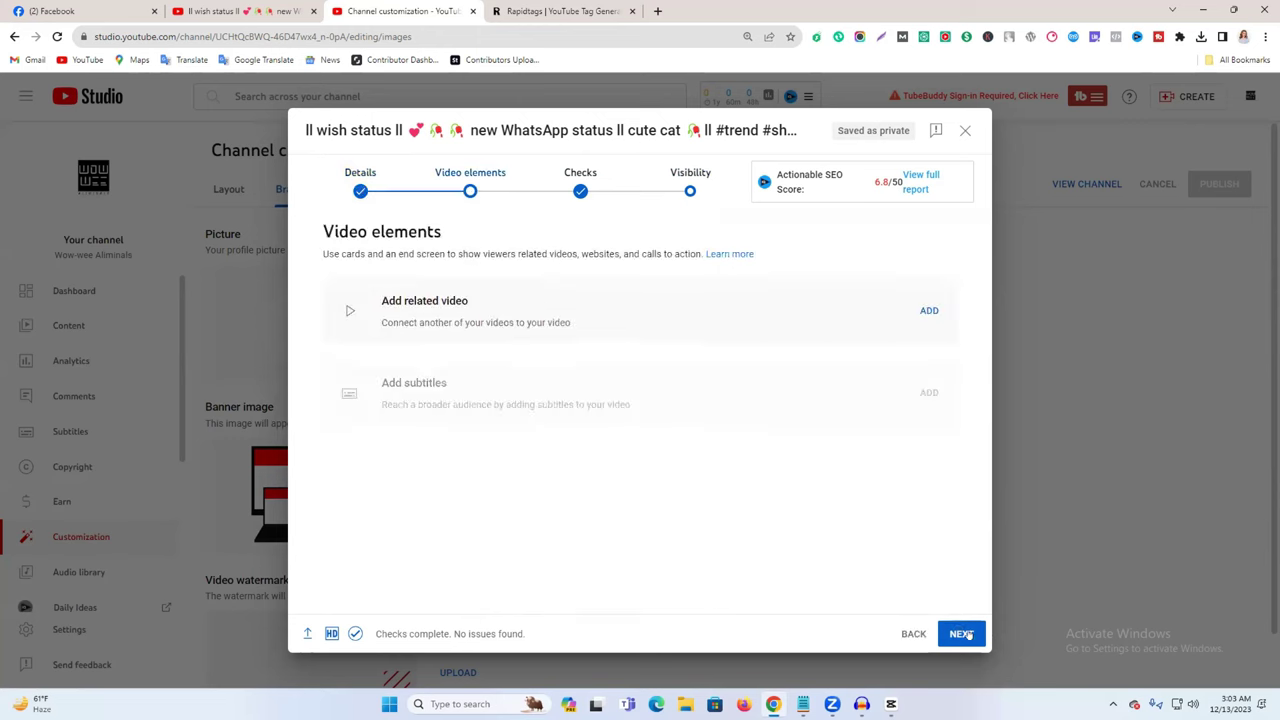
{"action": "left_click", "coordinate": [959, 633]}
{"action": "left_click", "coordinate": [957, 634]}
{"action": "left_click", "coordinate": [954, 634]}
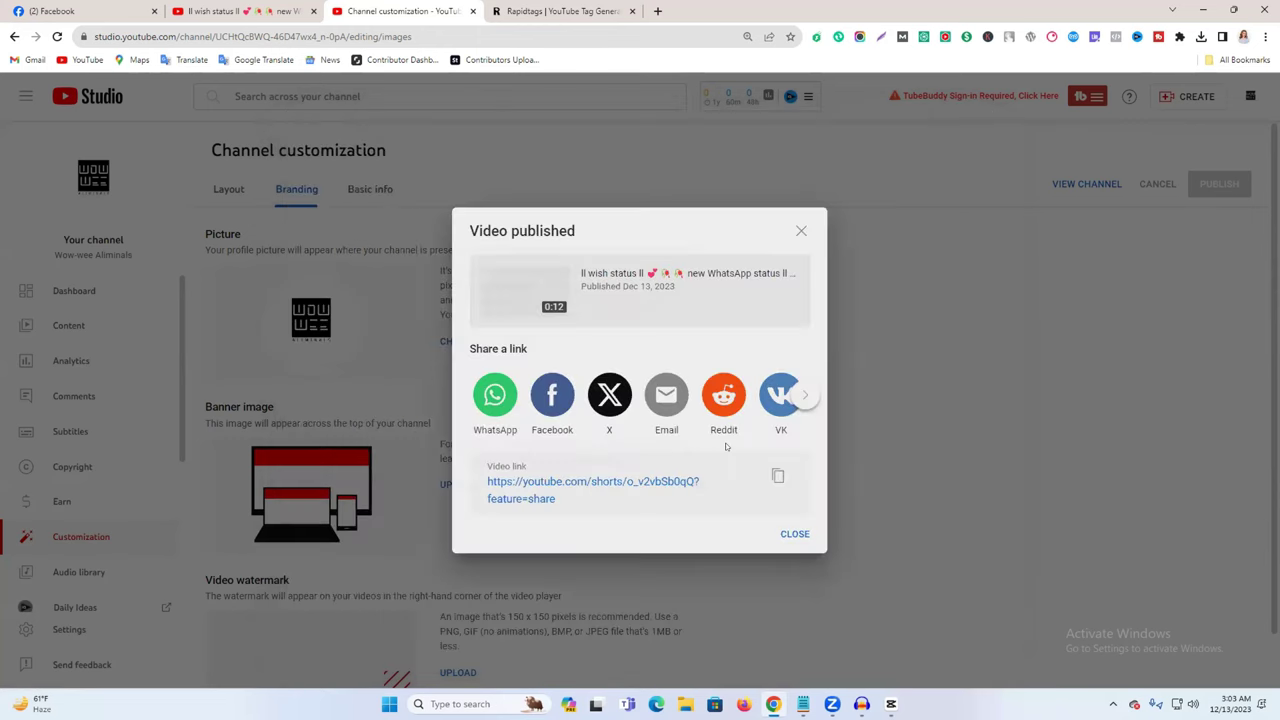
{"action": "left_click", "coordinate": [794, 533]}
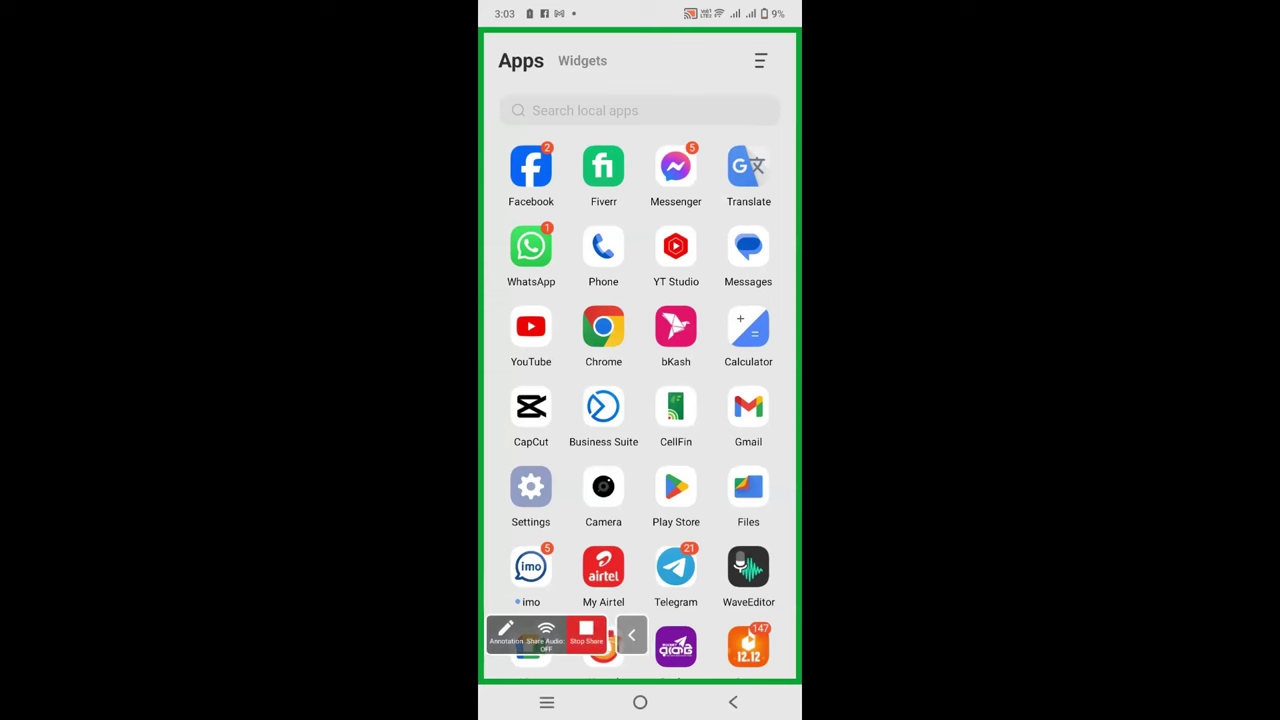
Step: On the phone, collapse the screen-sharing toolbar, look through the installed apps, and open Play Store
{"action": "left_click", "coordinate": [633, 635]}
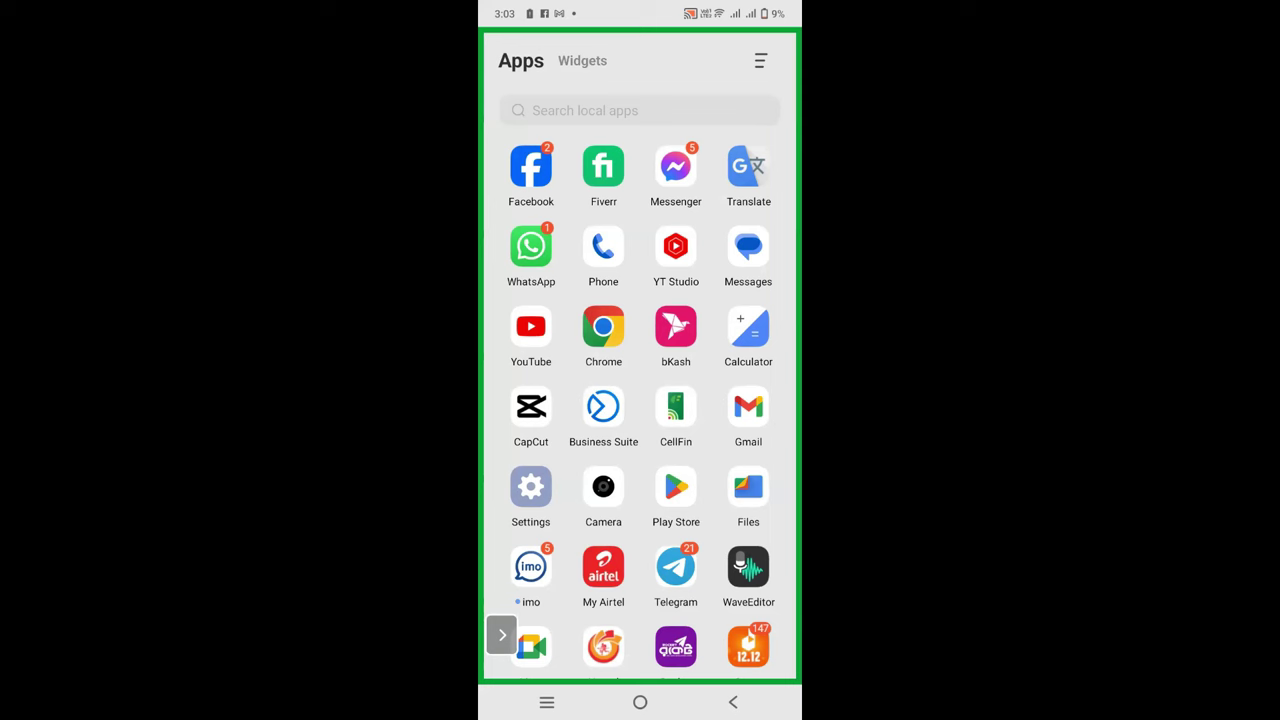
{"action": "scroll", "coordinate": [640, 408], "scroll_direction": "down", "scroll_amount": 5}
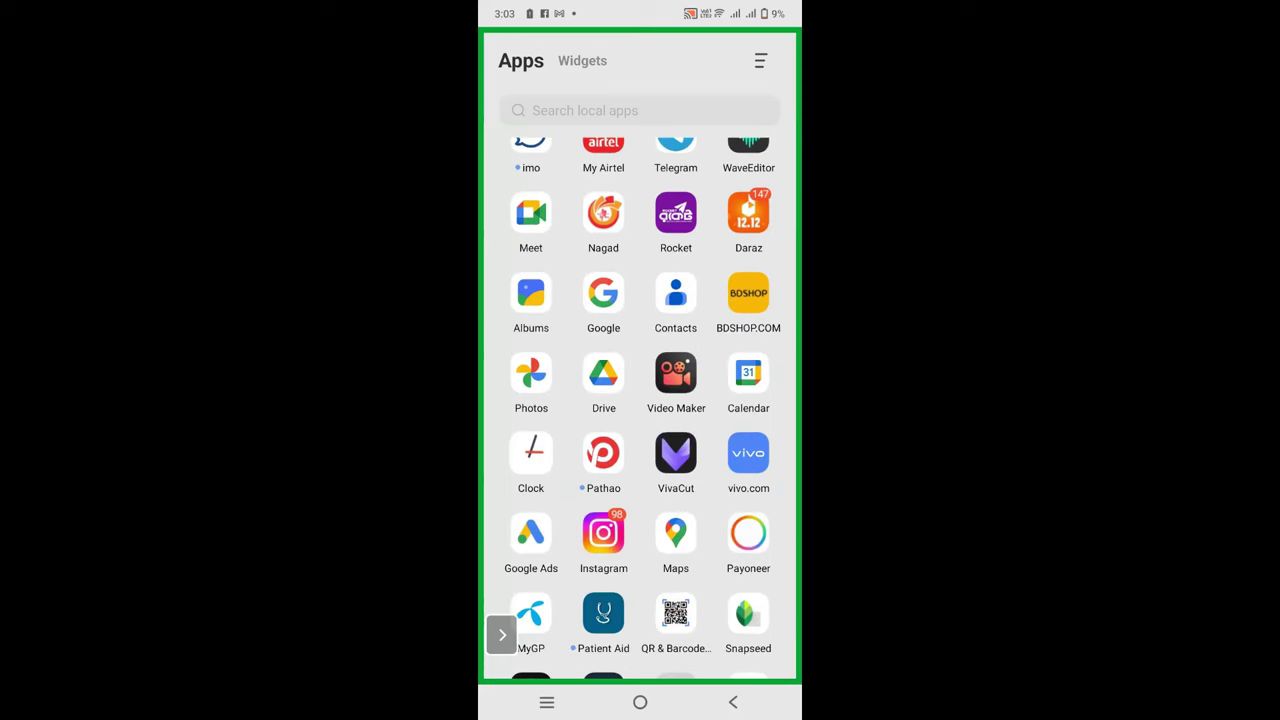
{"action": "scroll", "coordinate": [640, 408], "scroll_direction": "down", "scroll_amount": 3}
{"action": "scroll", "coordinate": [640, 408], "scroll_direction": "up", "scroll_amount": 8}
{"action": "left_click", "coordinate": [675, 487]}
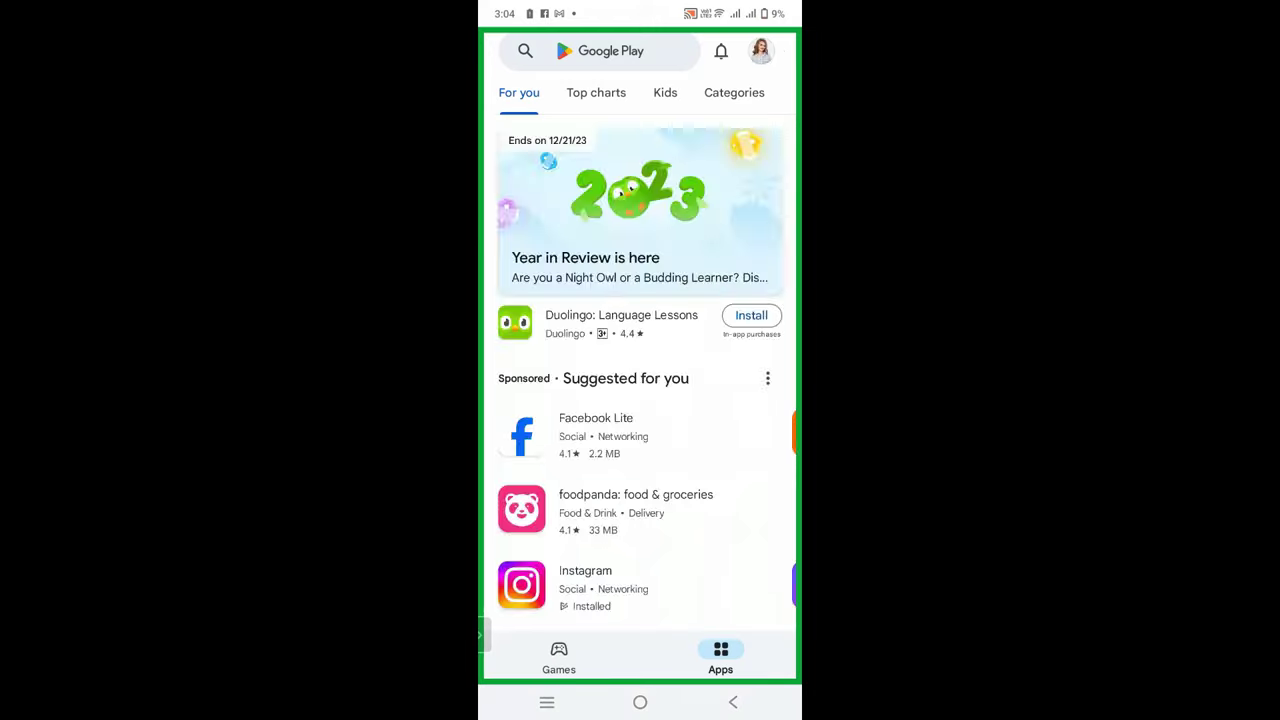
Step: Search Play Store for capcut and open the CapCut - Video Editor app
{"action": "left_click", "coordinate": [600, 51]}
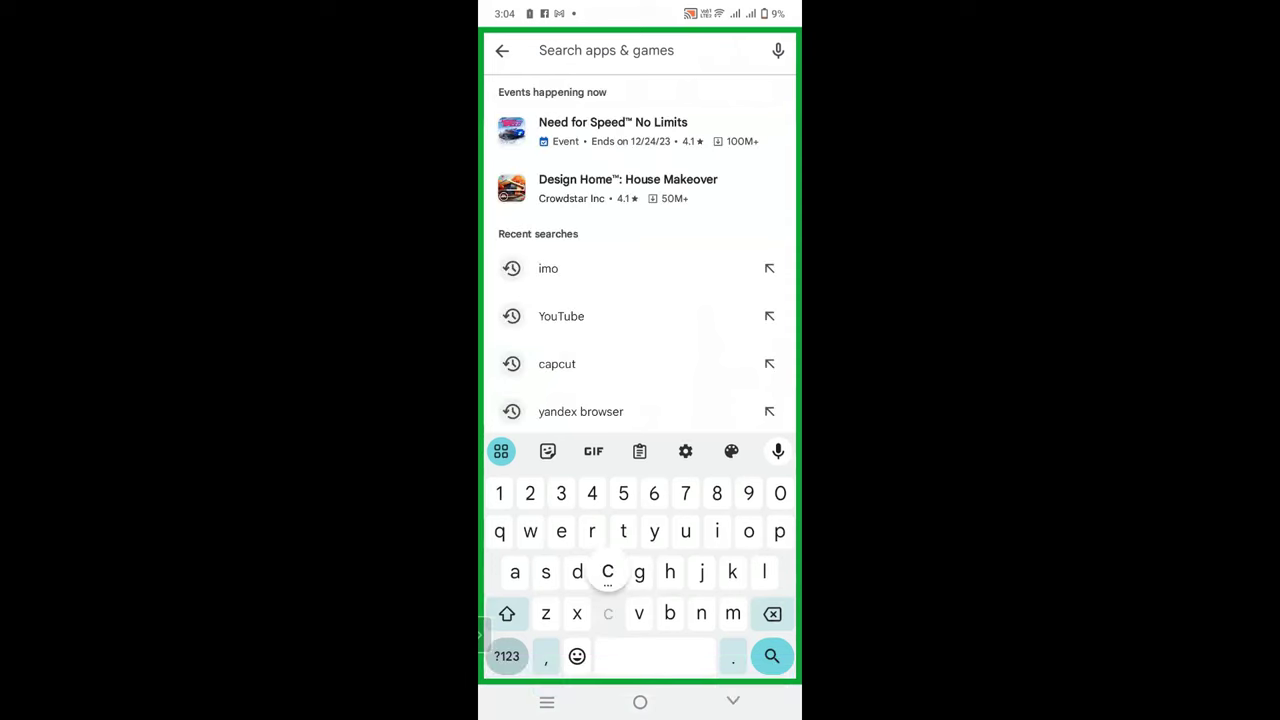
{"action": "type", "text": "c"}
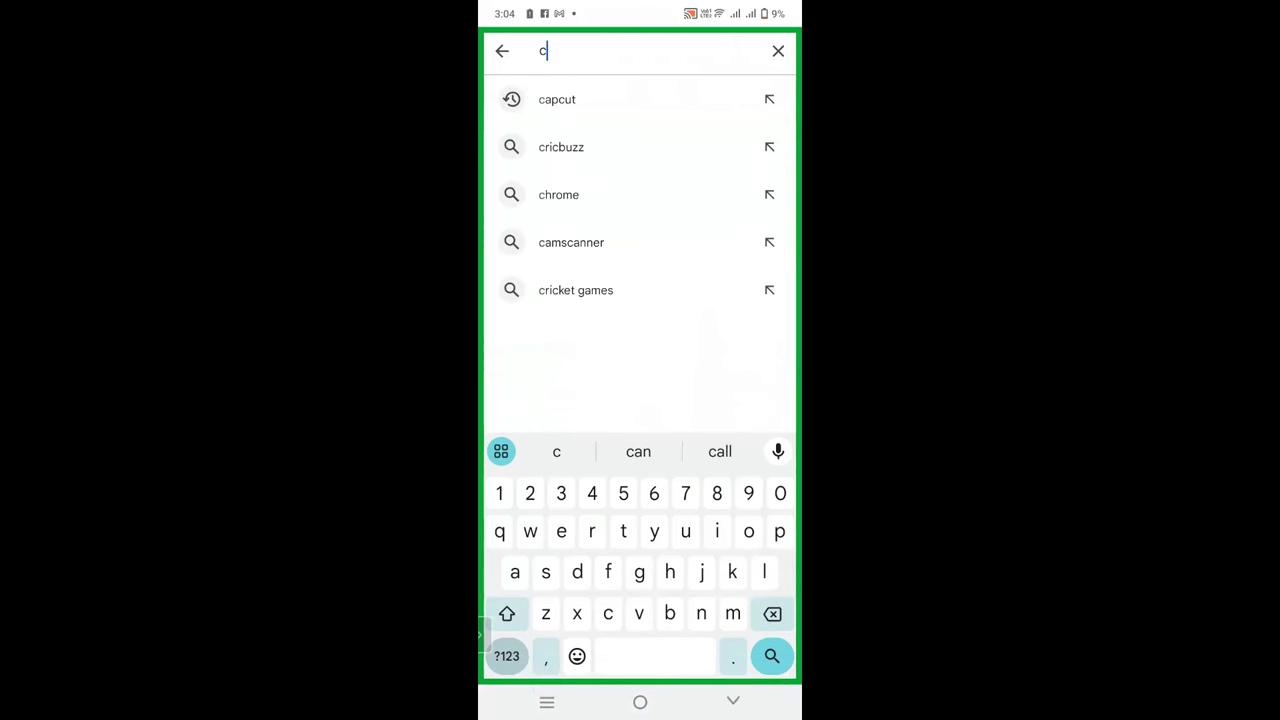
{"action": "left_click", "coordinate": [557, 99]}
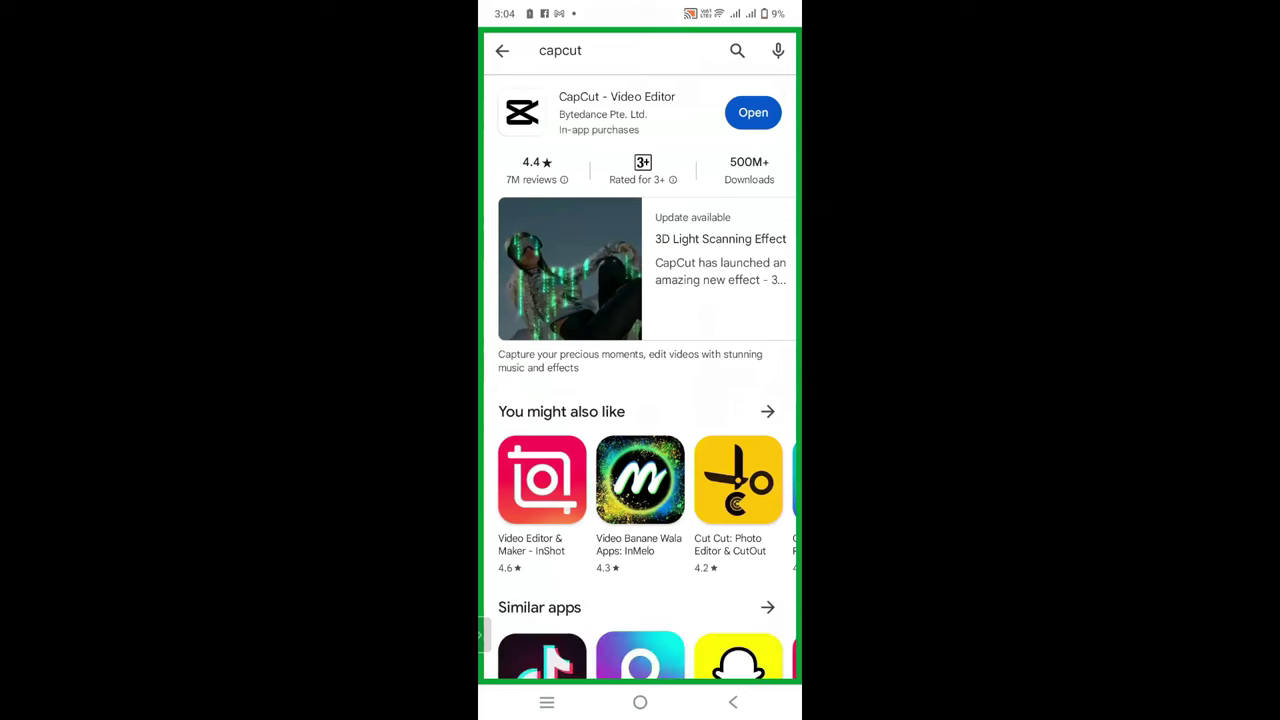
{"action": "left_click", "coordinate": [753, 112]}
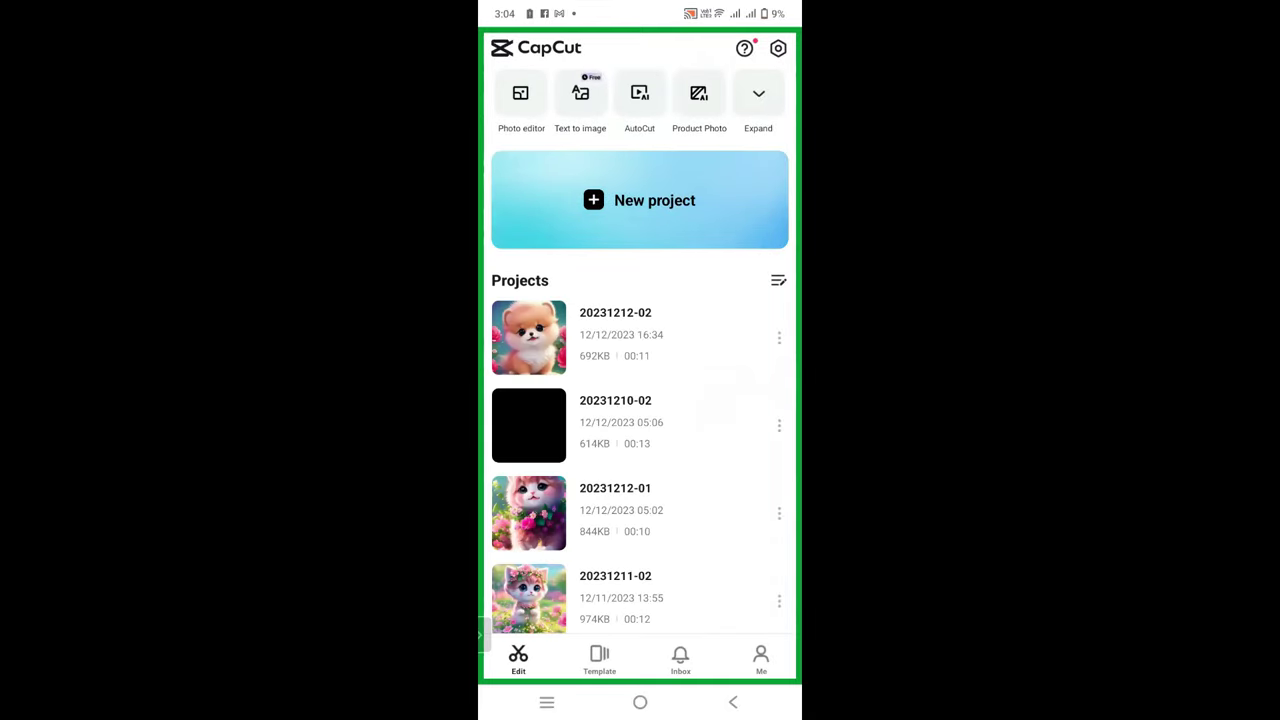
Step: Start a new project and select three white puppy photos: red bow, pink flower crown, and red rose crown
{"action": "left_click", "coordinate": [640, 200]}
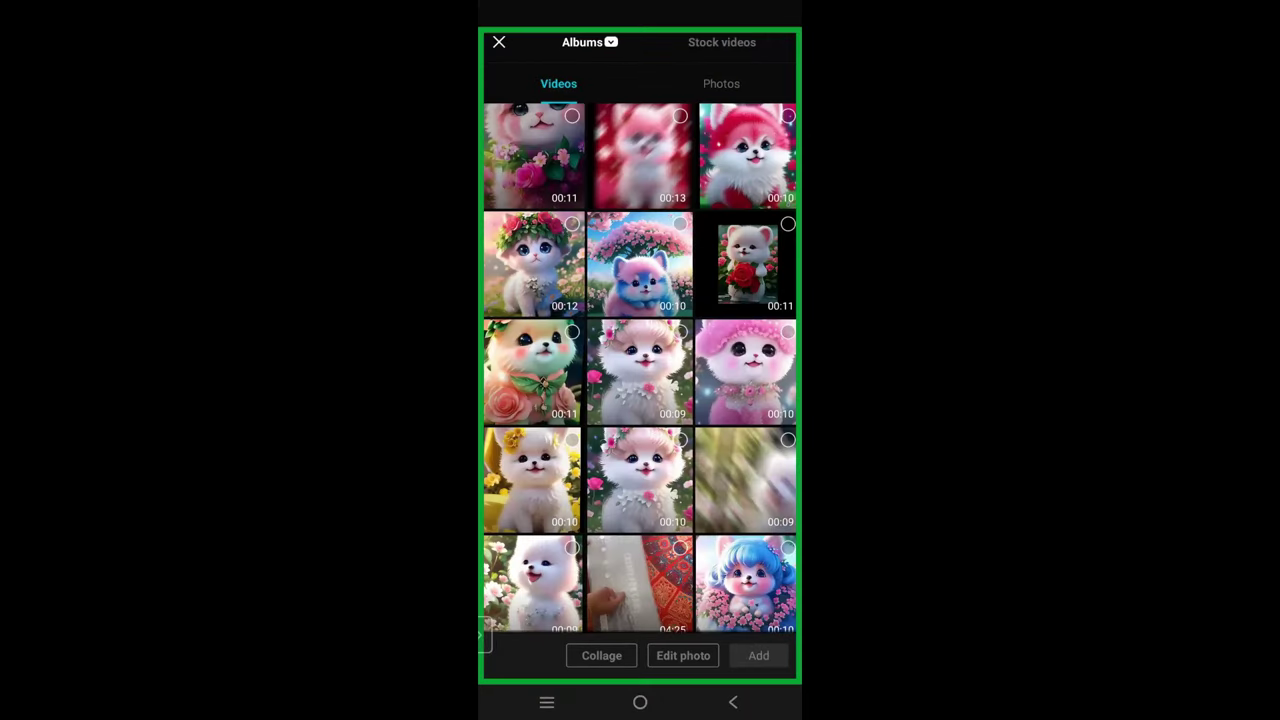
{"action": "left_click", "coordinate": [721, 84]}
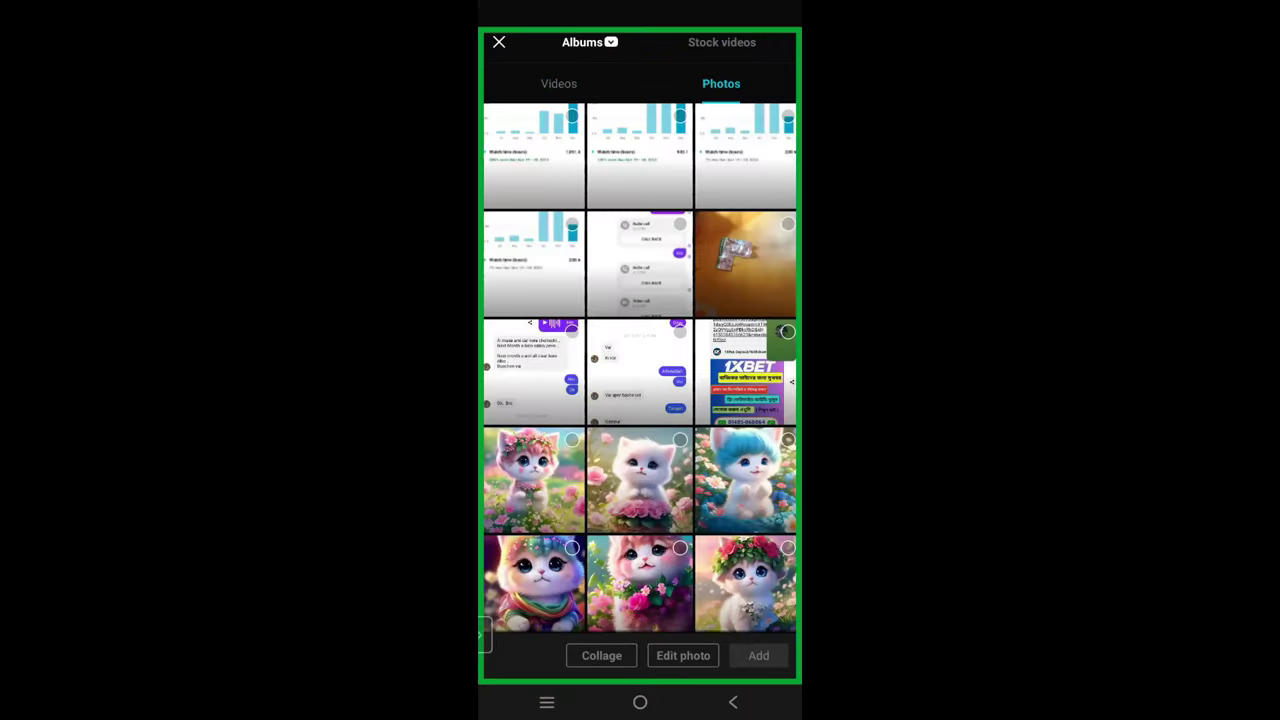
{"action": "scroll", "coordinate": [640, 368], "scroll_direction": "down", "scroll_amount": 3}
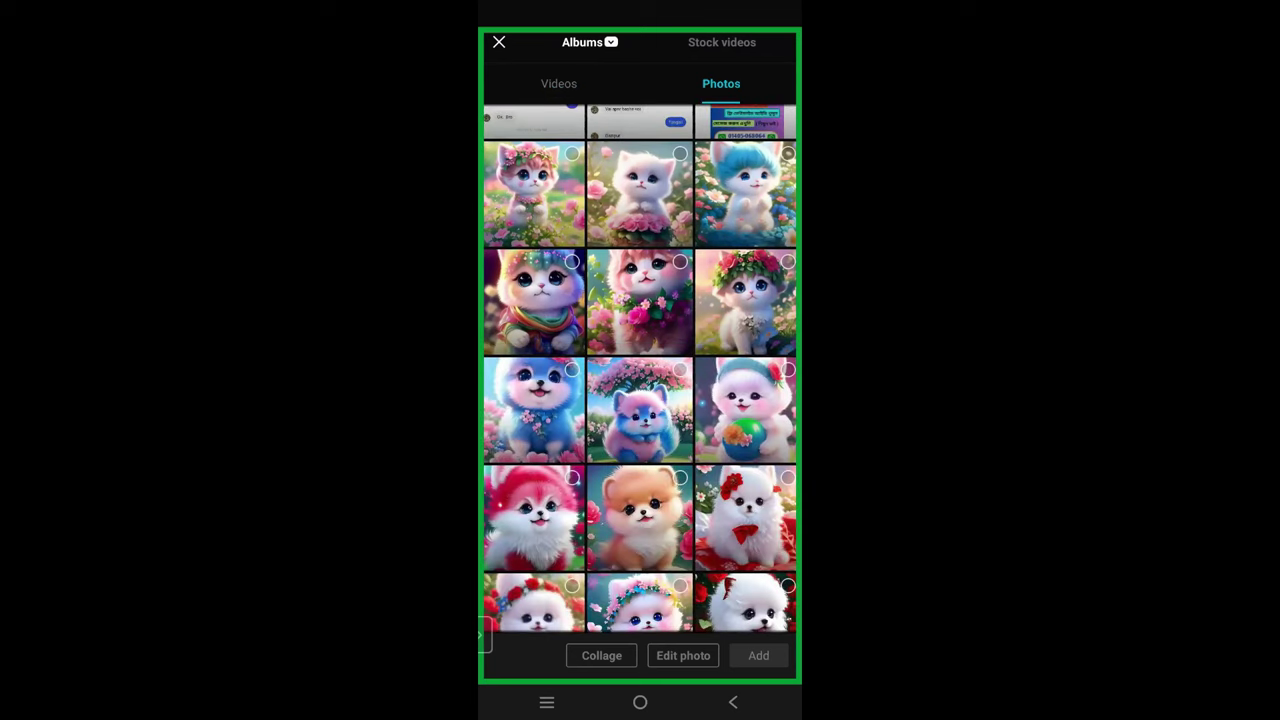
{"action": "scroll", "coordinate": [640, 369], "scroll_direction": "down", "scroll_amount": 1}
{"action": "left_click", "coordinate": [787, 480]}
{"action": "left_click", "coordinate": [645, 518]}
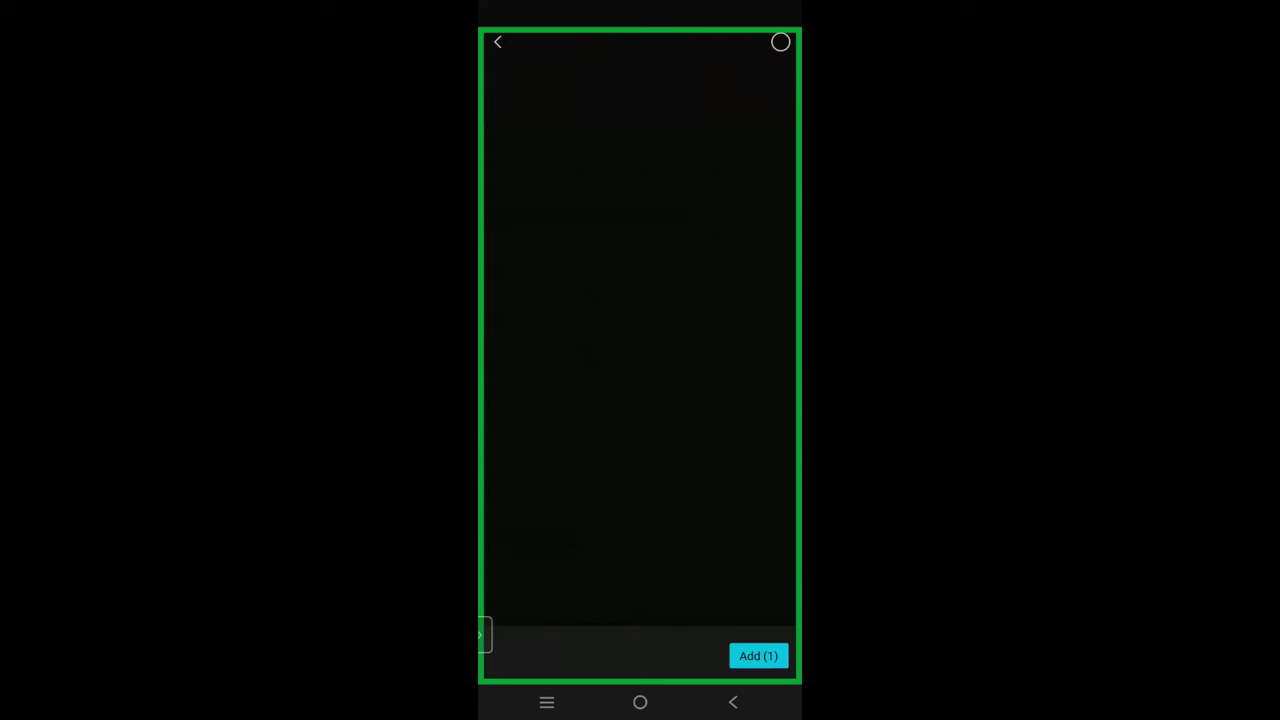
{"action": "left_click", "coordinate": [780, 42]}
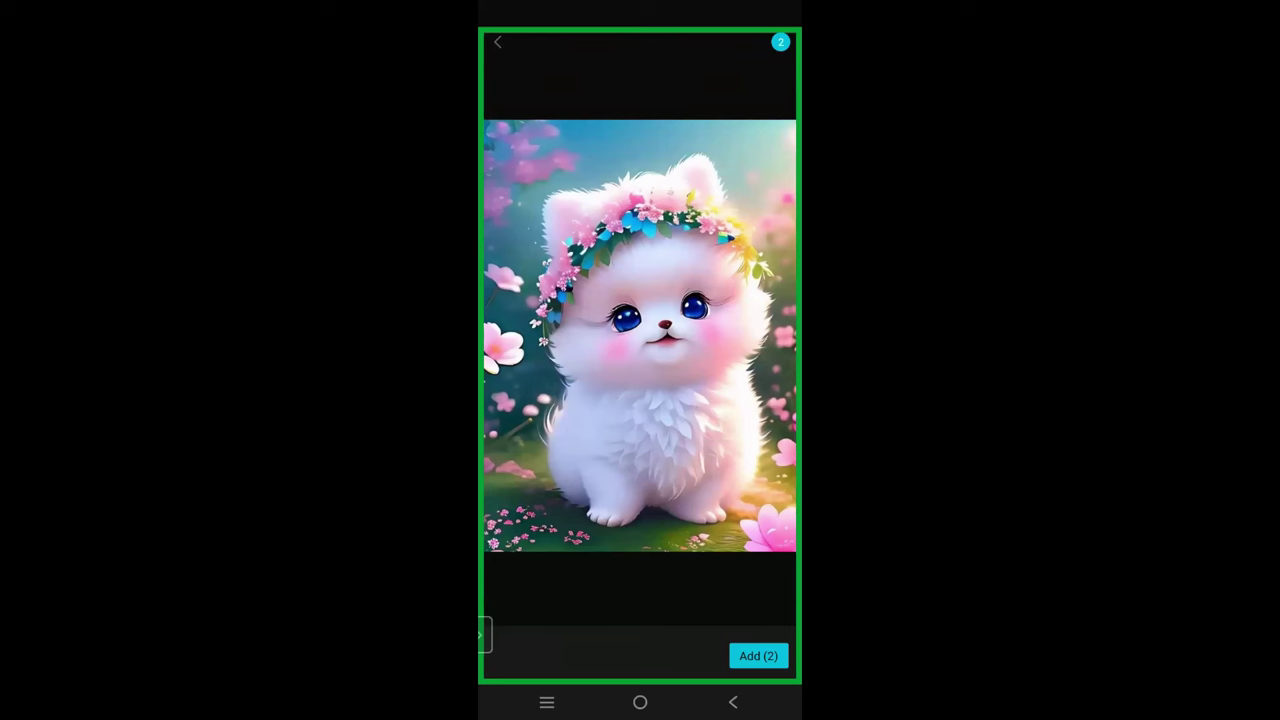
{"action": "left_click", "coordinate": [497, 42]}
{"action": "left_click", "coordinate": [571, 480]}
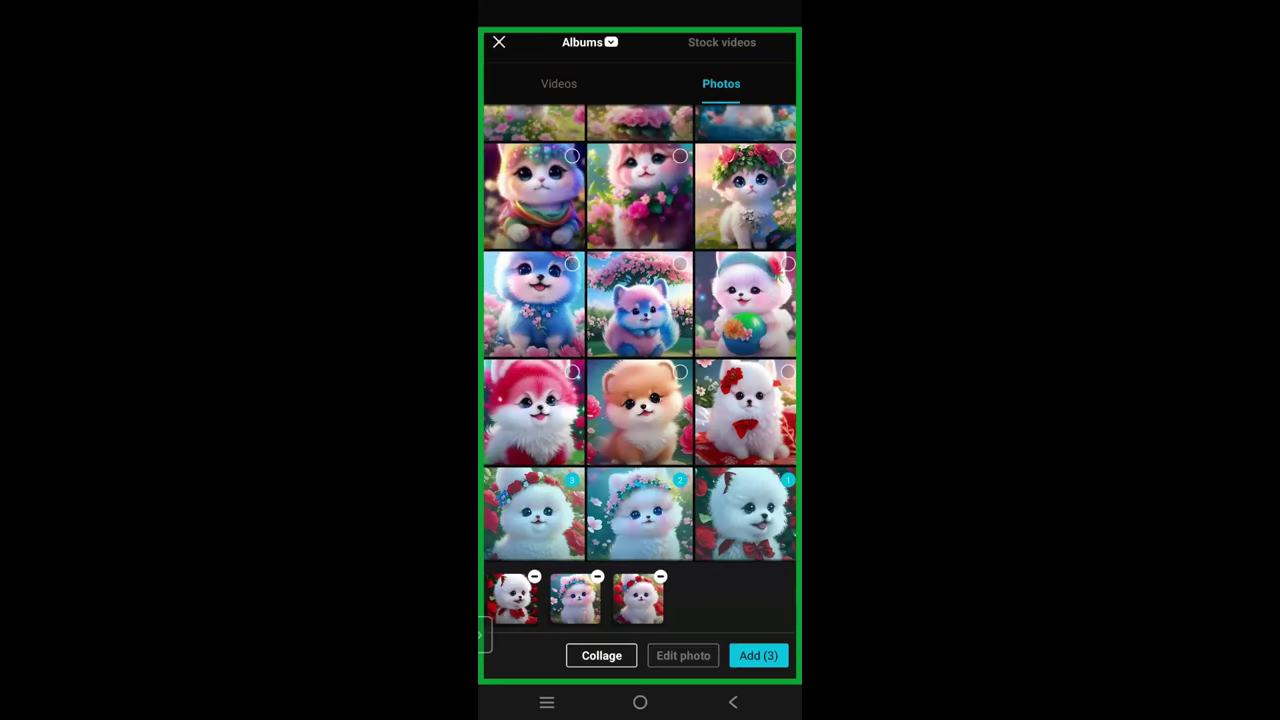
Step: Also select the red-flower white puppy, orange puppy and red-and-white puppy photos, and add all six to the project
{"action": "left_click", "coordinate": [787, 372]}
{"action": "left_click", "coordinate": [640, 412]}
{"action": "left_click", "coordinate": [780, 42]}
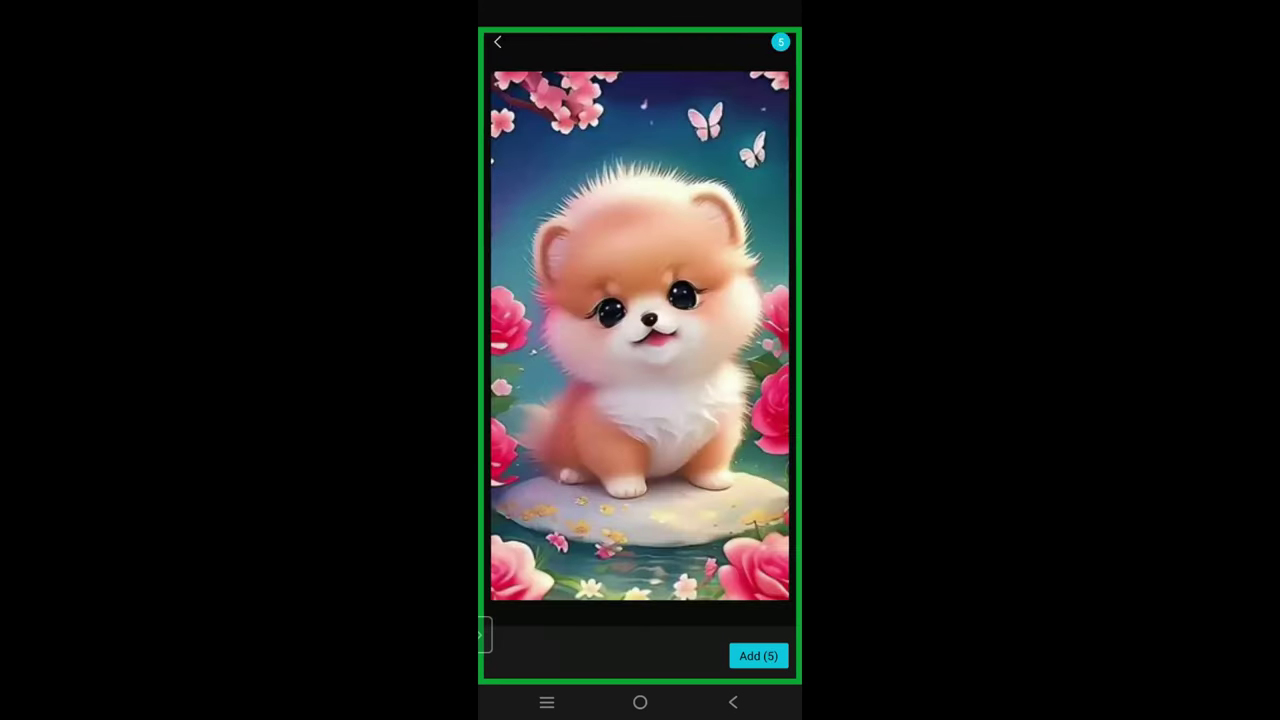
{"action": "left_click", "coordinate": [497, 42]}
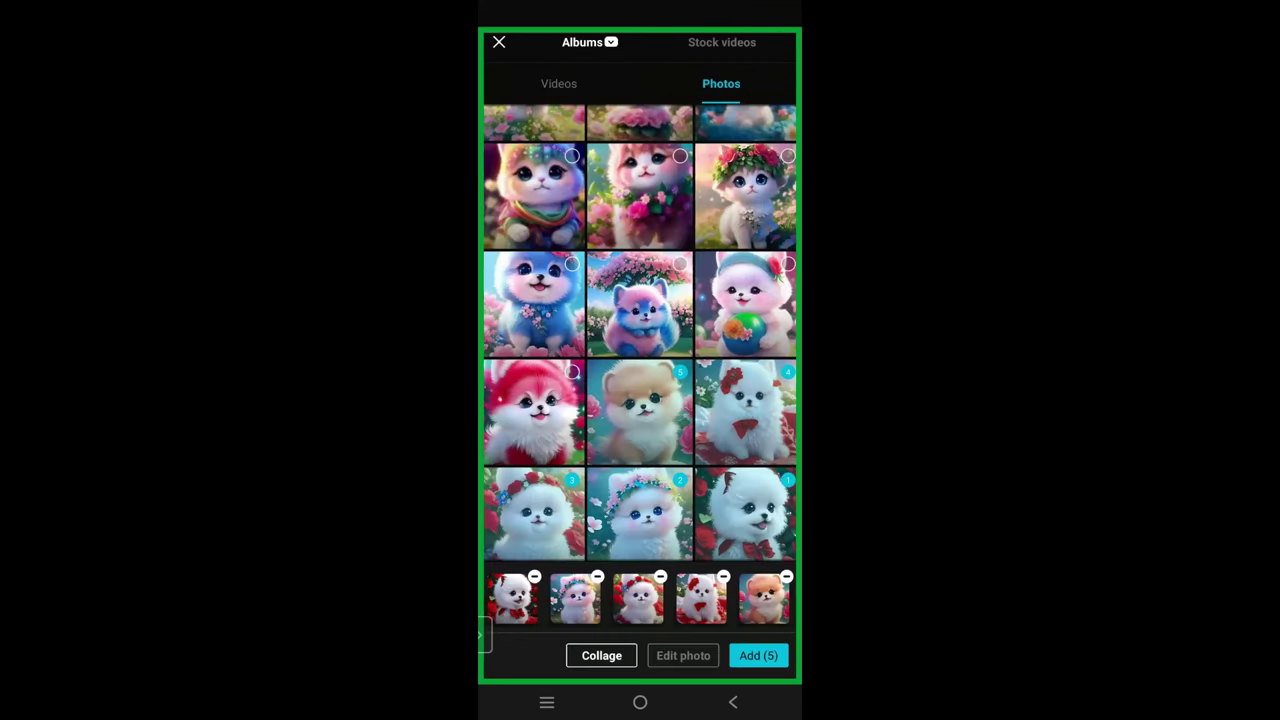
{"action": "left_click", "coordinate": [534, 412]}
{"action": "left_click", "coordinate": [780, 42]}
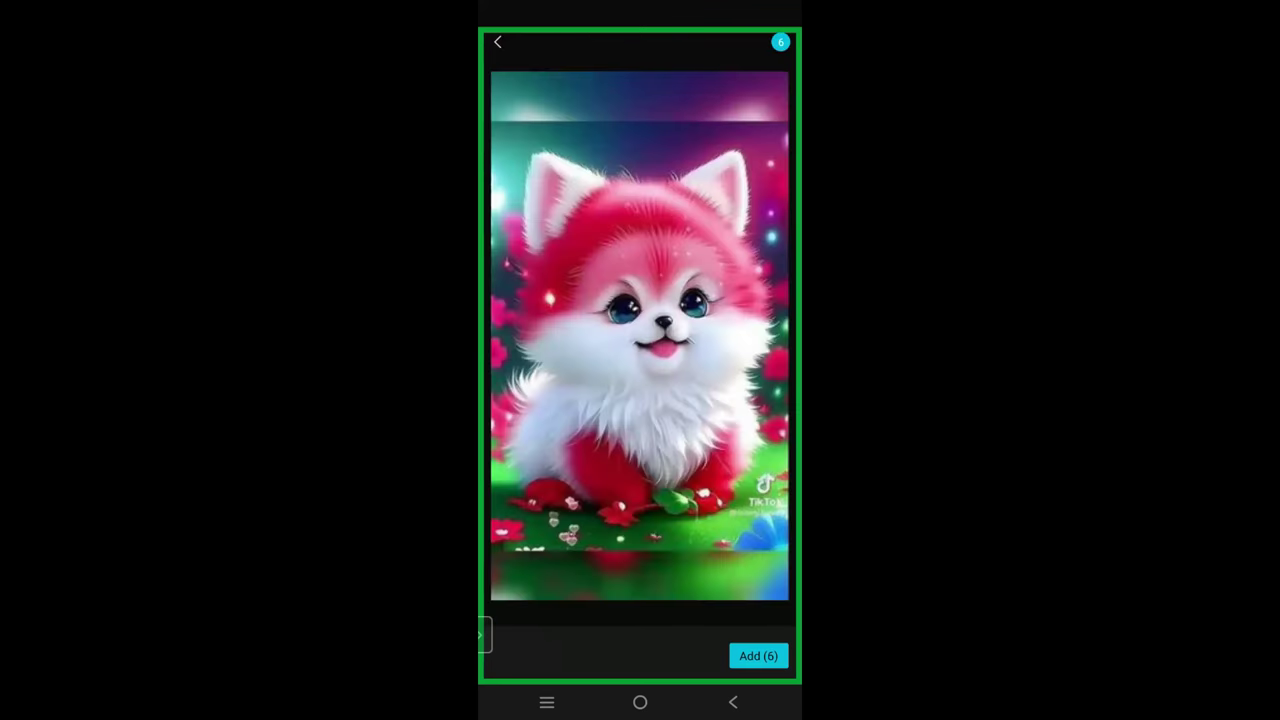
{"action": "left_click", "coordinate": [758, 656]}
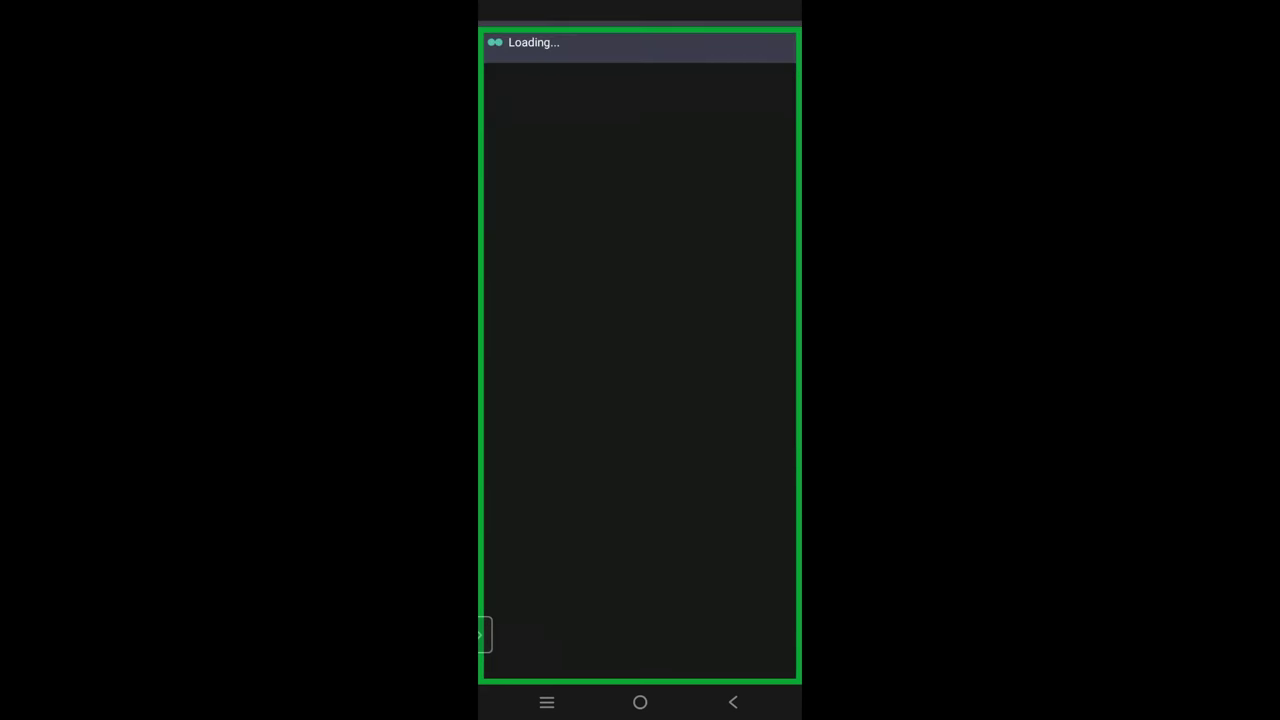
Step: Shorten the first two photo clips on the timeline by trimming their ends
{"action": "left_click_drag", "start_coordinate": [700, 590], "coordinate": [610, 590]}
{"action": "left_click", "coordinate": [606, 498]}
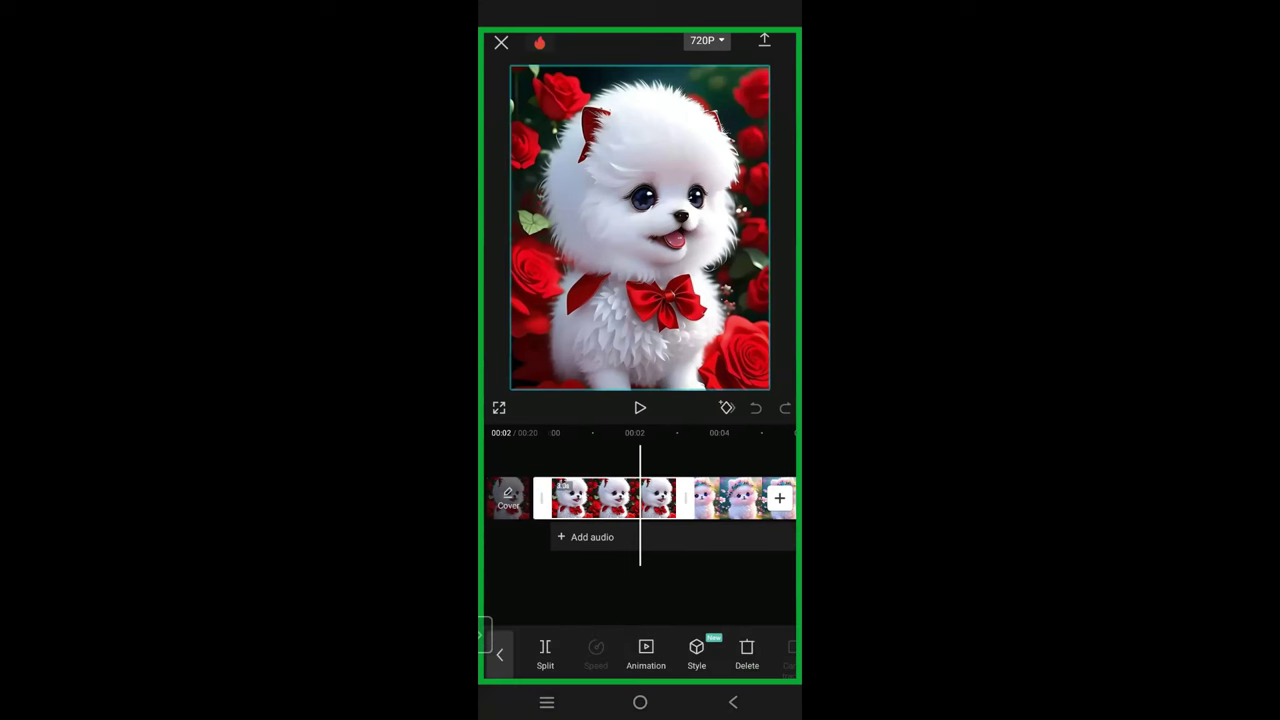
{"action": "left_click_drag", "start_coordinate": [685, 498], "coordinate": [648, 498]}
{"action": "left_click_drag", "start_coordinate": [648, 590], "coordinate": [597, 590]}
{"action": "left_click", "coordinate": [637, 498]}
{"action": "left_click_drag", "start_coordinate": [664, 498], "coordinate": [617, 498]}
Step: Trim the ends of the photo clips up through the red rose crown puppy to about 2 seconds each
{"action": "left_click_drag", "start_coordinate": [640, 590], "coordinate": [588, 590]}
{"action": "left_click", "coordinate": [622, 498]}
{"action": "left_click_drag", "start_coordinate": [694, 498], "coordinate": [649, 498]}
{"action": "left_click_drag", "start_coordinate": [640, 590], "coordinate": [546, 590]}
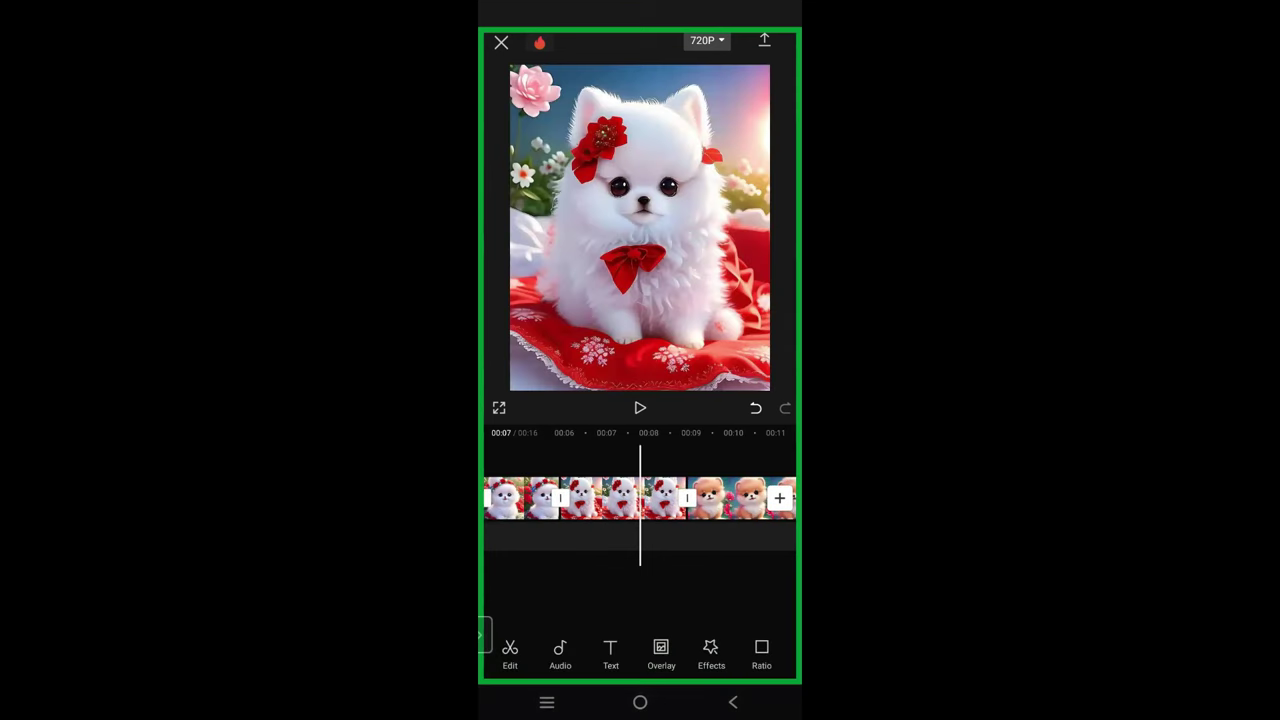
Step: Trim the red-flower, orange and red-and-white puppy clips to about 2 seconds each and delete the Ending clip
{"action": "left_click", "coordinate": [600, 498]}
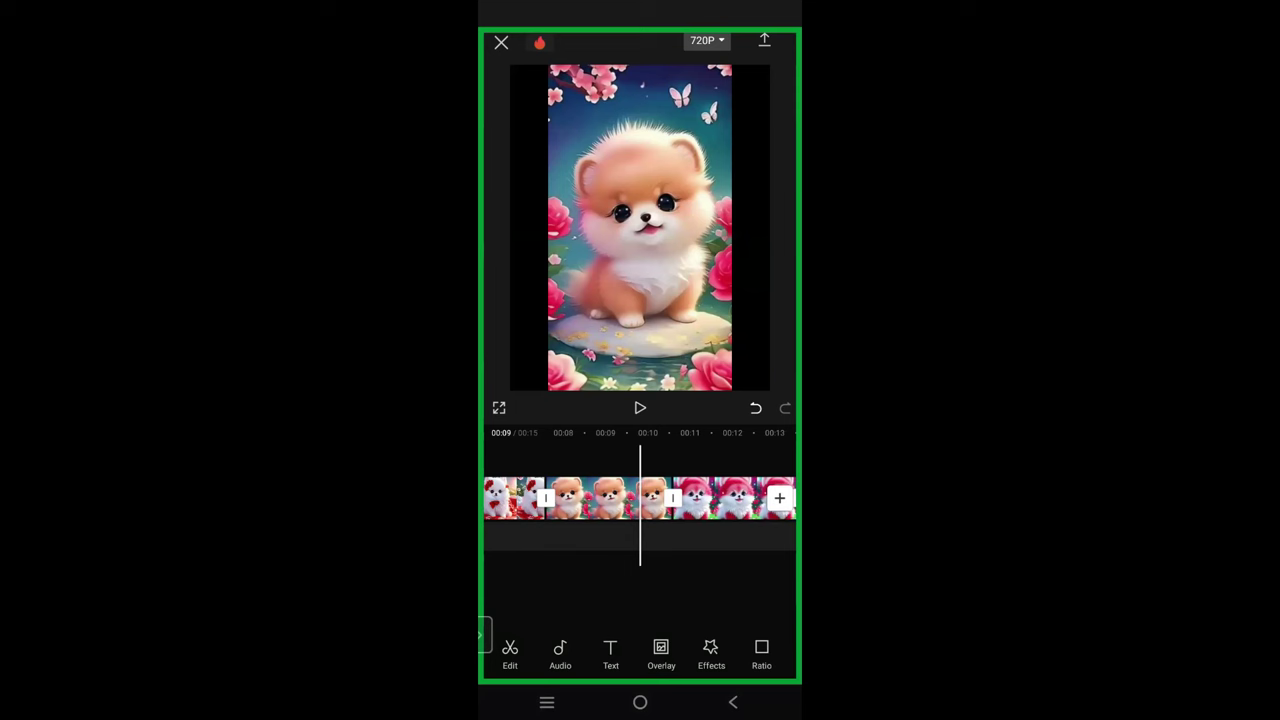
{"action": "left_click", "coordinate": [607, 498]}
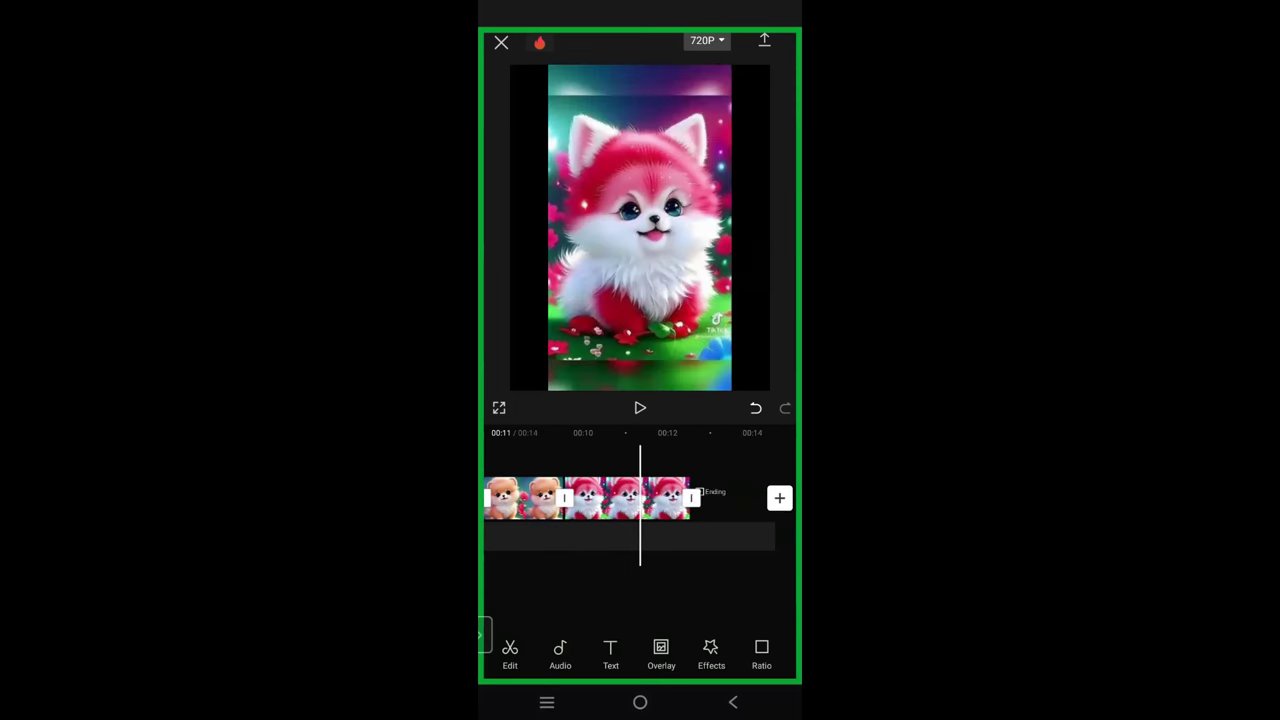
{"action": "left_click", "coordinate": [622, 498]}
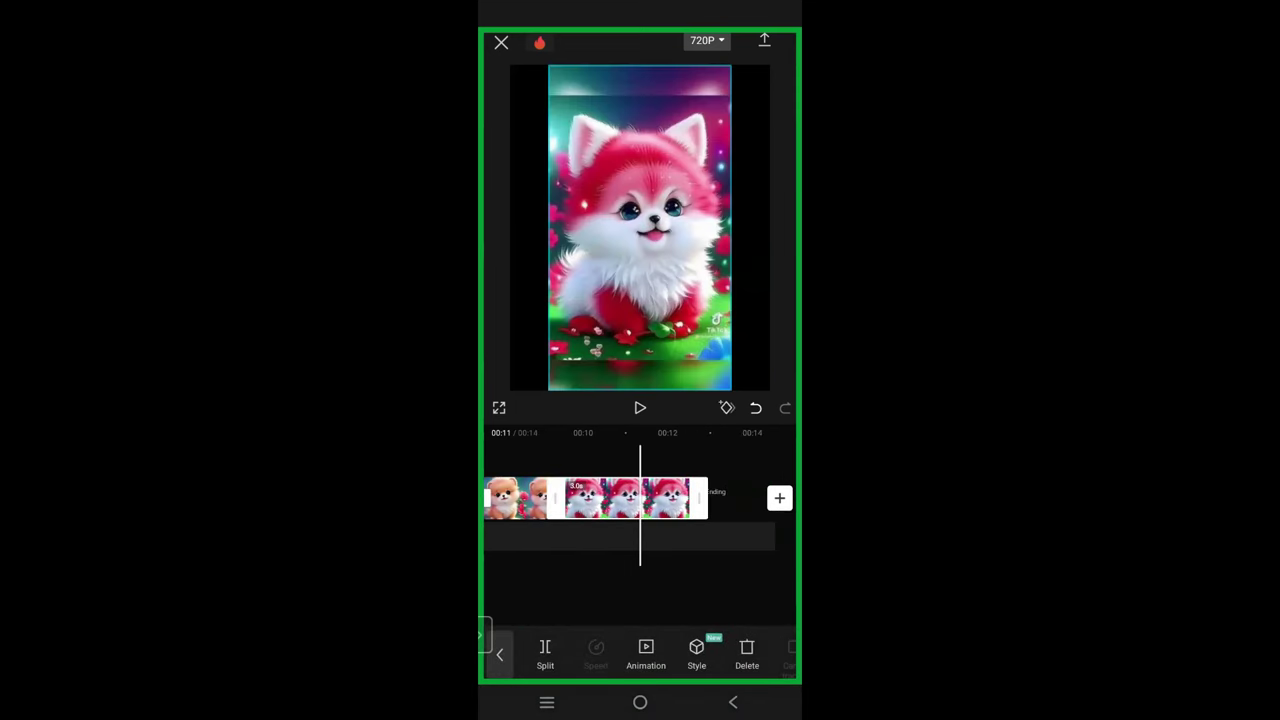
{"action": "left_click_drag", "start_coordinate": [688, 498], "coordinate": [648, 498]}
{"action": "left_click", "coordinate": [685, 498]}
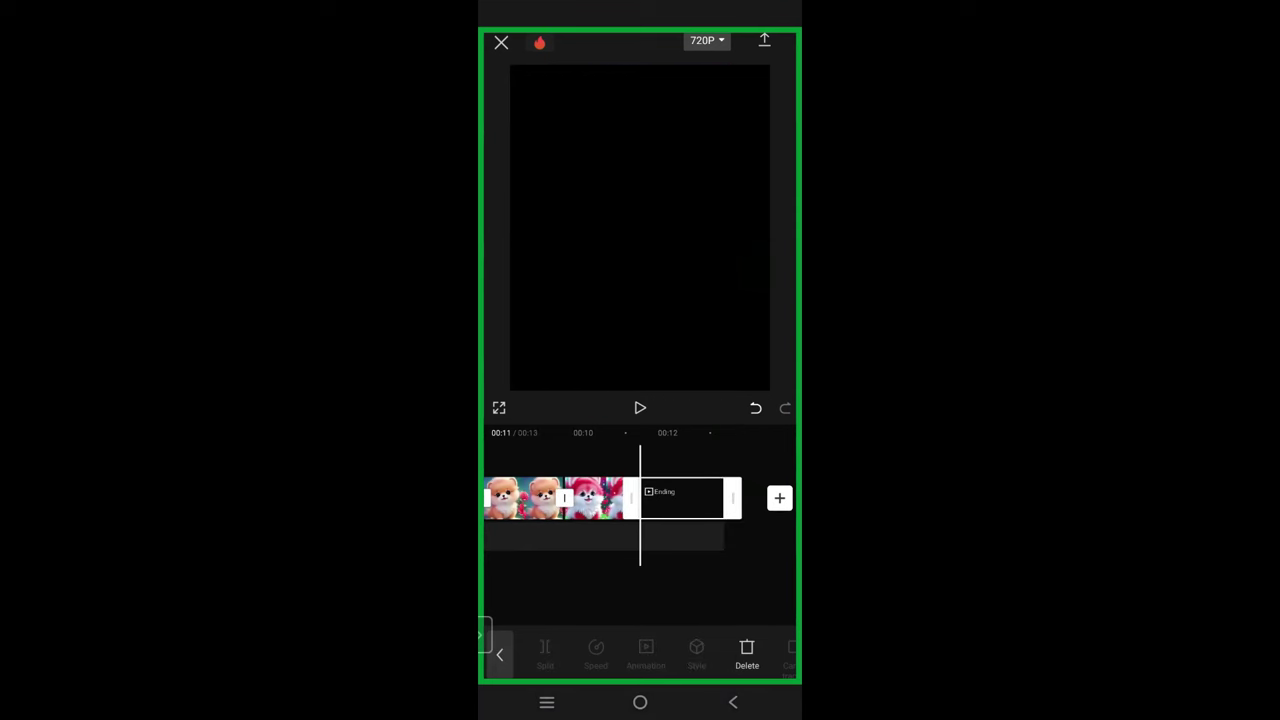
{"action": "left_click", "coordinate": [747, 654]}
Step: Reorder the timeline so the red bow puppy clip comes after the pink flower crown and red rose crown clips
{"action": "left_click_drag", "start_coordinate": [580, 580], "coordinate": [780, 580]}
{"action": "scroll", "coordinate": [640, 498], "scroll_direction": "right", "scroll_amount": 3}
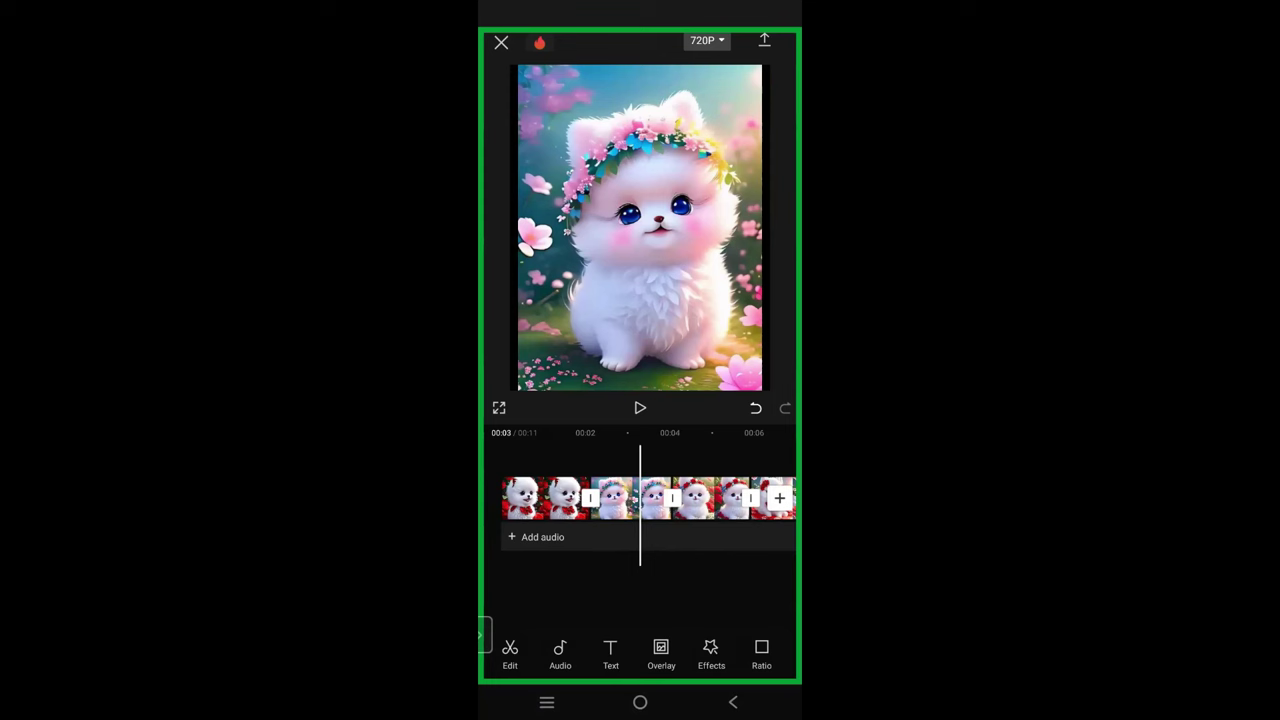
{"action": "scroll", "coordinate": [640, 498], "scroll_direction": "left", "scroll_amount": 5}
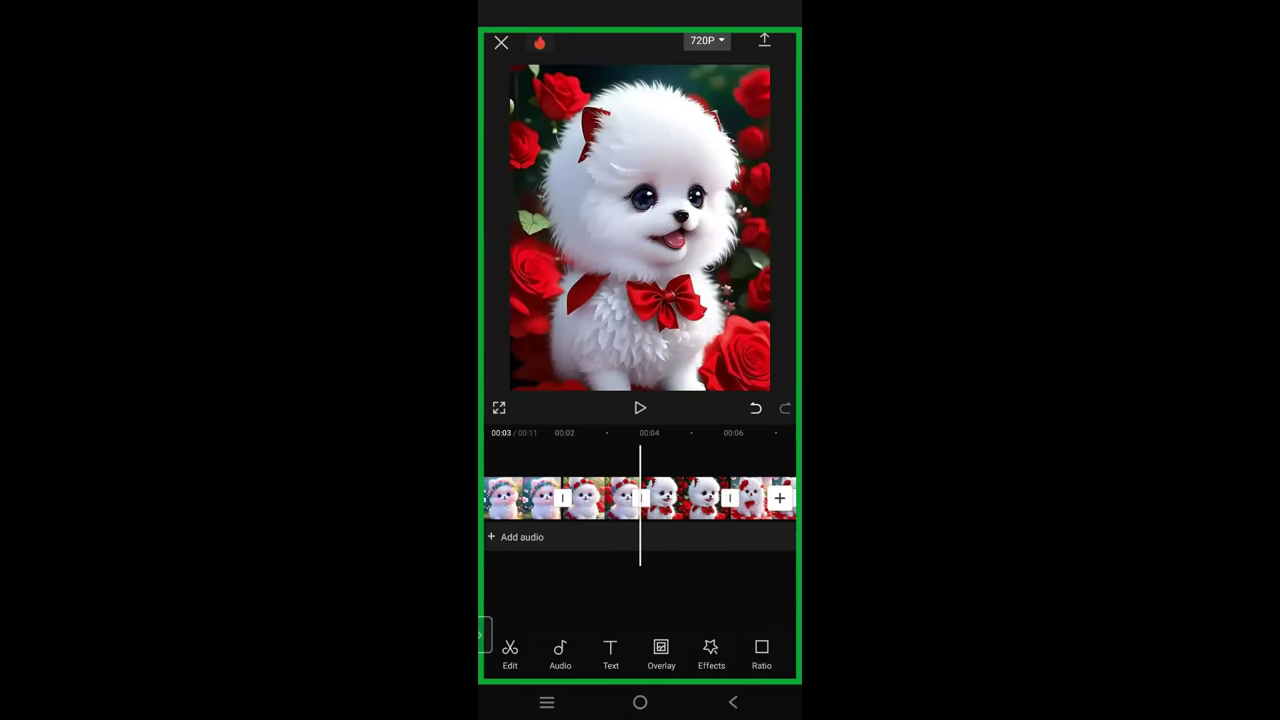
{"action": "scroll", "coordinate": [640, 498], "scroll_direction": "right", "scroll_amount": 9}
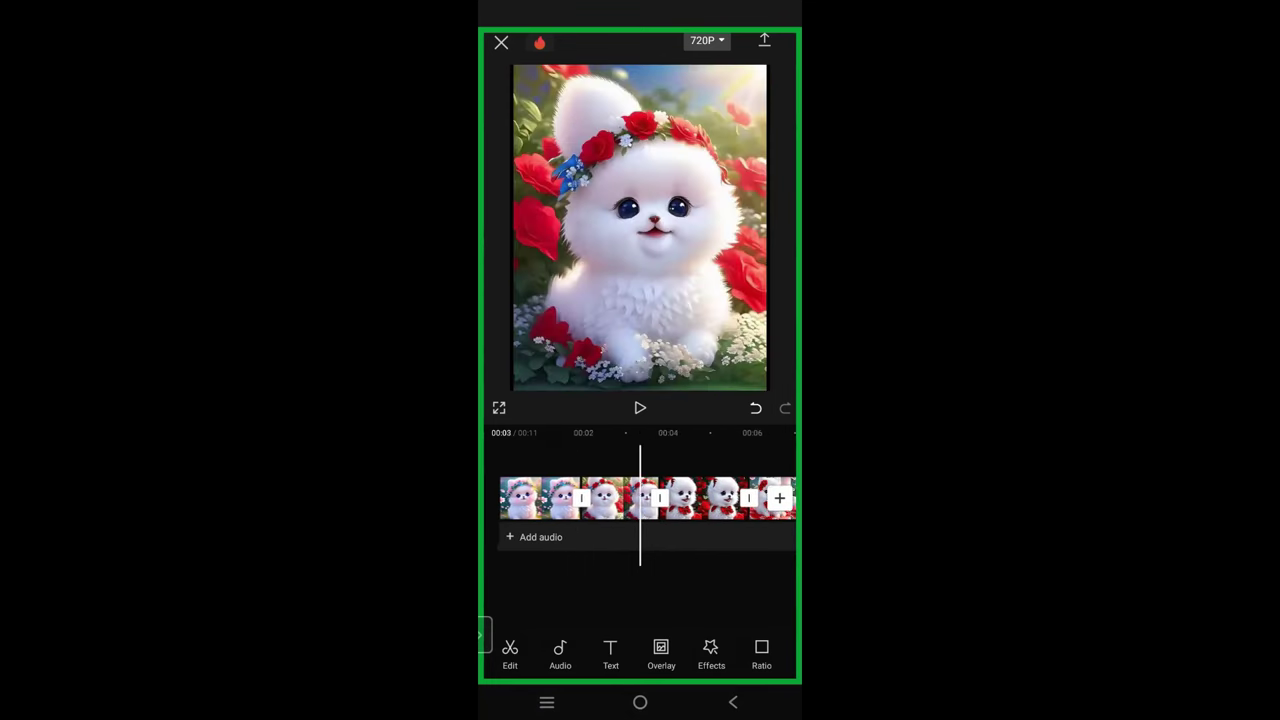
{"action": "scroll", "coordinate": [640, 498], "scroll_direction": "left", "scroll_amount": 9}
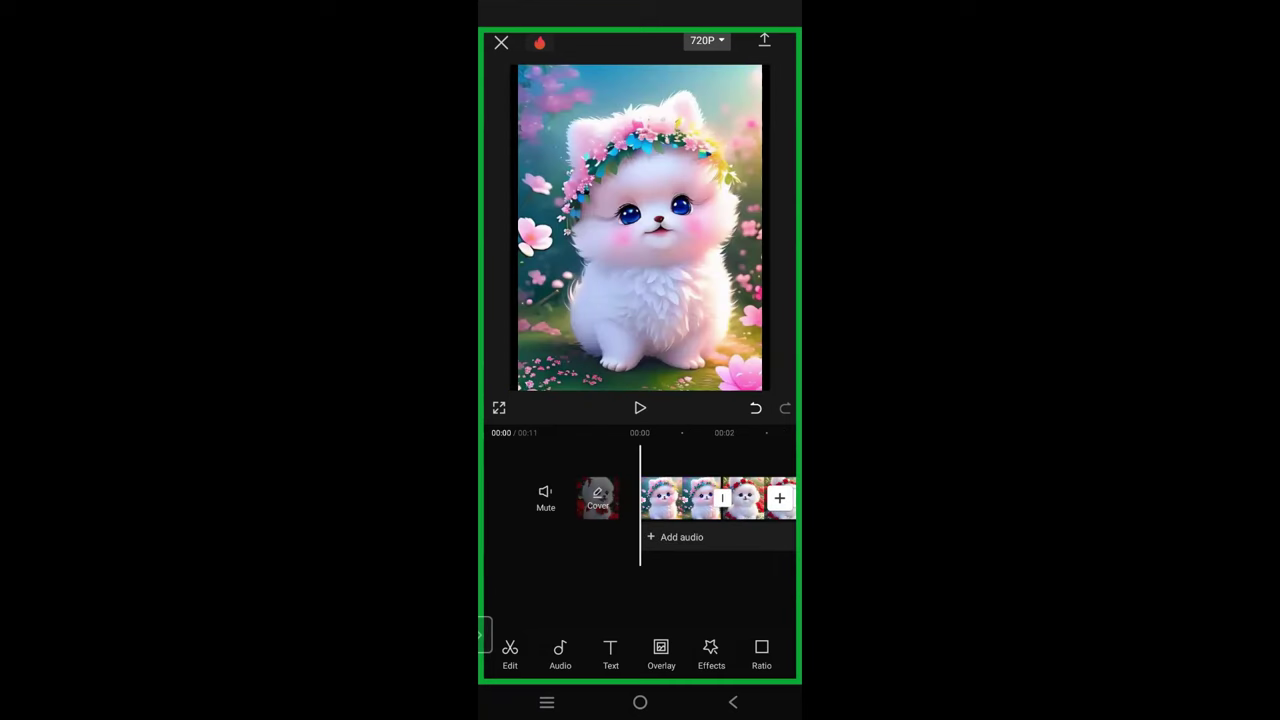
Step: Apply a Swing Bottom In animation lasting 1.0 s to the pink flower crown puppy clip
{"action": "left_click", "coordinate": [680, 498]}
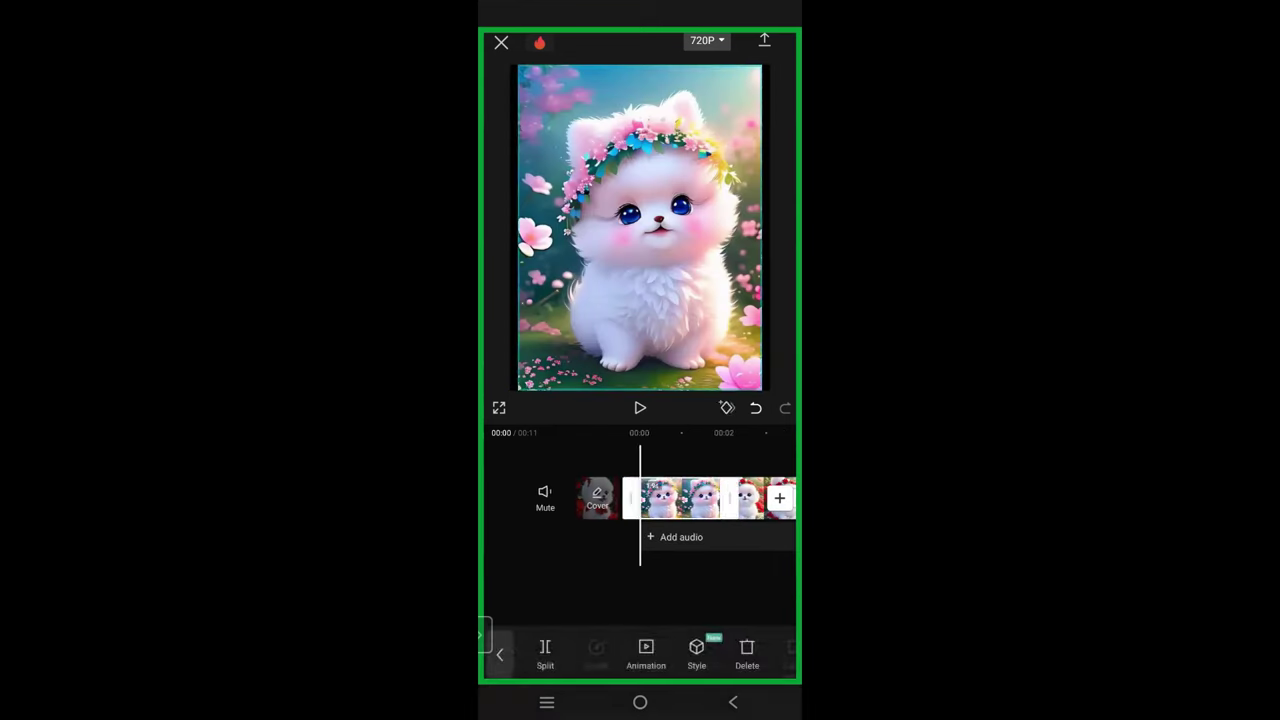
{"action": "left_click", "coordinate": [646, 654]}
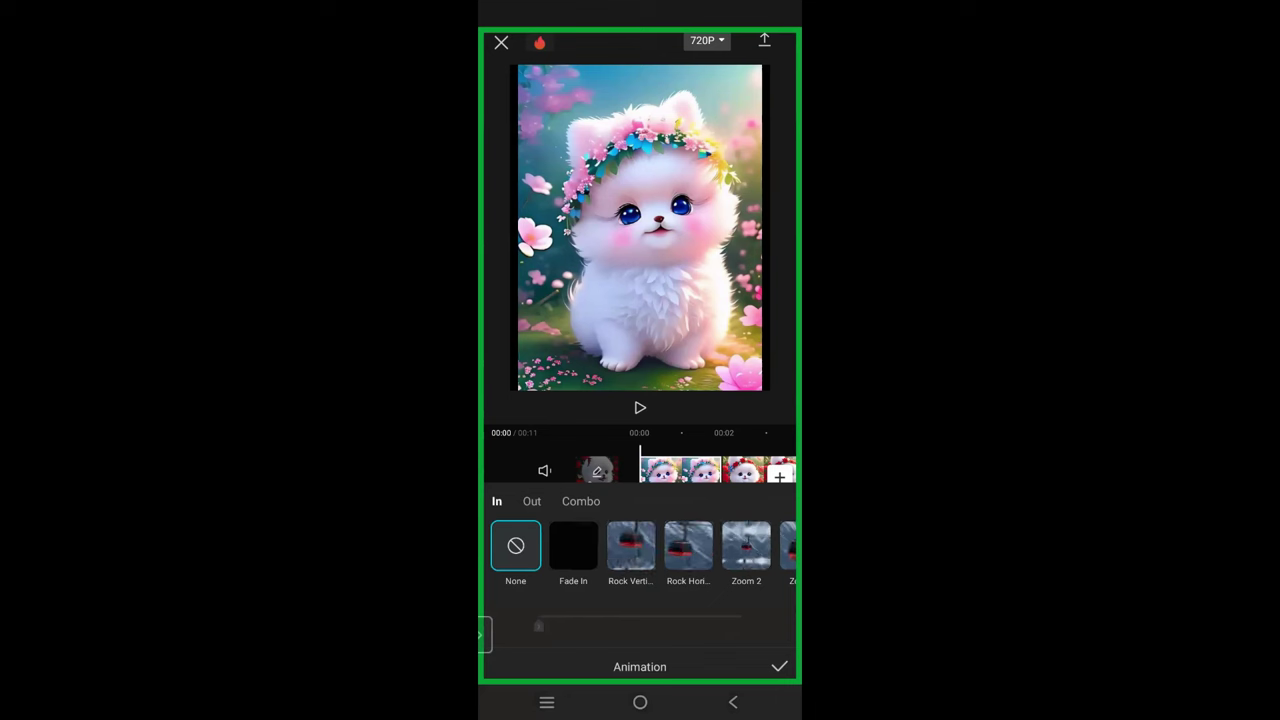
{"action": "scroll", "coordinate": [640, 550], "scroll_direction": "right", "scroll_amount": 2}
{"action": "left_click", "coordinate": [762, 546]}
{"action": "left_click_drag", "start_coordinate": [591, 626], "coordinate": [640, 626]}
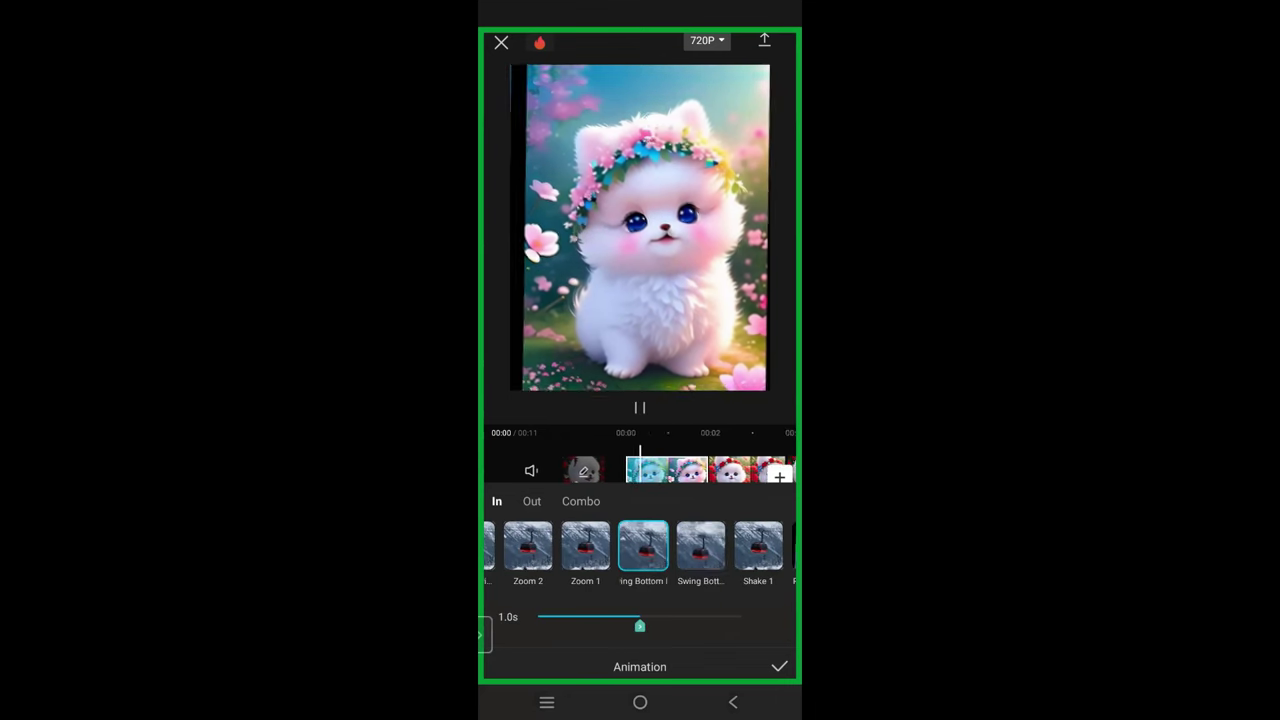
Step: Apply the Shake 1 In animation at 1.3 s to the red rose crown clip and a lengthened In animation to the red bow clip
{"action": "scroll", "coordinate": [640, 470], "scroll_direction": "right", "scroll_amount": 1}
{"action": "left_click", "coordinate": [703, 545]}
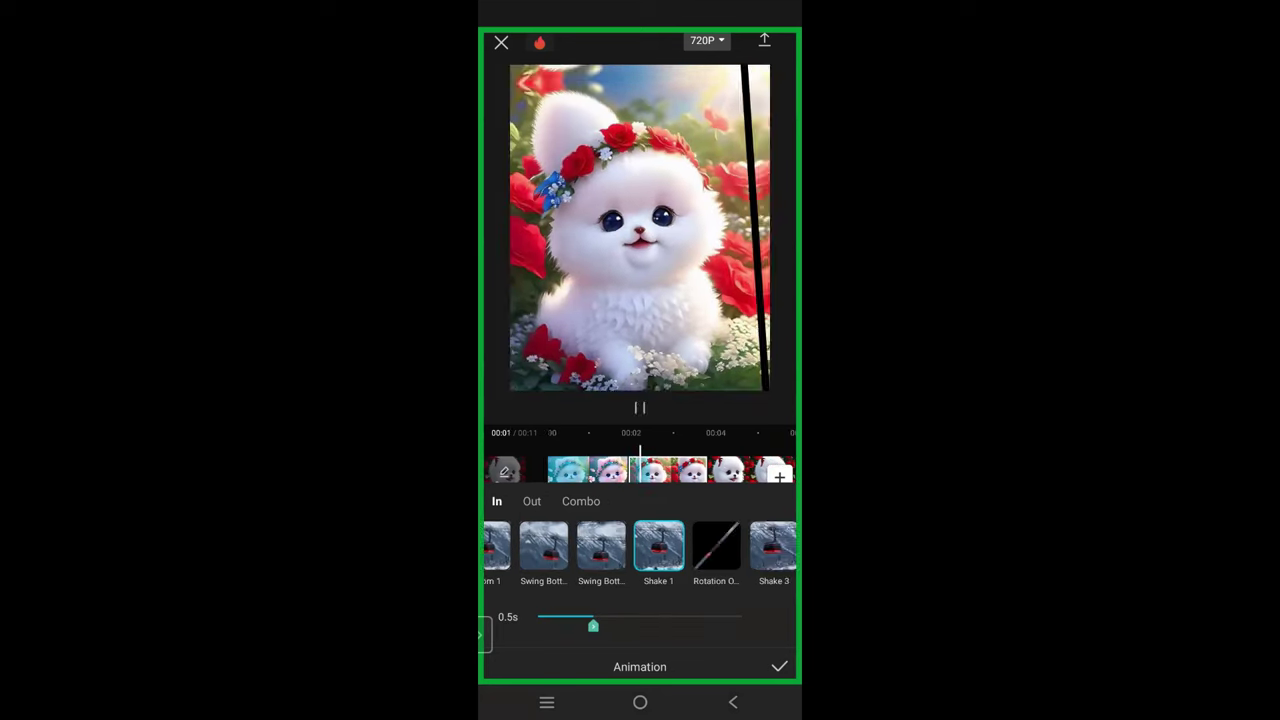
{"action": "left_click_drag", "start_coordinate": [593, 625], "coordinate": [682, 625]}
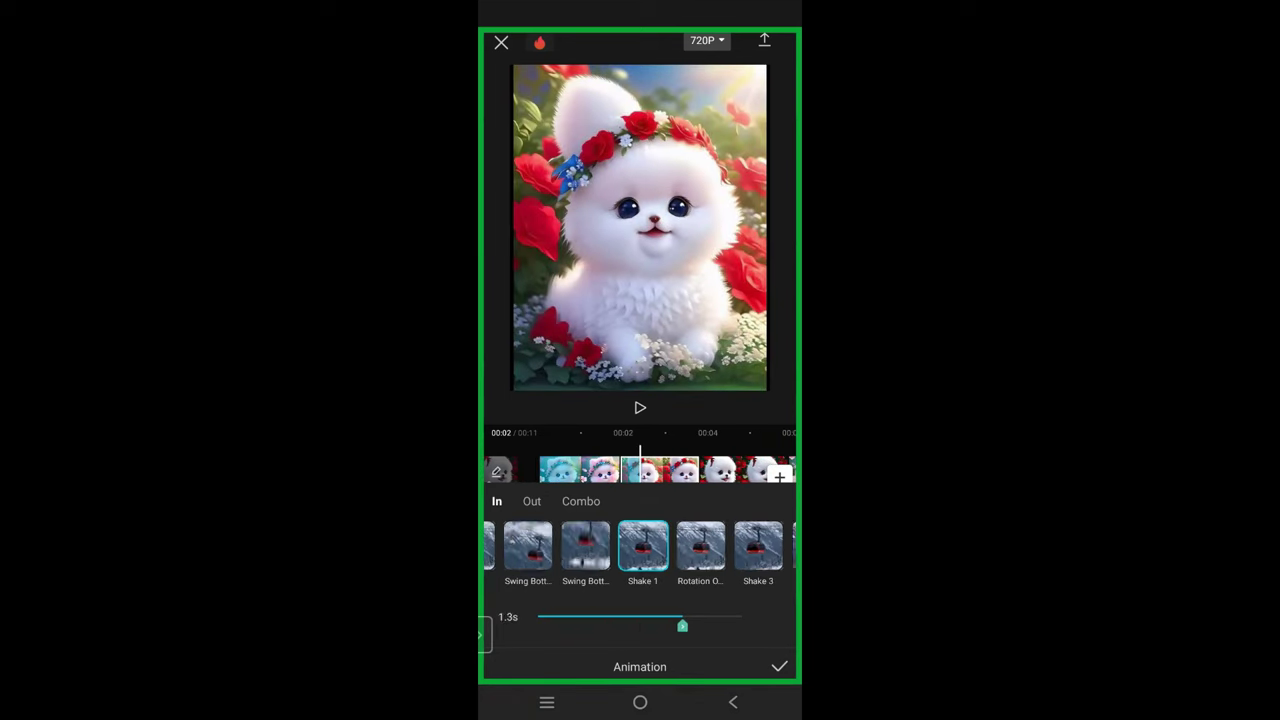
{"action": "left_click", "coordinate": [736, 546]}
{"action": "left_click_drag", "start_coordinate": [587, 625], "coordinate": [694, 625]}
Step: Apply a Swing Bottom In animation at 1.3 s to the red-flower puppy clip and a lengthened In animation to the orange puppy clip
{"action": "left_click_drag", "start_coordinate": [640, 470], "coordinate": [615, 470]}
{"action": "left_click", "coordinate": [659, 546]}
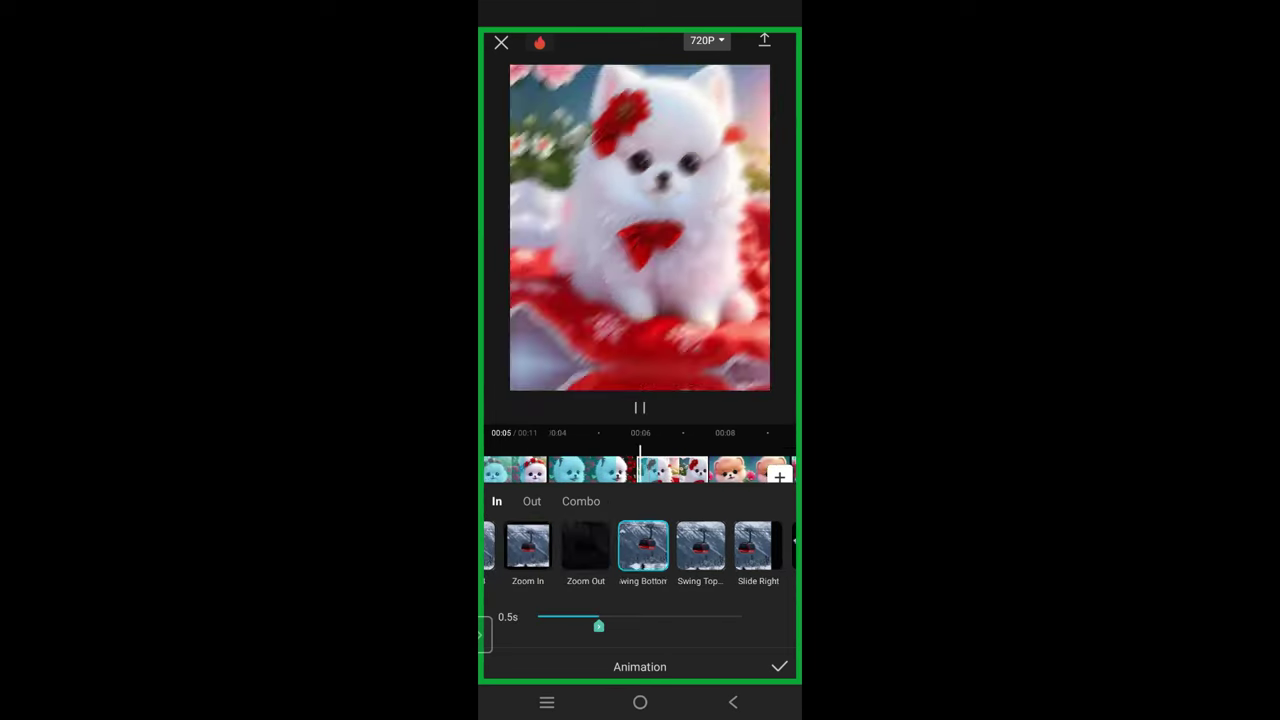
{"action": "left_click_drag", "start_coordinate": [599, 625], "coordinate": [691, 625]}
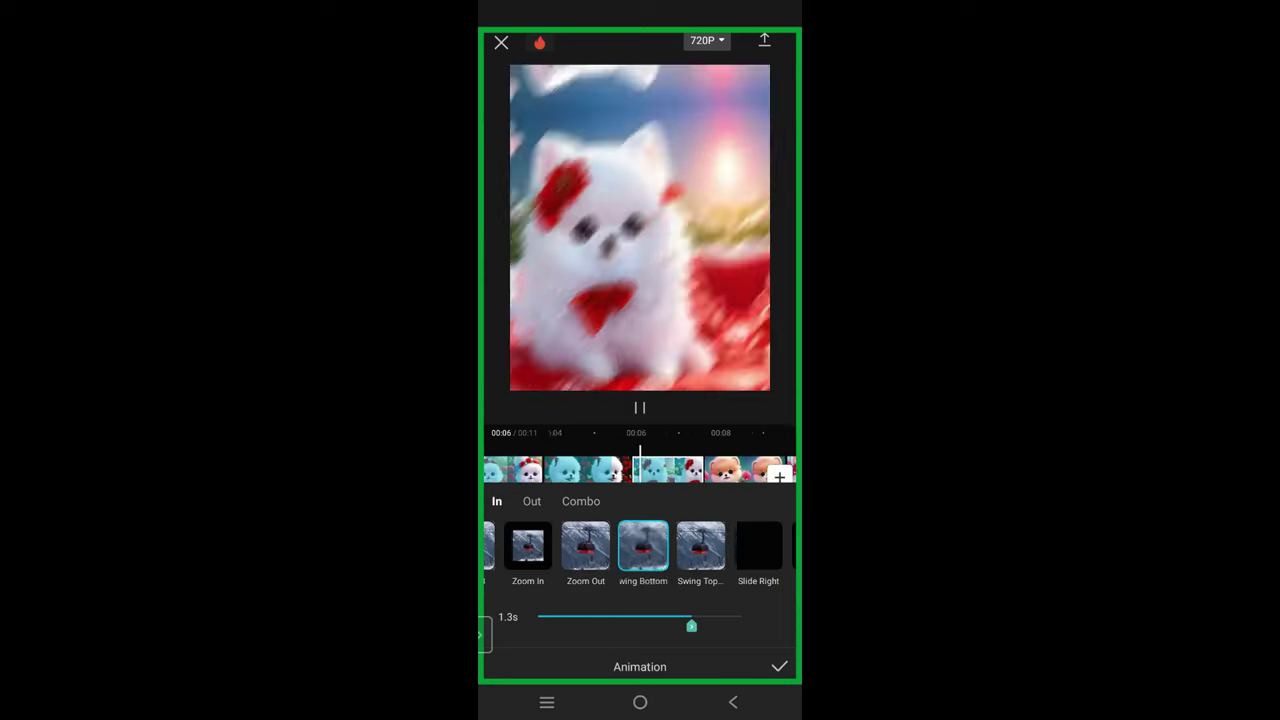
{"action": "left_click_drag", "start_coordinate": [680, 470], "coordinate": [605, 470]}
{"action": "left_click", "coordinate": [720, 546]}
{"action": "left_click_drag", "start_coordinate": [591, 625], "coordinate": [686, 625]}
Step: Apply the Blinds In animation to the red-and-white puppy clip and accept the animation settings
{"action": "left_click_drag", "start_coordinate": [680, 470], "coordinate": [600, 470]}
{"action": "left_click_drag", "start_coordinate": [700, 546], "coordinate": [627, 546]}
{"action": "left_click", "coordinate": [653, 545]}
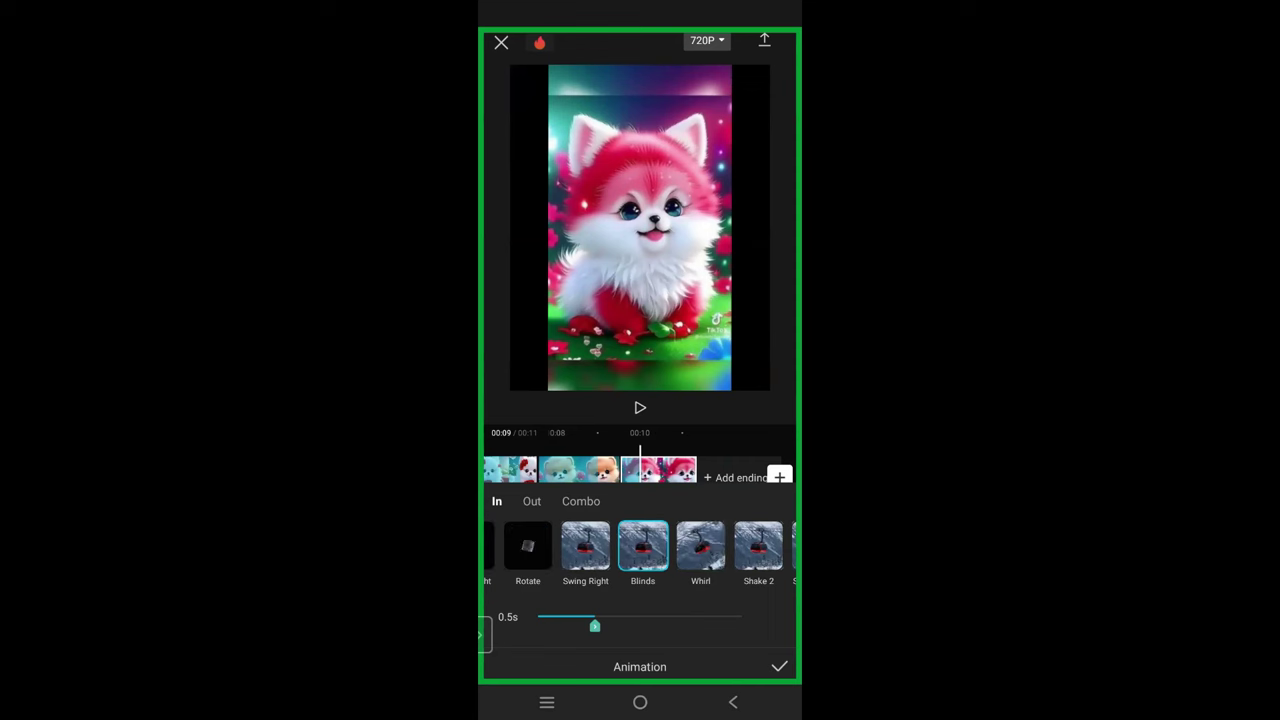
{"action": "left_click", "coordinate": [780, 666]}
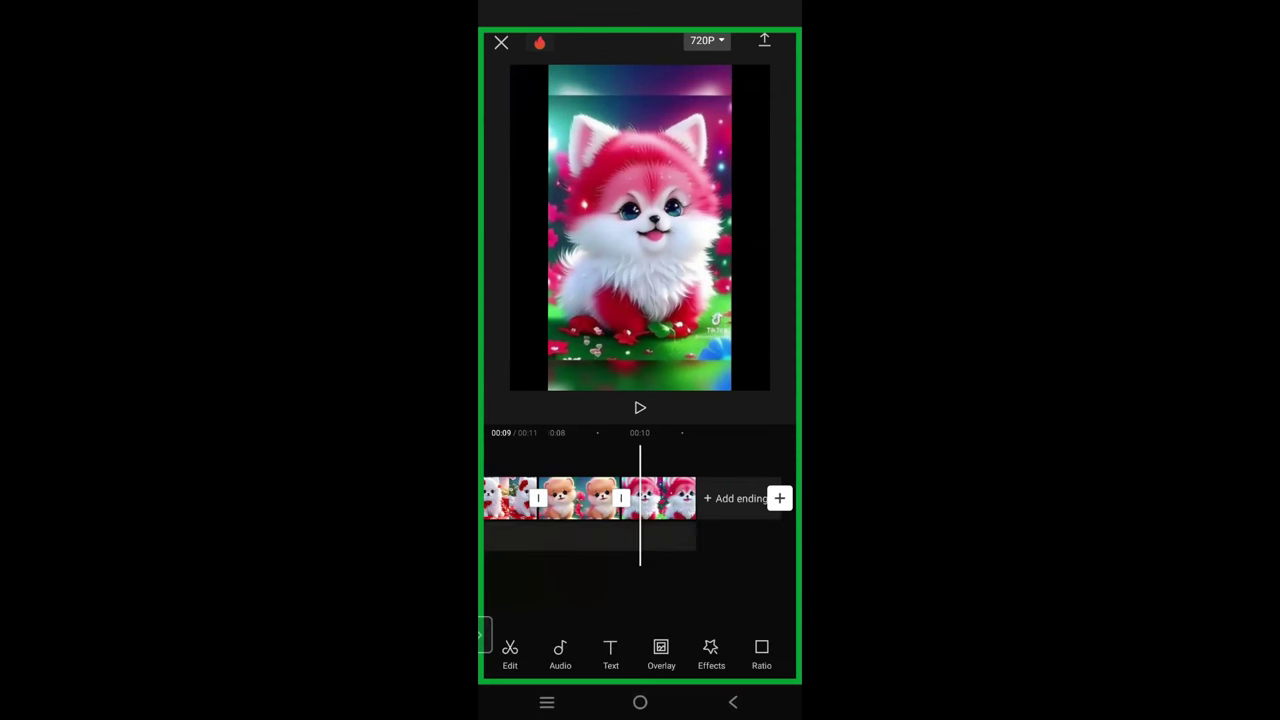
Step: Enlarge the red-and-white puppy photo to fill more of the video frame and return to the start of the timeline
{"action": "scroll", "coordinate": [640, 228], "scroll_direction": "up", "scroll_amount": 4}
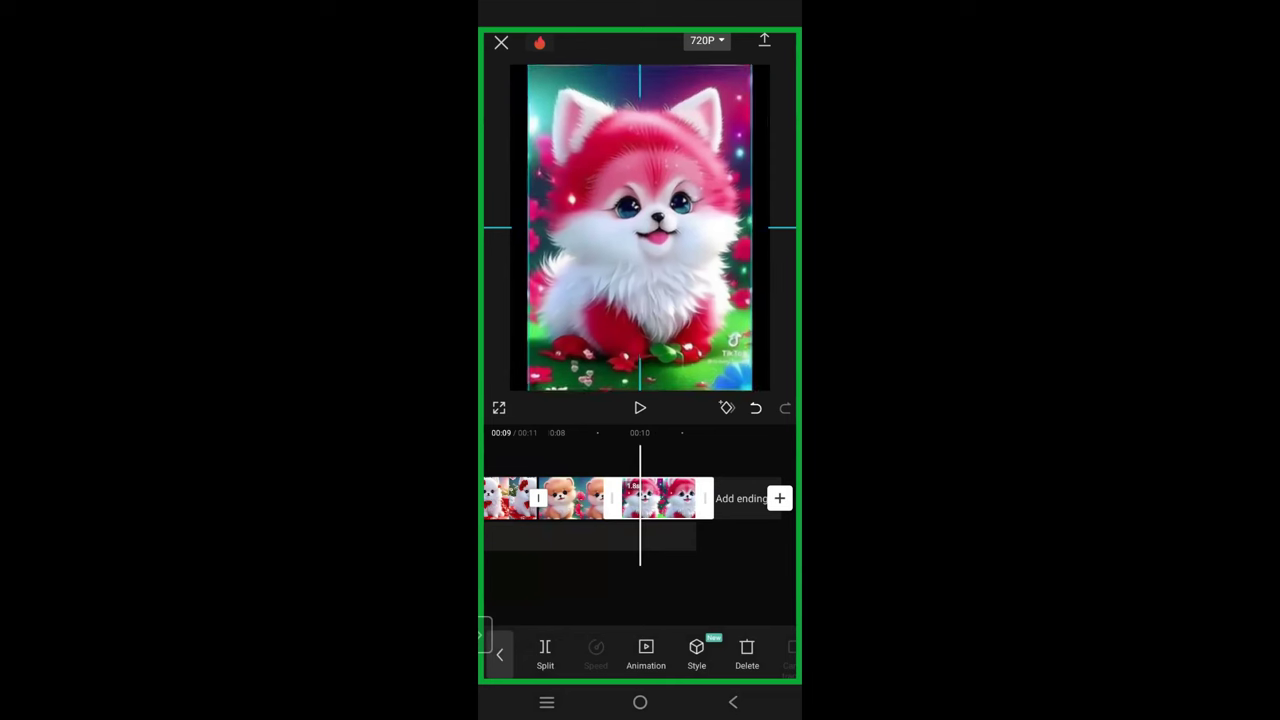
{"action": "scroll", "coordinate": [640, 228], "scroll_direction": "up", "scroll_amount": 1}
{"action": "left_click_drag", "start_coordinate": [620, 580], "coordinate": [785, 580]}
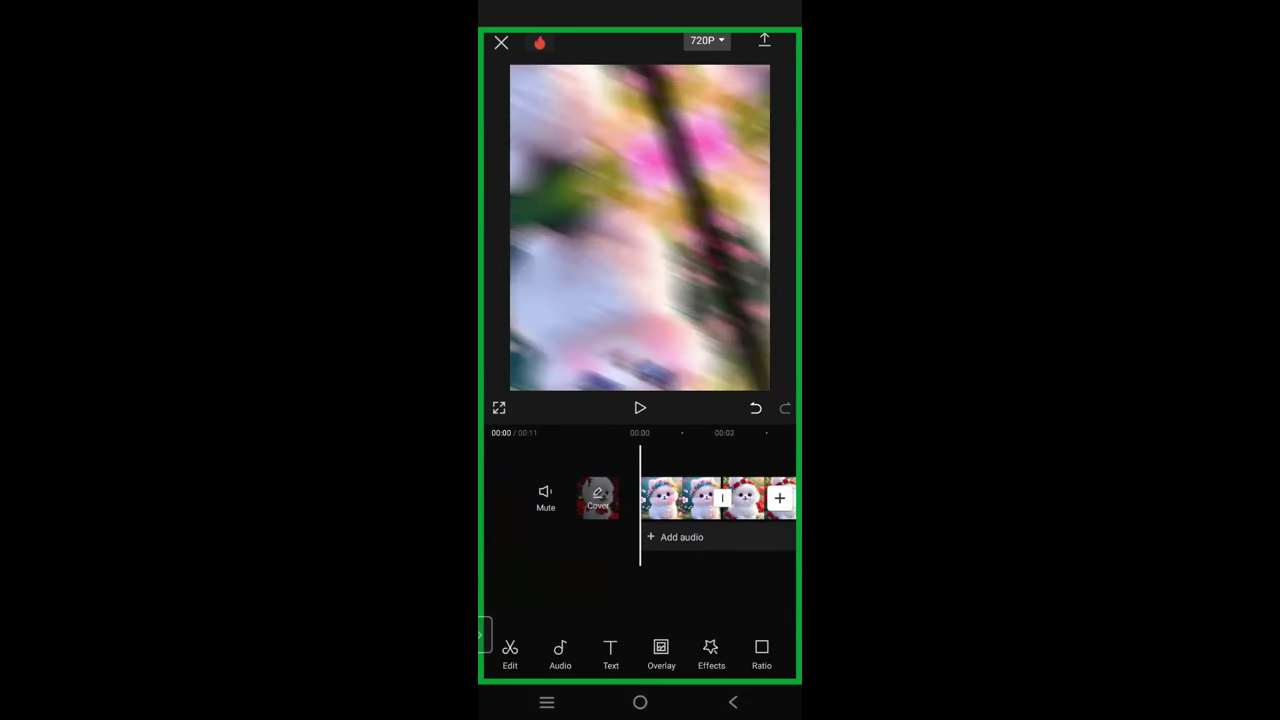
Step: Export the finished puppy video at 720P and finish without sharing it
{"action": "left_click", "coordinate": [764, 40]}
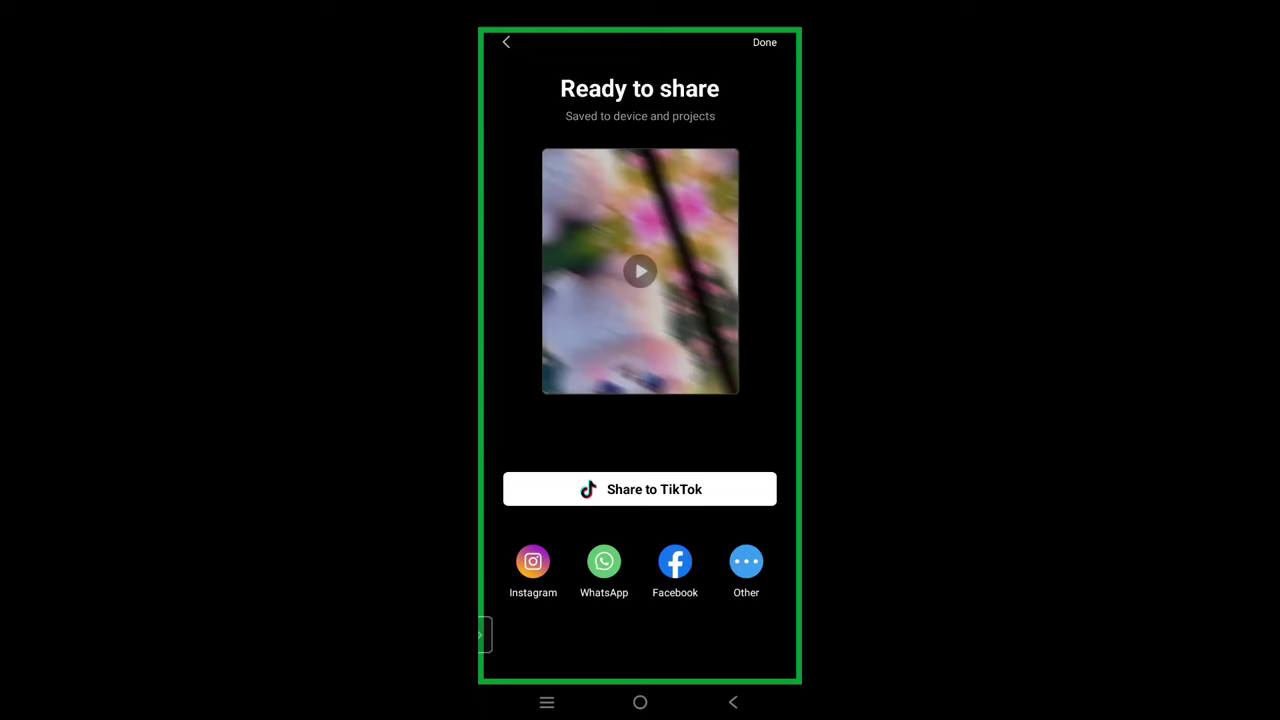
{"action": "left_click", "coordinate": [764, 42]}
Step: Switch to the YouTube app and change from The Gaming Family to the cute animal channel's account
{"action": "left_click", "coordinate": [640, 702]}
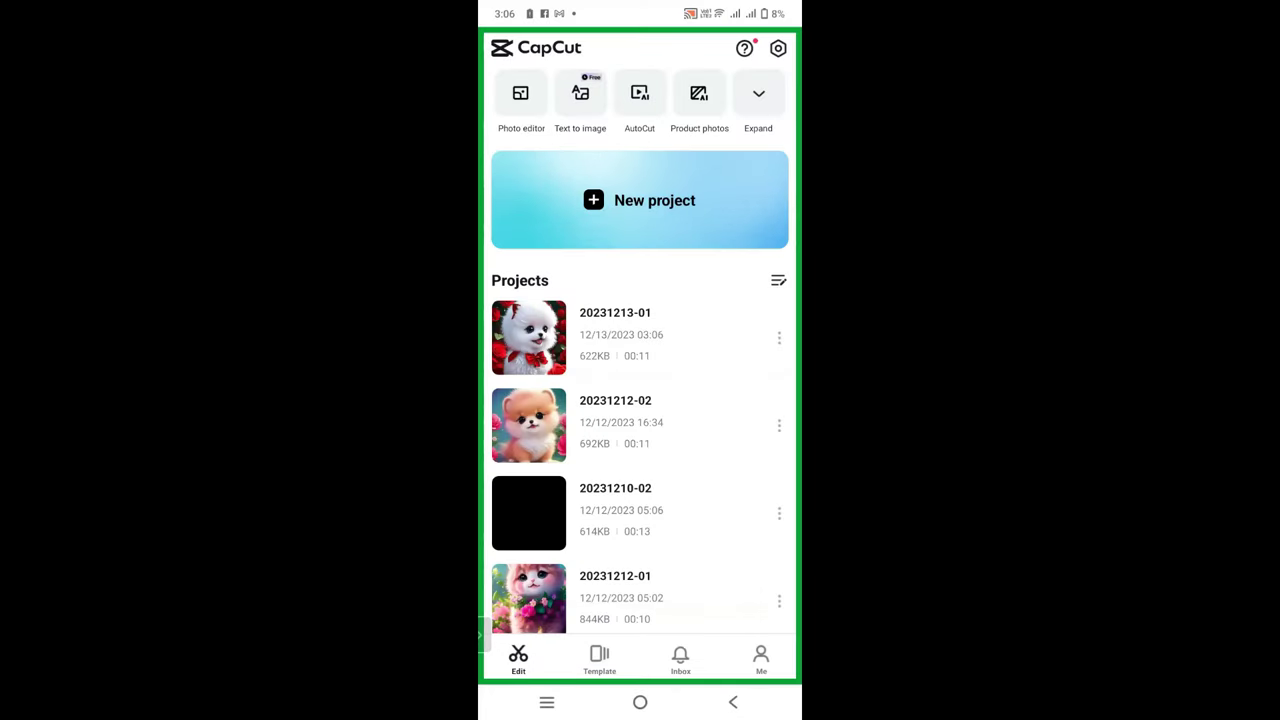
{"action": "left_click_drag", "start_coordinate": [640, 520], "coordinate": [640, 260]}
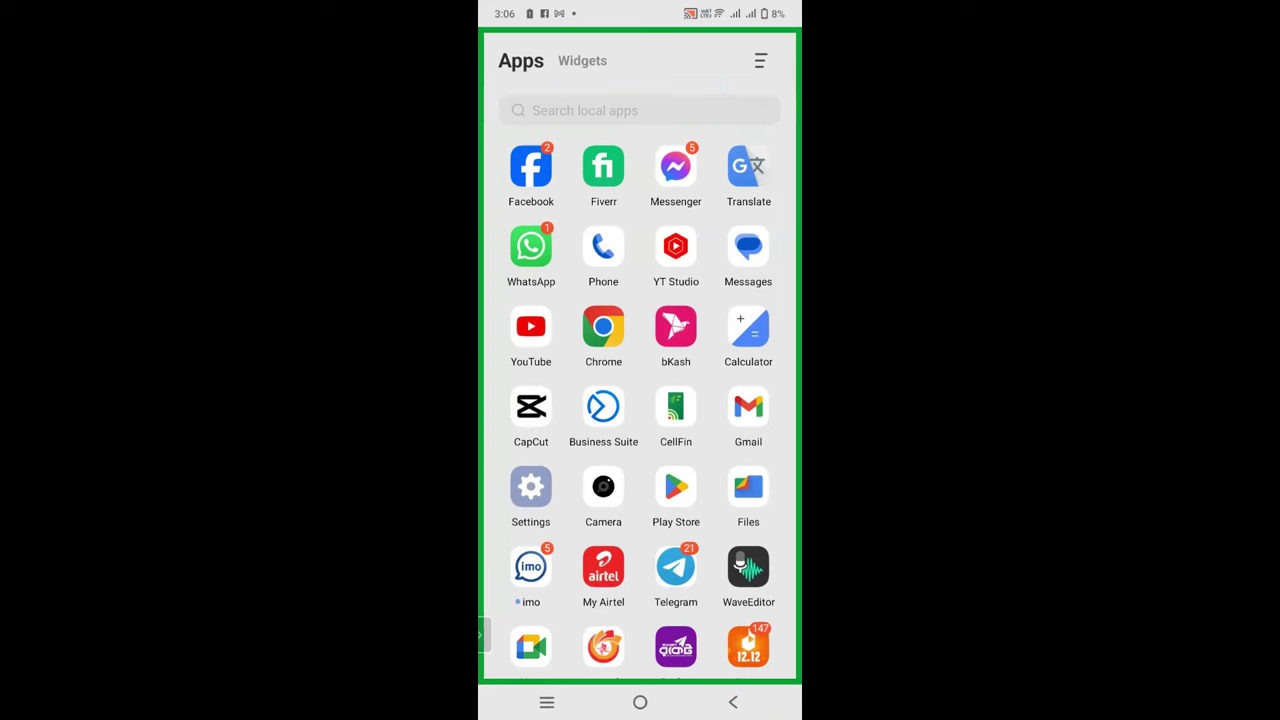
{"action": "left_click", "coordinate": [531, 326]}
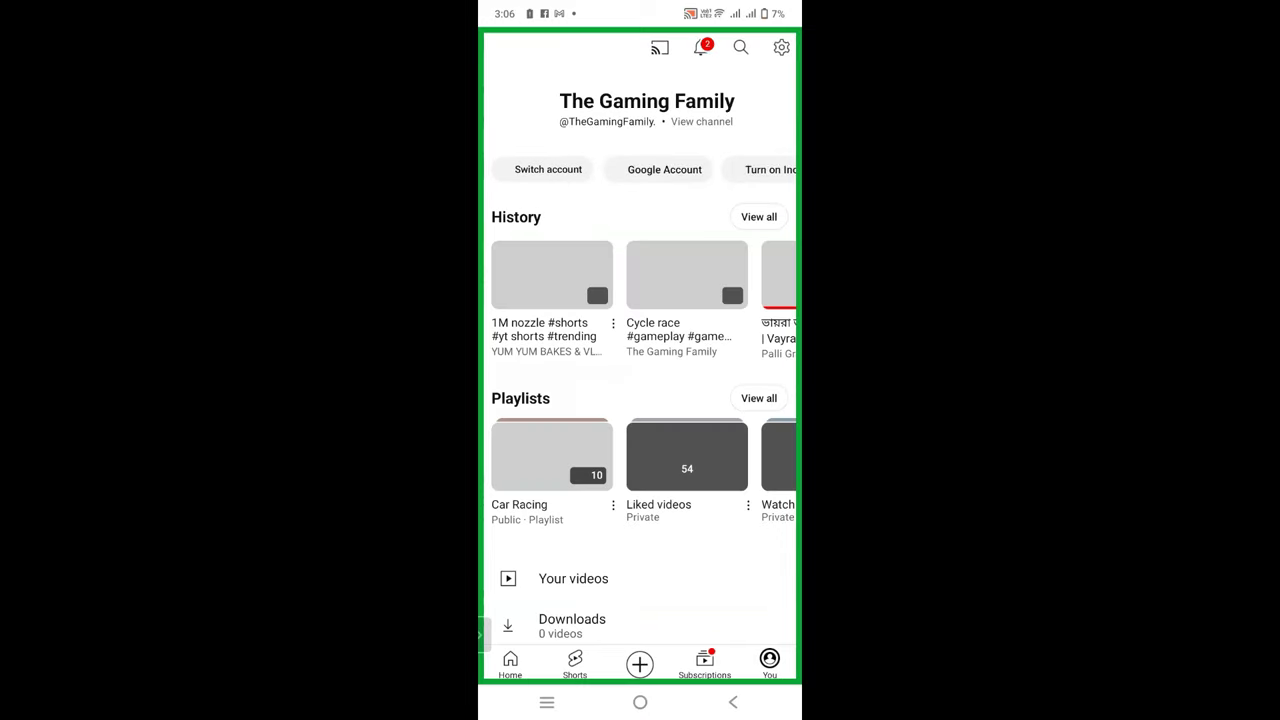
{"action": "left_click", "coordinate": [548, 169]}
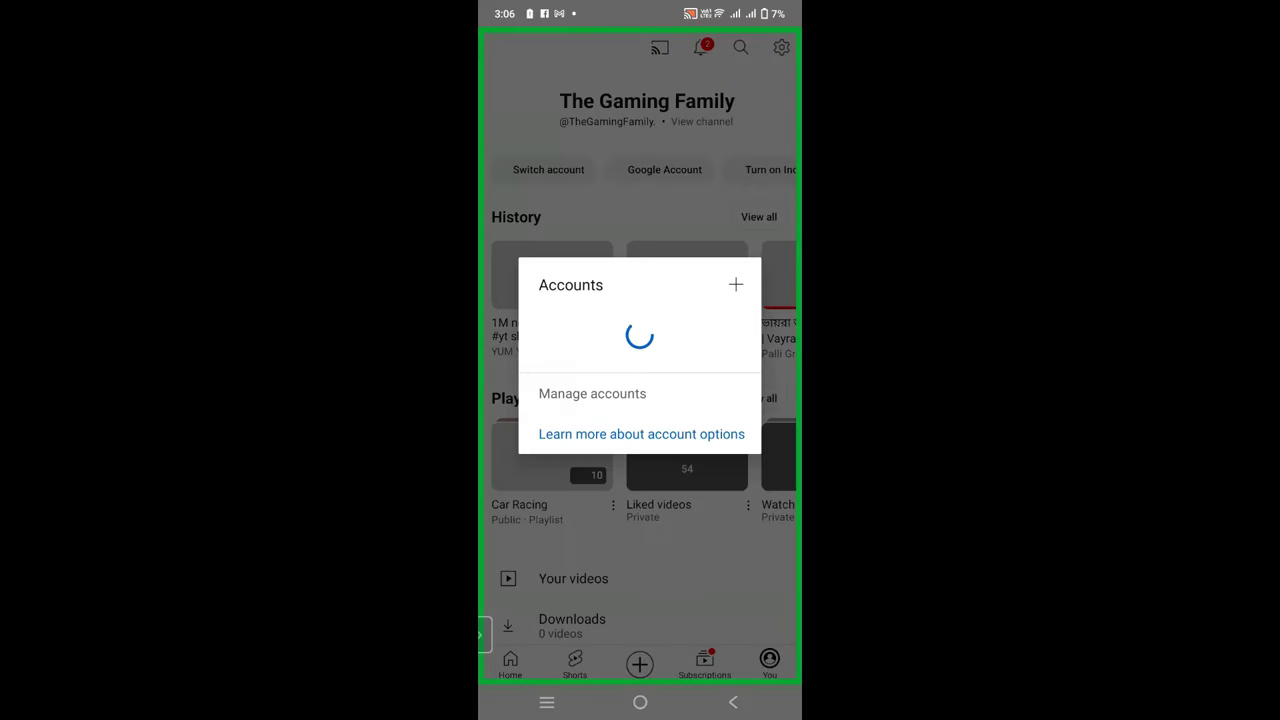
{"action": "scroll", "coordinate": [640, 340], "scroll_direction": "down", "scroll_amount": 10}
{"action": "left_click", "coordinate": [624, 429]}
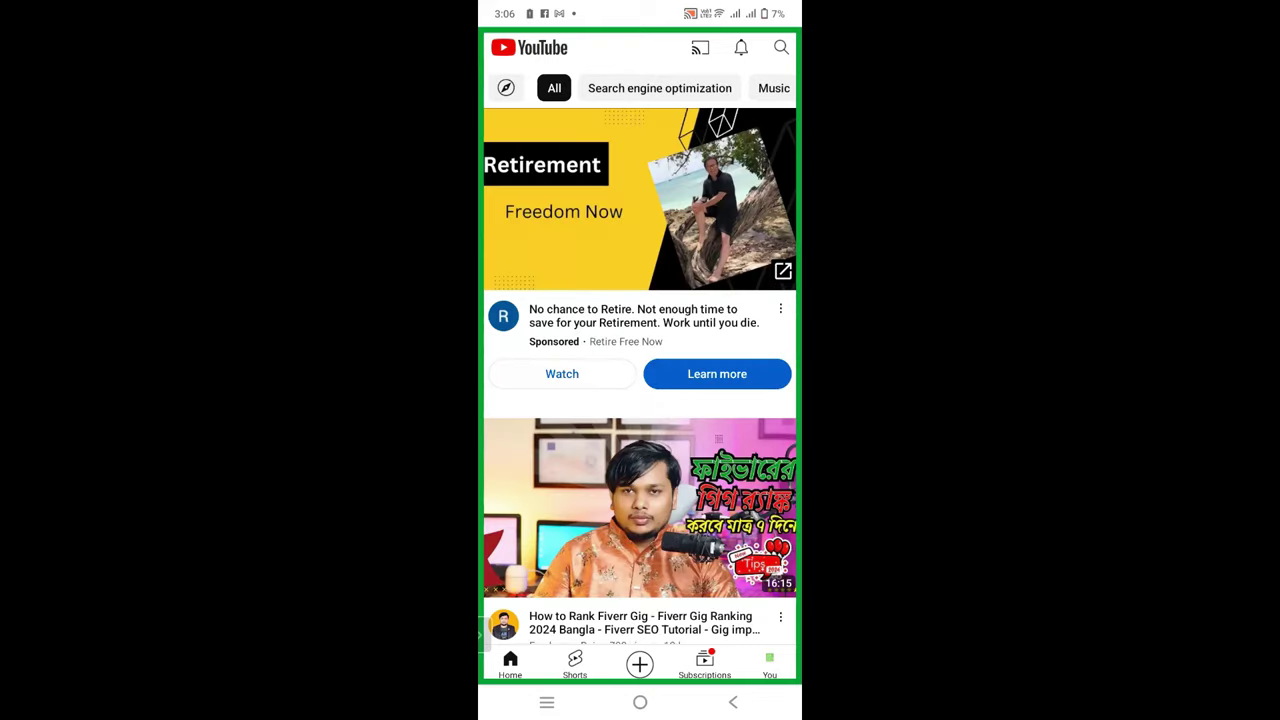
Step: Start a video upload and choose the newly exported white puppy video with the red bow thumbnail
{"action": "left_click", "coordinate": [640, 664]}
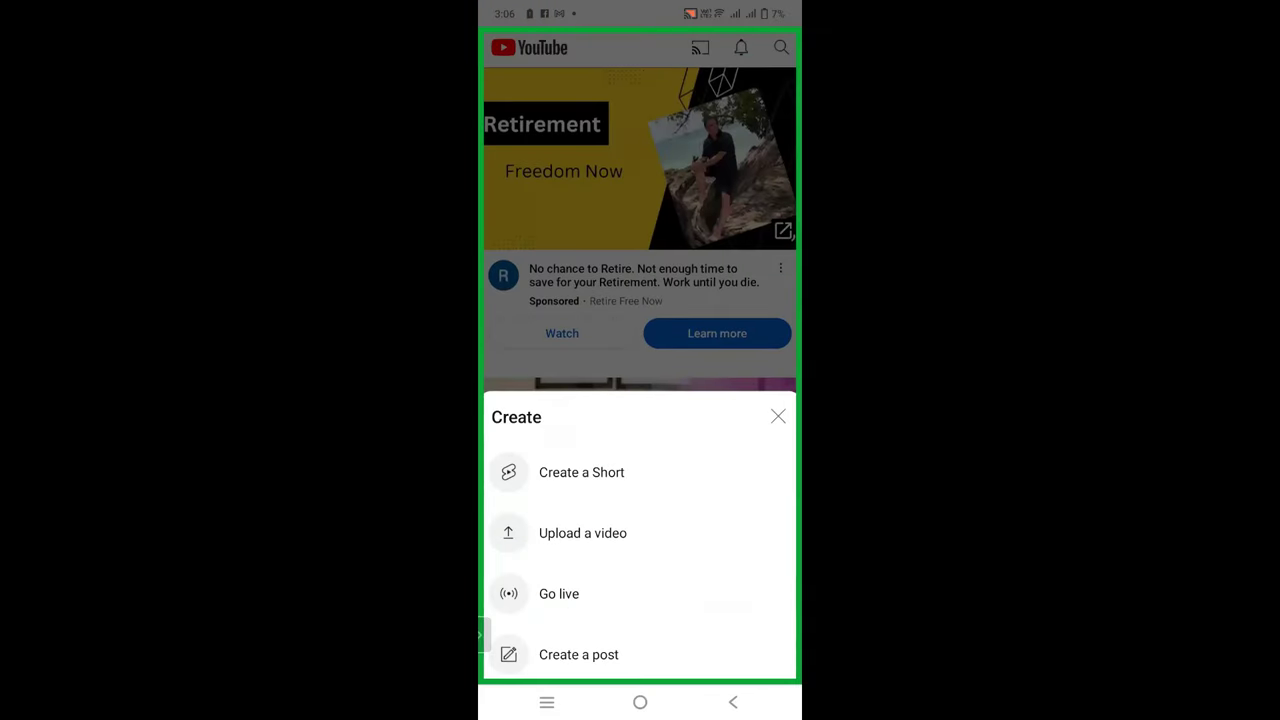
{"action": "left_click", "coordinate": [583, 533]}
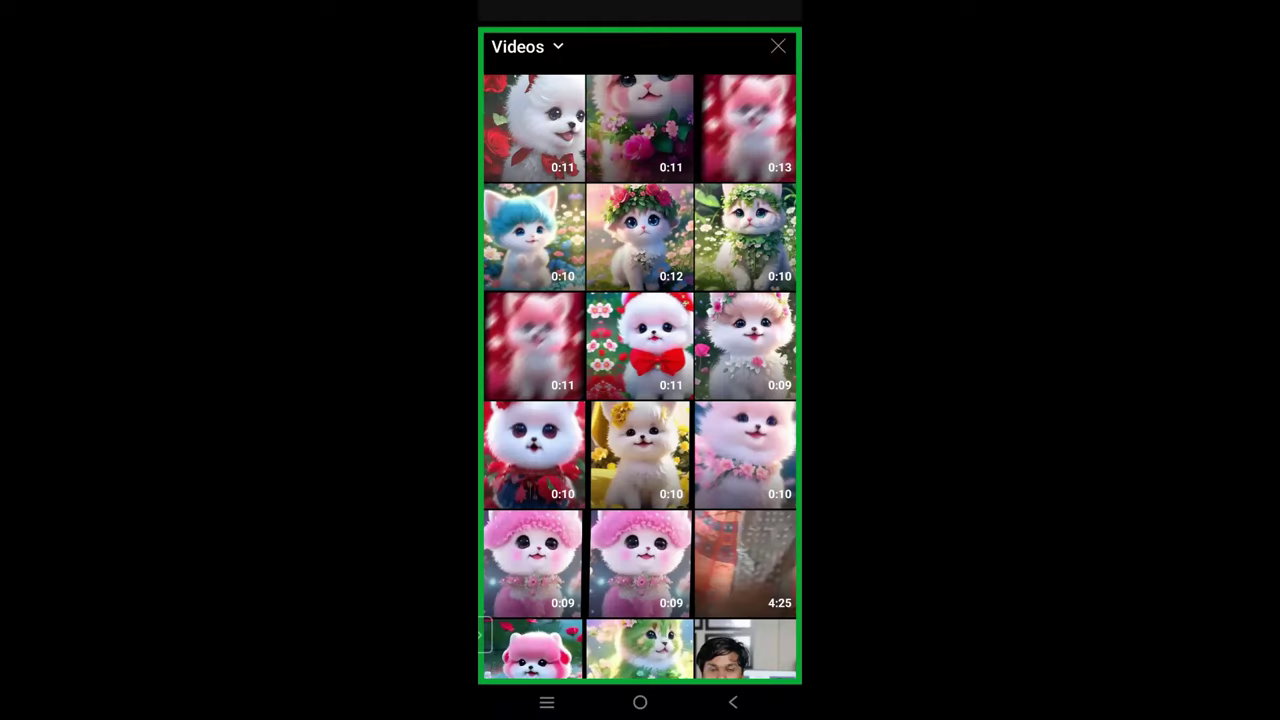
{"action": "left_click", "coordinate": [640, 128]}
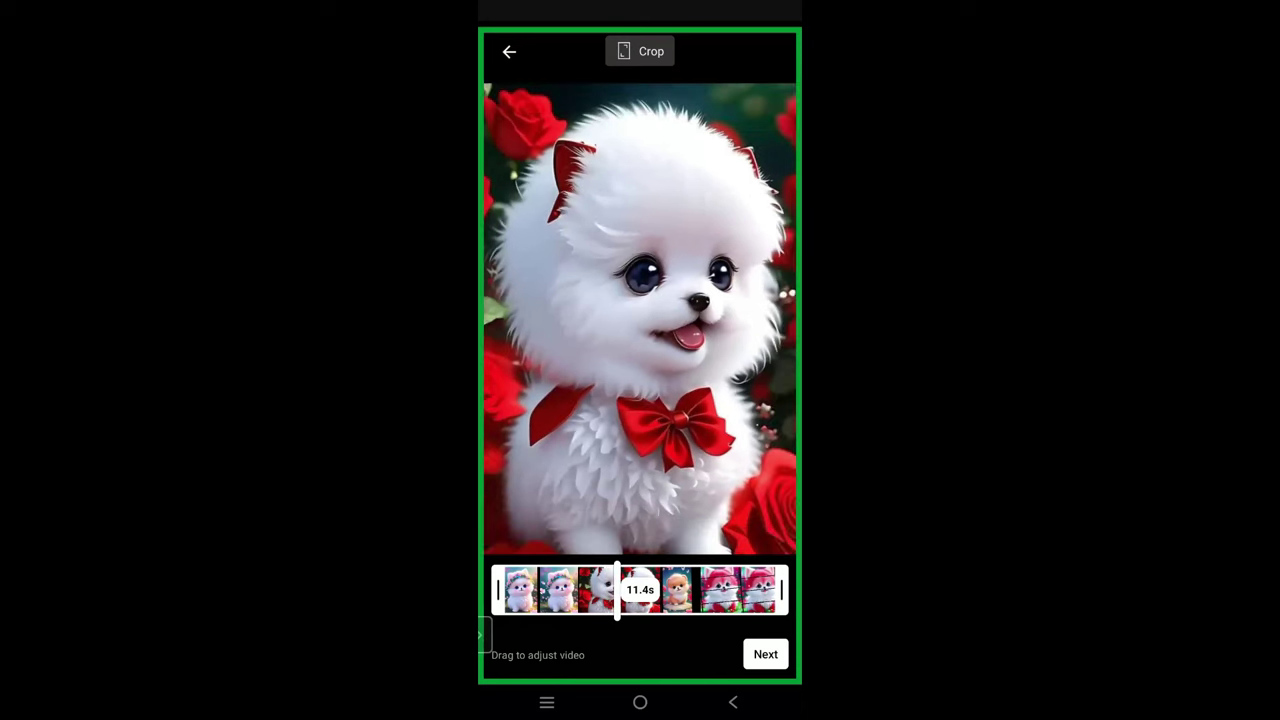
Step: Keep the full clip length, open the sound library and preview the recommended sound Wish by Diler Kharkiya
{"action": "left_click", "coordinate": [766, 654]}
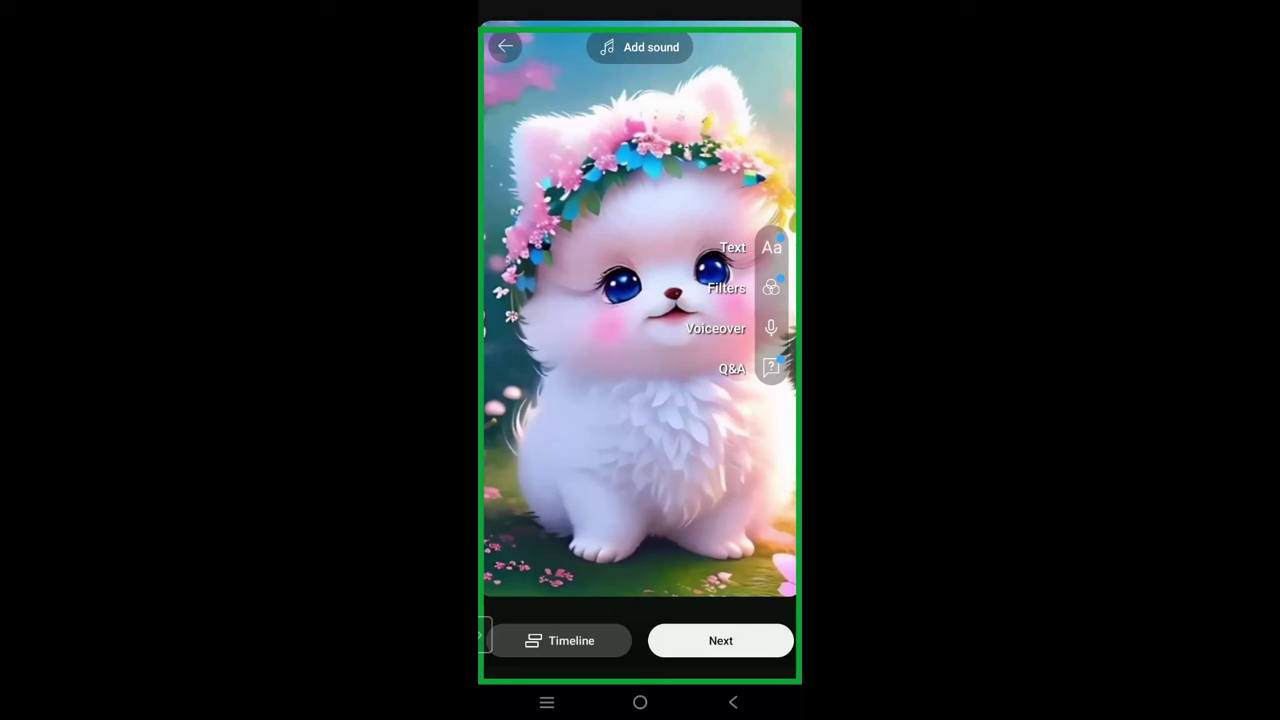
{"action": "left_click", "coordinate": [720, 641]}
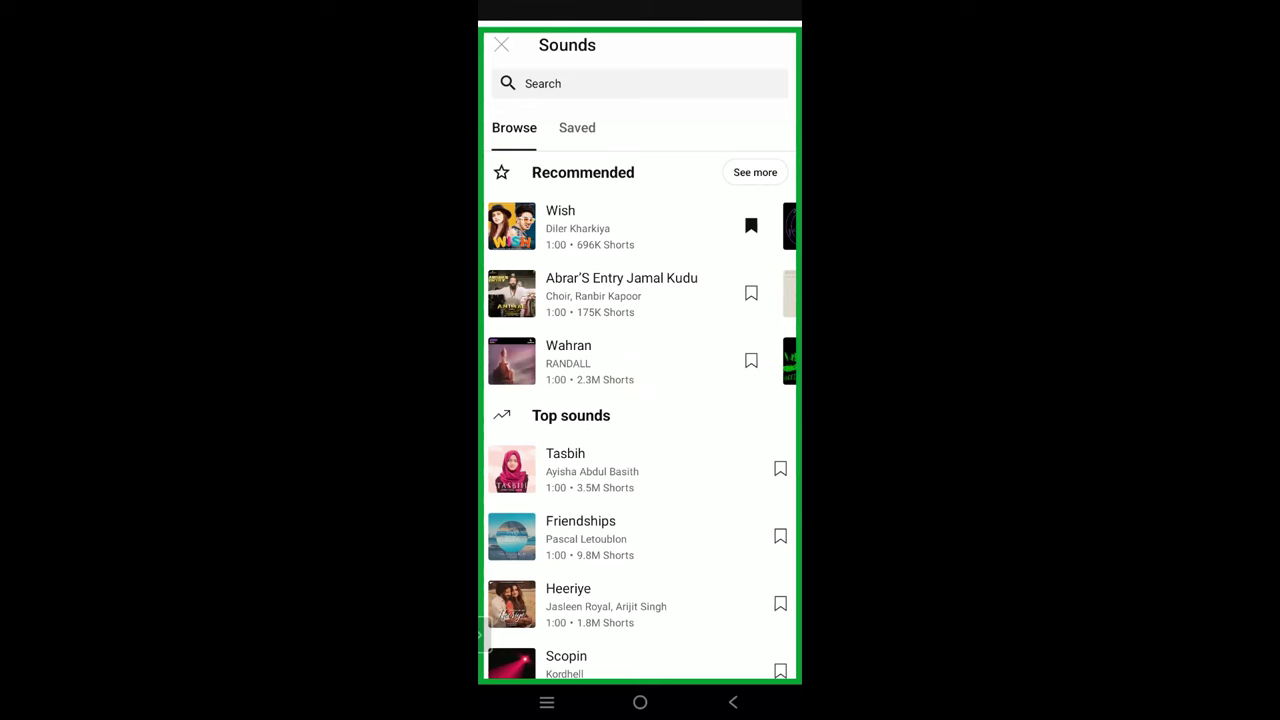
{"action": "left_click", "coordinate": [578, 227]}
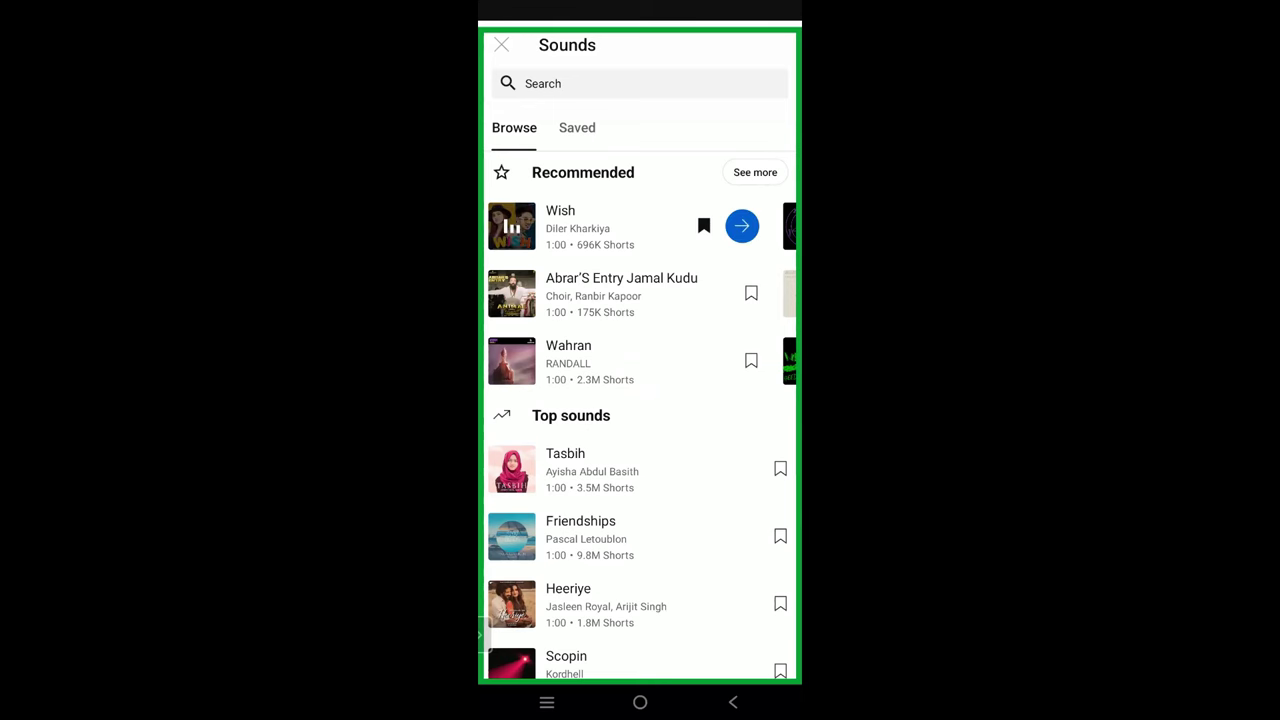